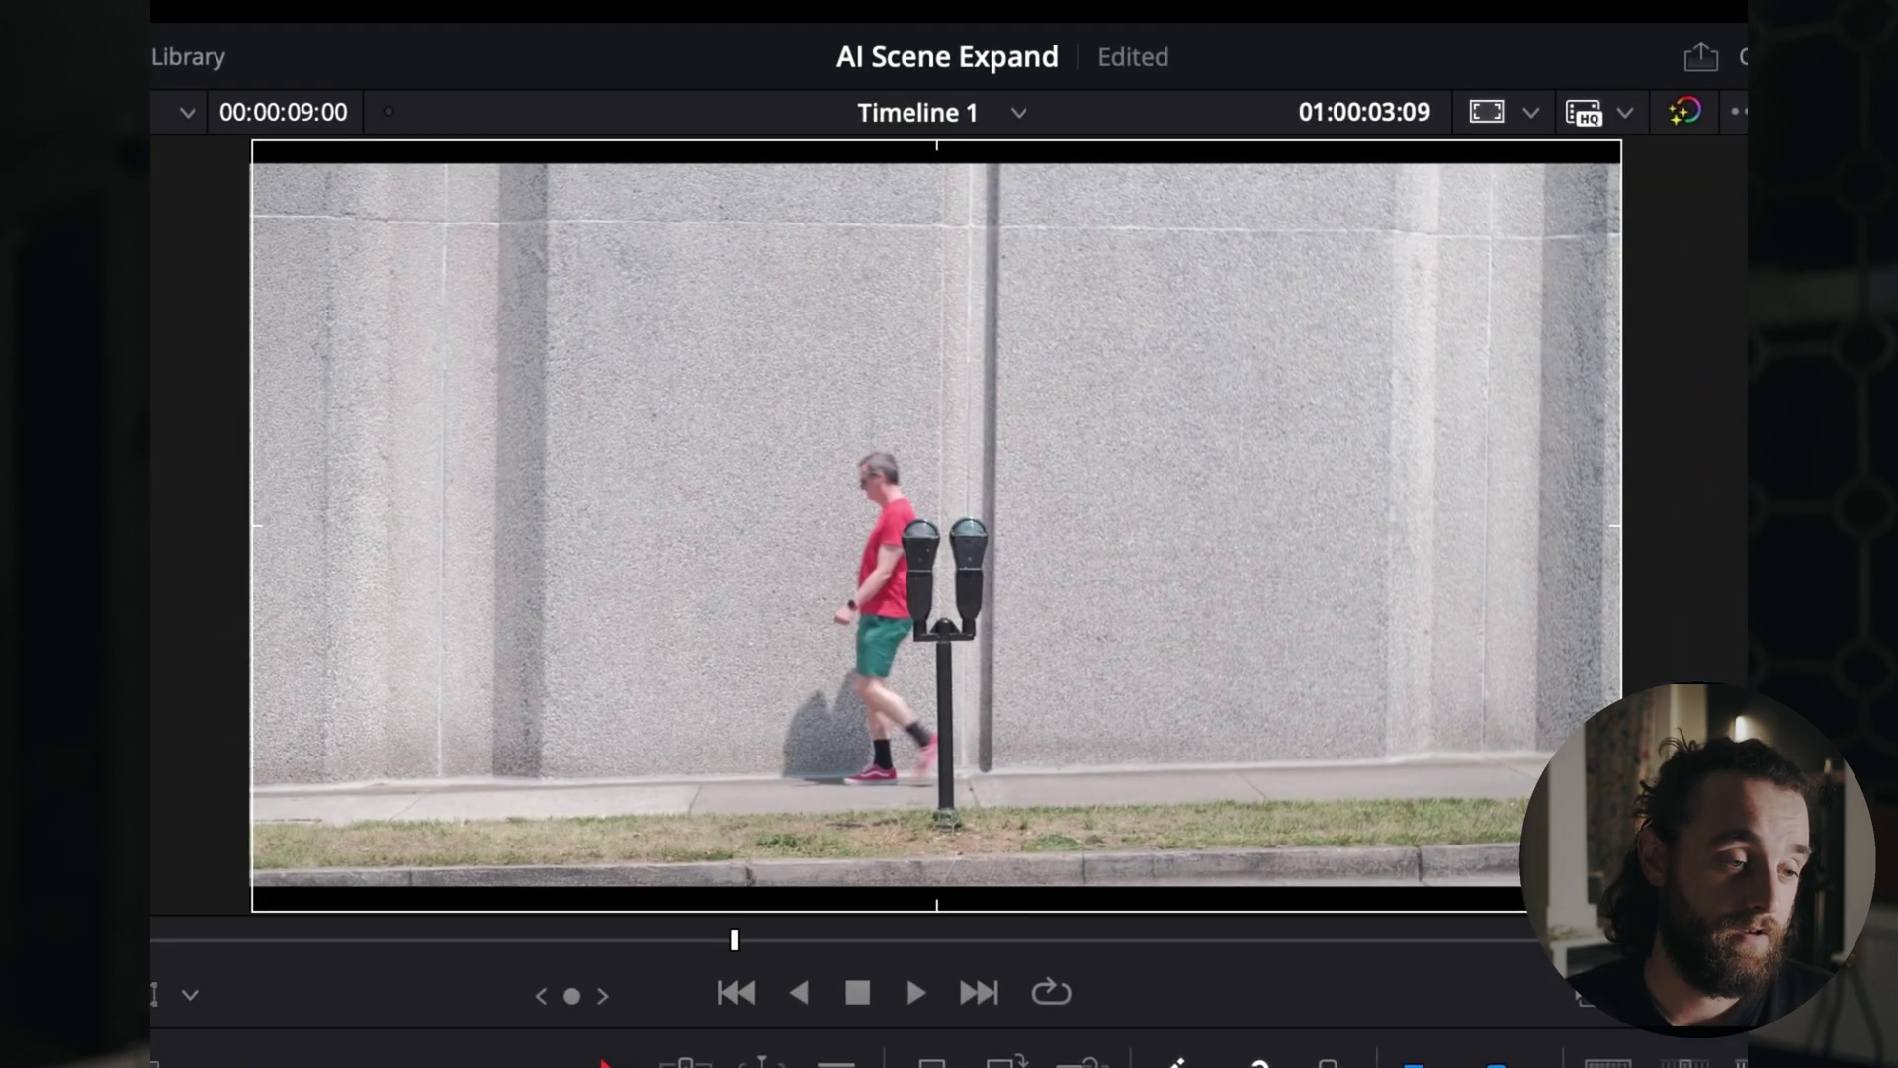
# Select the DSCF1951.MOV clip on Video 1 and expand its Stabilization settings.
pyautogui.moveTo(734, 940); pyautogui.dragTo(905, 940)
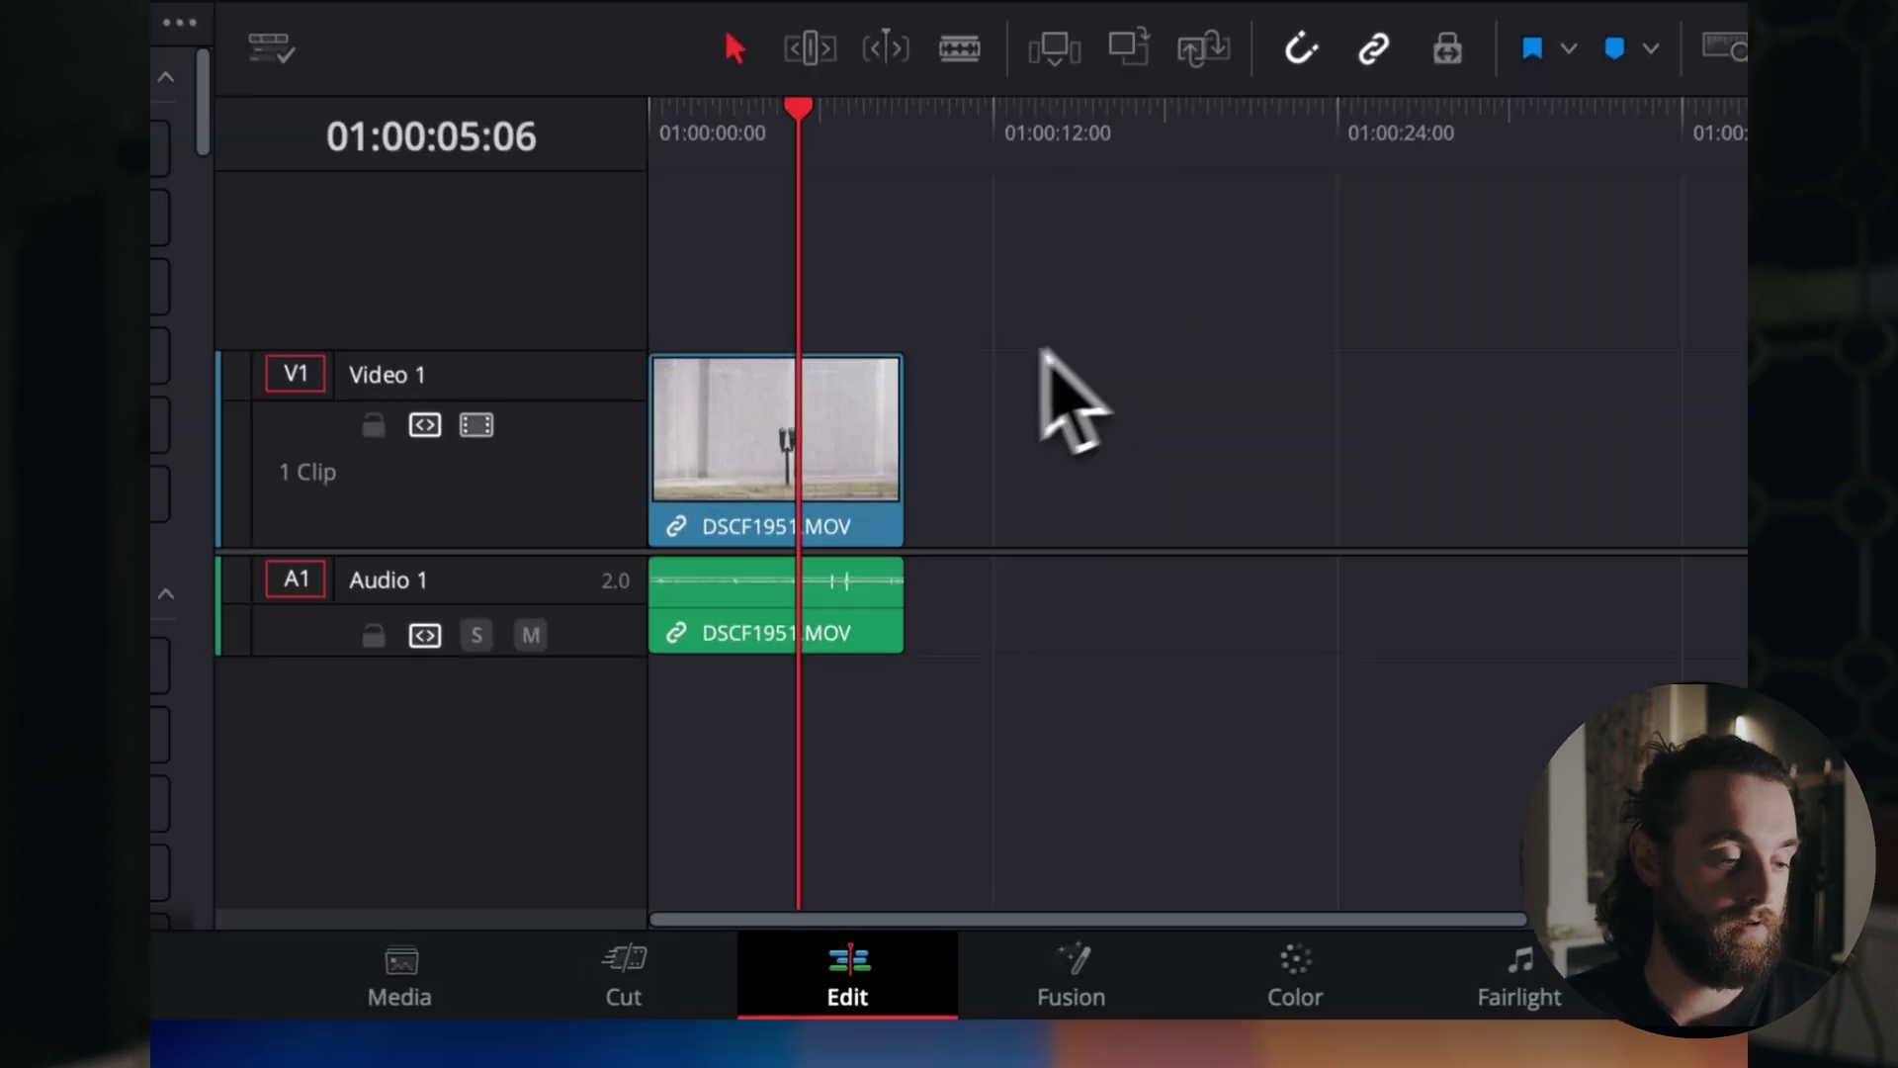
pyautogui.click(868, 466)
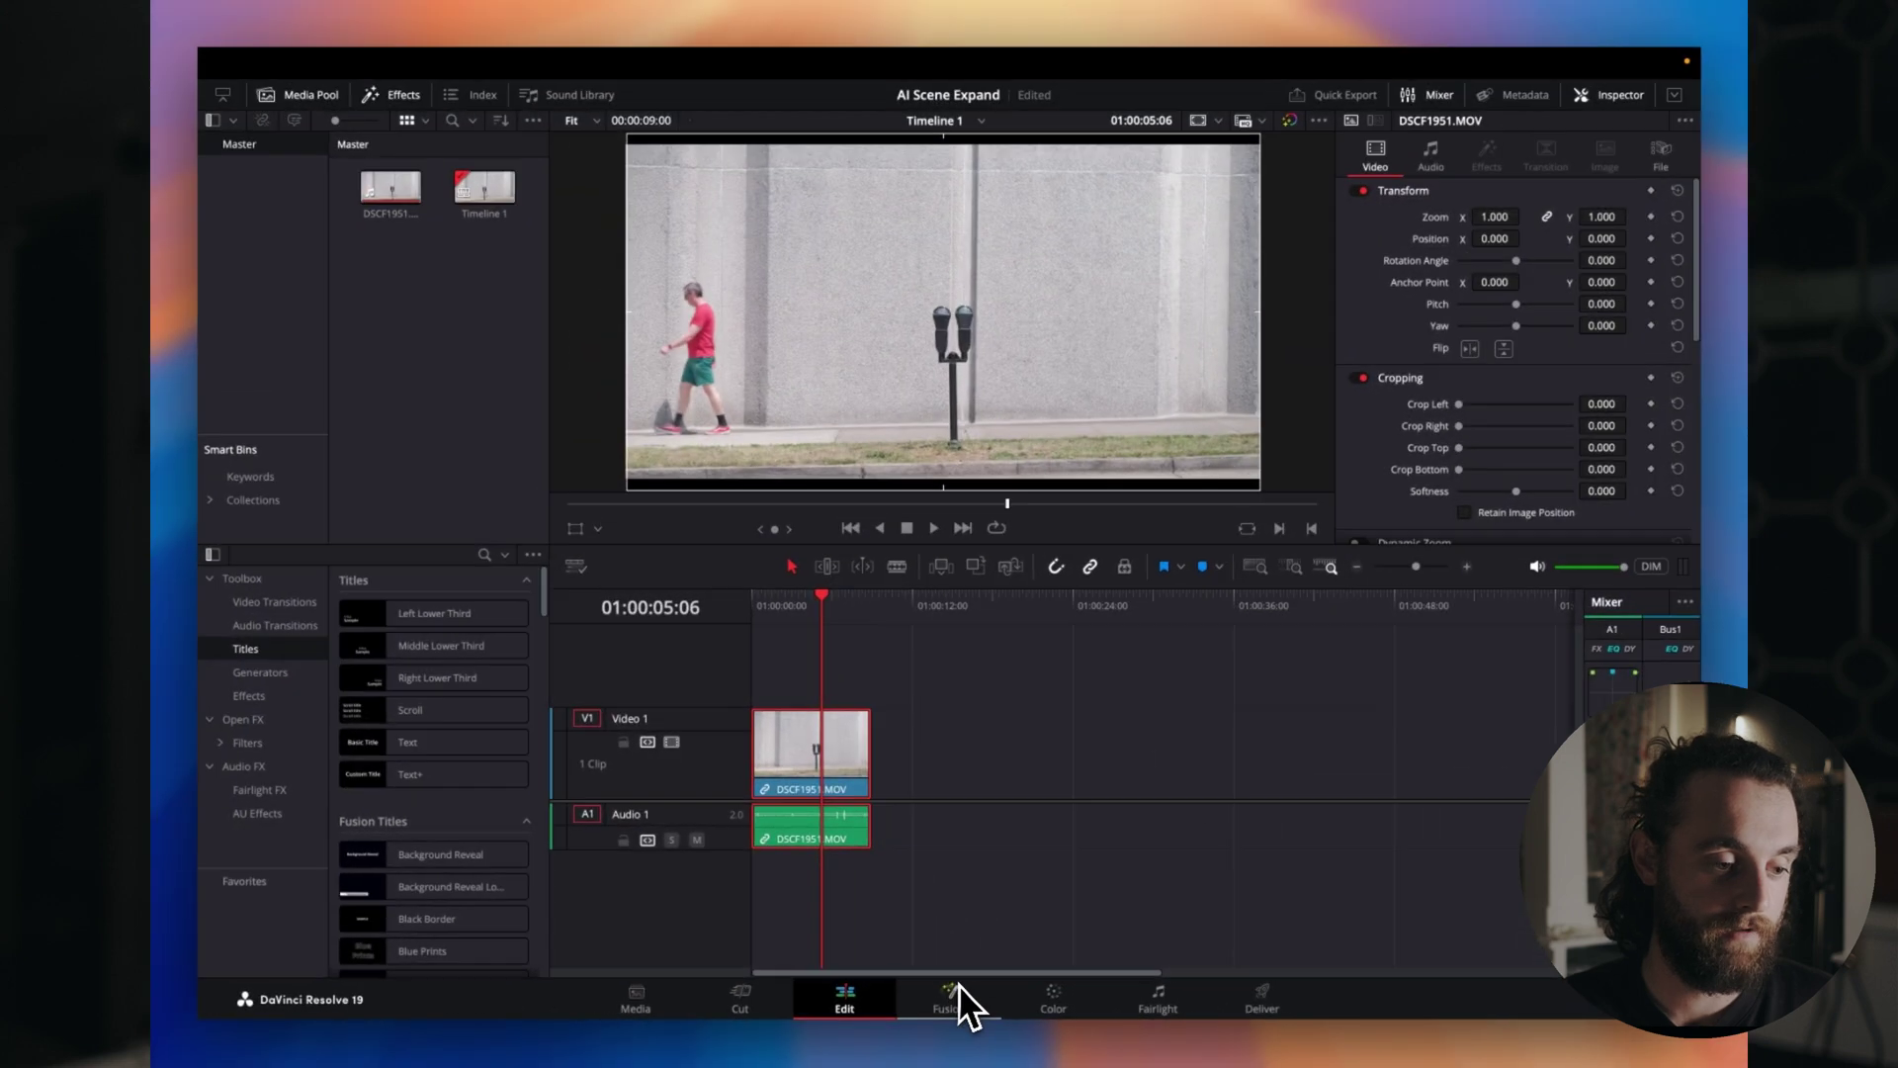
pyautogui.scroll(-5, 1384, 356)
pyautogui.scroll(-2, 1385, 357)
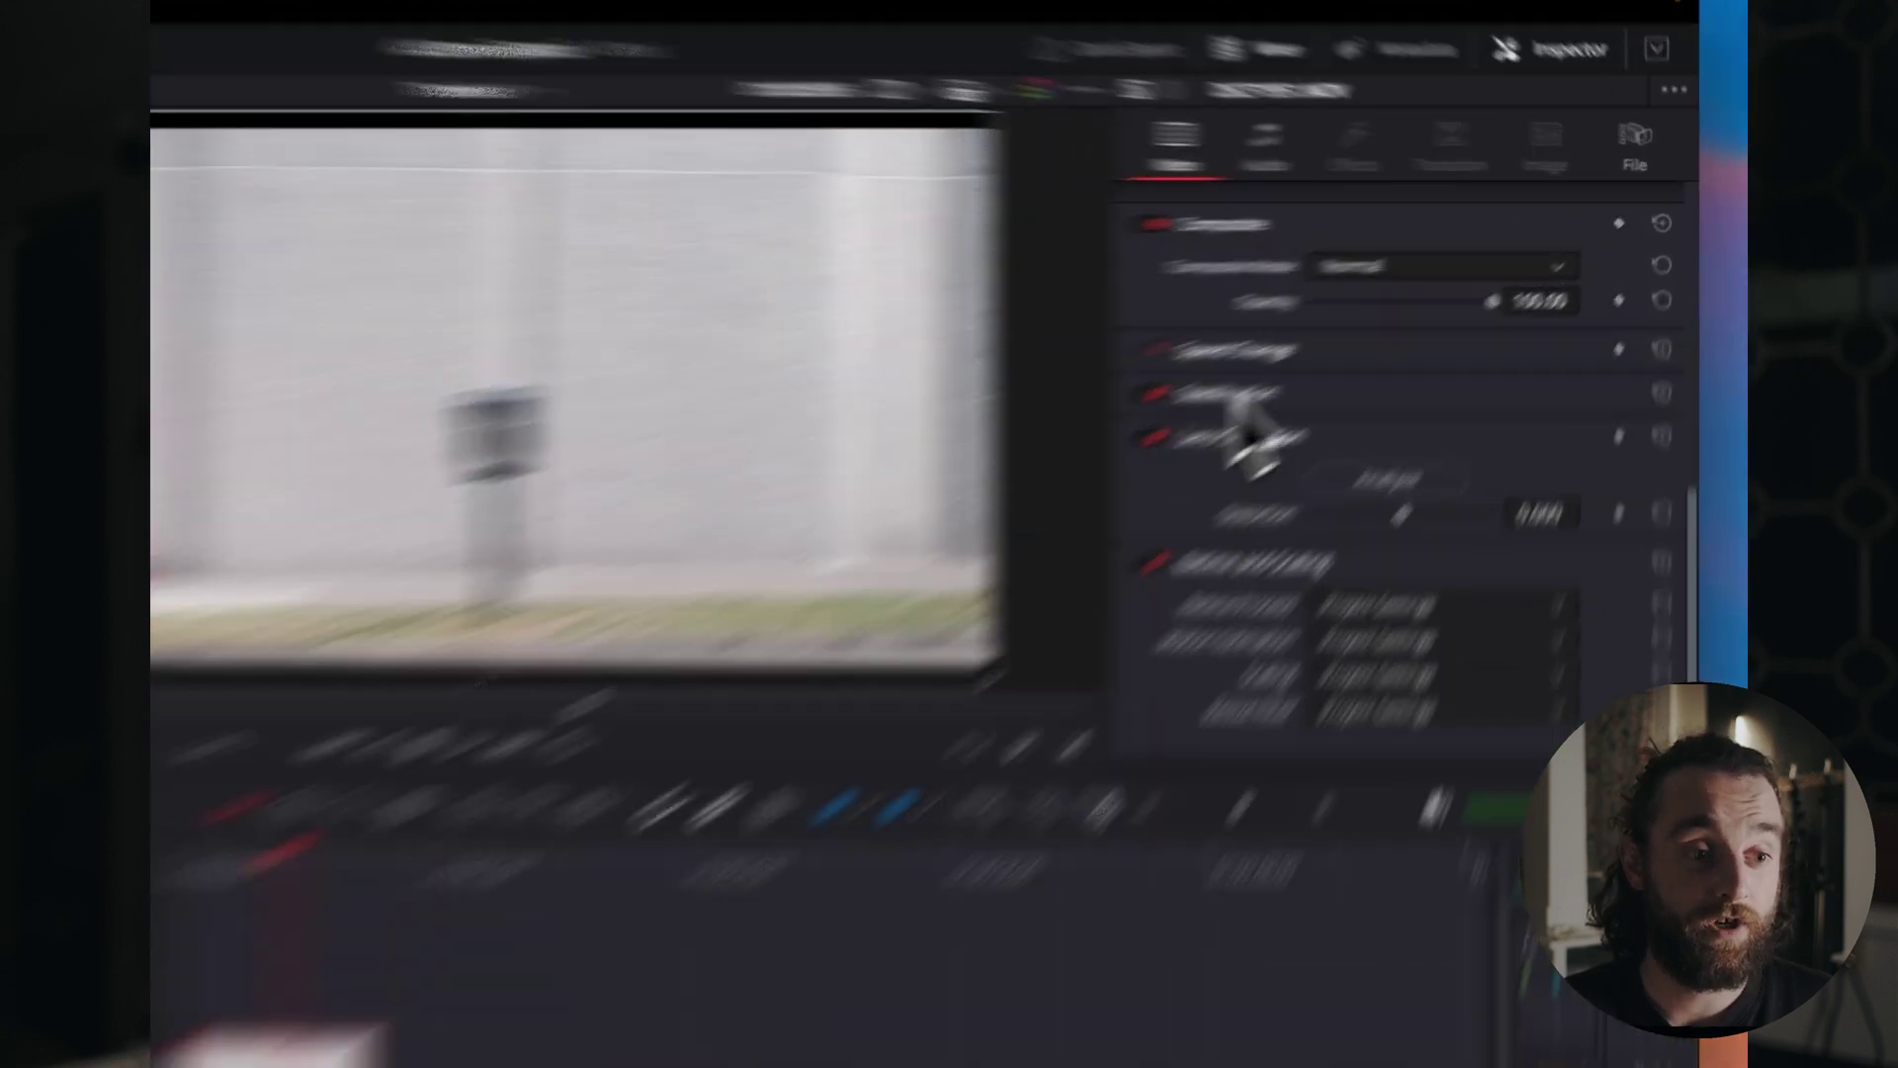
pyautogui.click(1400, 306)
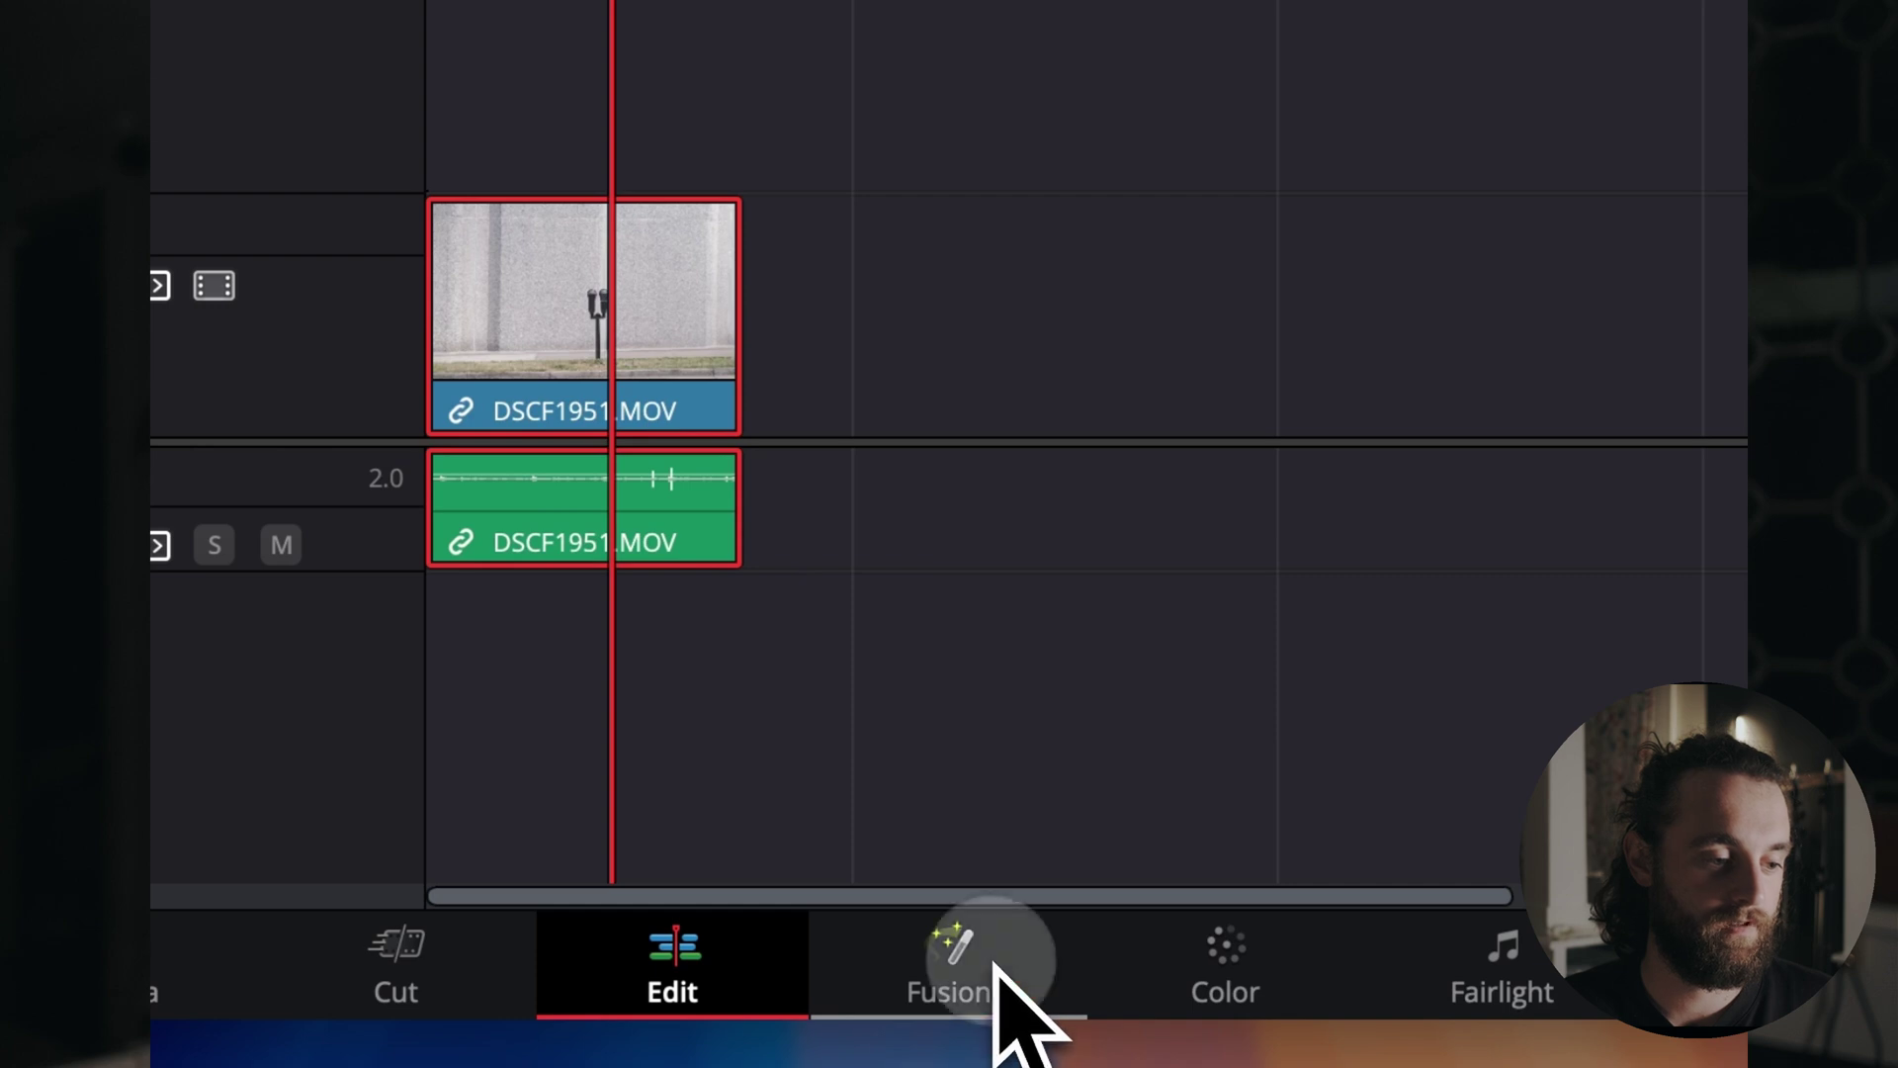
# Open the selected clip in Fusion and add a Planar Tracker node between MediaIn1 and MediaOut1.
pyautogui.click(965, 997)
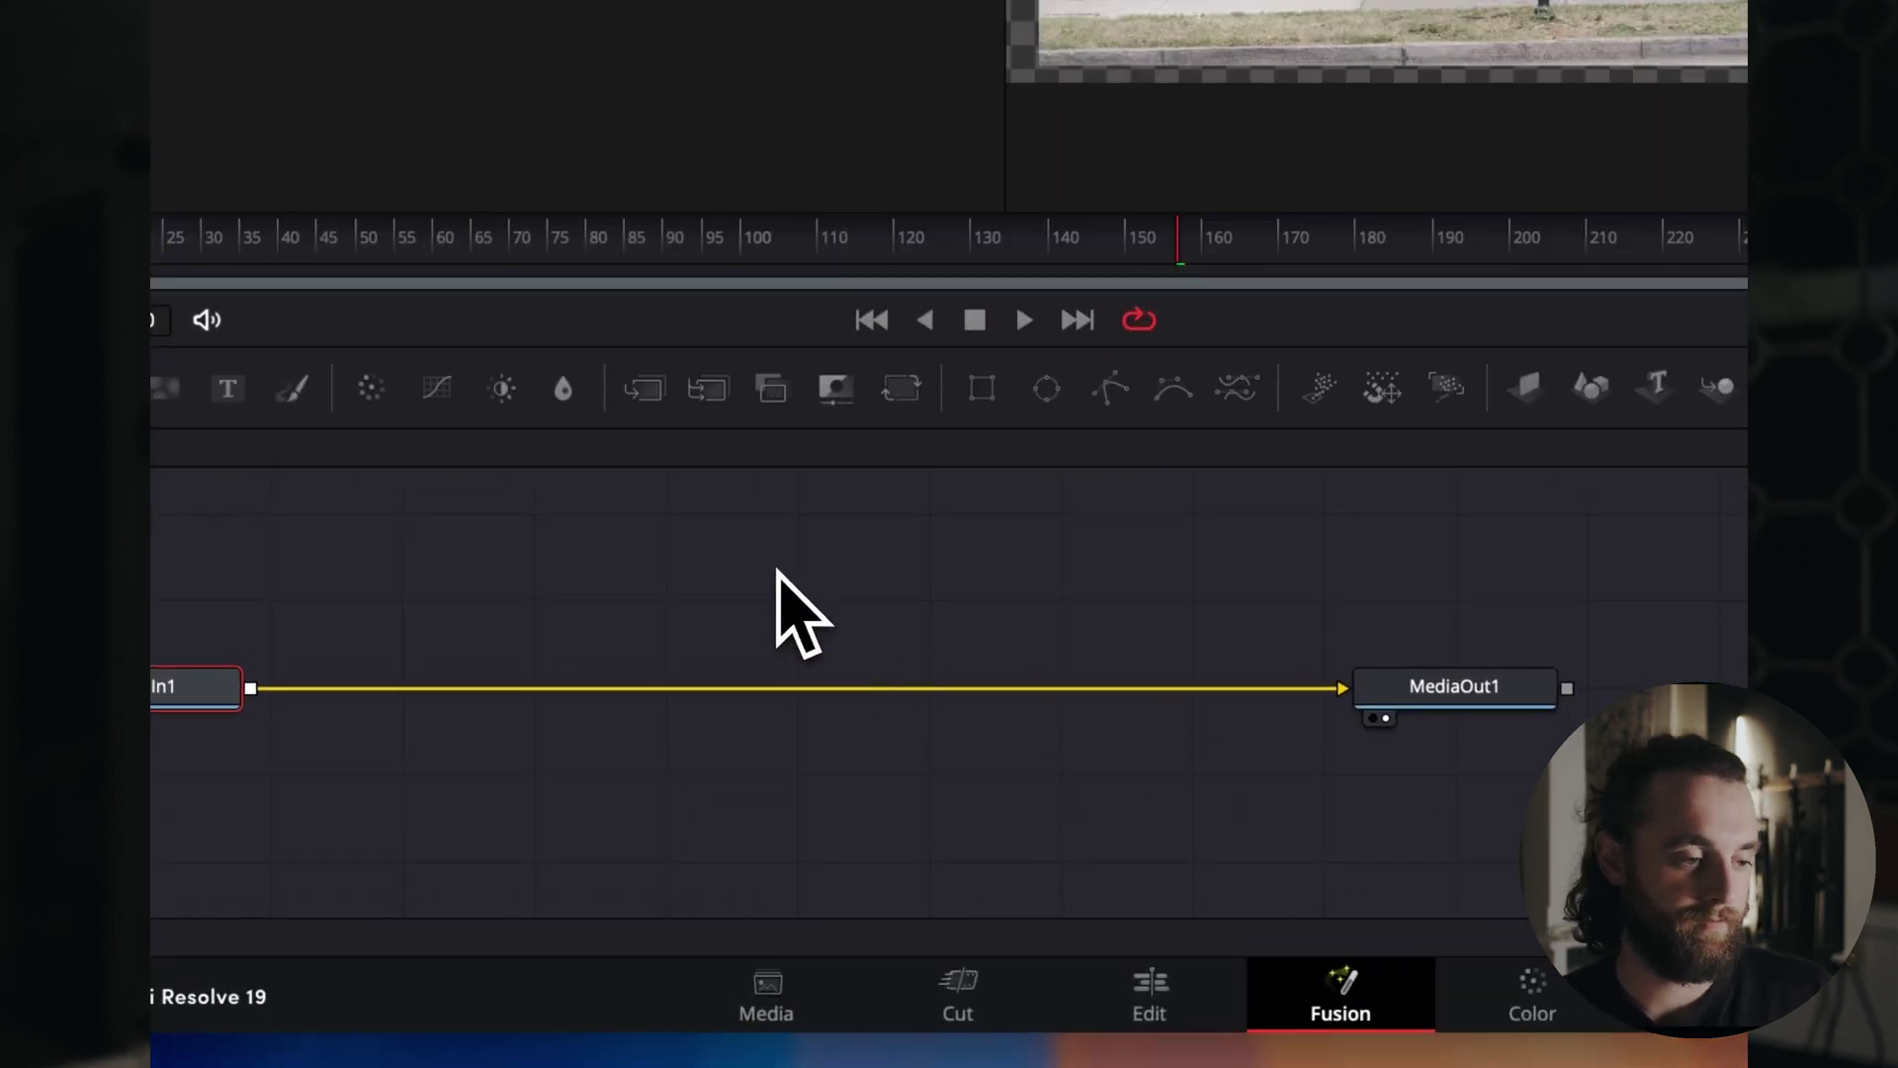
pyautogui.hotkey('shift', 'space')
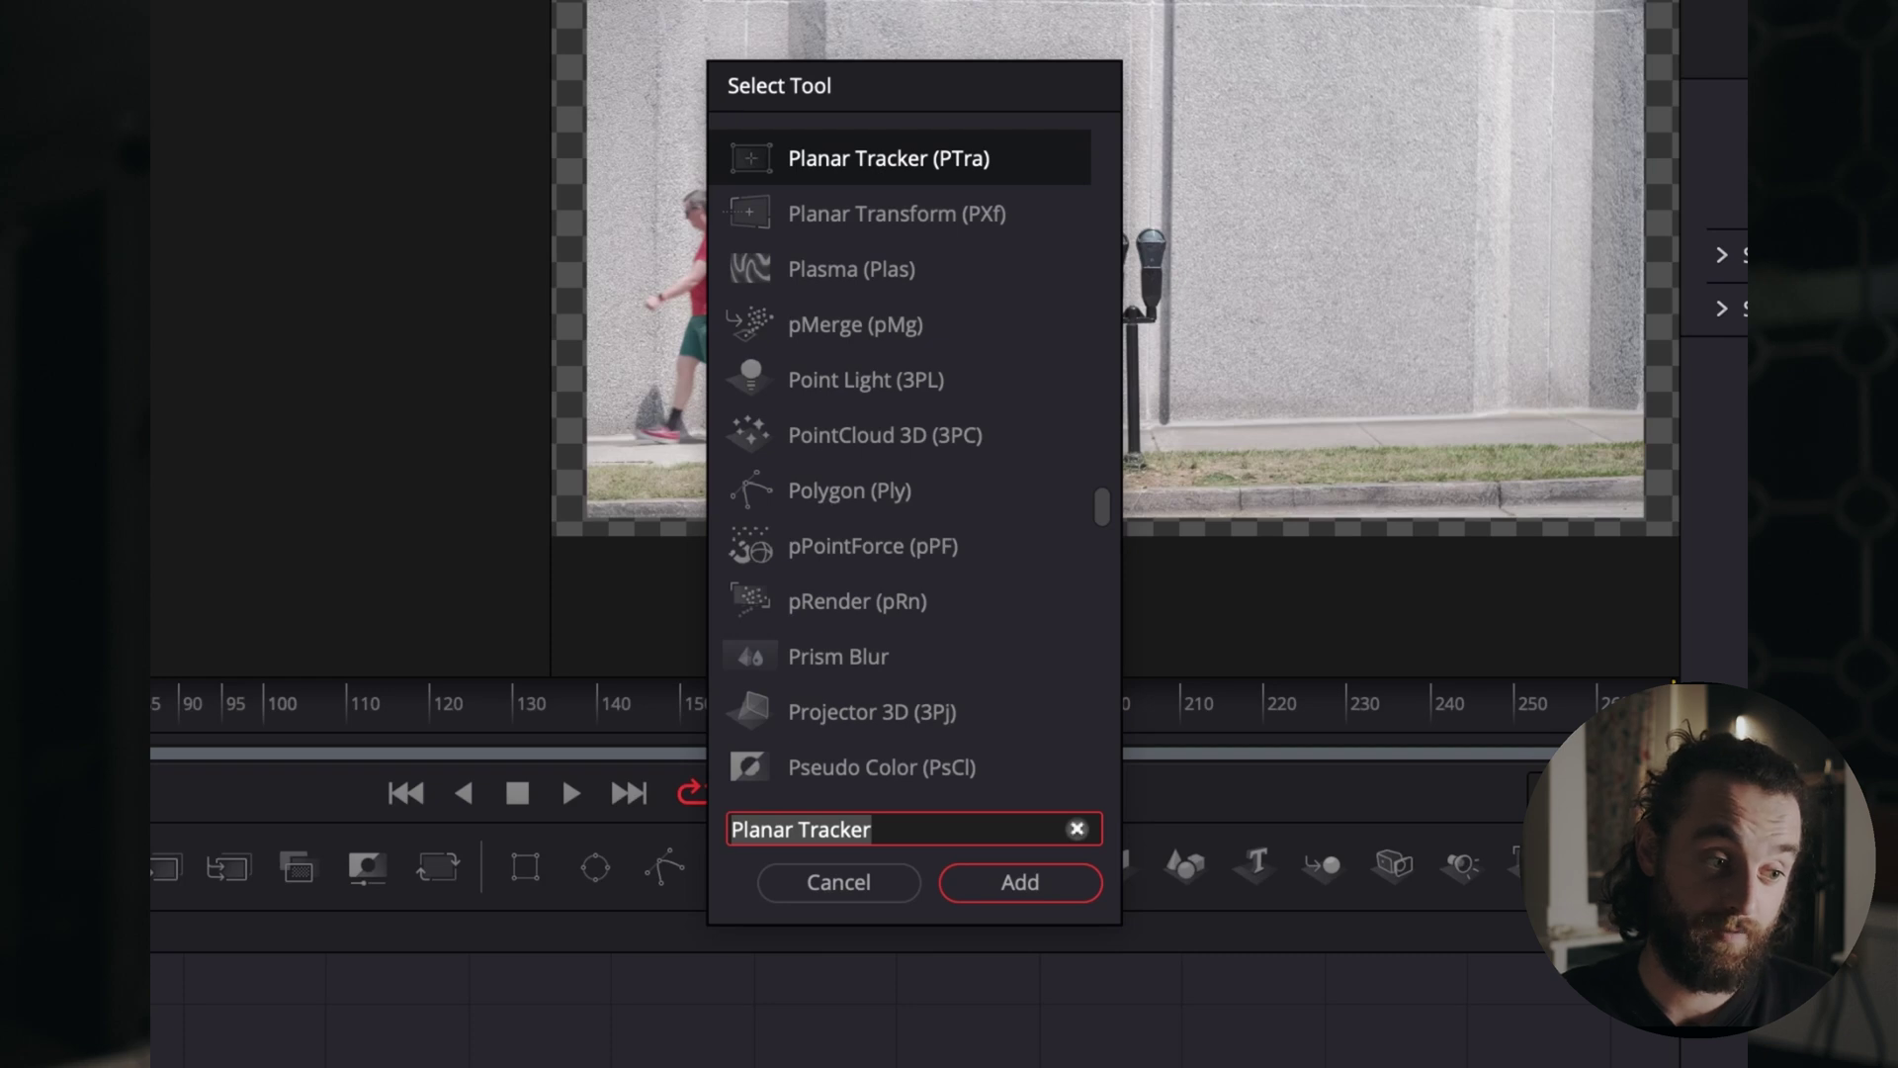
pyautogui.write('tracker')
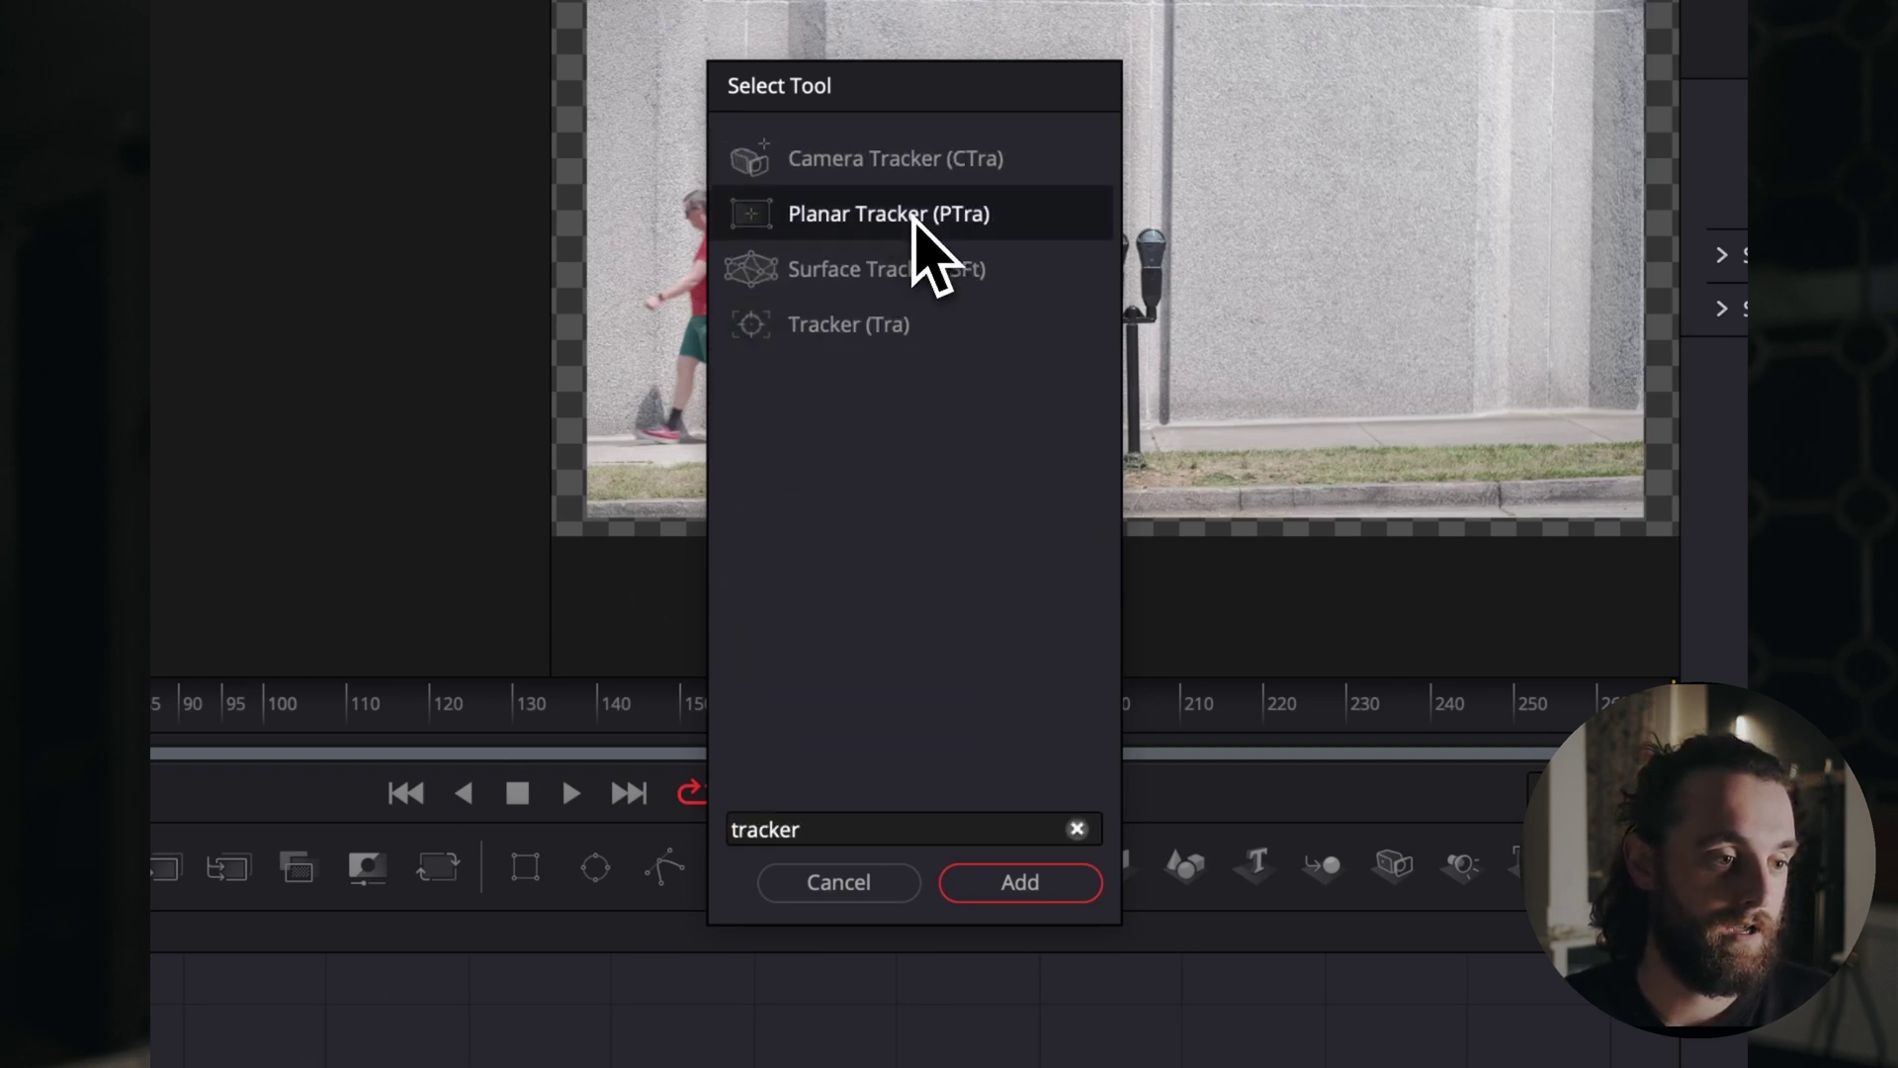
pyautogui.click(916, 214)
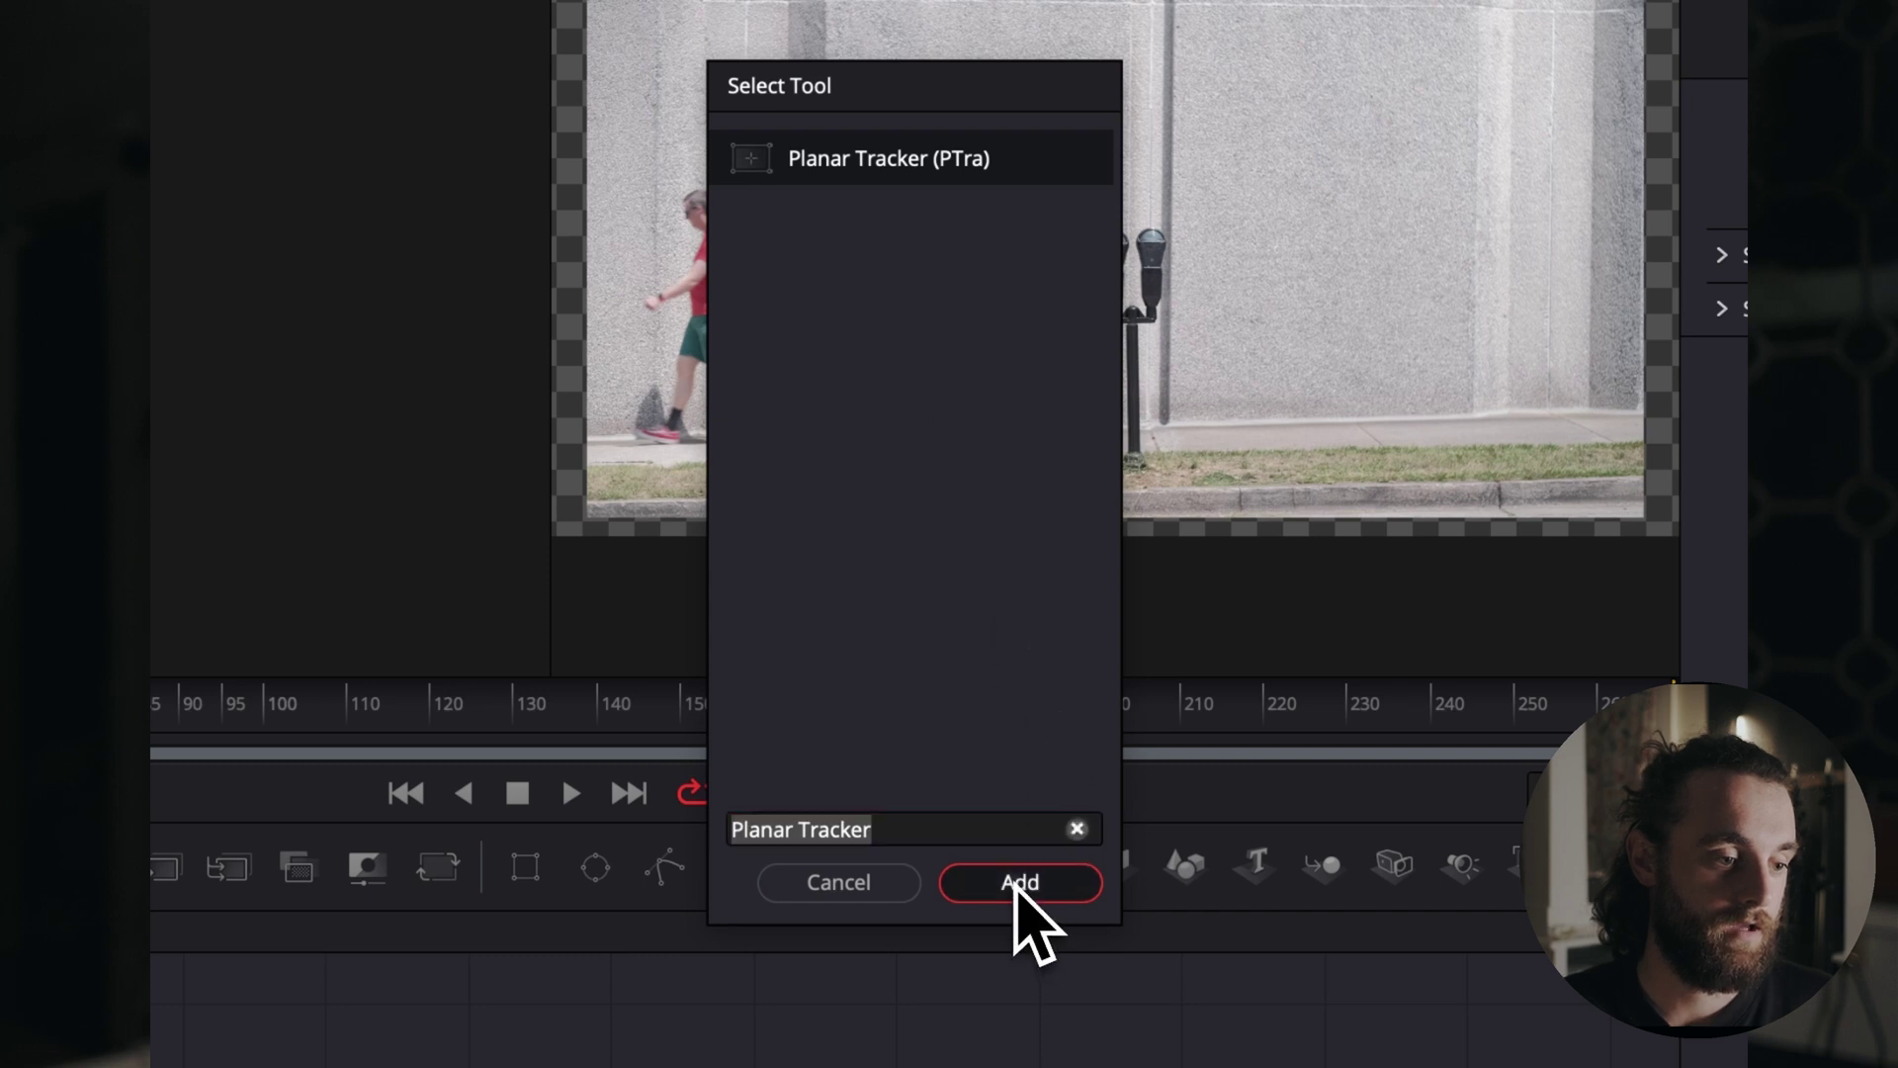
pyautogui.click(1017, 890)
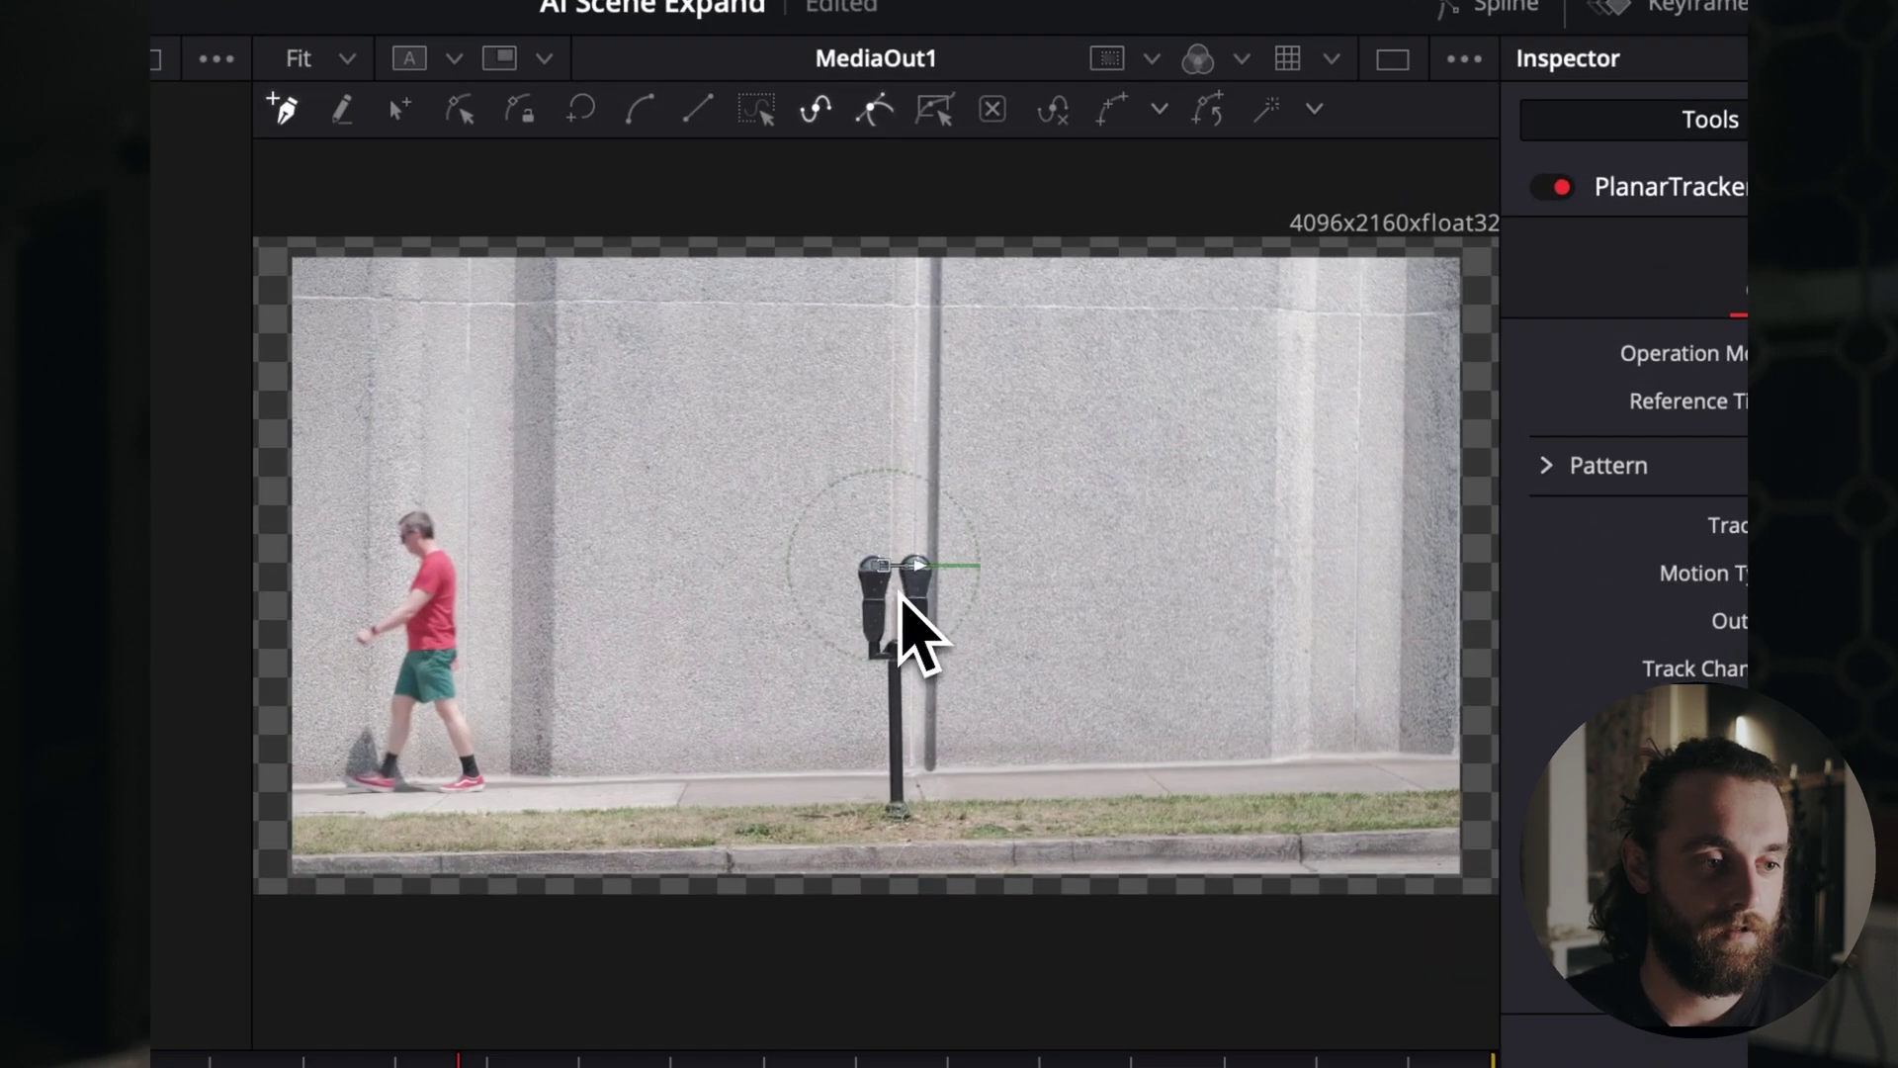
# Draw a closed tracking outline around the two parking meter heads, down to their shared bracket.
pyautogui.moveTo(904, 562); pyautogui.dragTo(900, 564)
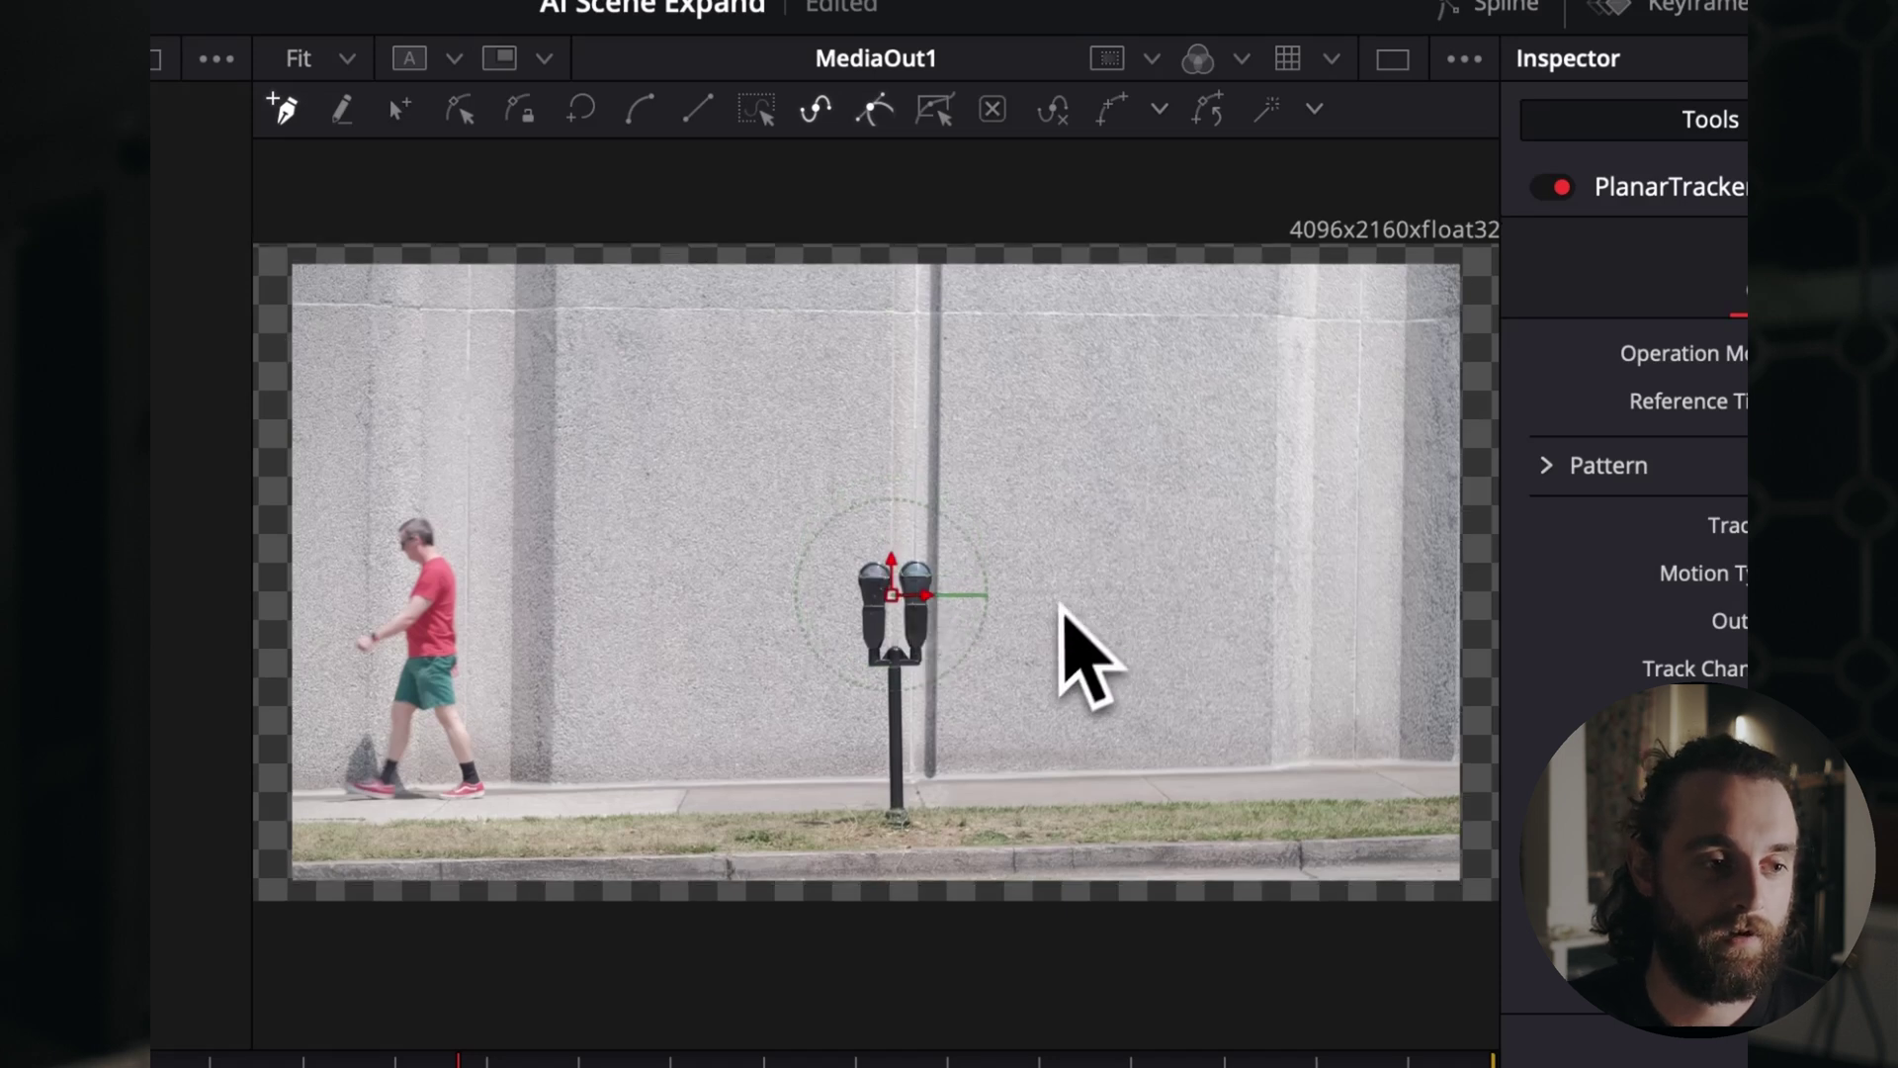
pyautogui.scroll(3, 949, 364)
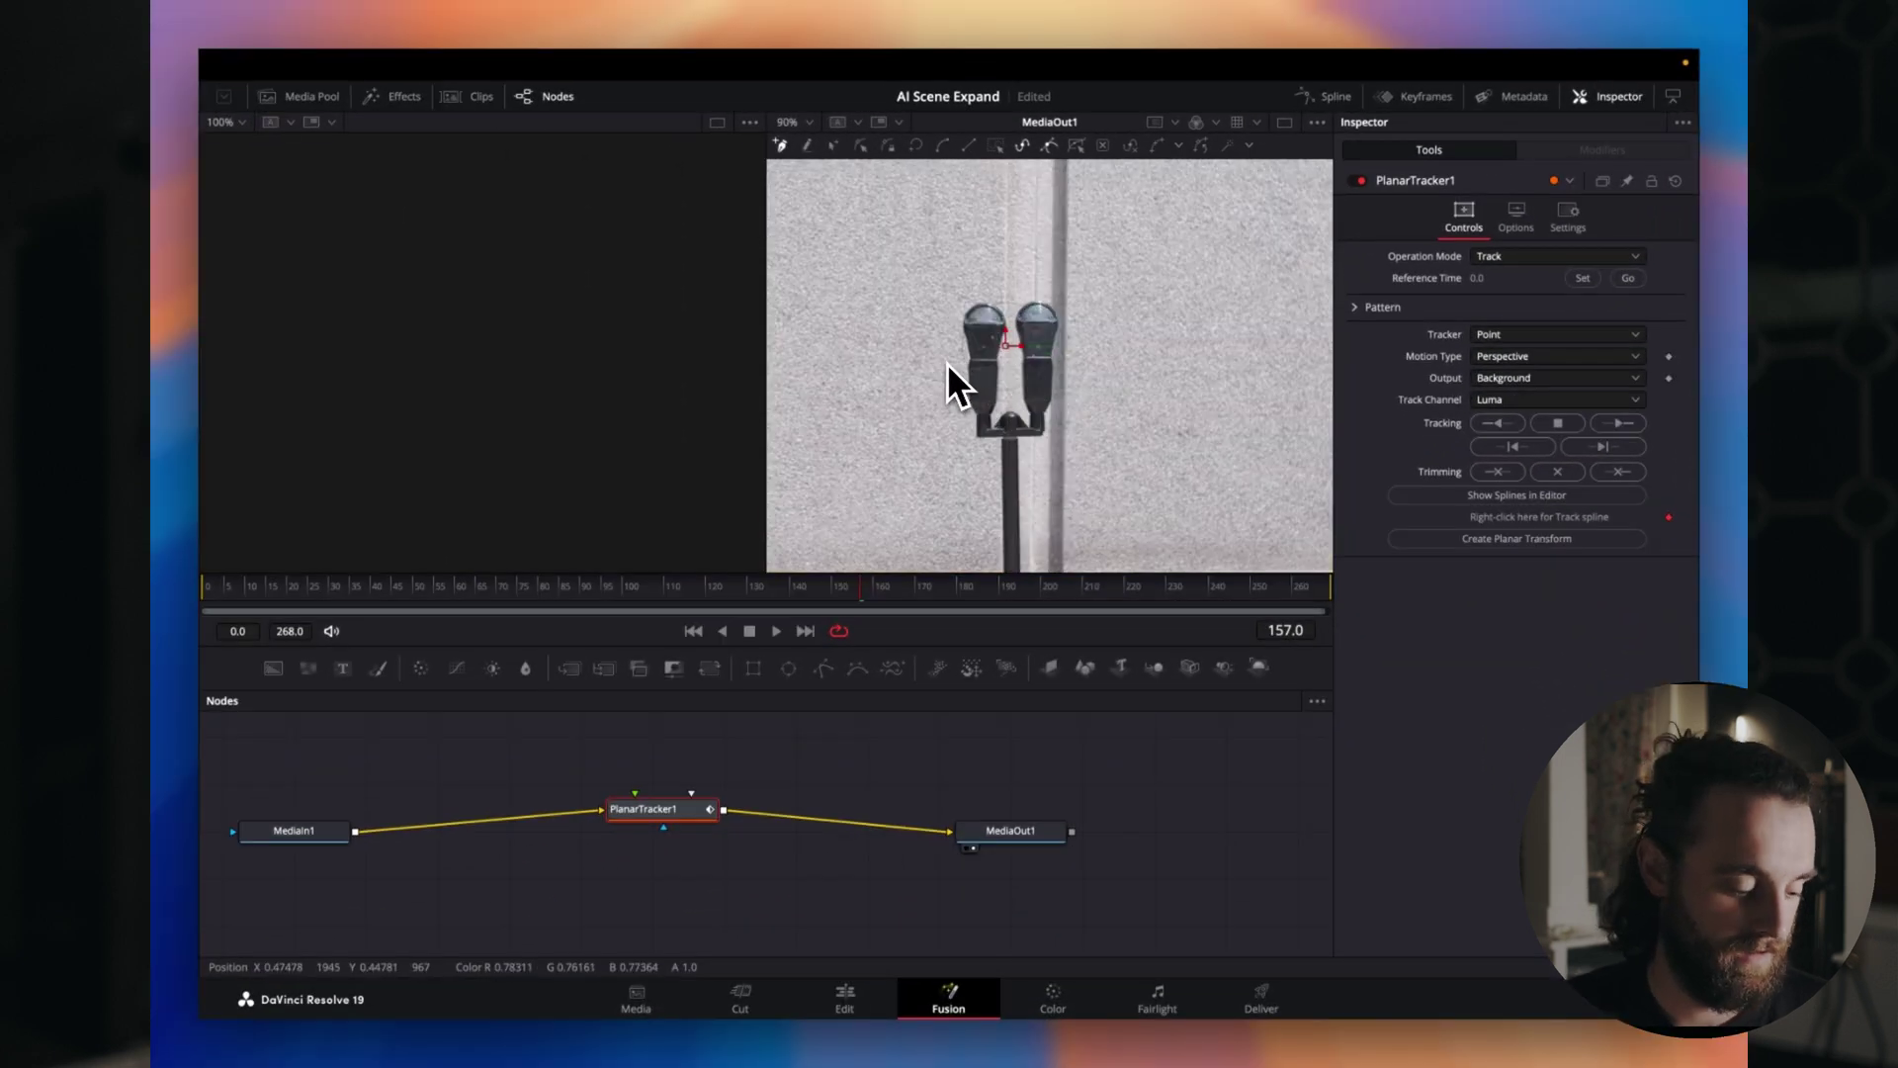
pyautogui.scroll(-5, 983, 361)
pyautogui.scroll(4, 993, 366)
pyautogui.scroll(3, 992, 365)
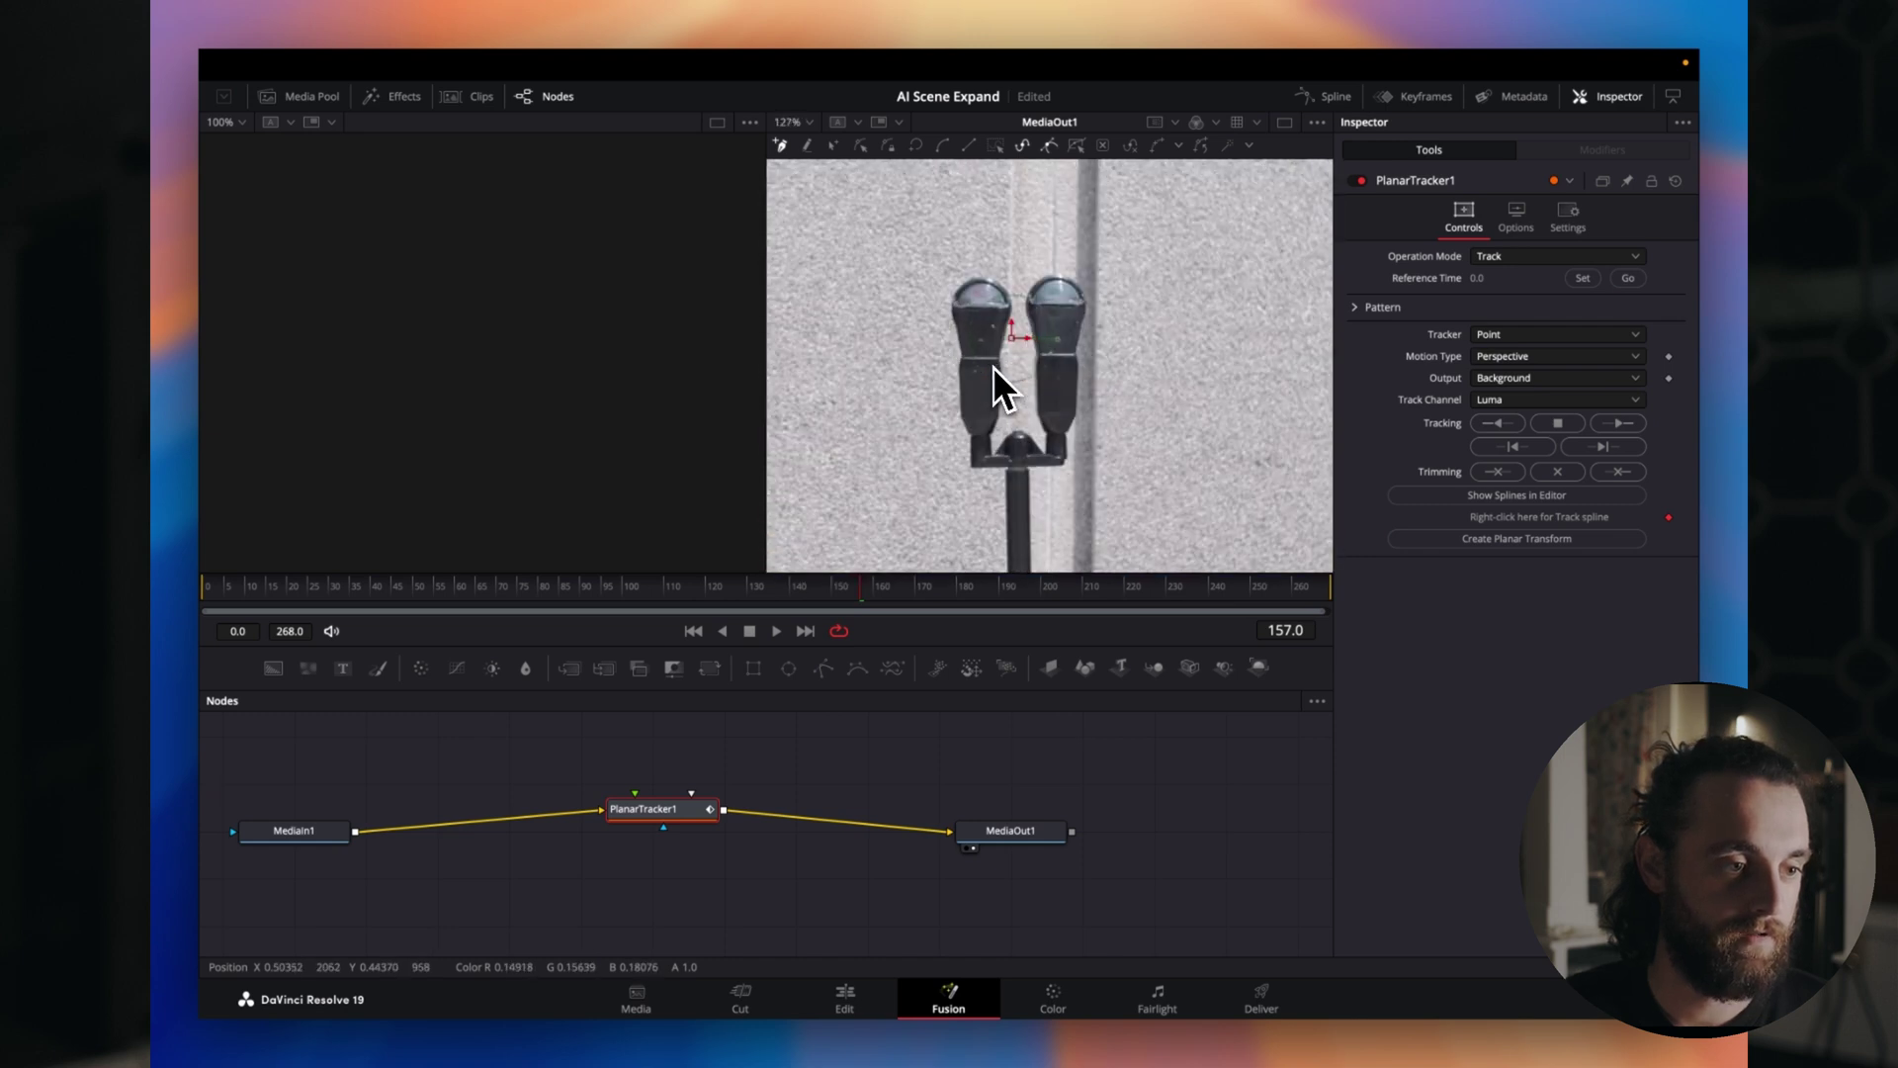
pyautogui.scroll(-3, 996, 366)
pyautogui.scroll(3, 999, 362)
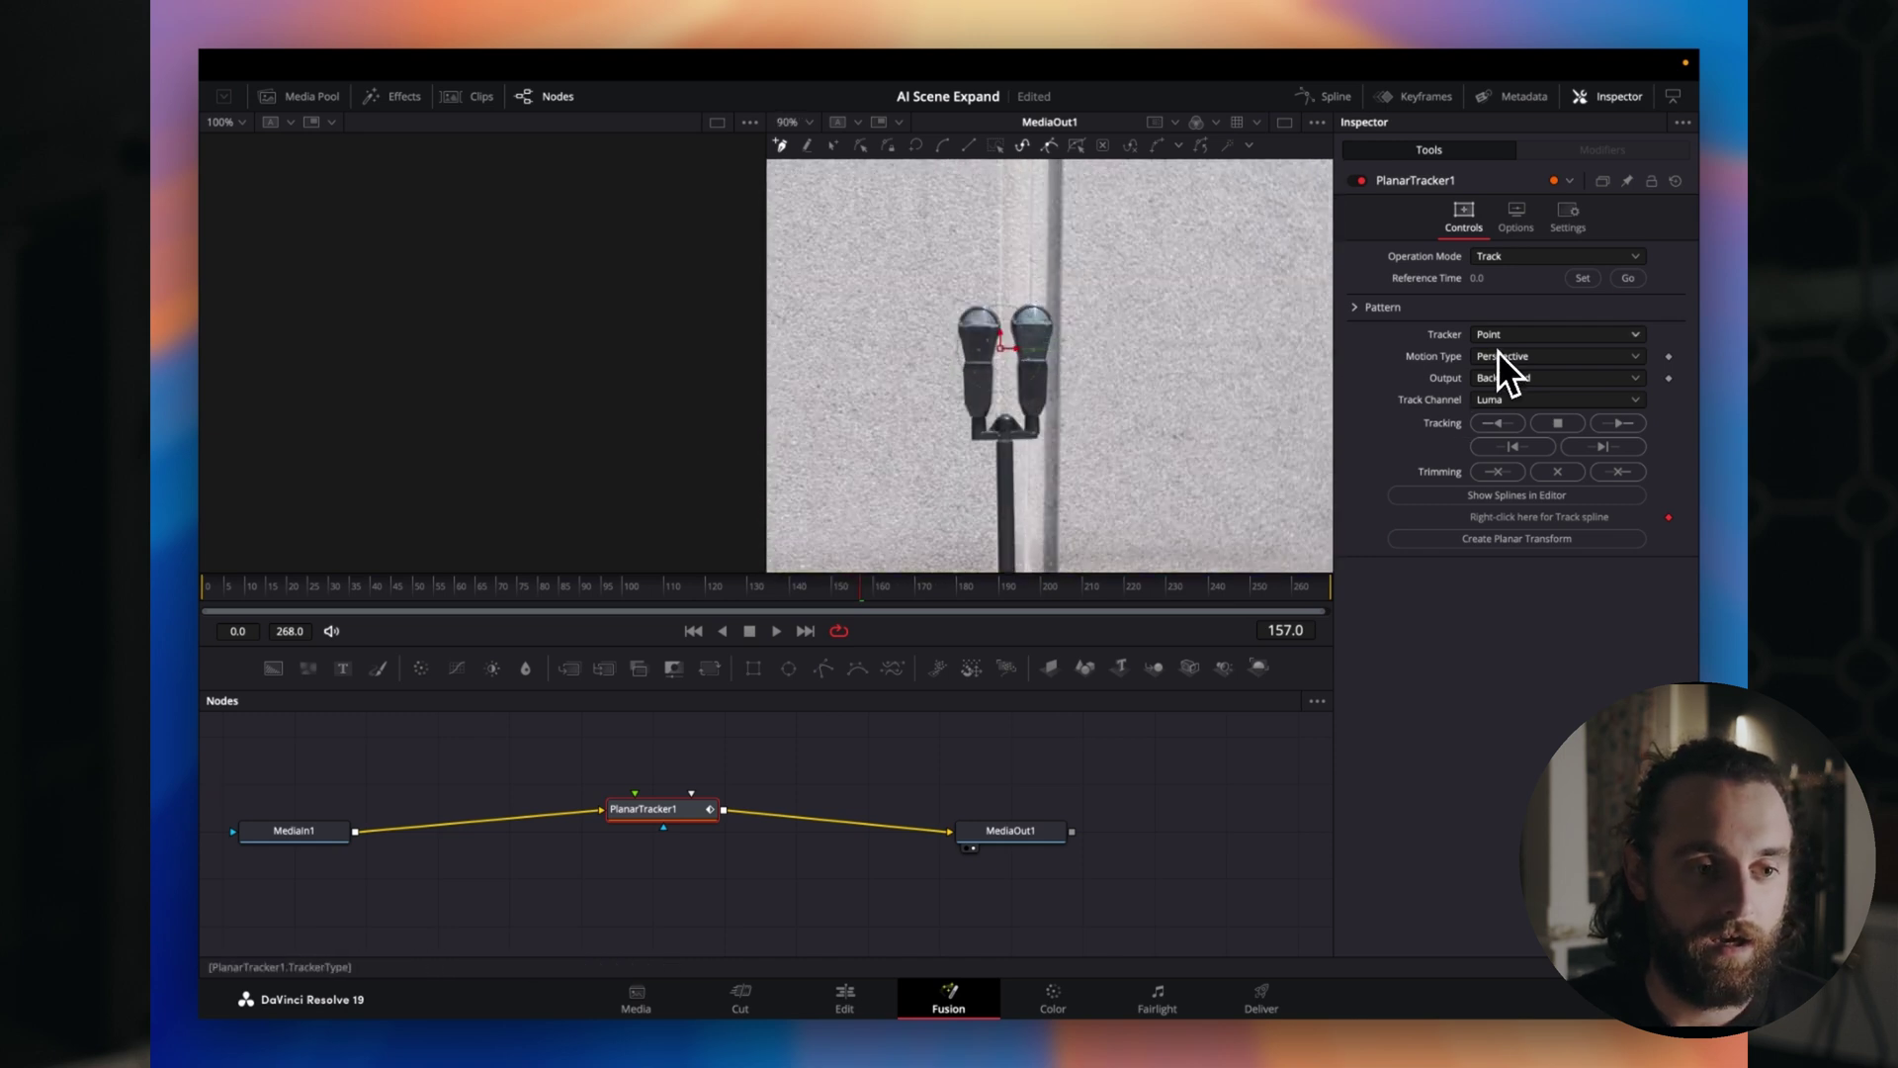
pyautogui.scroll(2, 1005, 311)
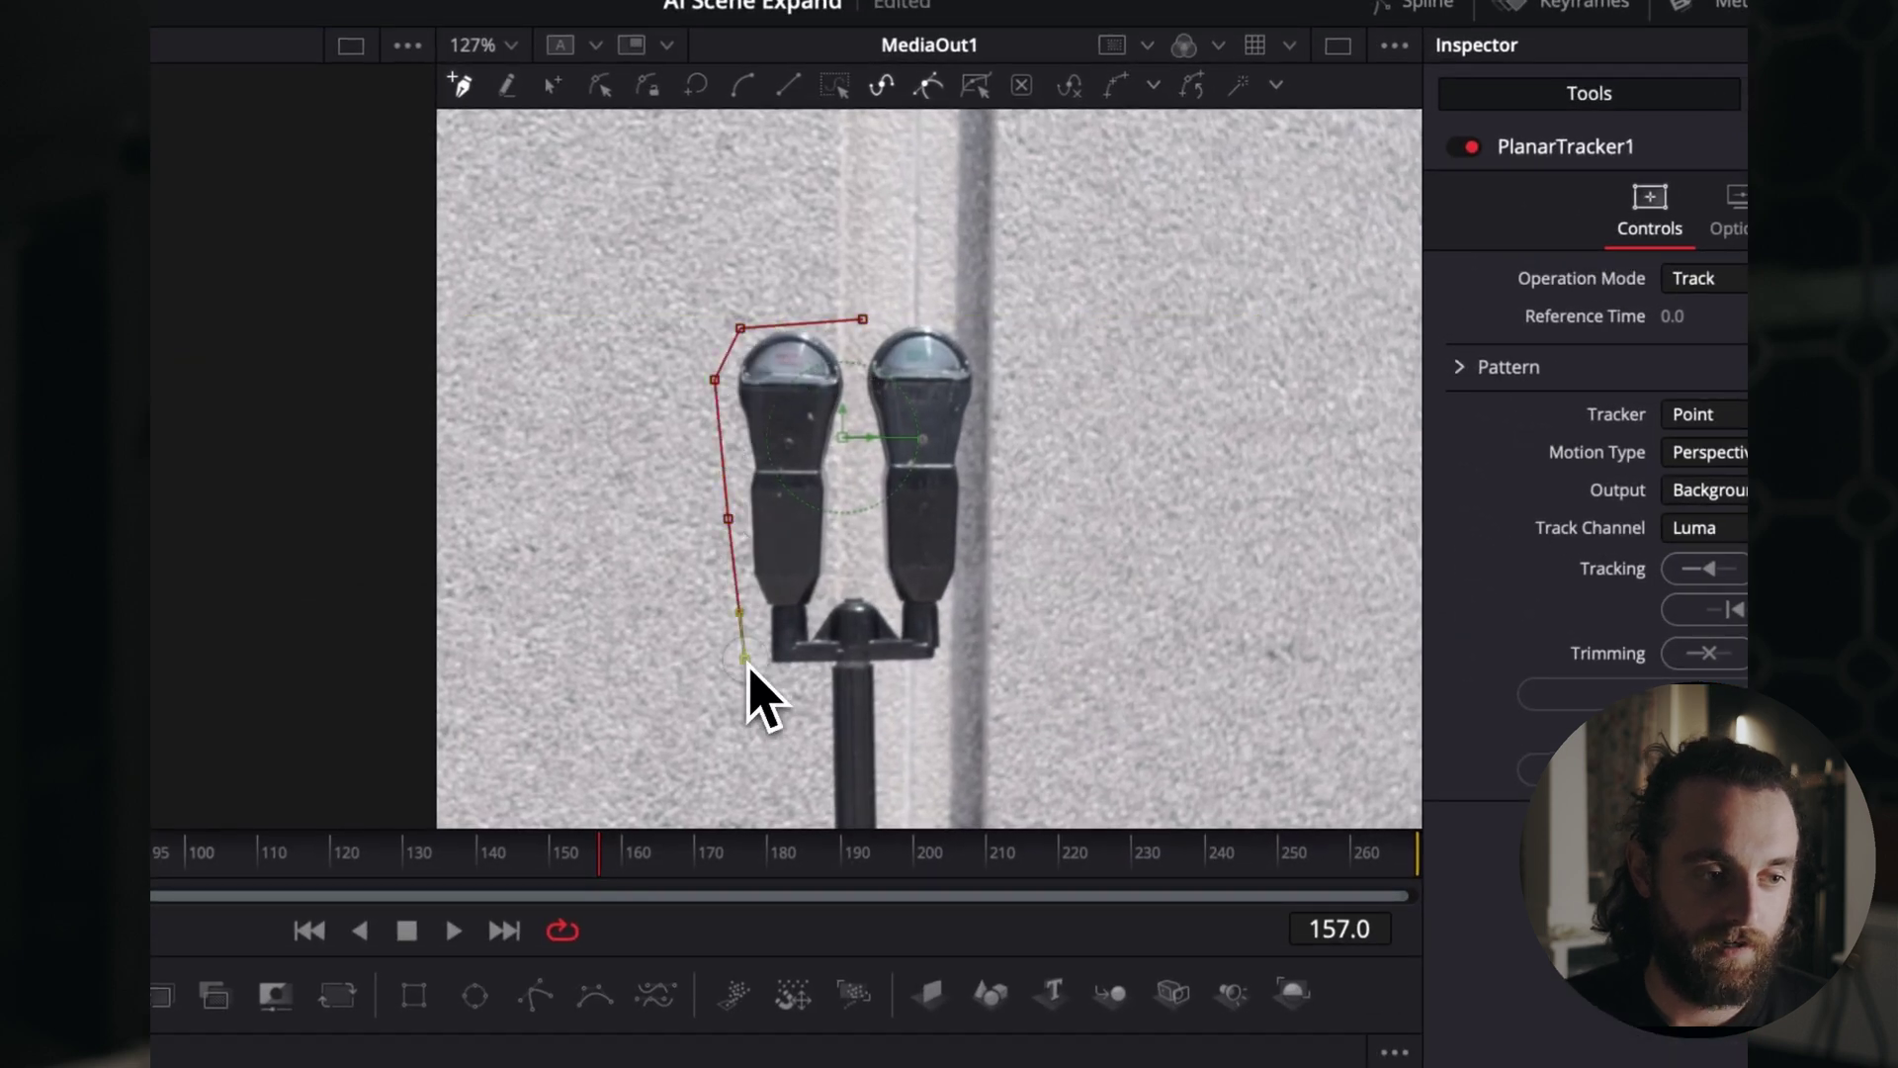
pyautogui.click(901, 698)
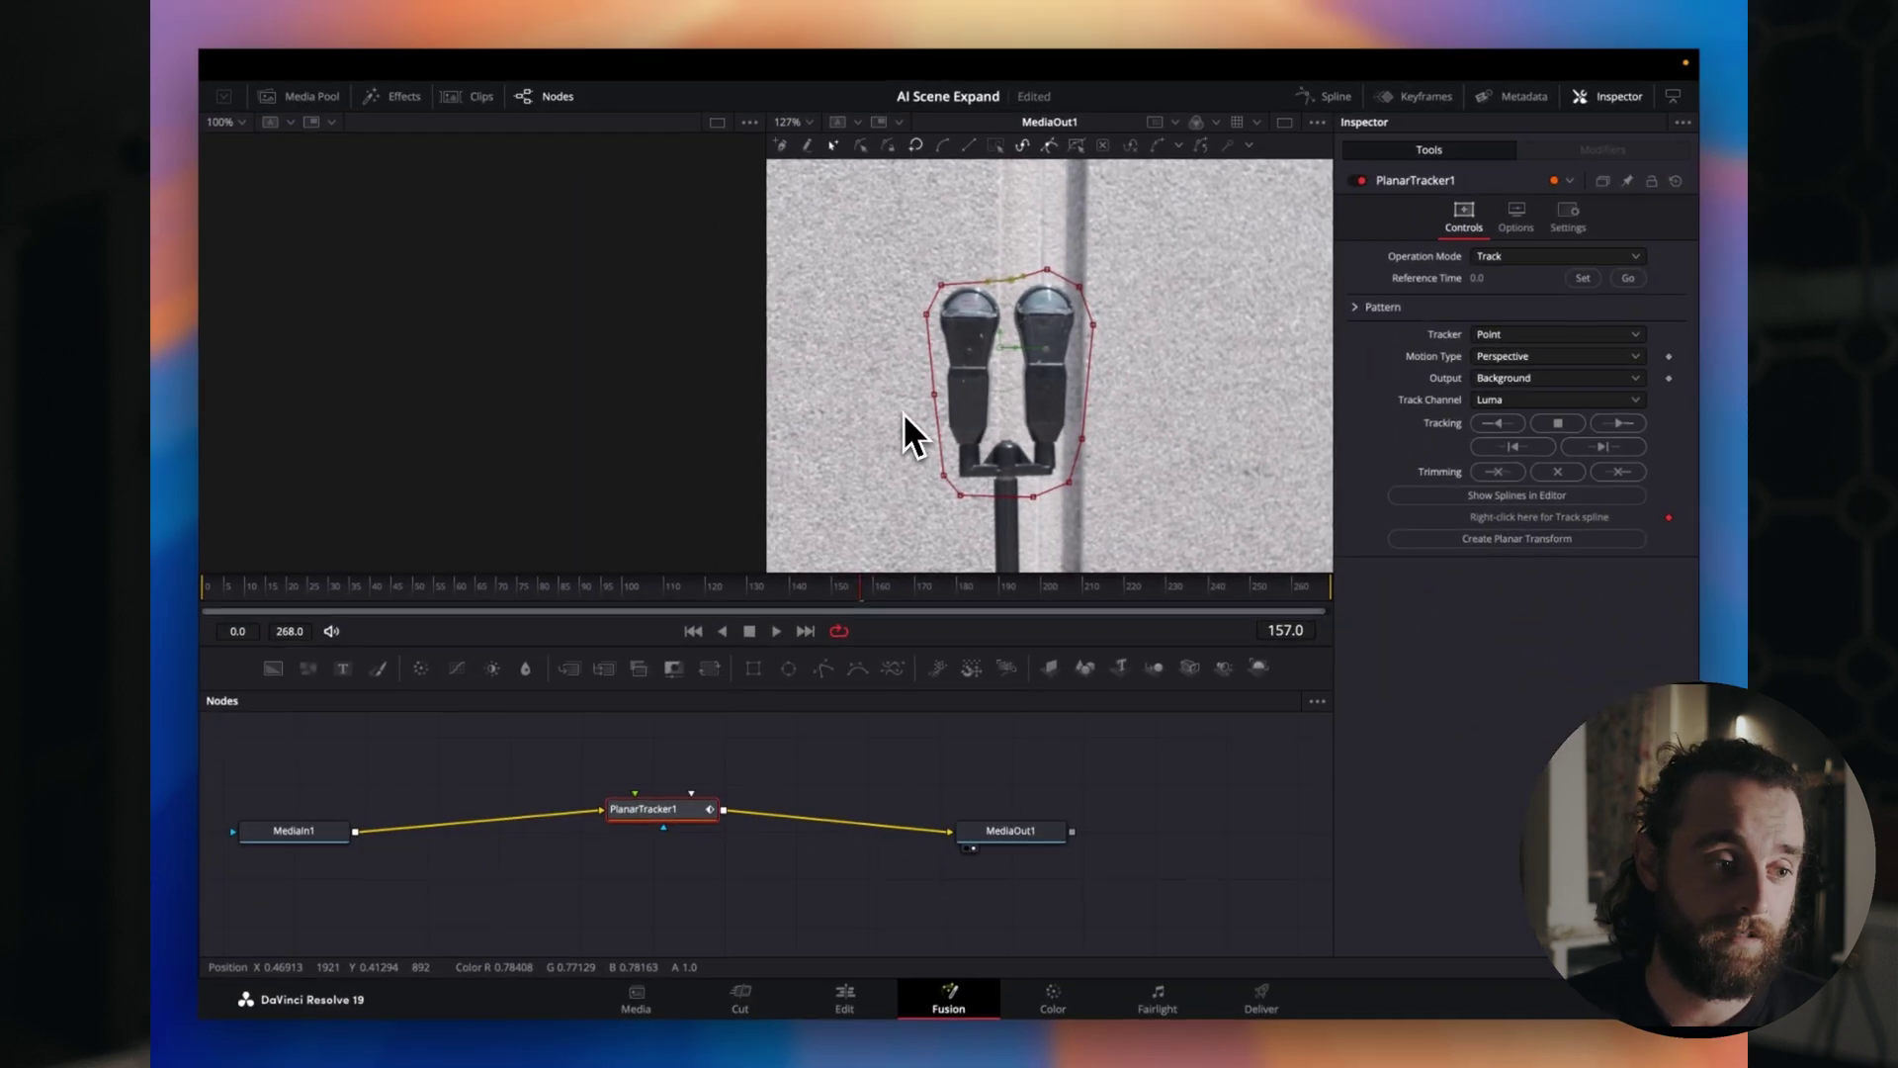
# Configure the planar tracker with Track mode, Hybrid Point/Area tracker, Translation motion type and Background output.
pyautogui.click(1508, 257)
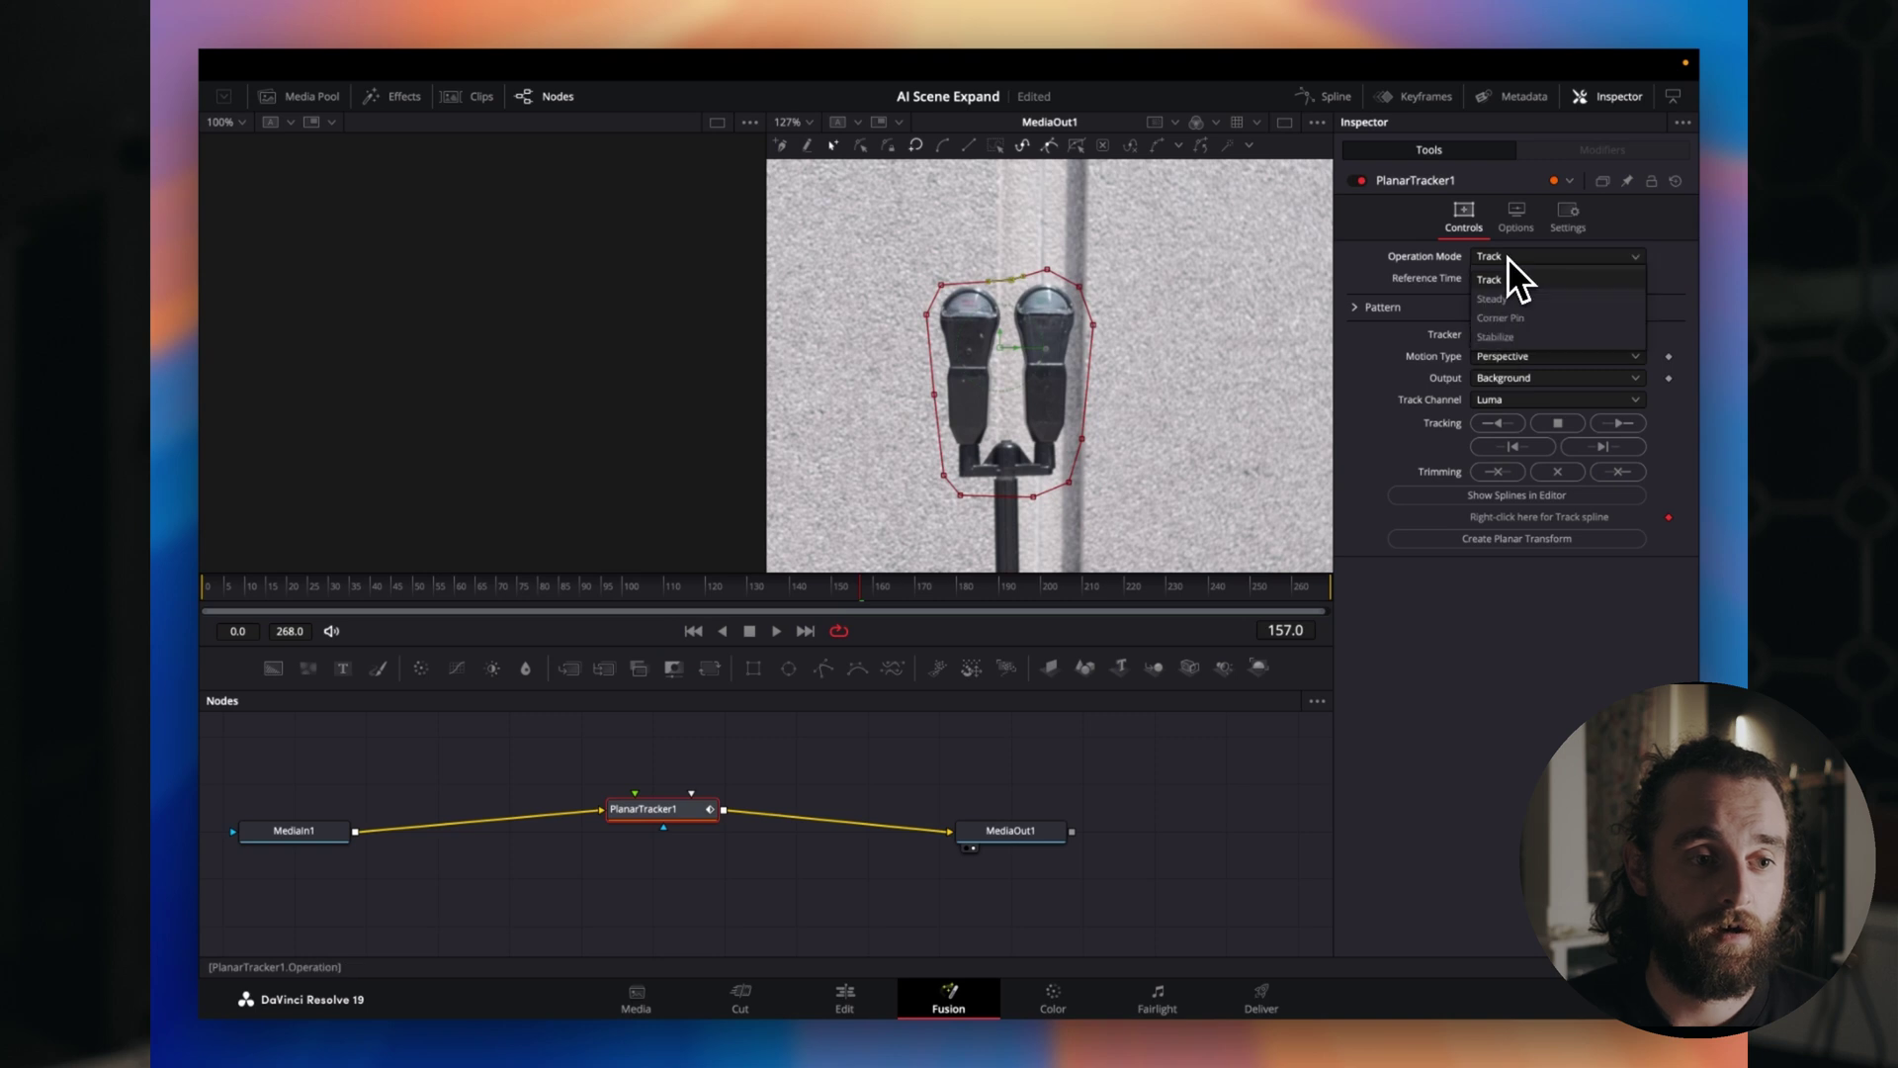
pyautogui.click(1509, 259)
pyautogui.click(1190, 621)
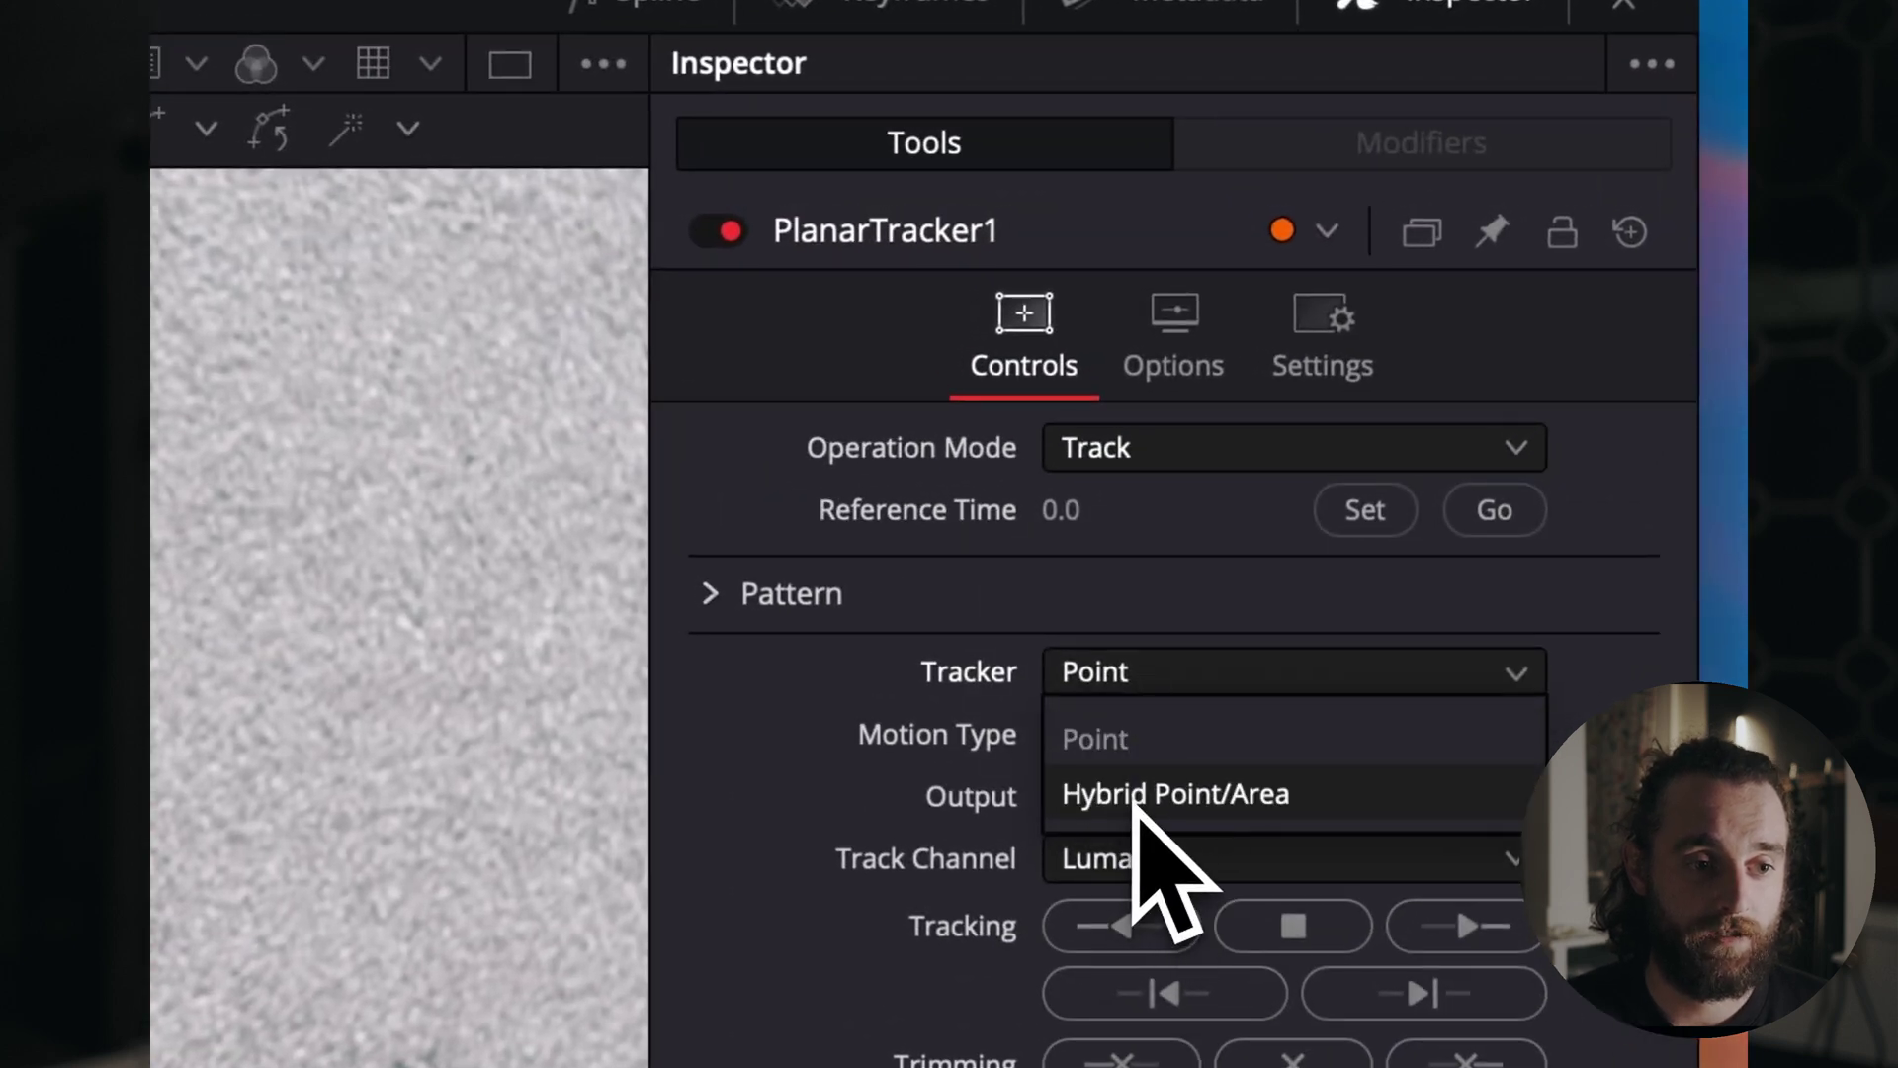
pyautogui.click(1145, 795)
pyautogui.click(1171, 734)
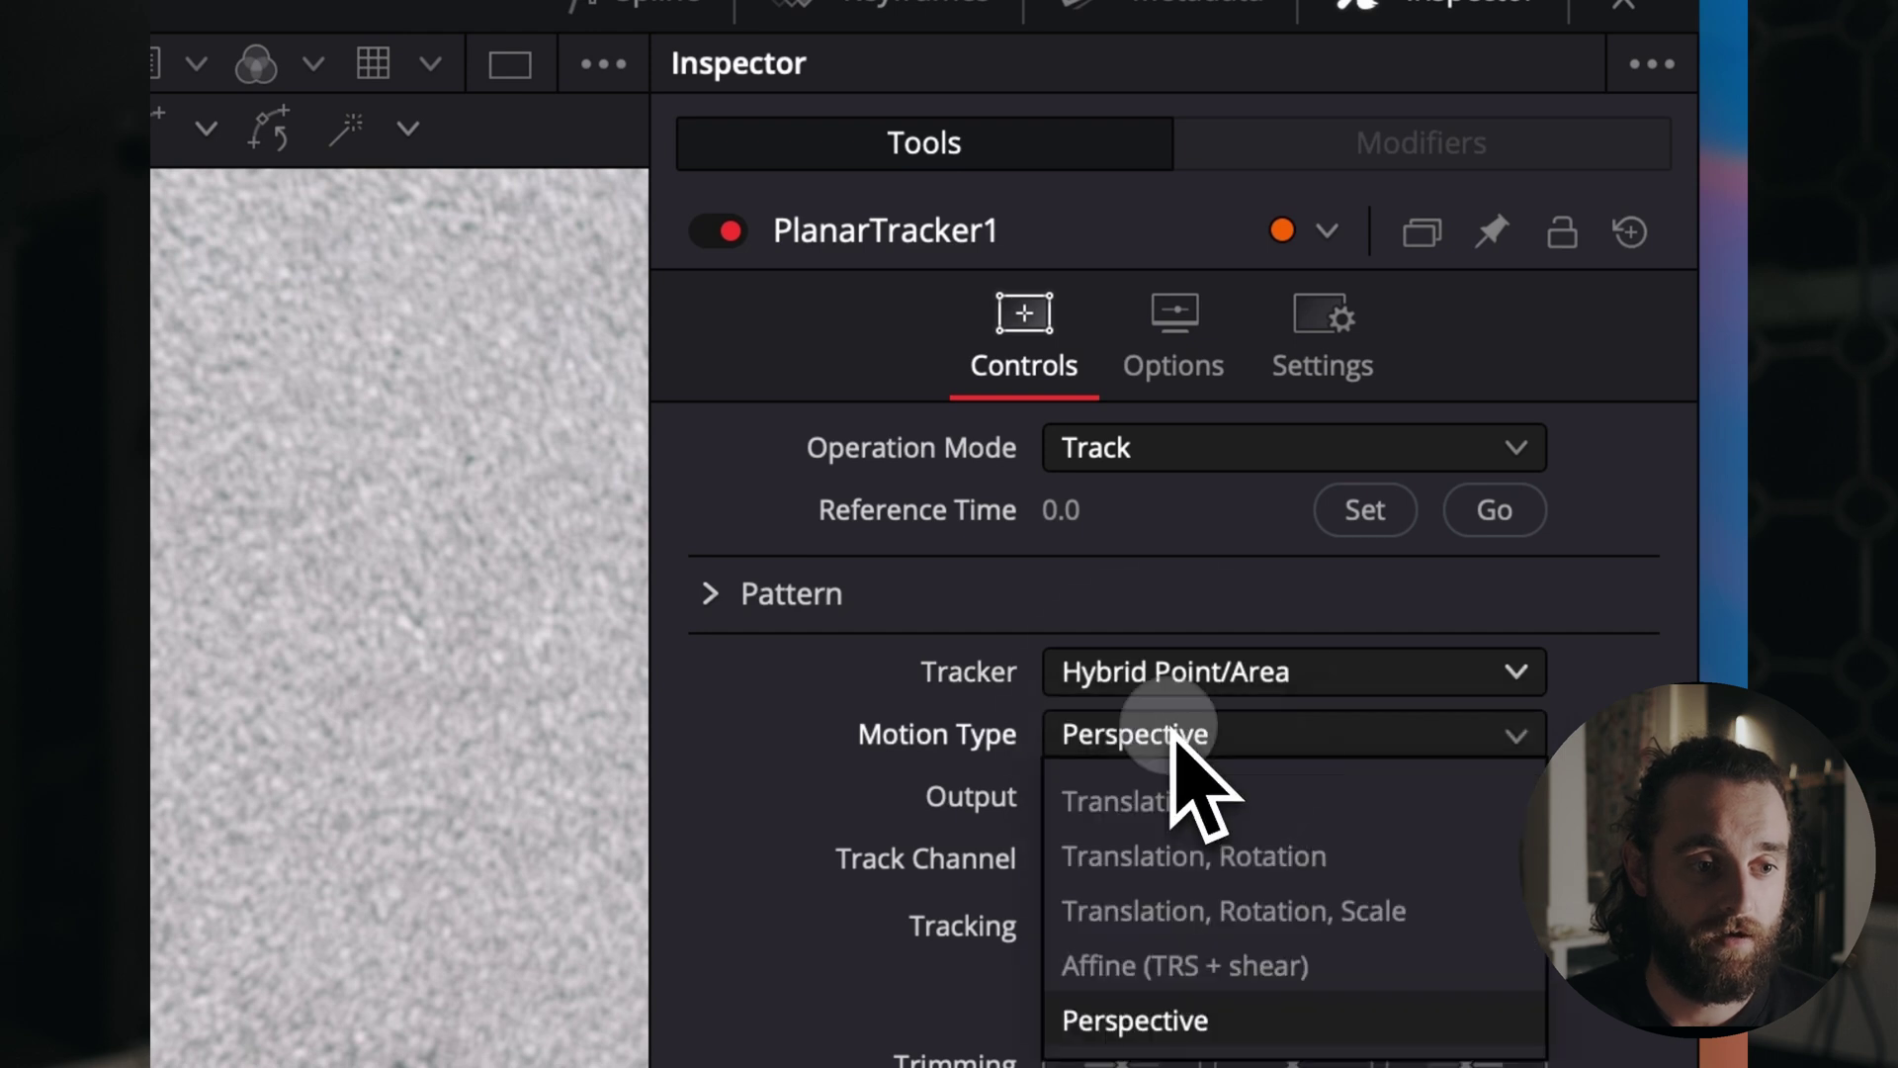
pyautogui.click(1178, 803)
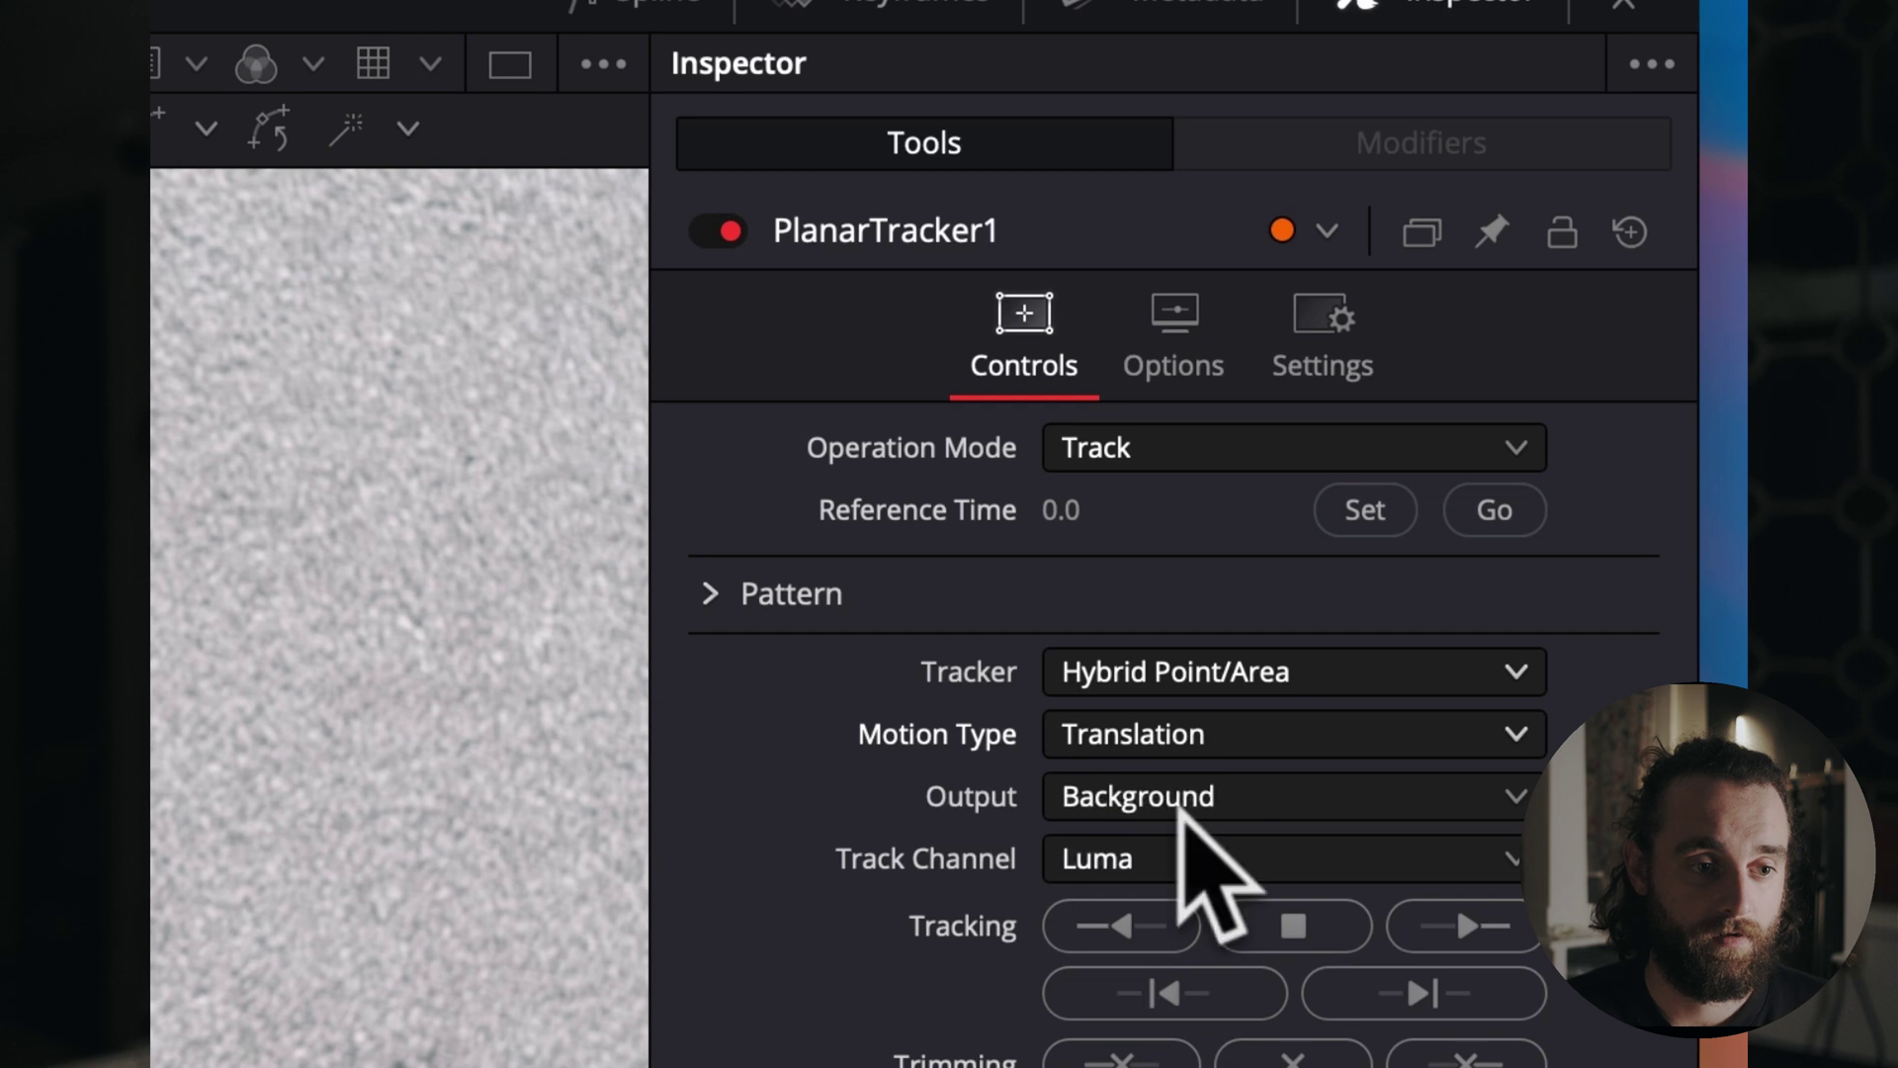
pyautogui.click(1149, 799)
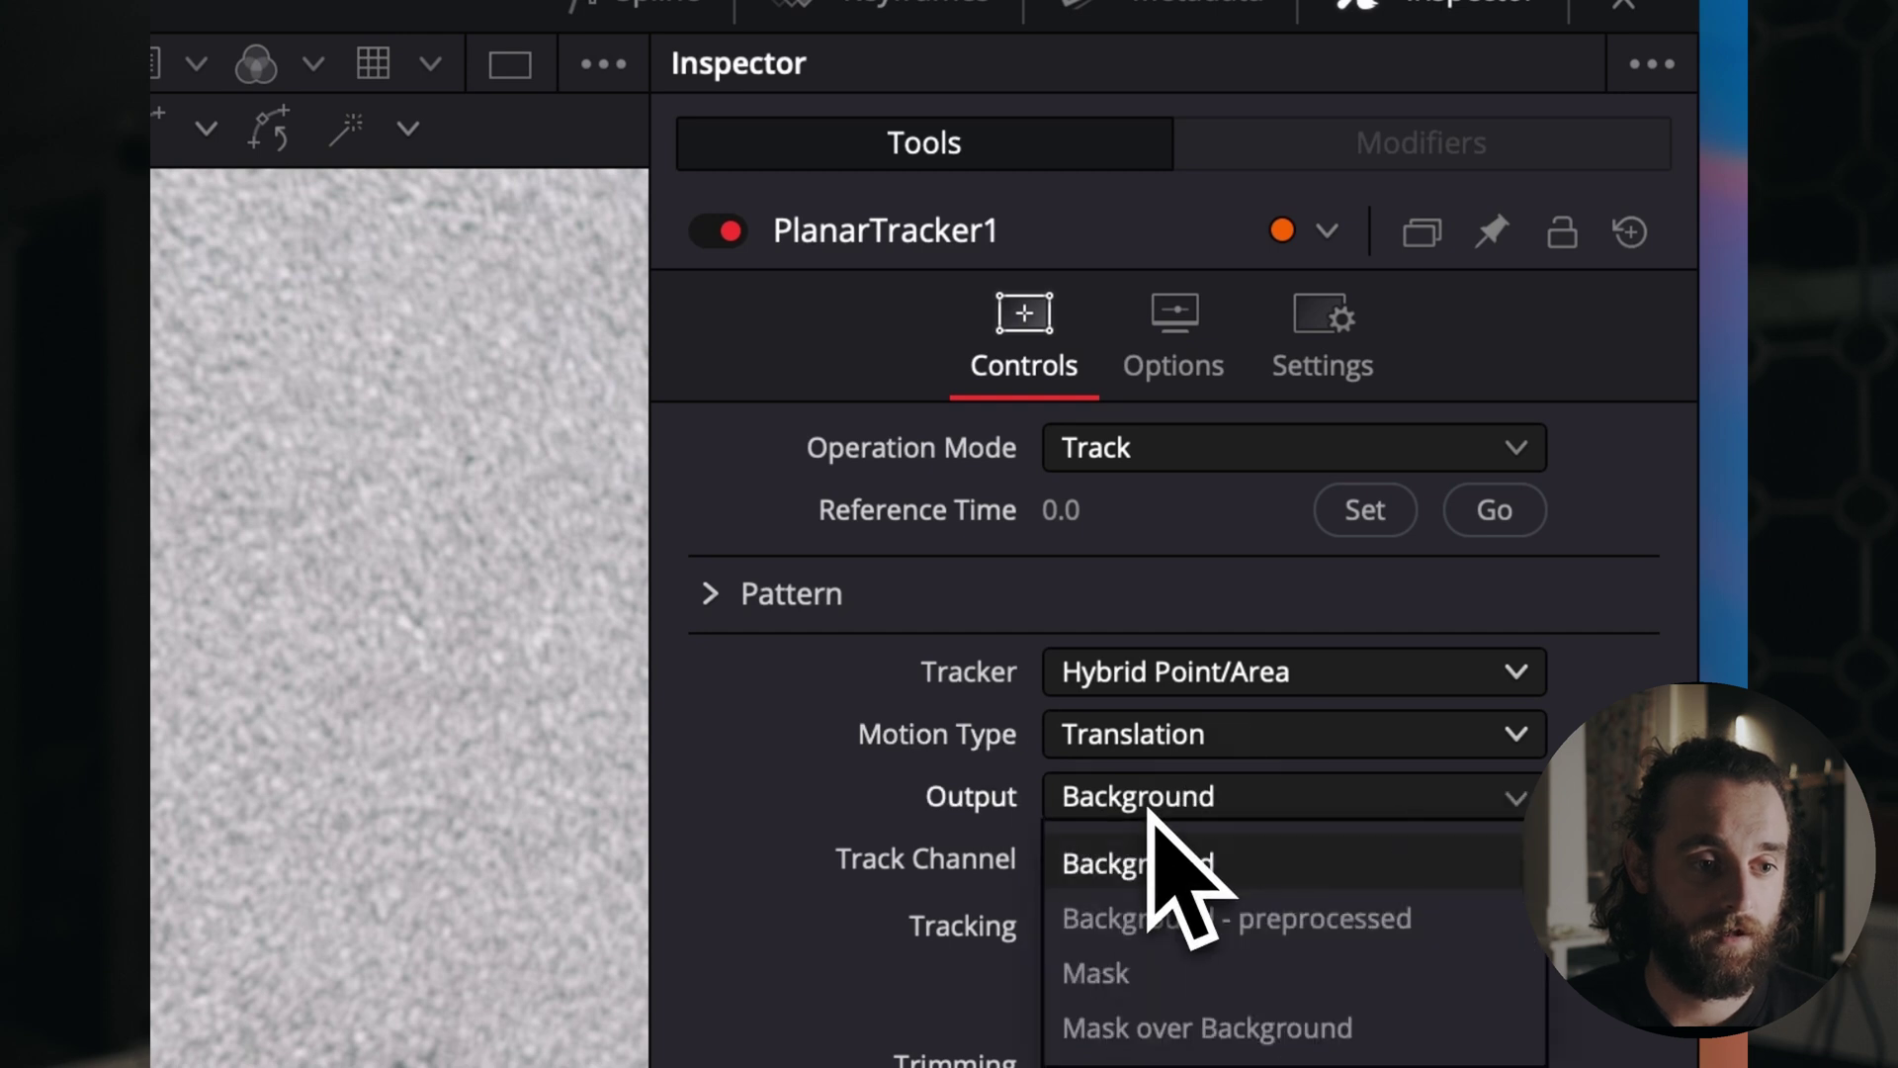
pyautogui.click(1147, 862)
pyautogui.click(1147, 862)
pyautogui.click(1147, 865)
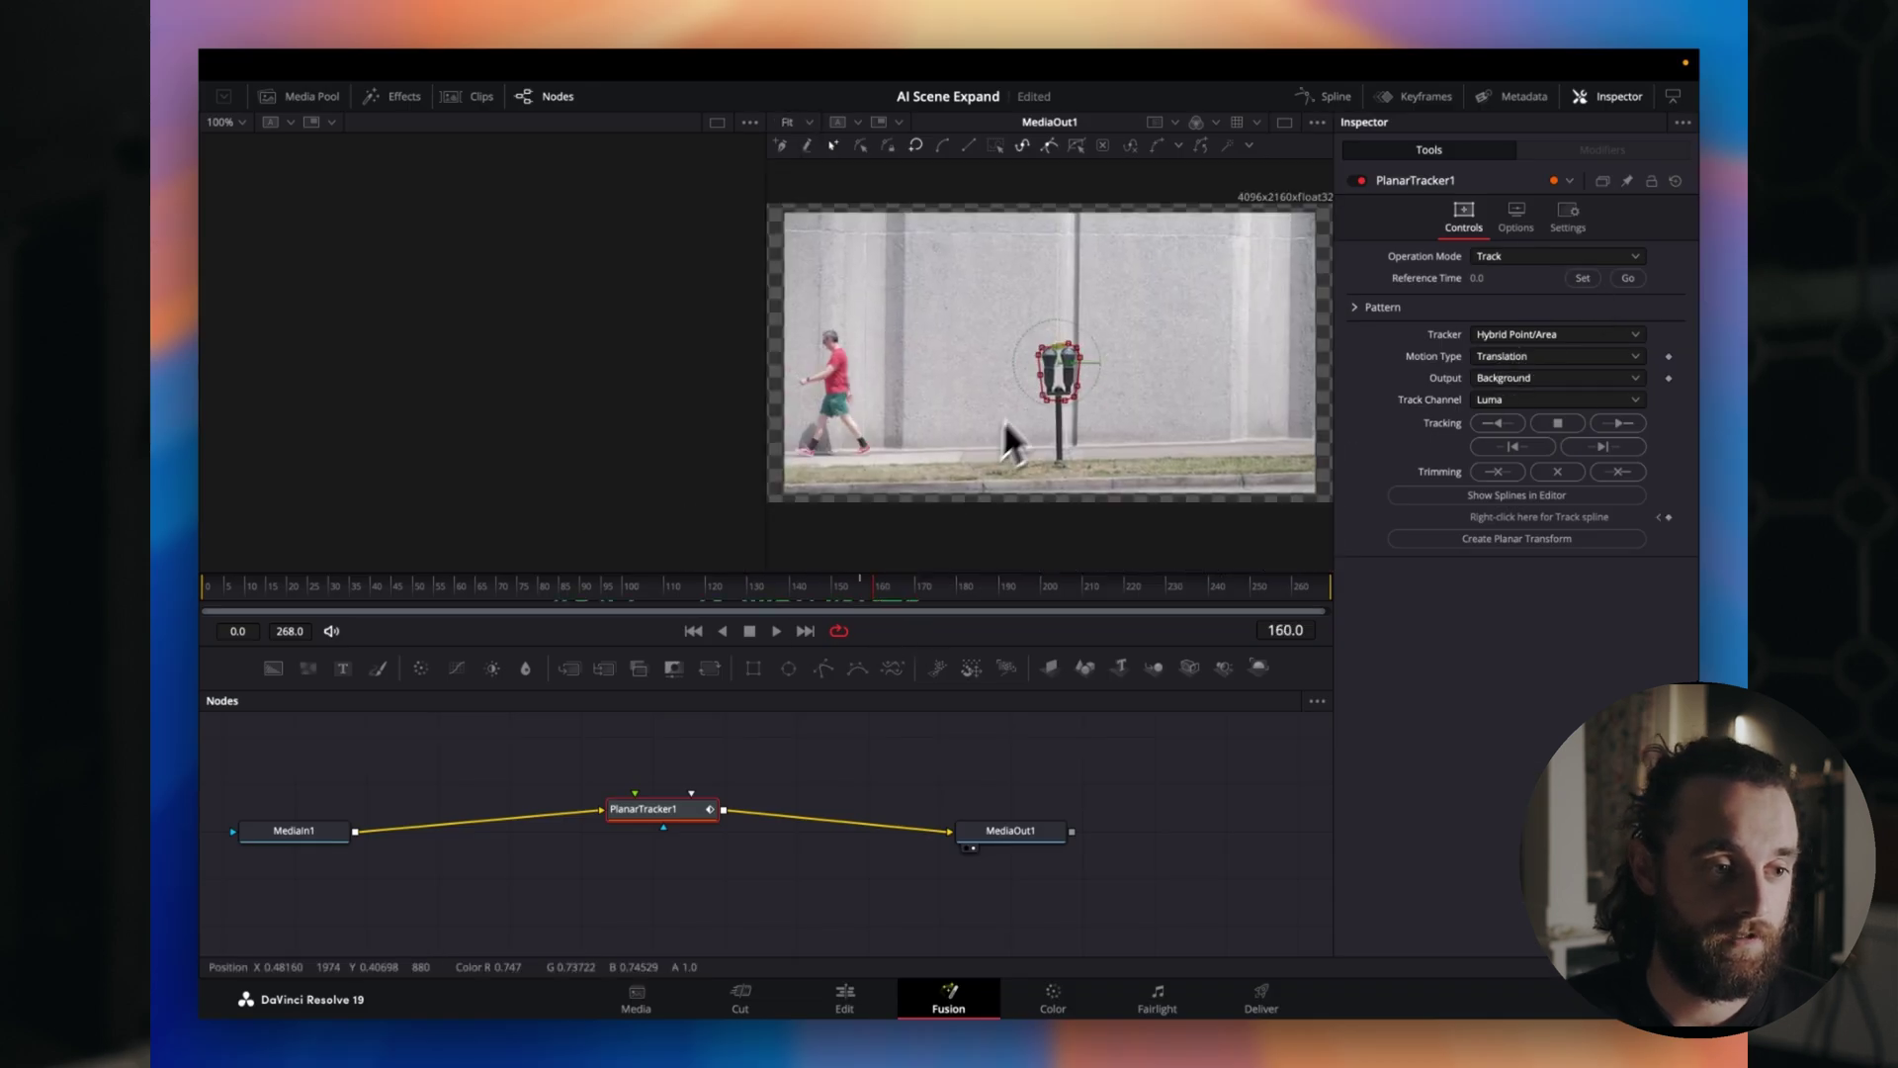
# Set the tracker's reference time to frame 155 and track the parking meters both backward and forward through the clip.
pyautogui.scroll(5, 1063, 373)
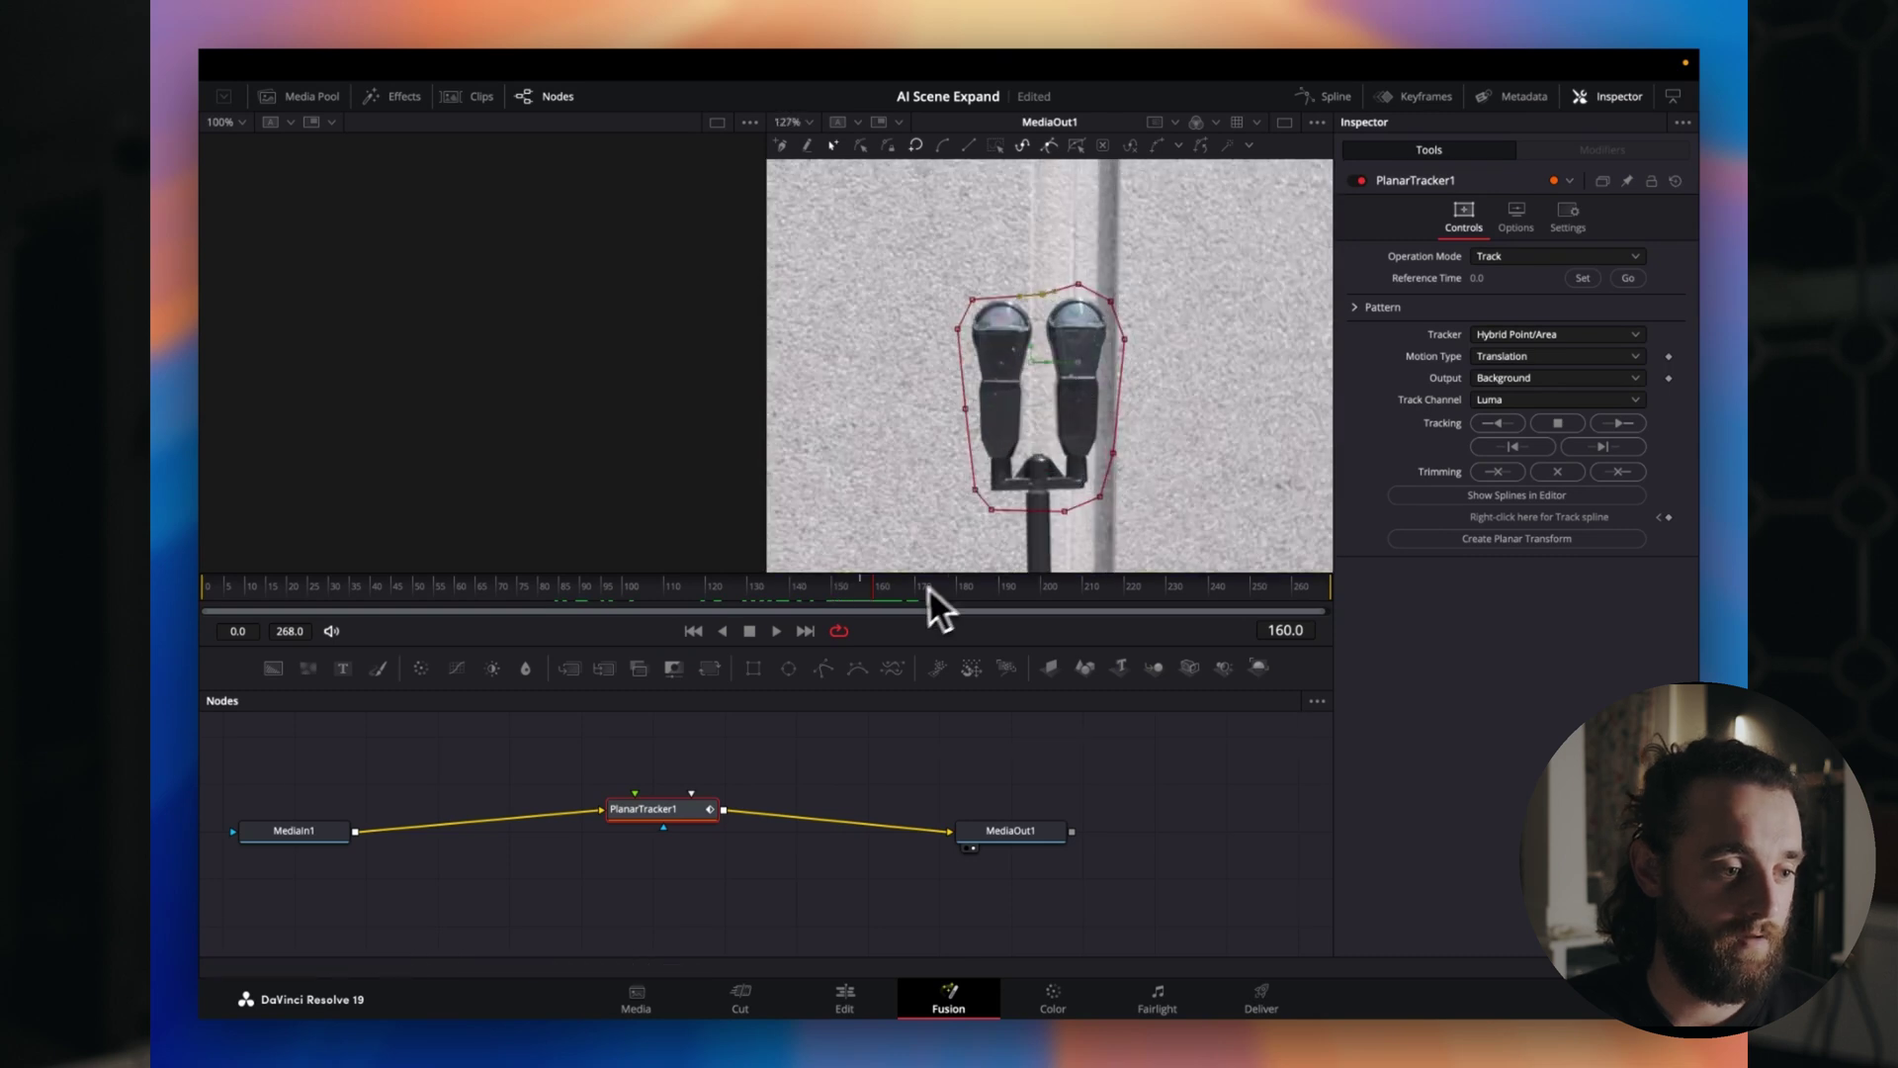
pyautogui.click(833, 599)
pyautogui.moveTo(836, 600)
pyautogui.mouseDown()
pyautogui.moveTo(599, 607)
pyautogui.moveTo(914, 623)
pyautogui.moveTo(857, 621)
pyautogui.mouseUp()
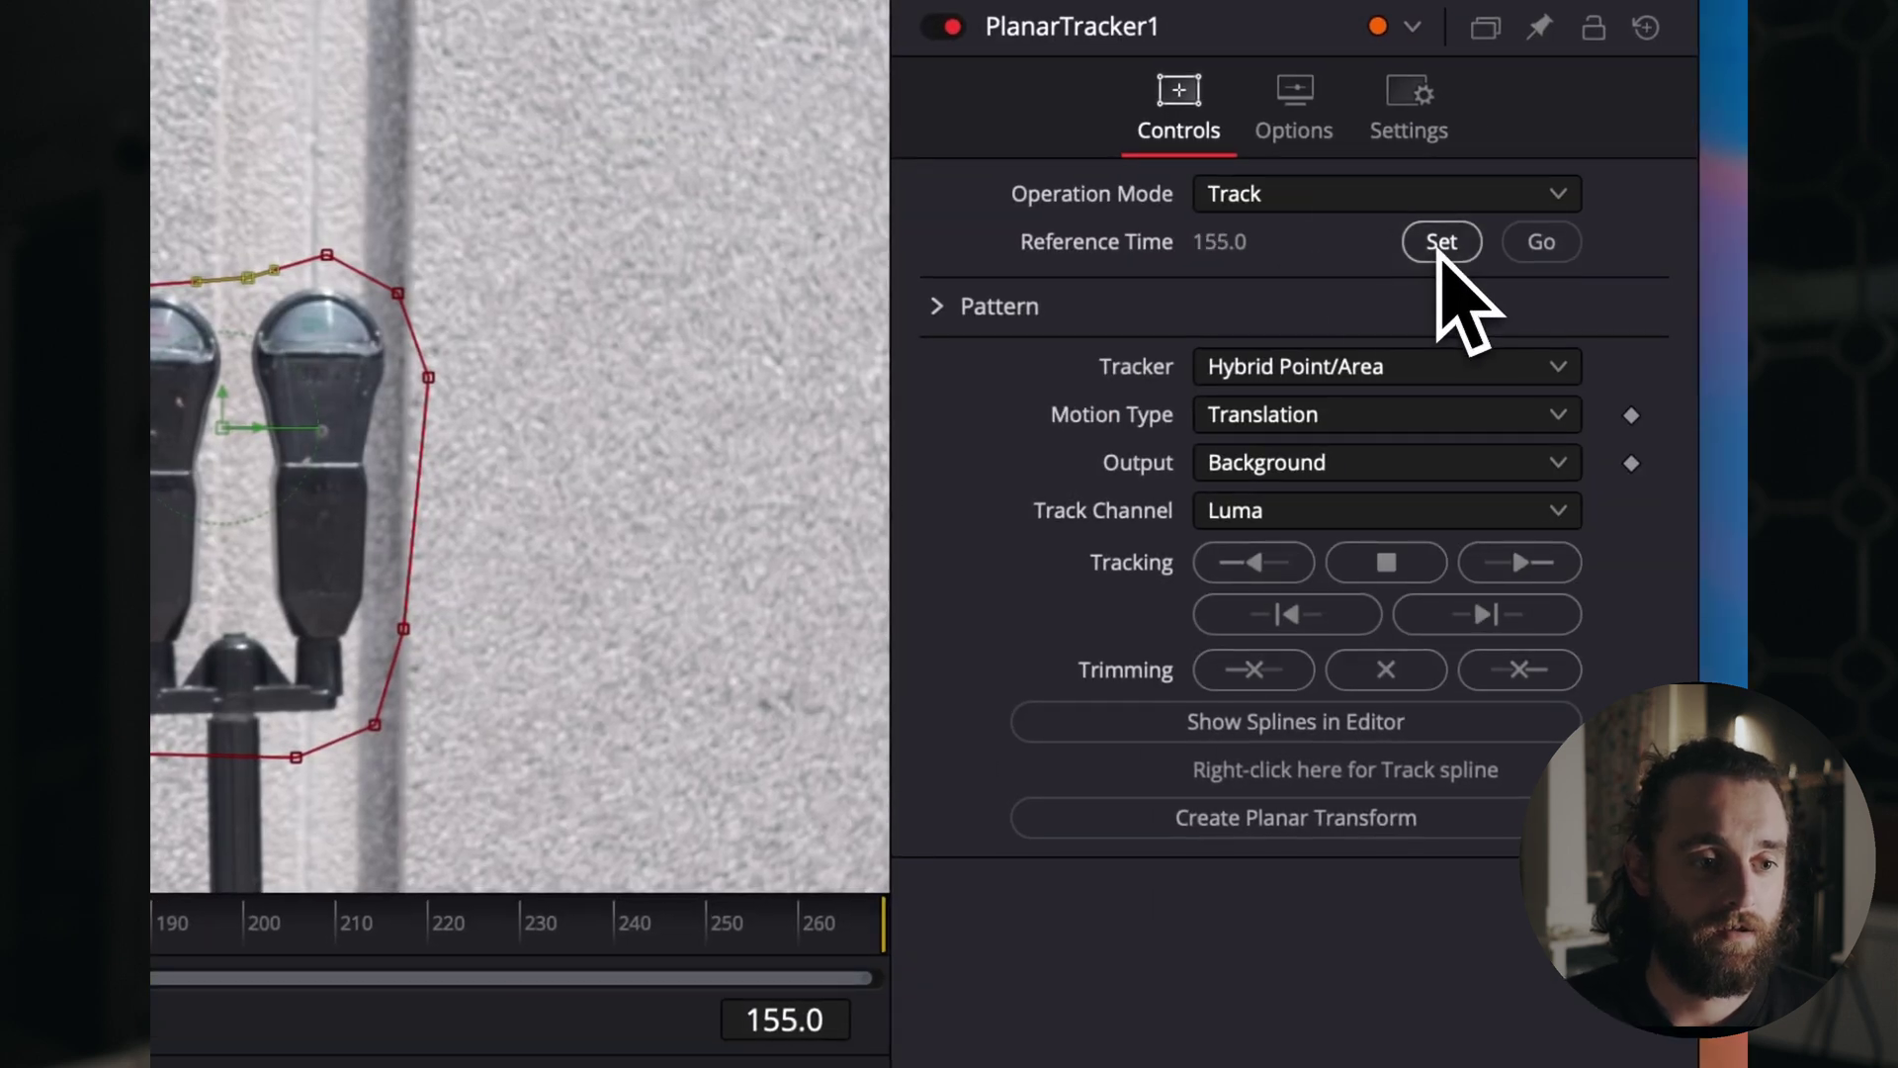
pyautogui.click(1254, 562)
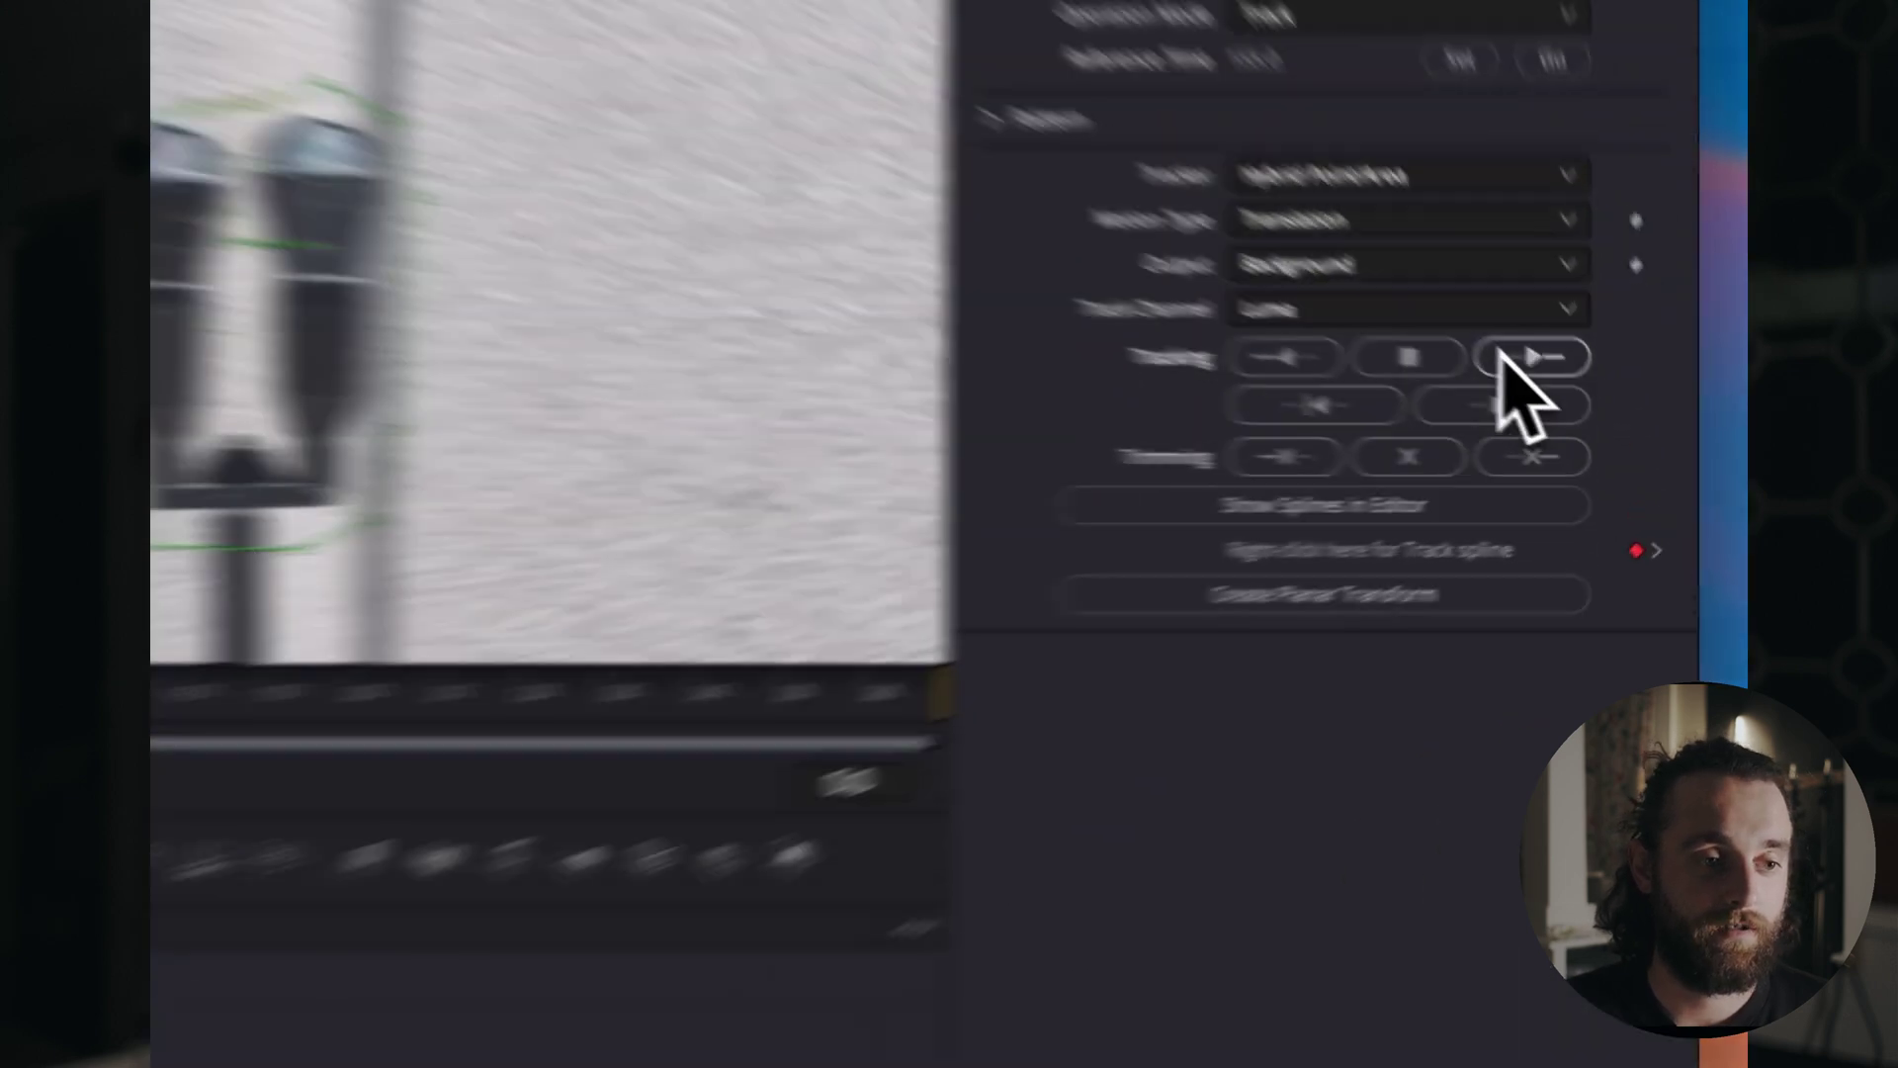
pyautogui.click(1605, 422)
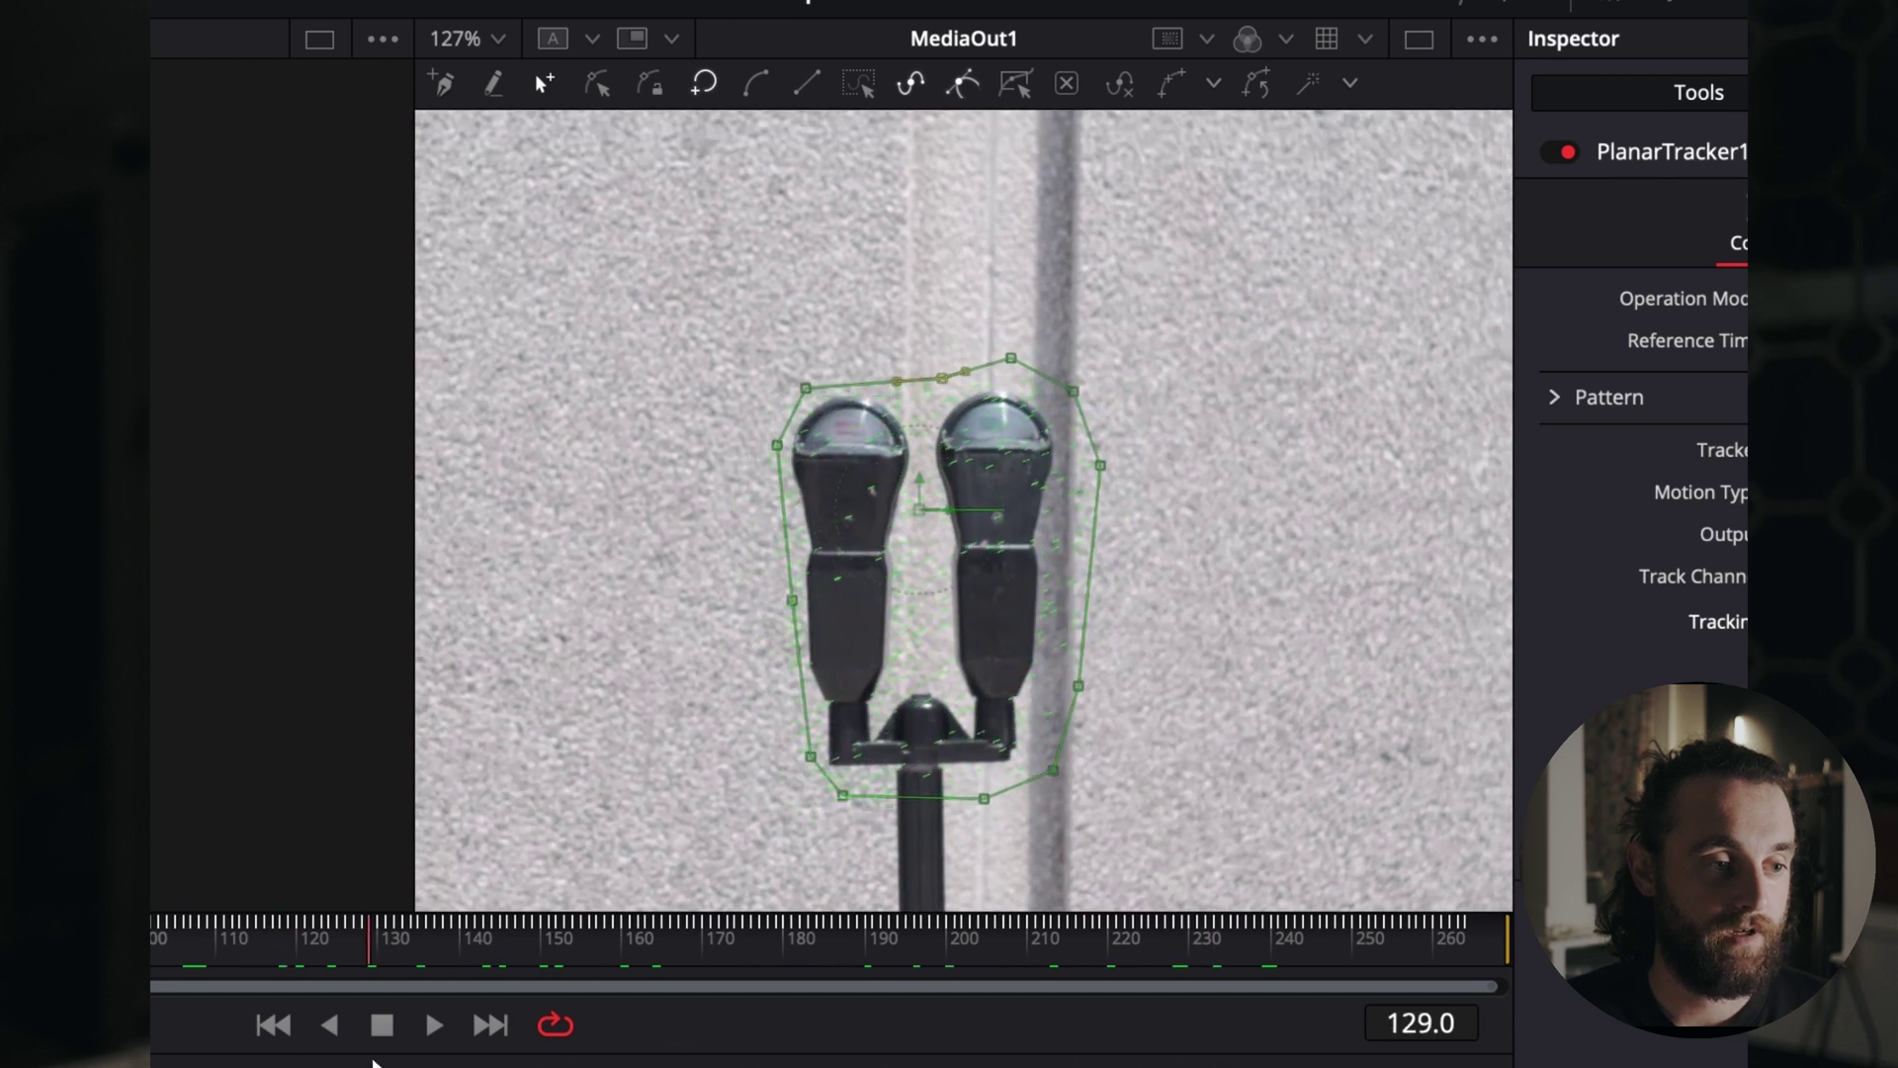
# Set the planar tracker's operation mode to Steady and scrub through the frames to check the stabilization.
pyautogui.click(1687, 280)
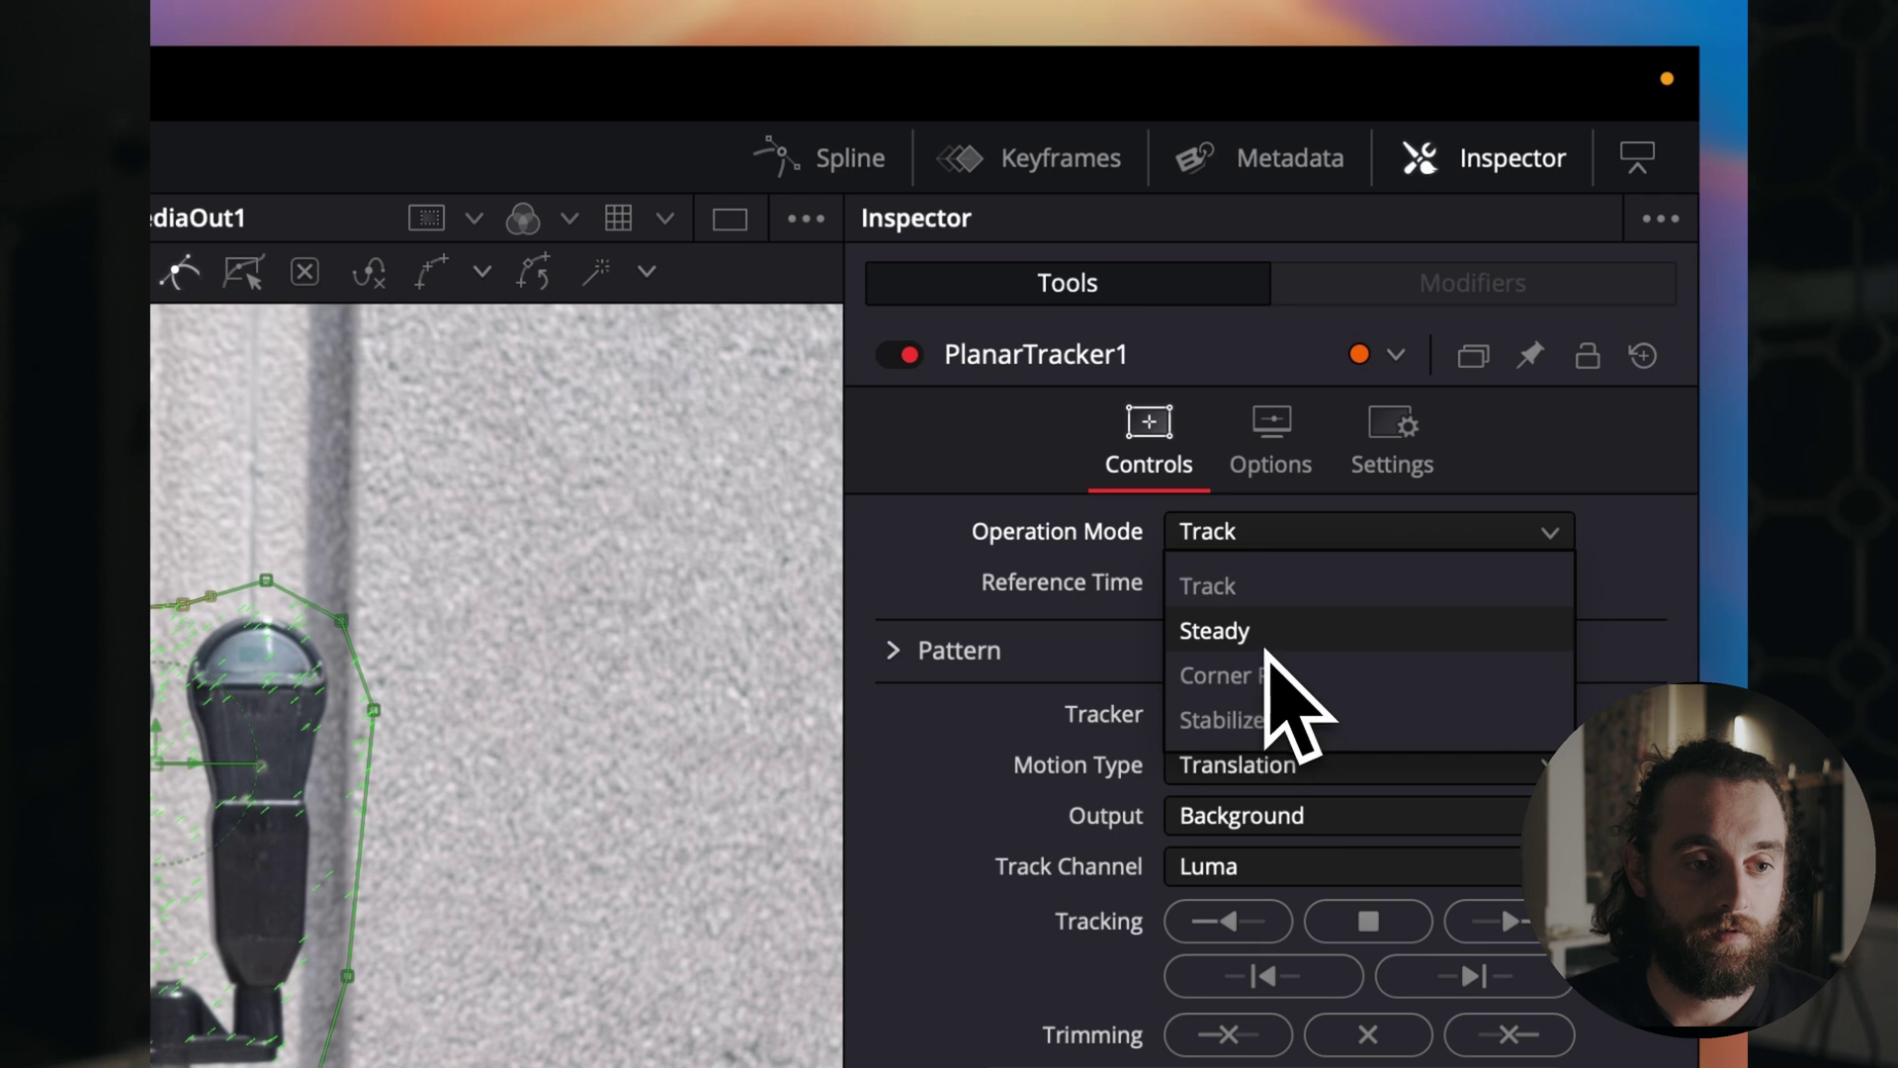
pyautogui.click(1264, 637)
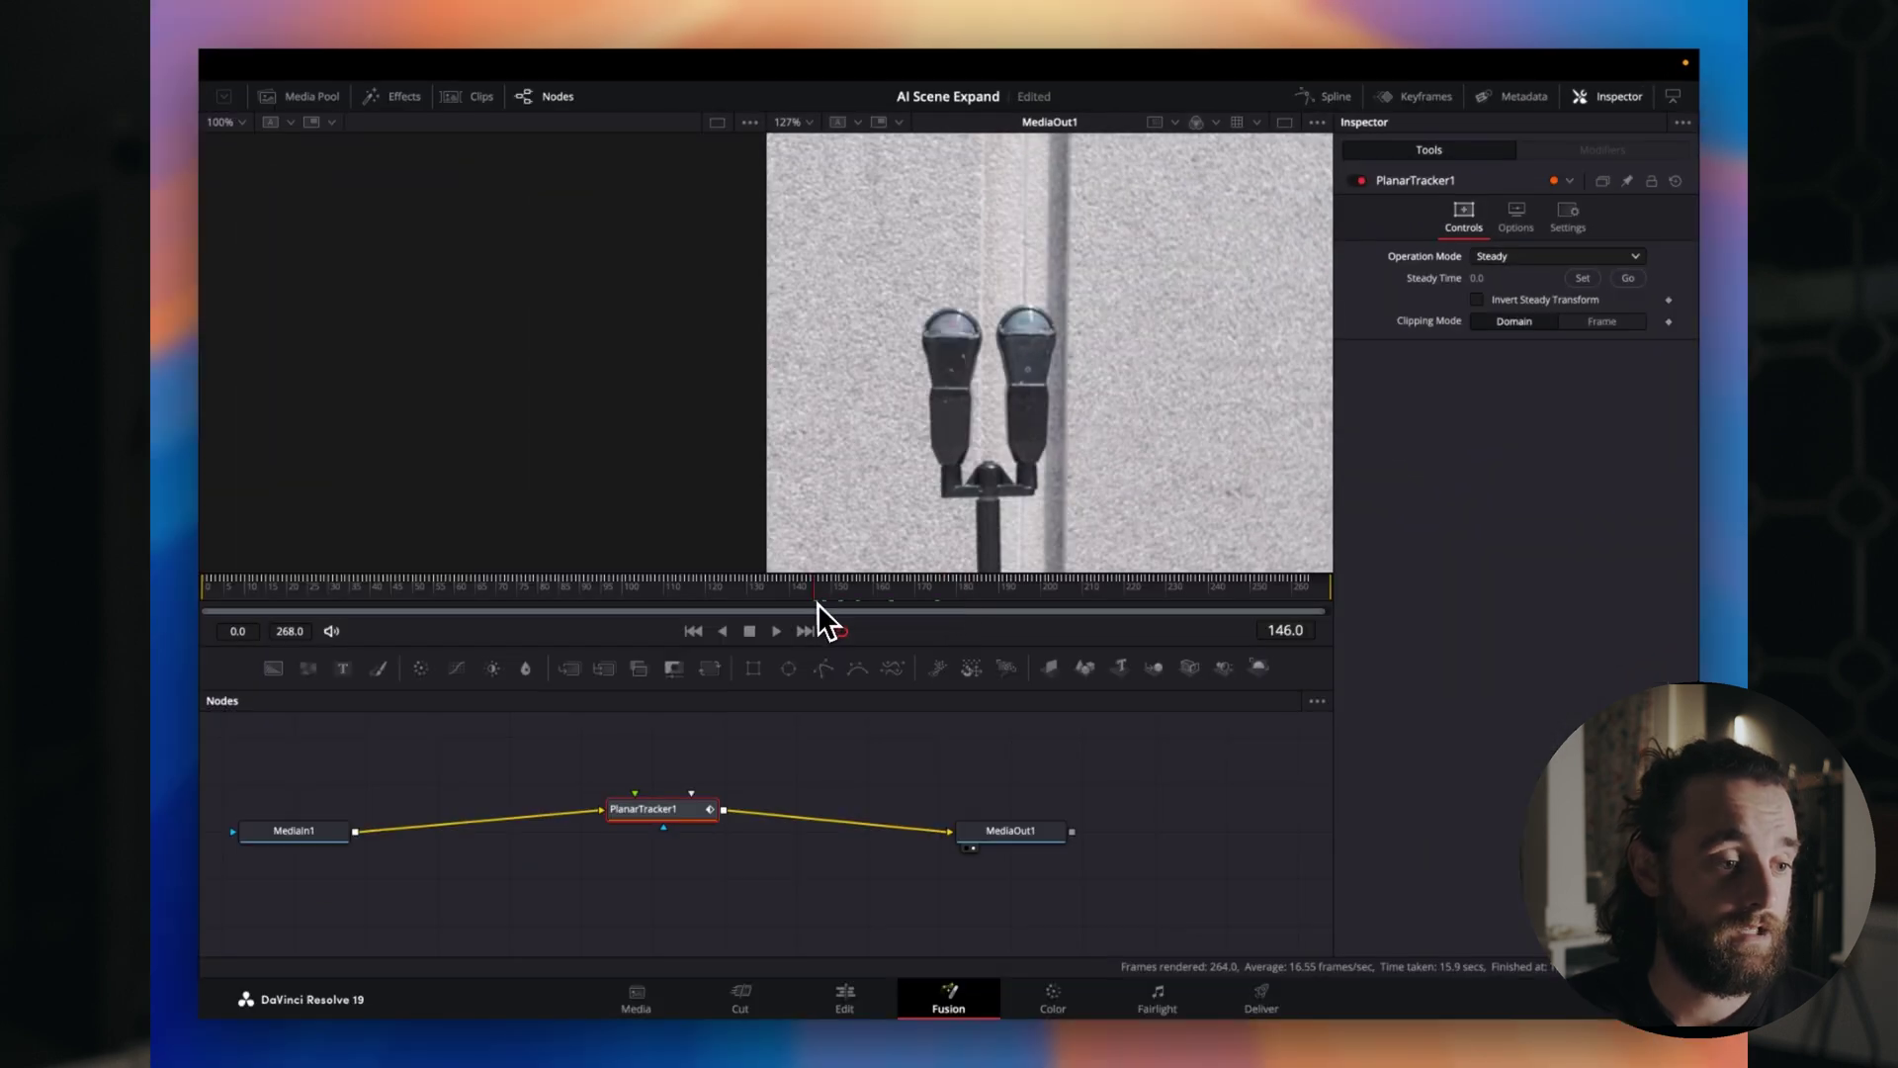
pyautogui.moveTo(822, 598); pyautogui.dragTo(633, 591)
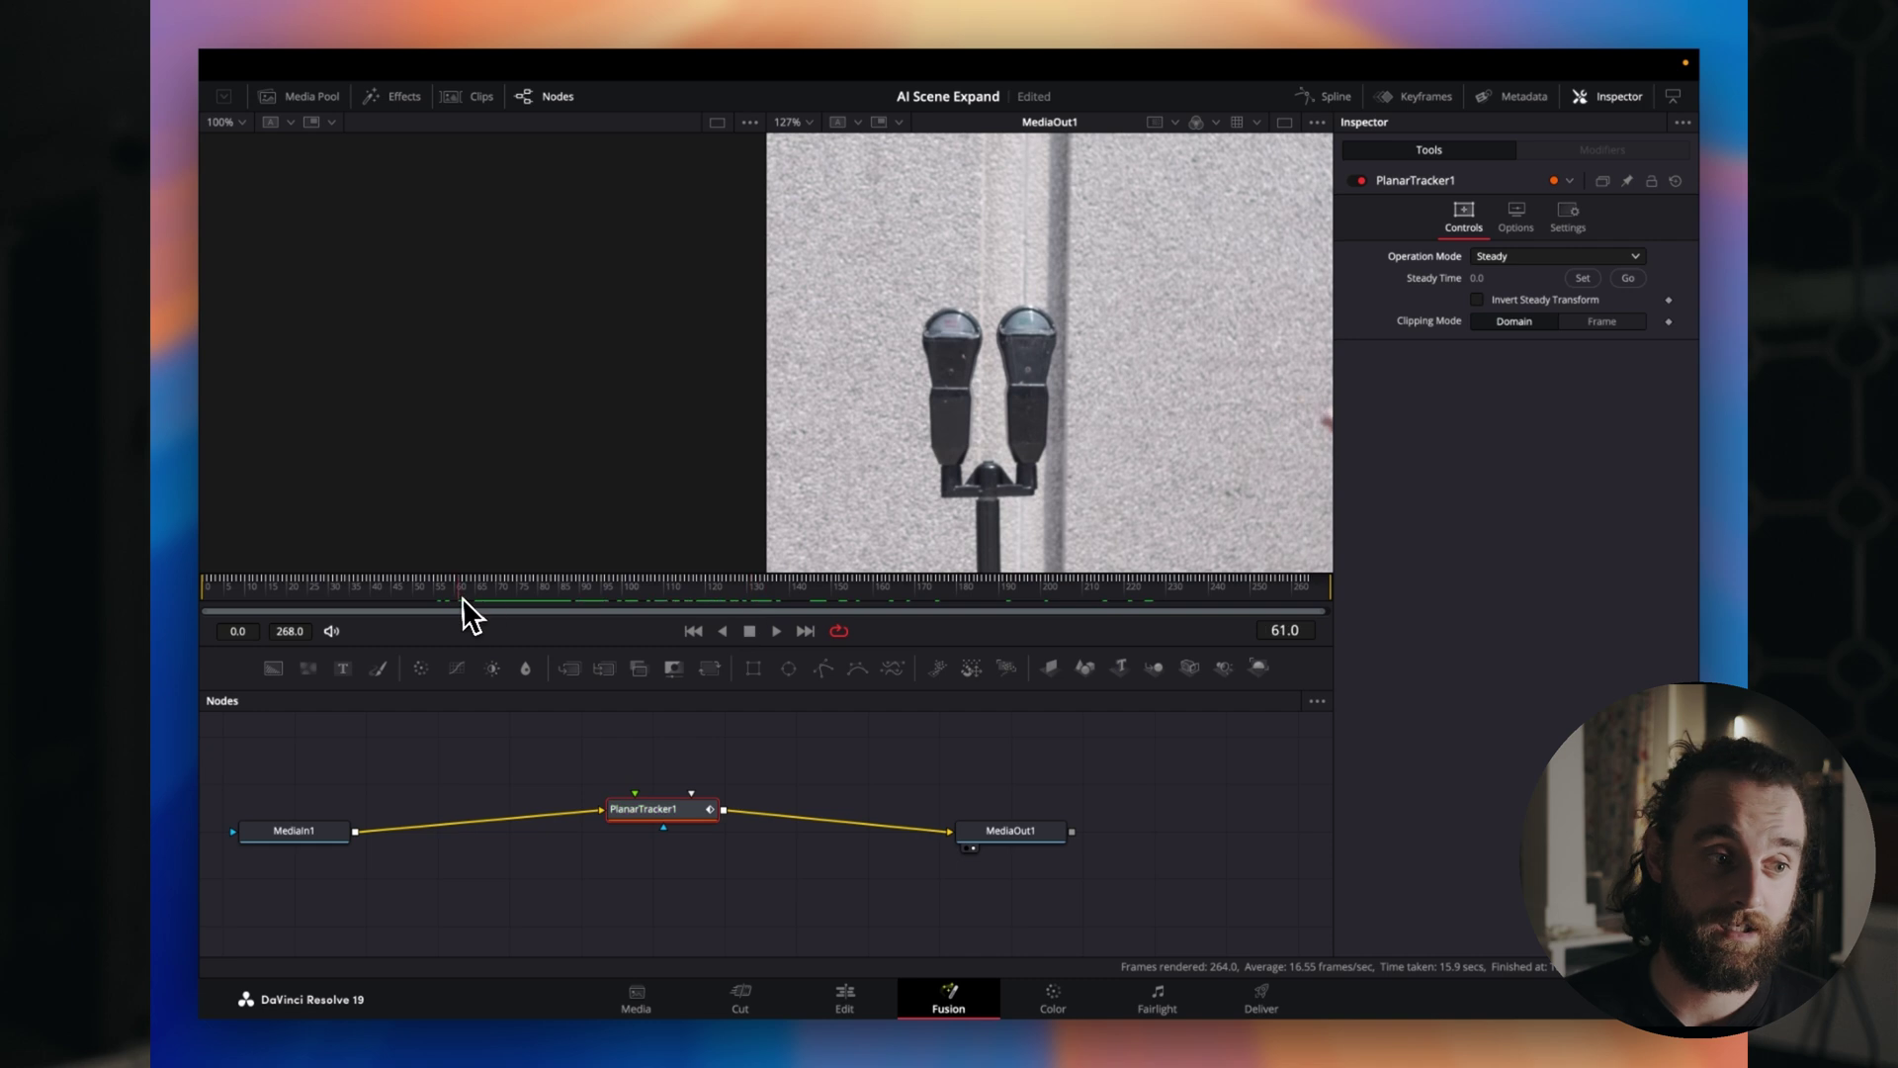
pyautogui.moveTo(463, 599); pyautogui.dragTo(541, 607)
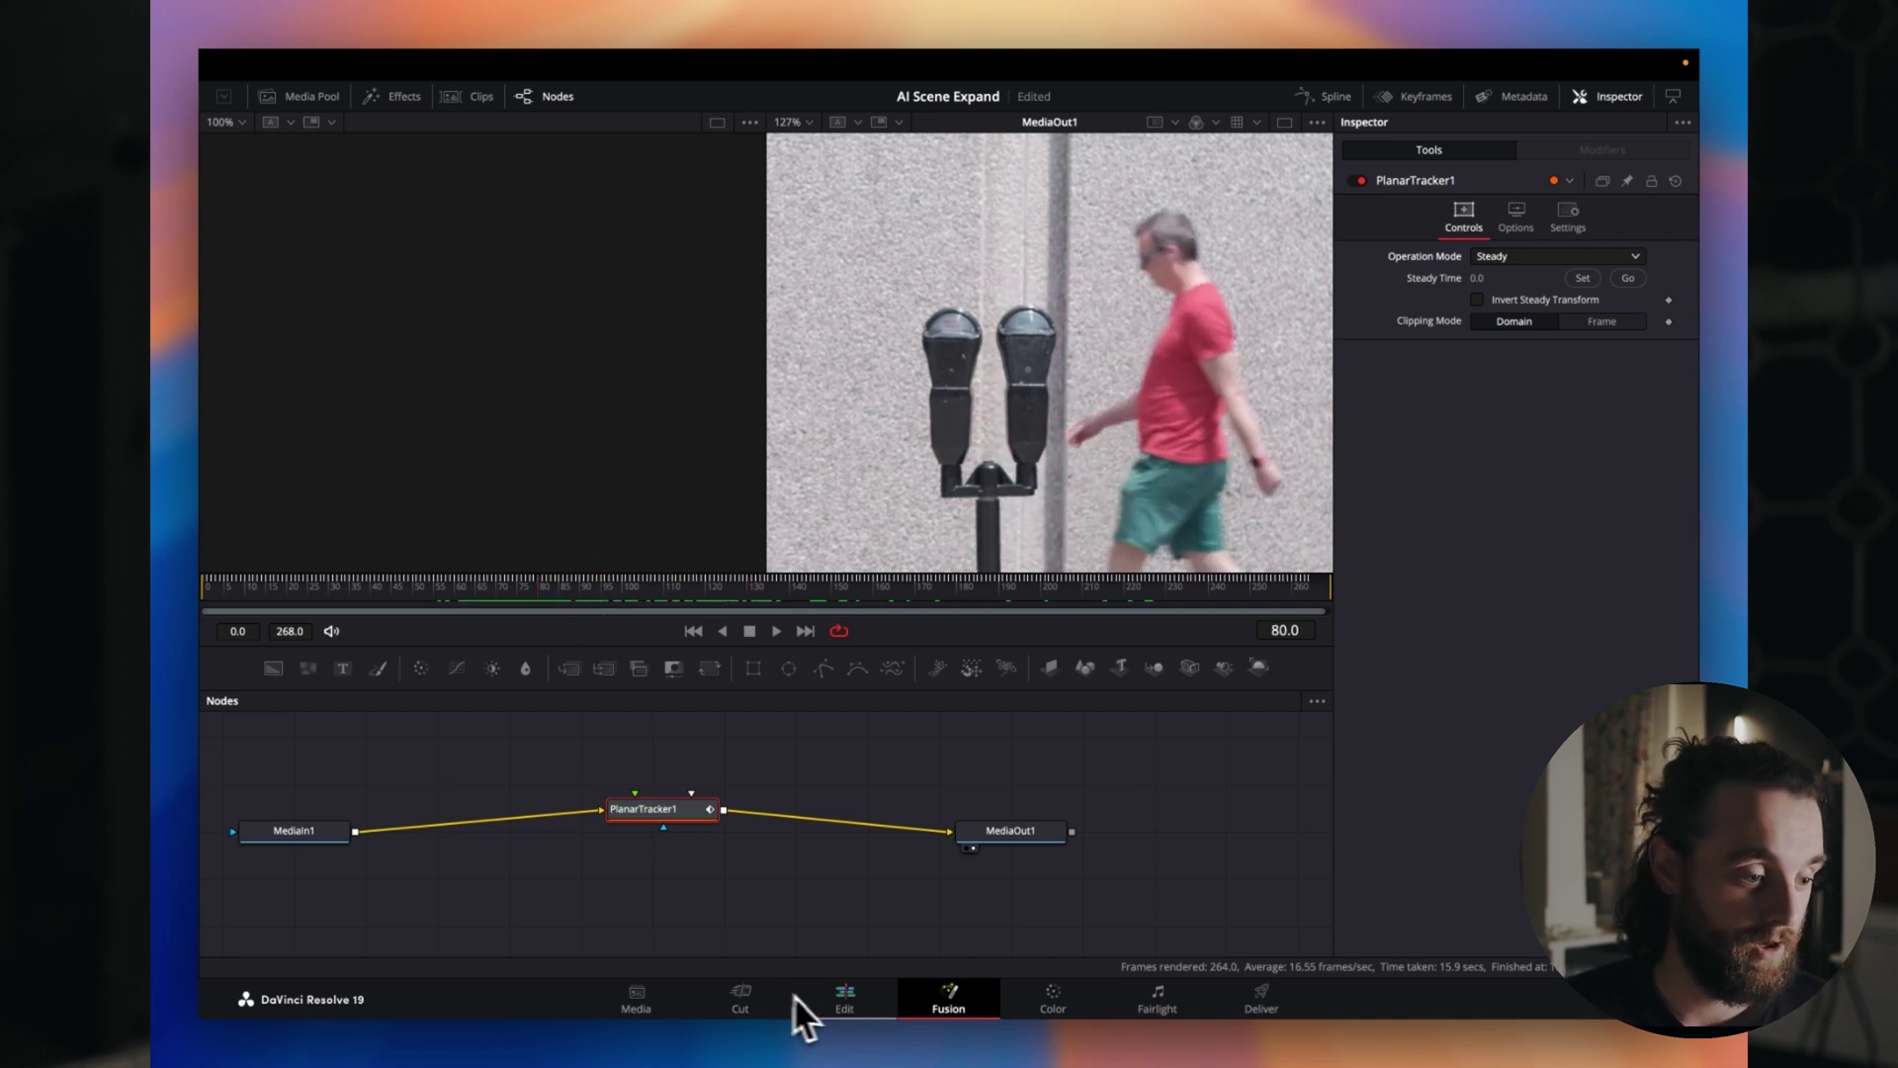
# Return to the Edit page and review the stabilized clip forward and backward, with the whole clip fitted in the timeline.
pyautogui.click(846, 996)
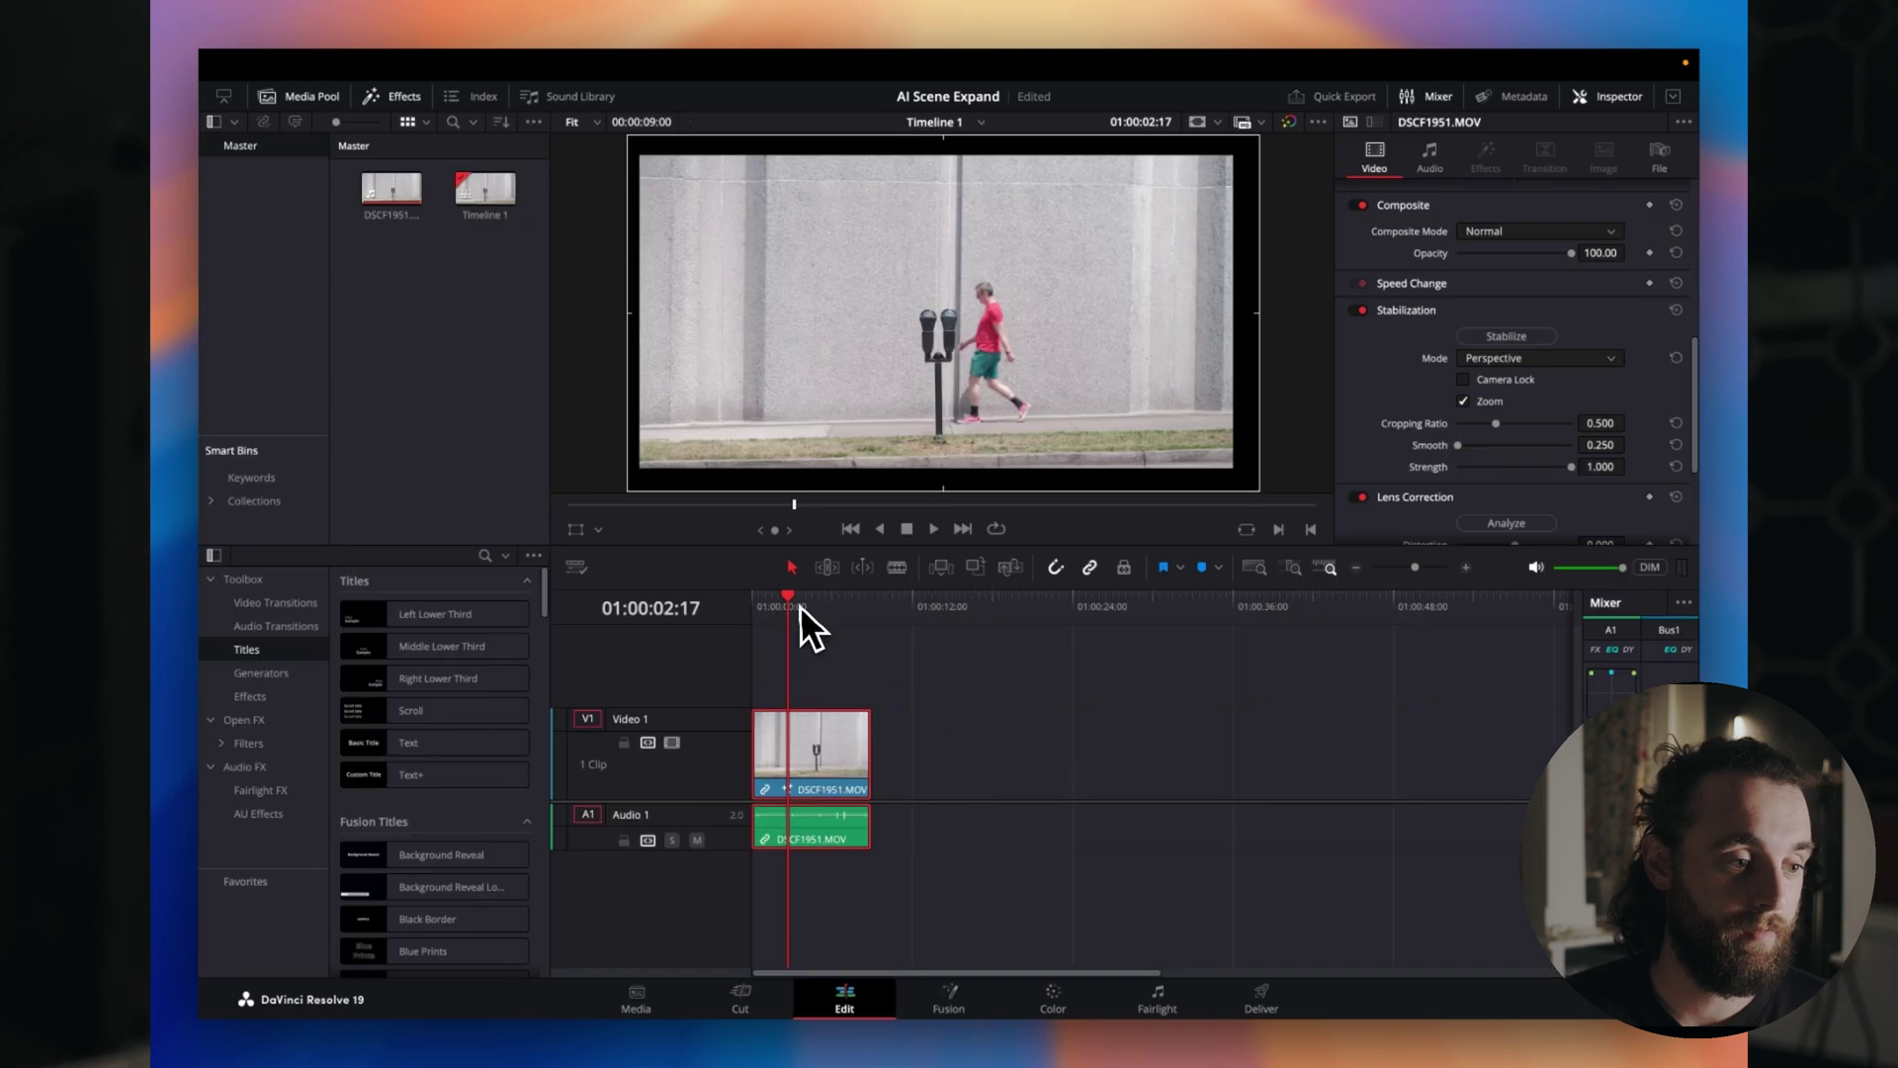
pyautogui.moveTo(800, 606)
pyautogui.mouseDown()
pyautogui.moveTo(755, 627)
pyautogui.moveTo(825, 621)
pyautogui.mouseUp()
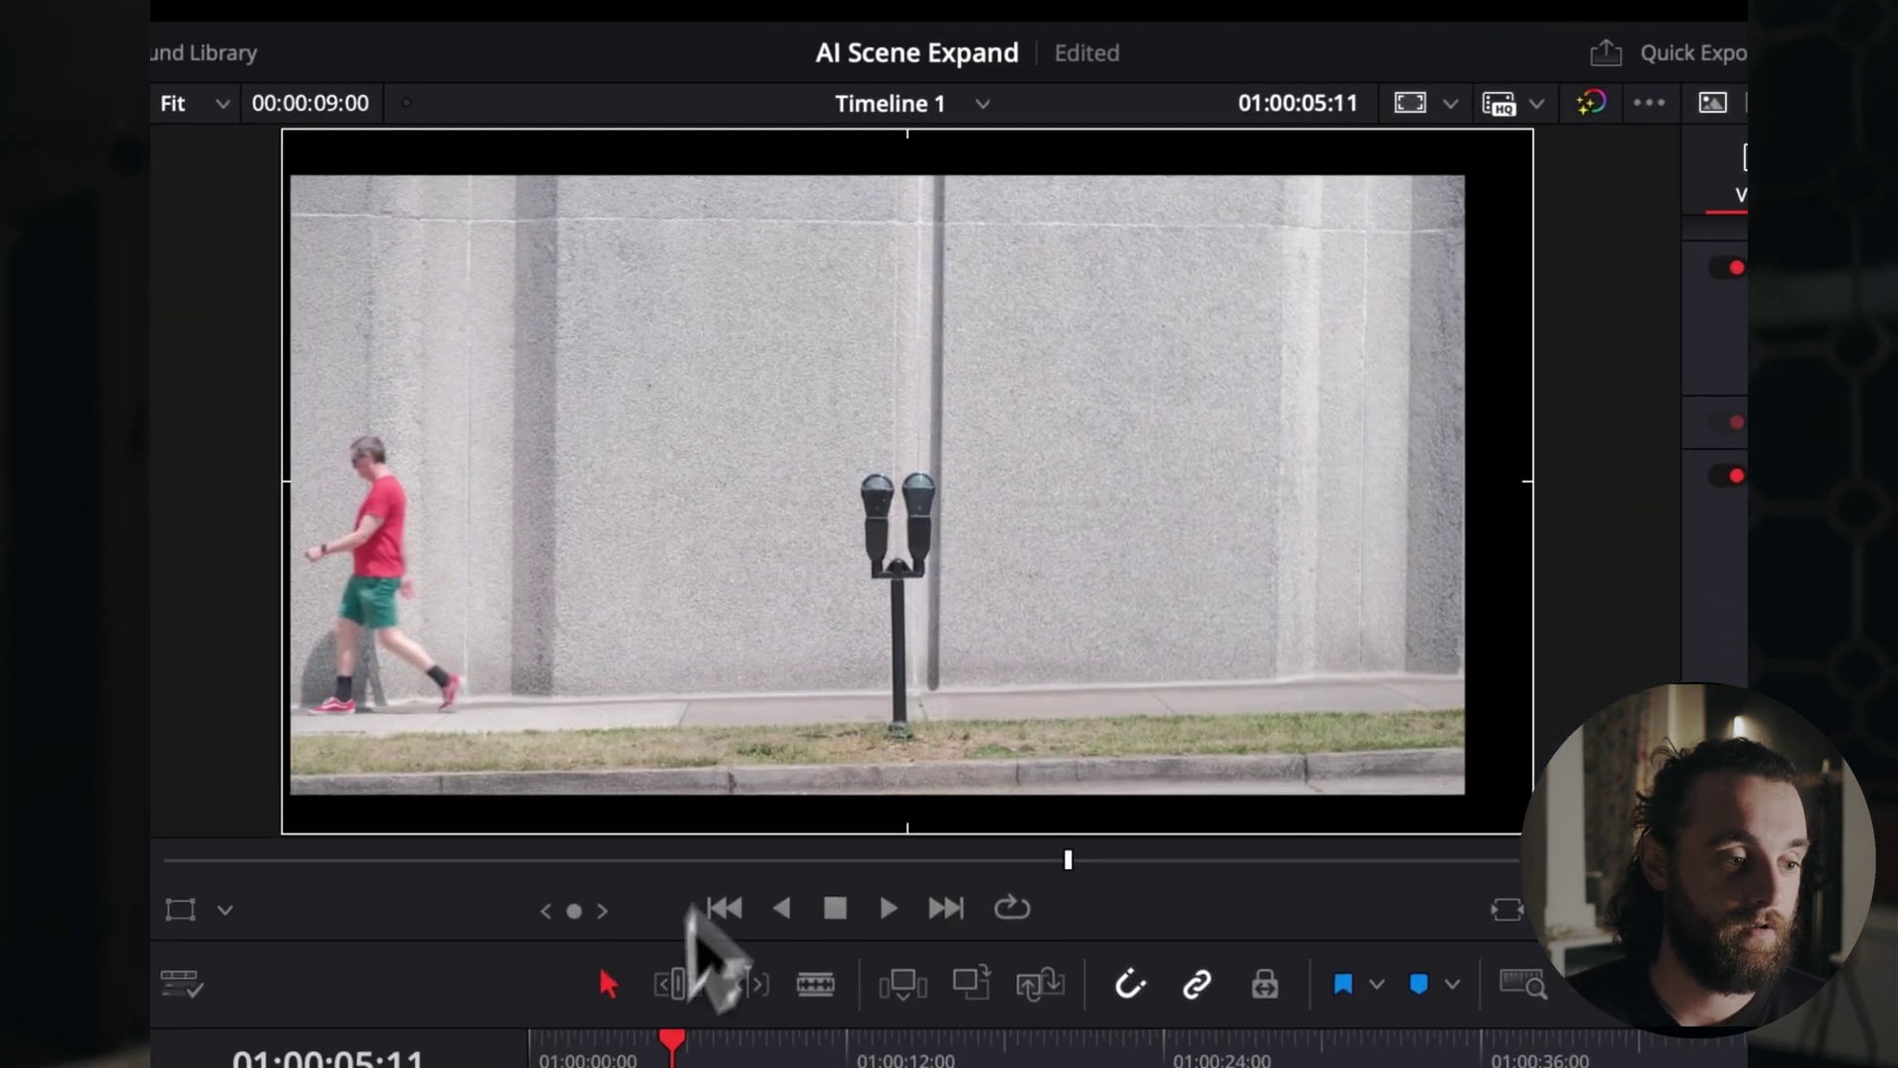
pyautogui.press('space')
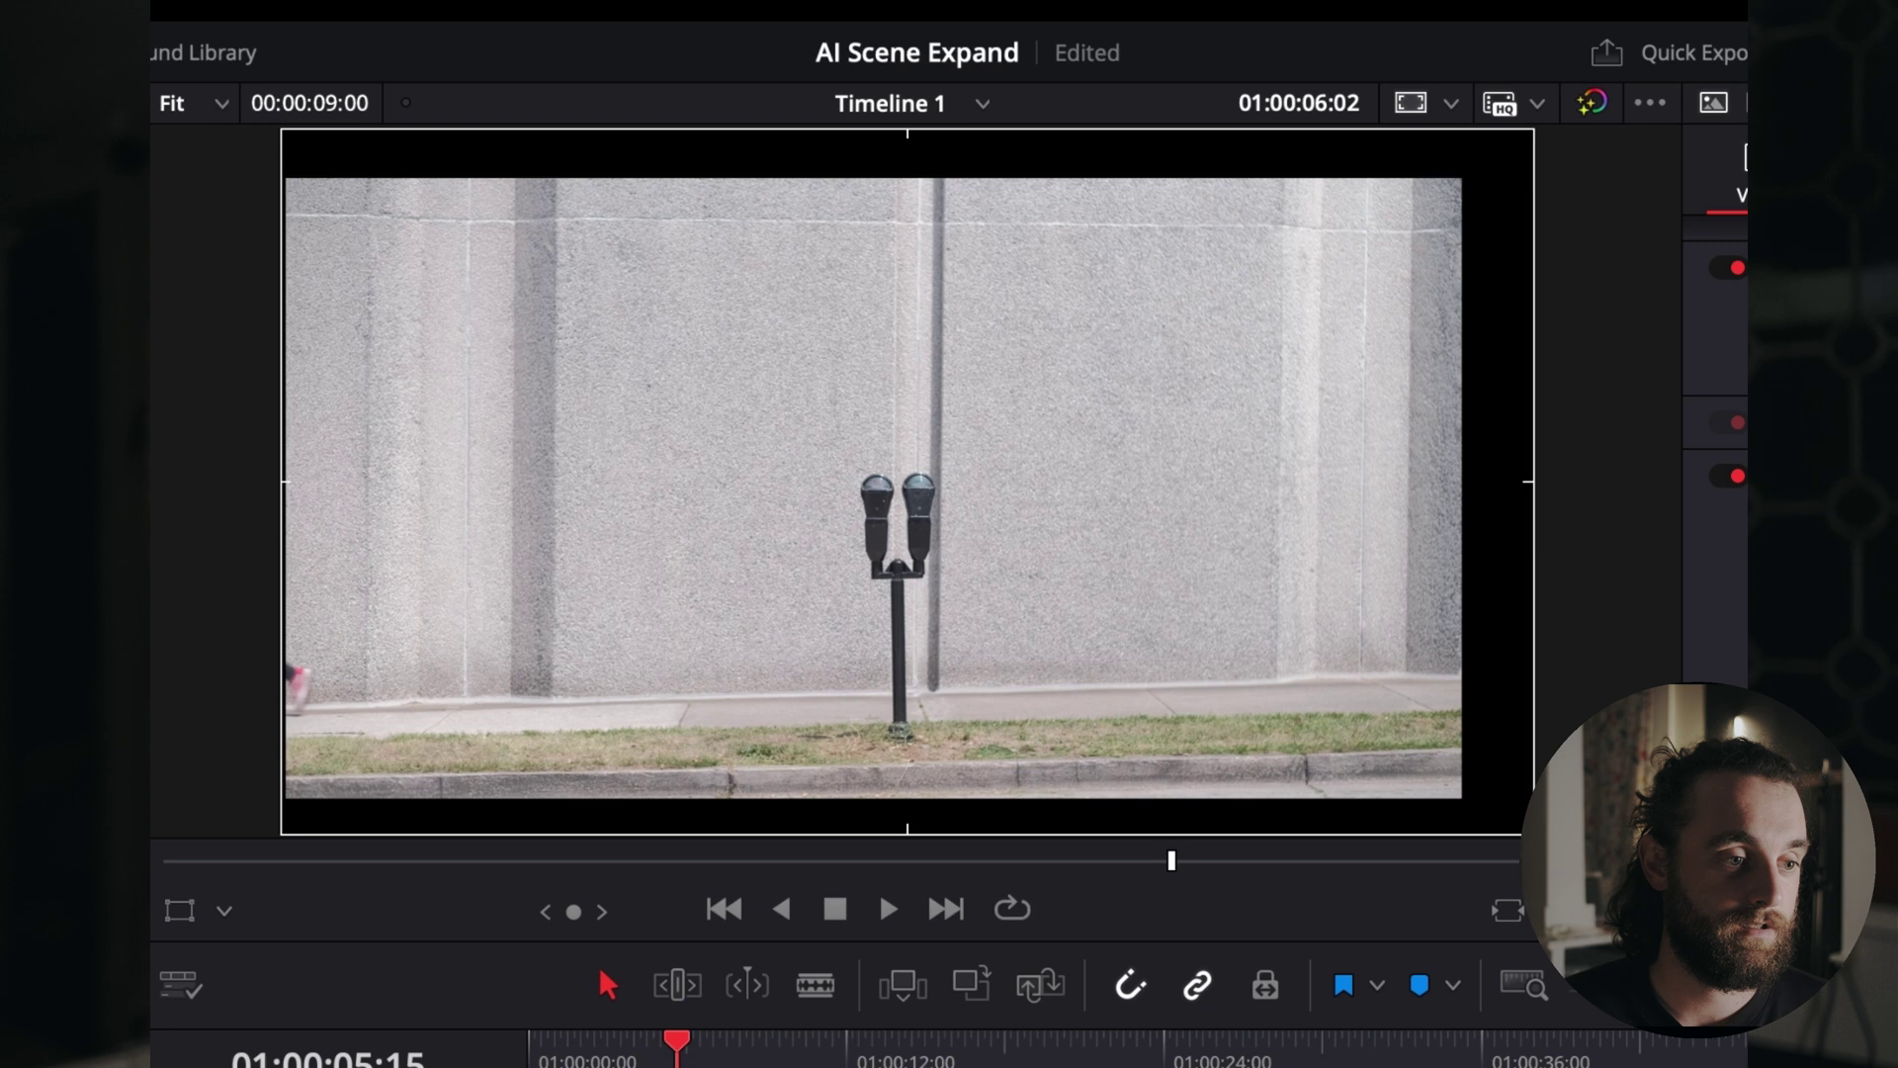
pyautogui.press('j')
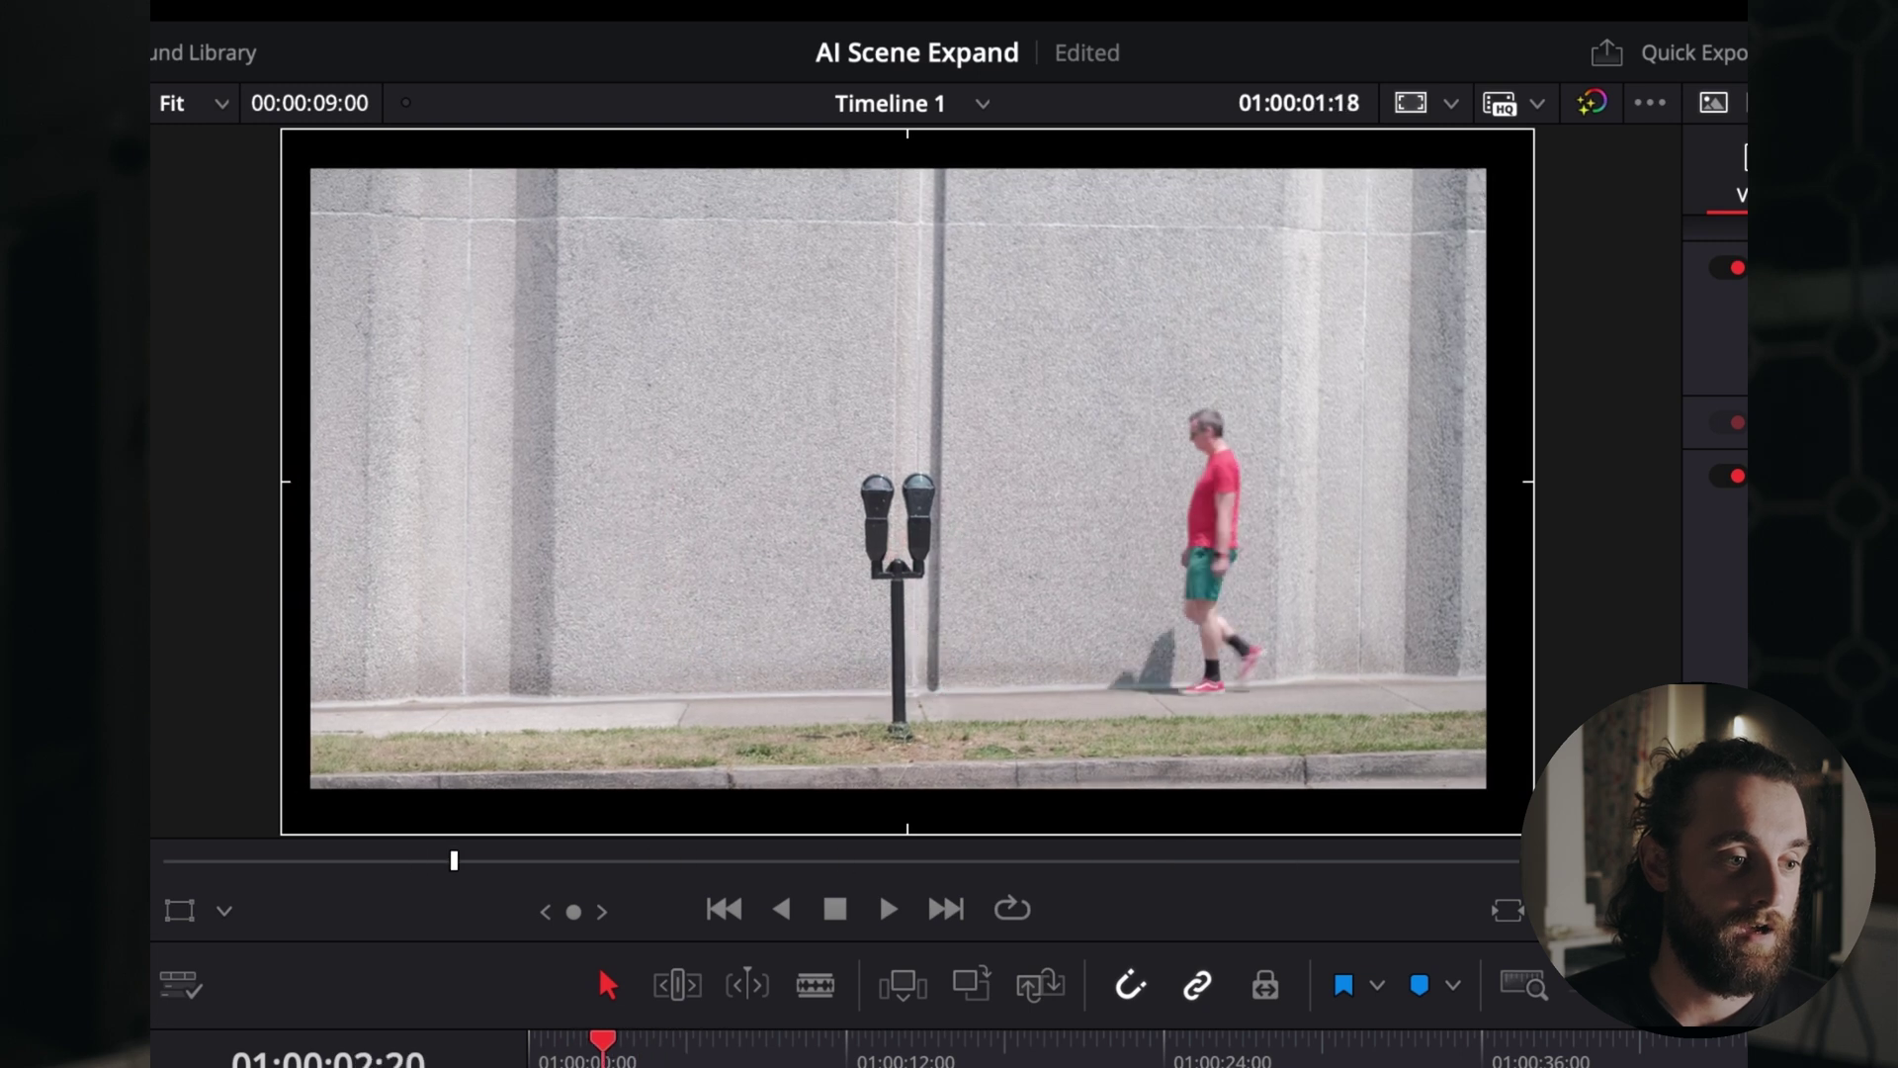
pyautogui.press('l')
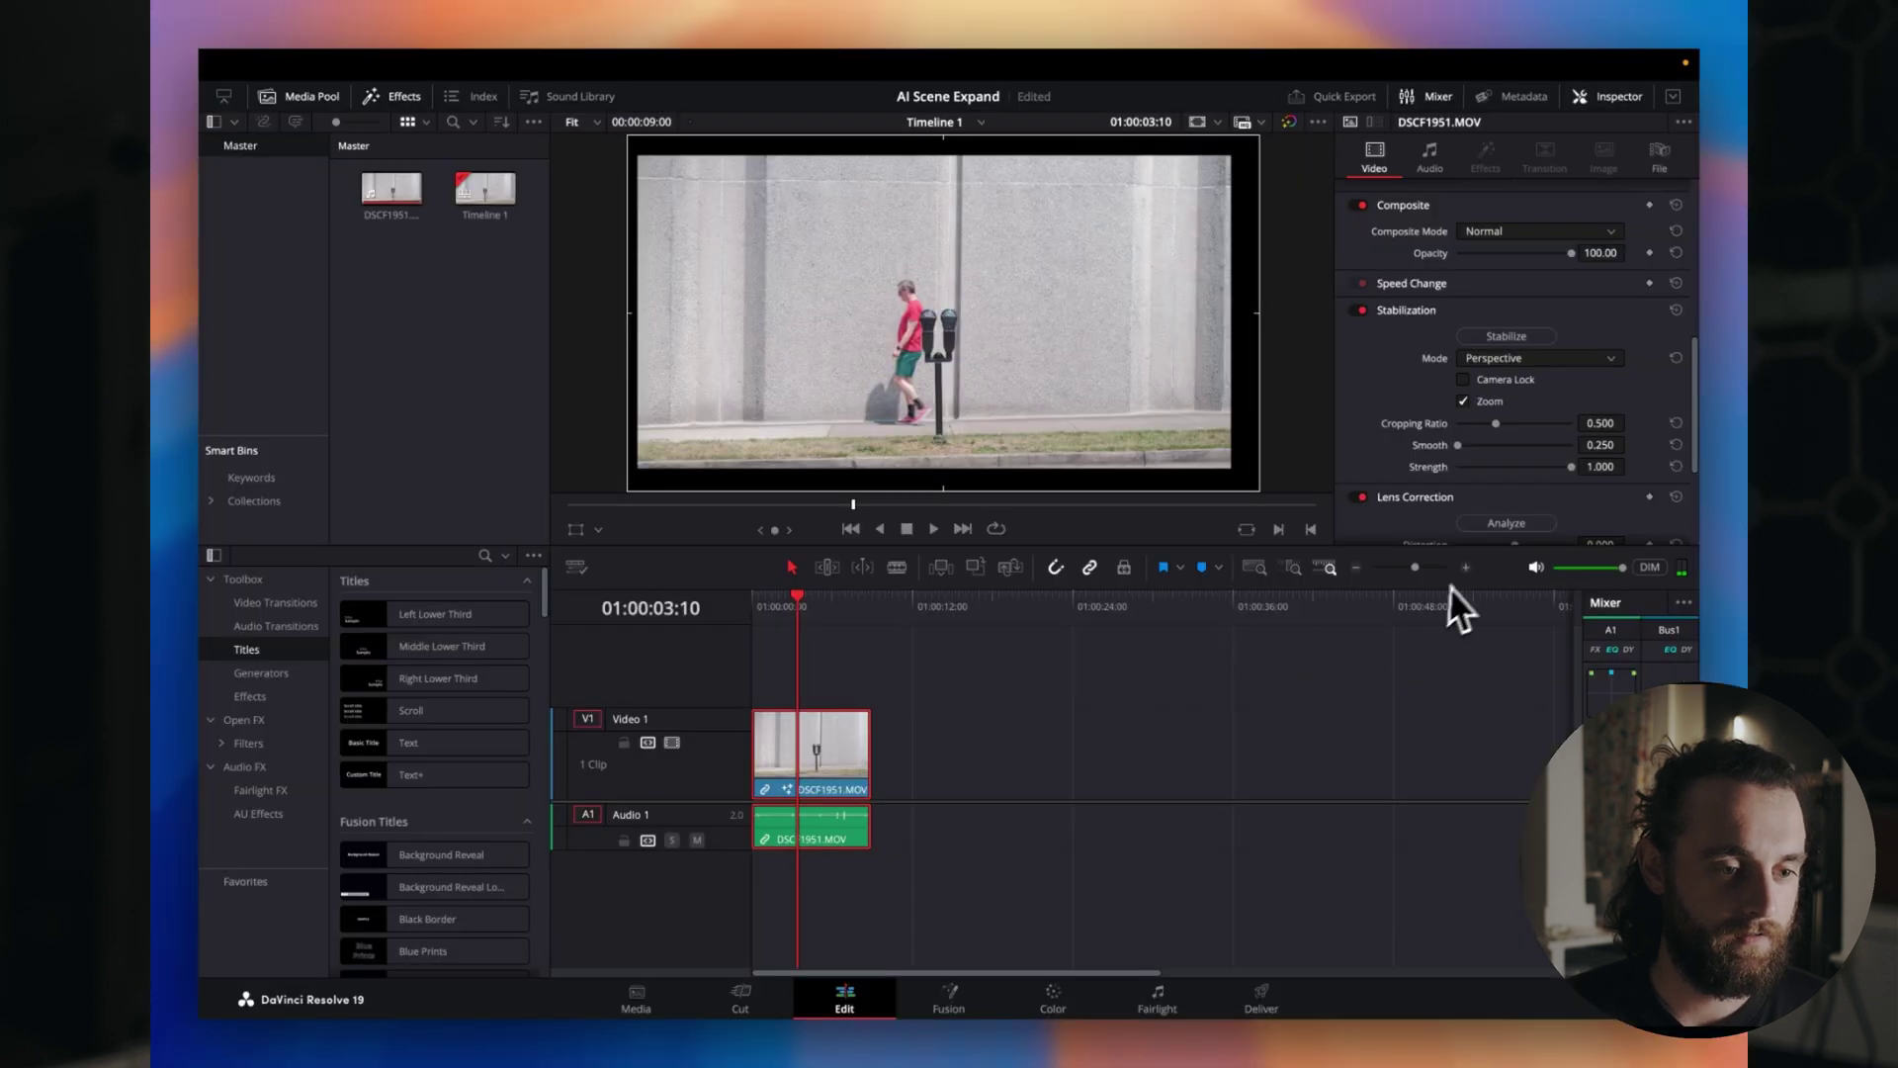
pyautogui.hotkey('shift', 'z')
pyautogui.click(870, 606)
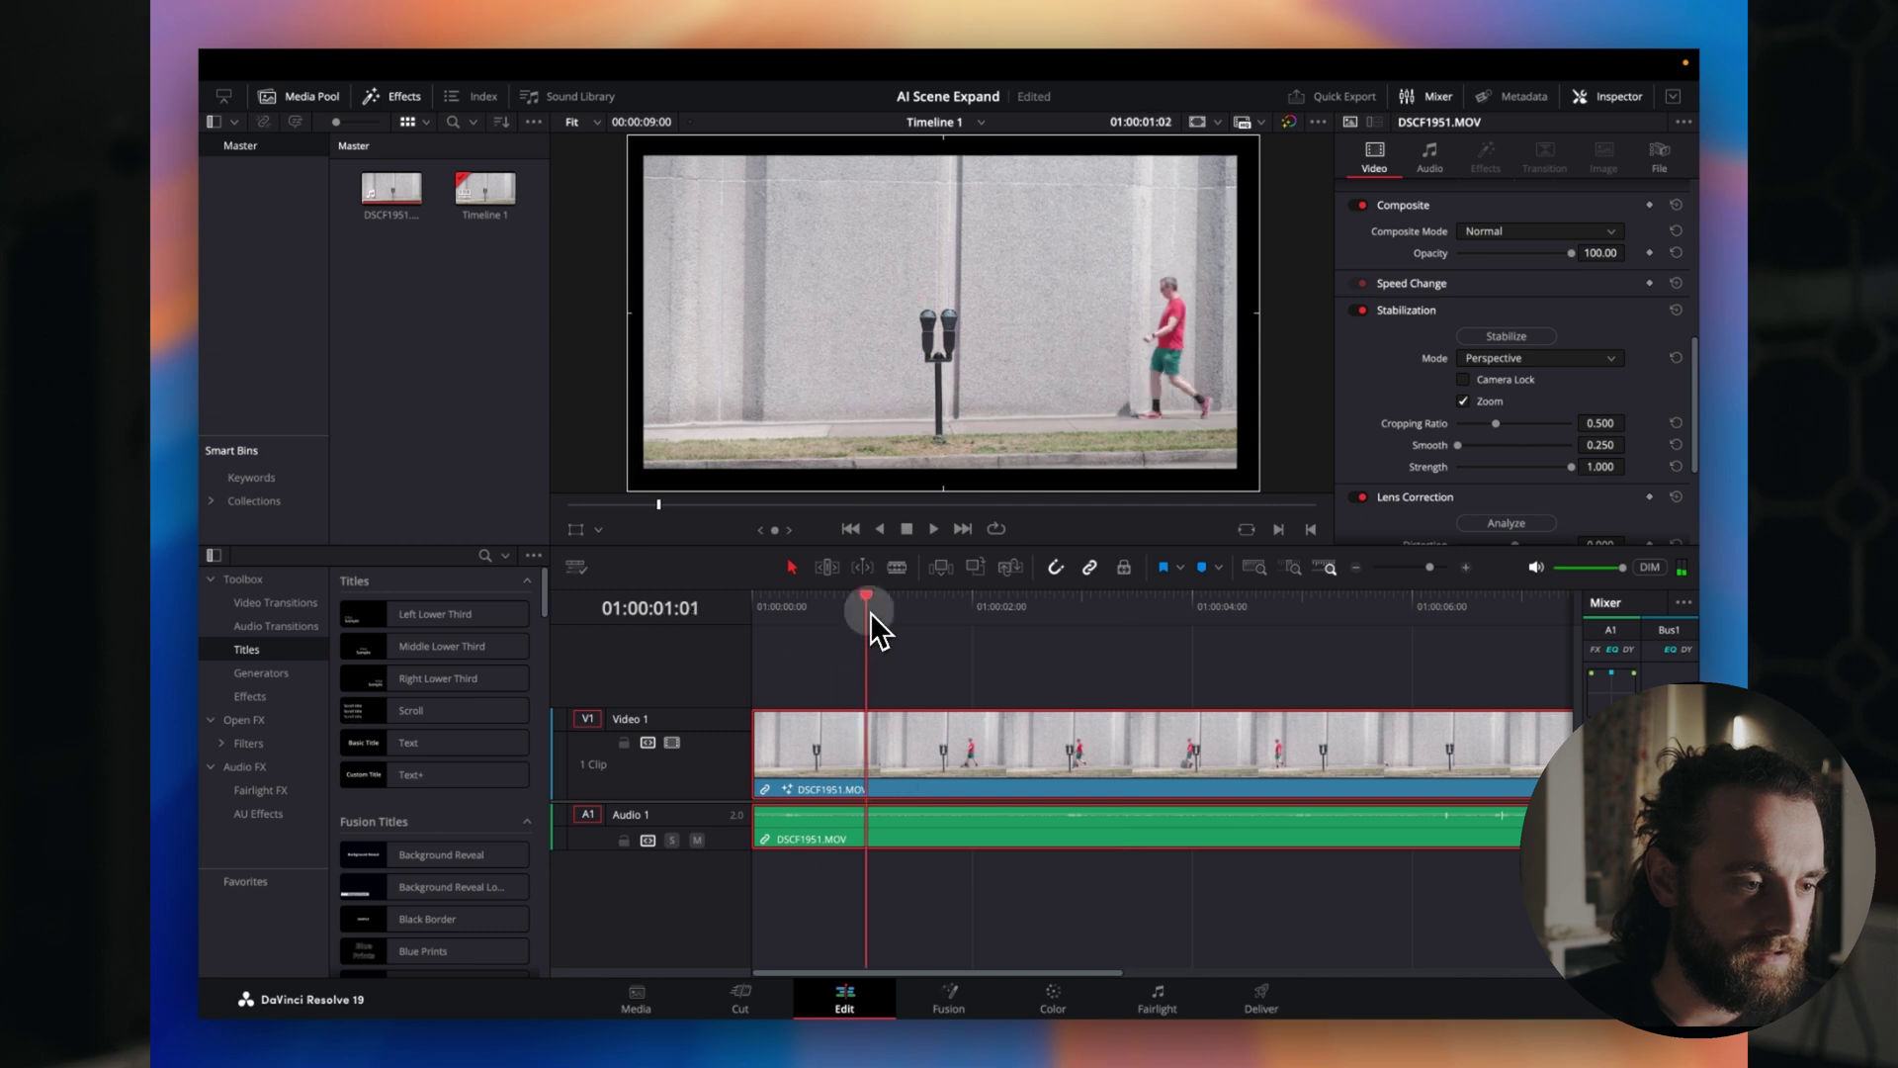
# Trim the clip's start and end to a length of 00:00:04:11 around the man's walk, and play it back to check.
pyautogui.moveTo(755, 750); pyautogui.dragTo(798, 751)
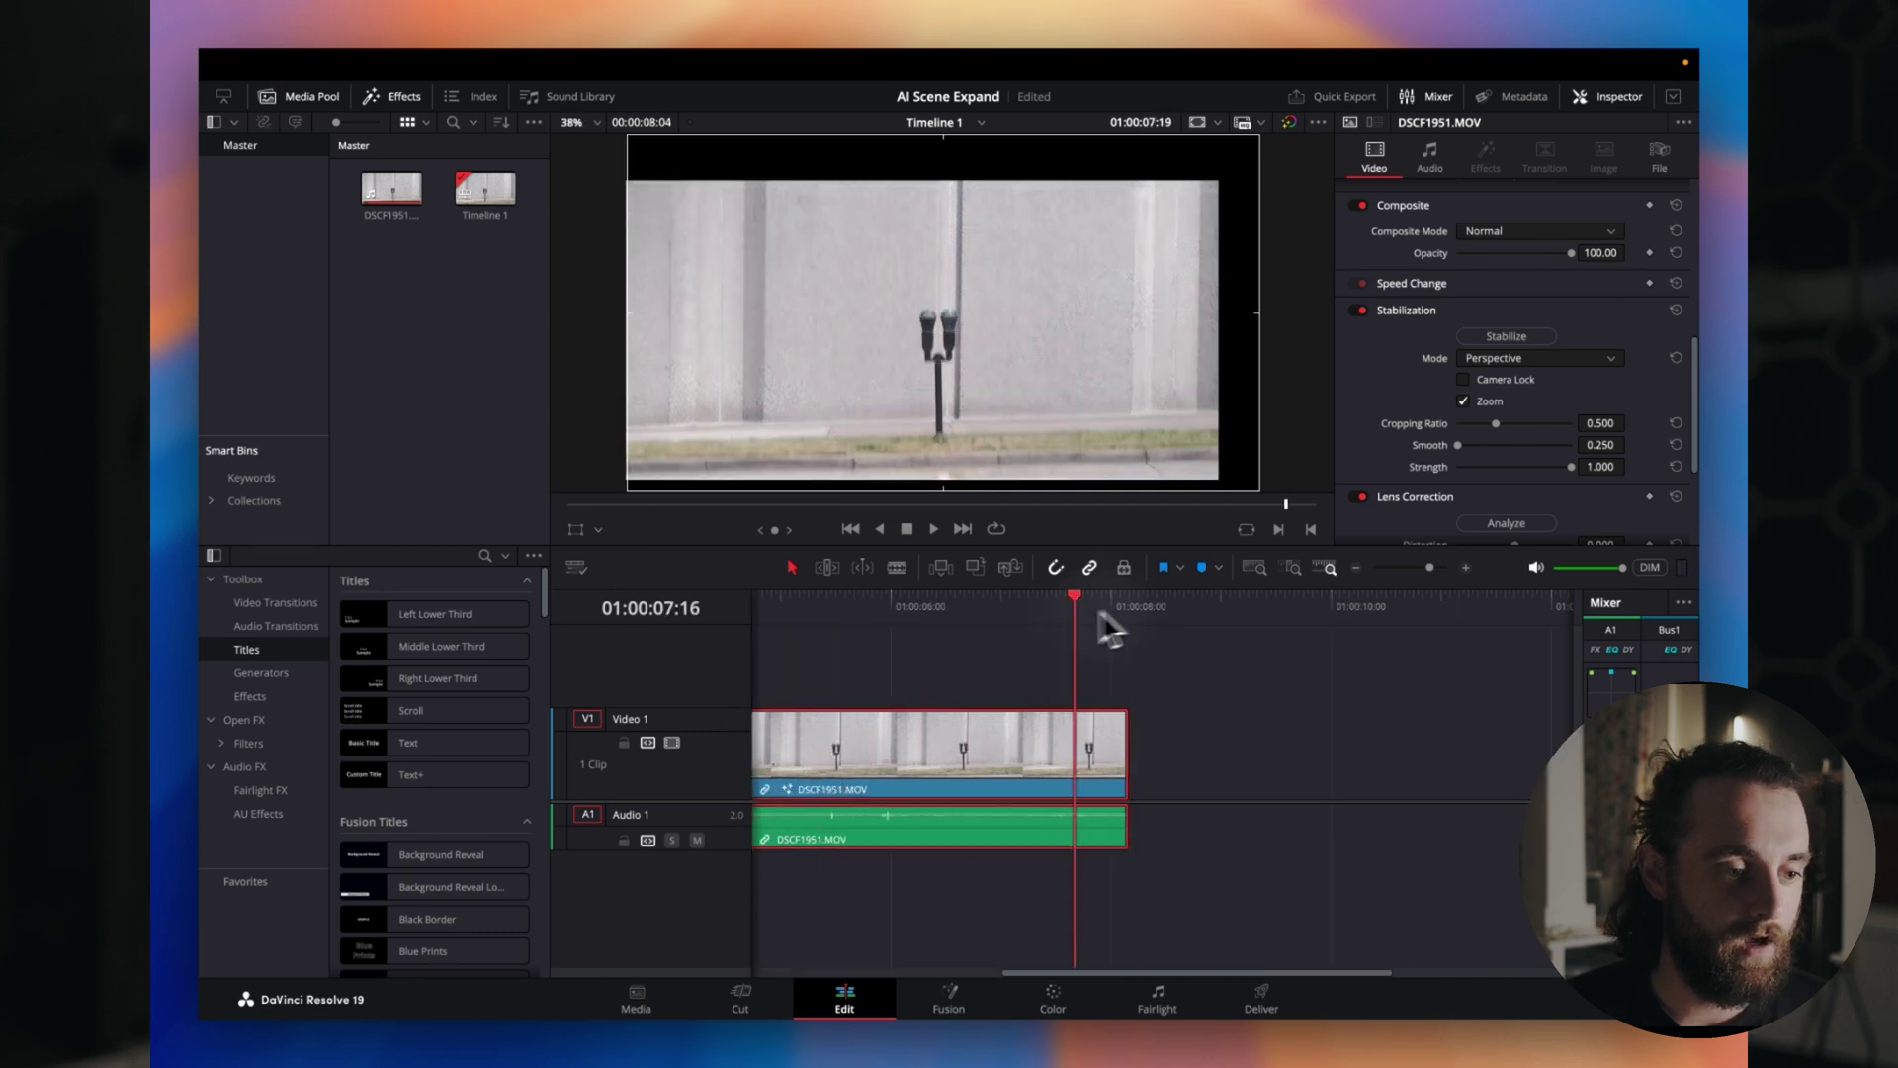
pyautogui.moveTo(1101, 613); pyautogui.dragTo(793, 620)
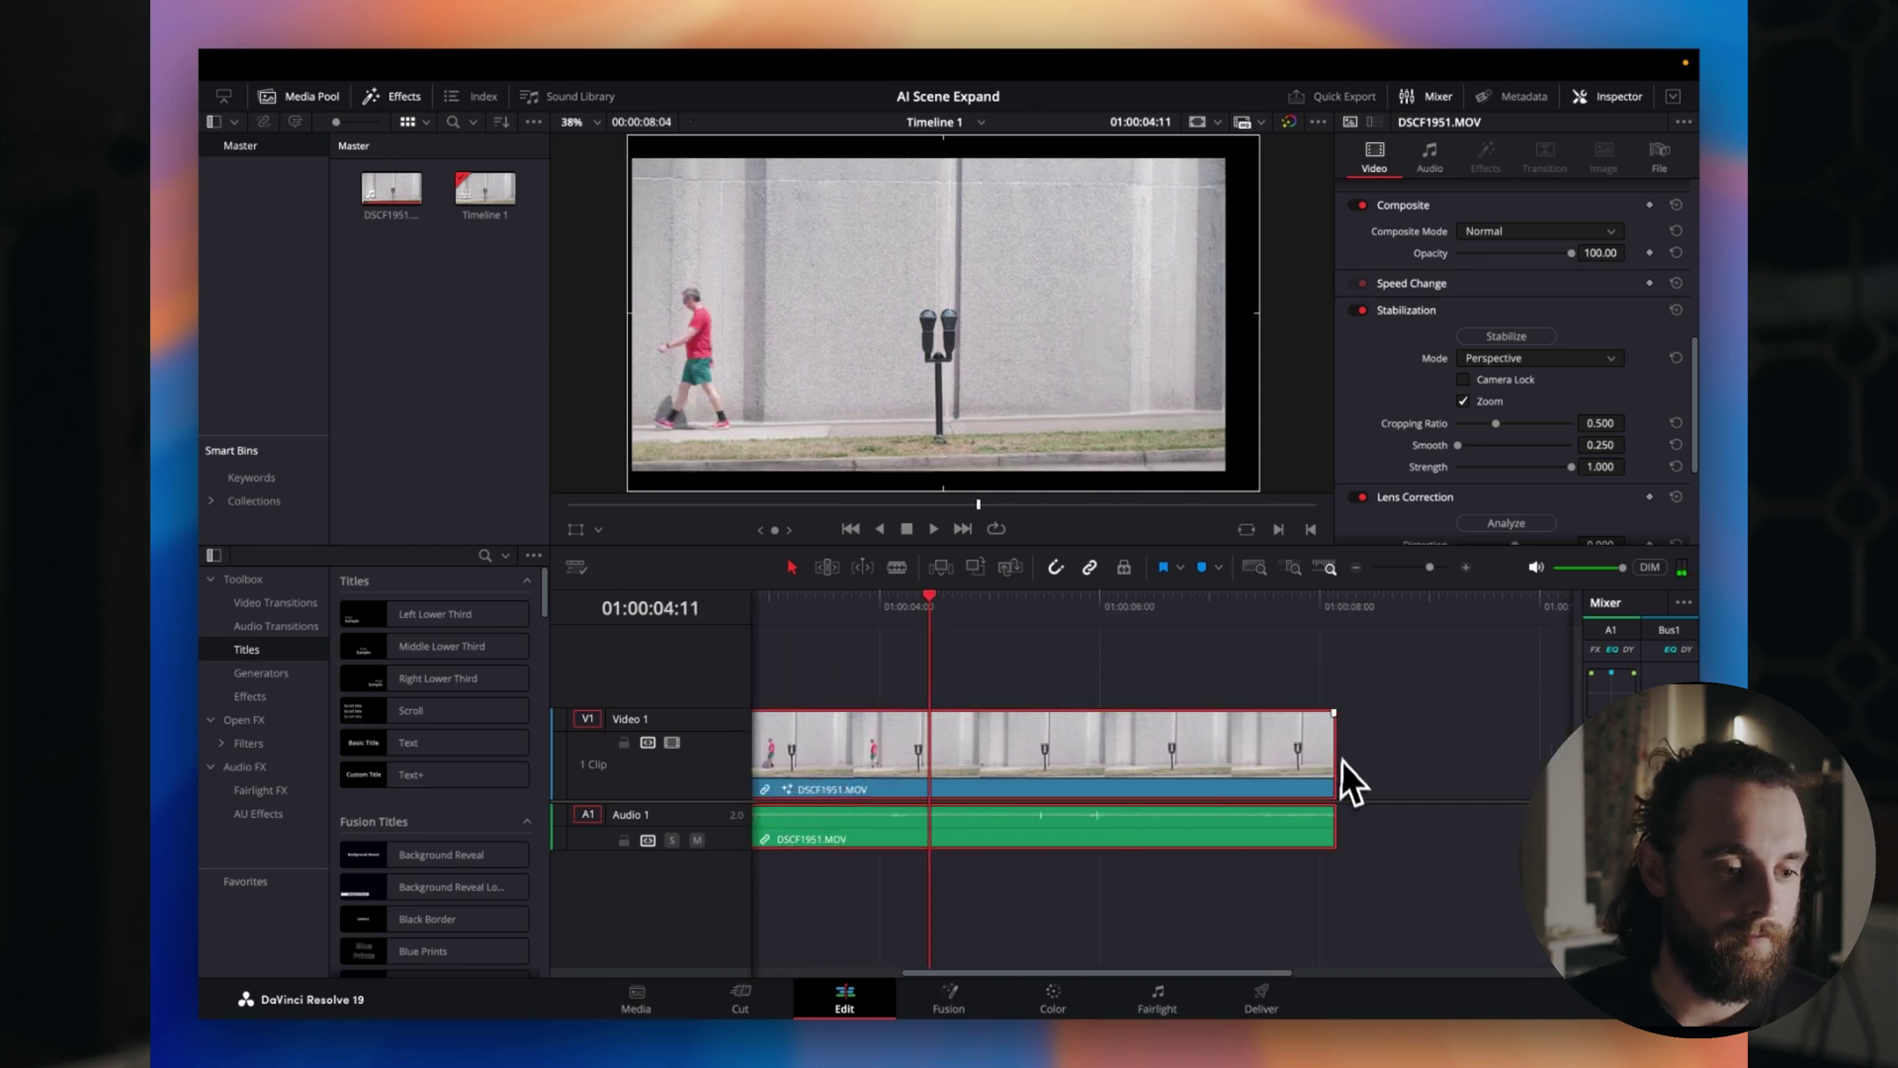
pyautogui.moveTo(1332, 745); pyautogui.dragTo(927, 767)
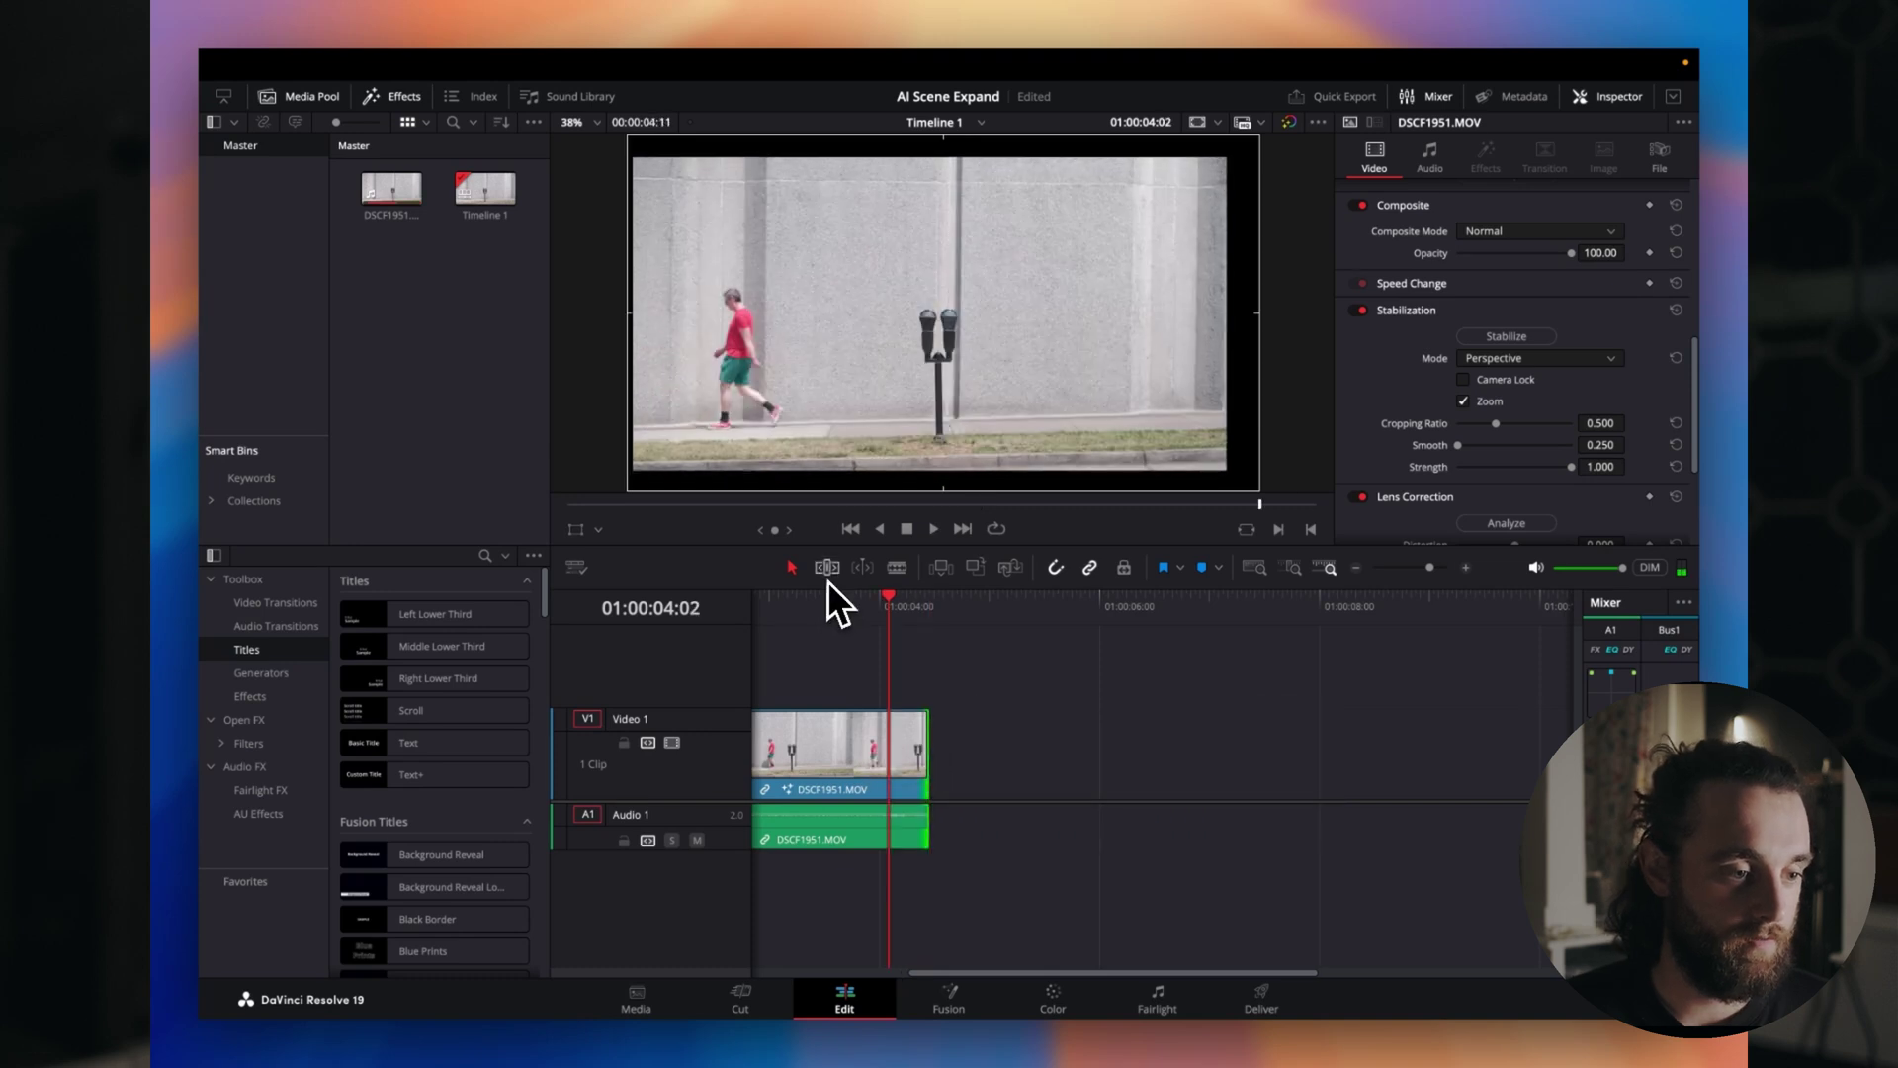
pyautogui.click(850, 529)
pyautogui.press('space')
pyautogui.click(1037, 651)
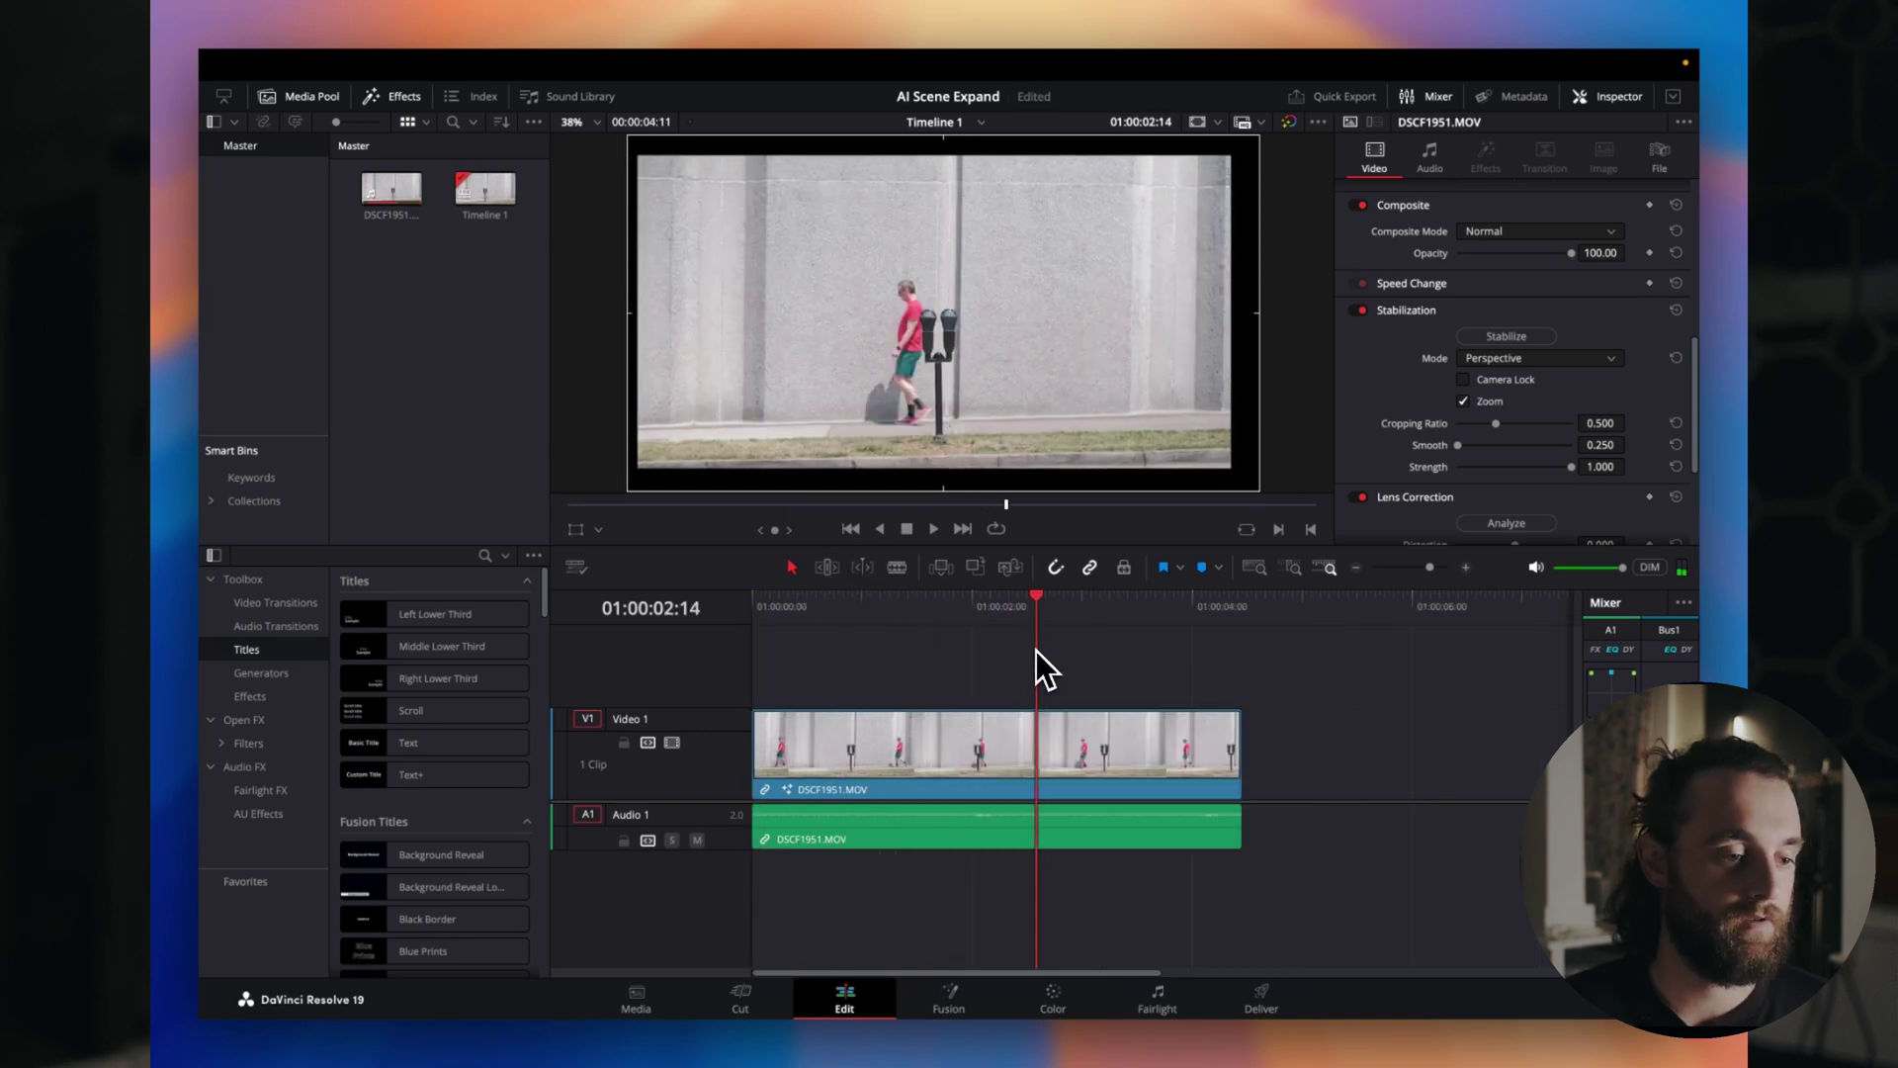
# Park the playhead at 01:00:01:21 with the man near the parking meters and grab a still of that frame on the Color page.
pyautogui.click(886, 613)
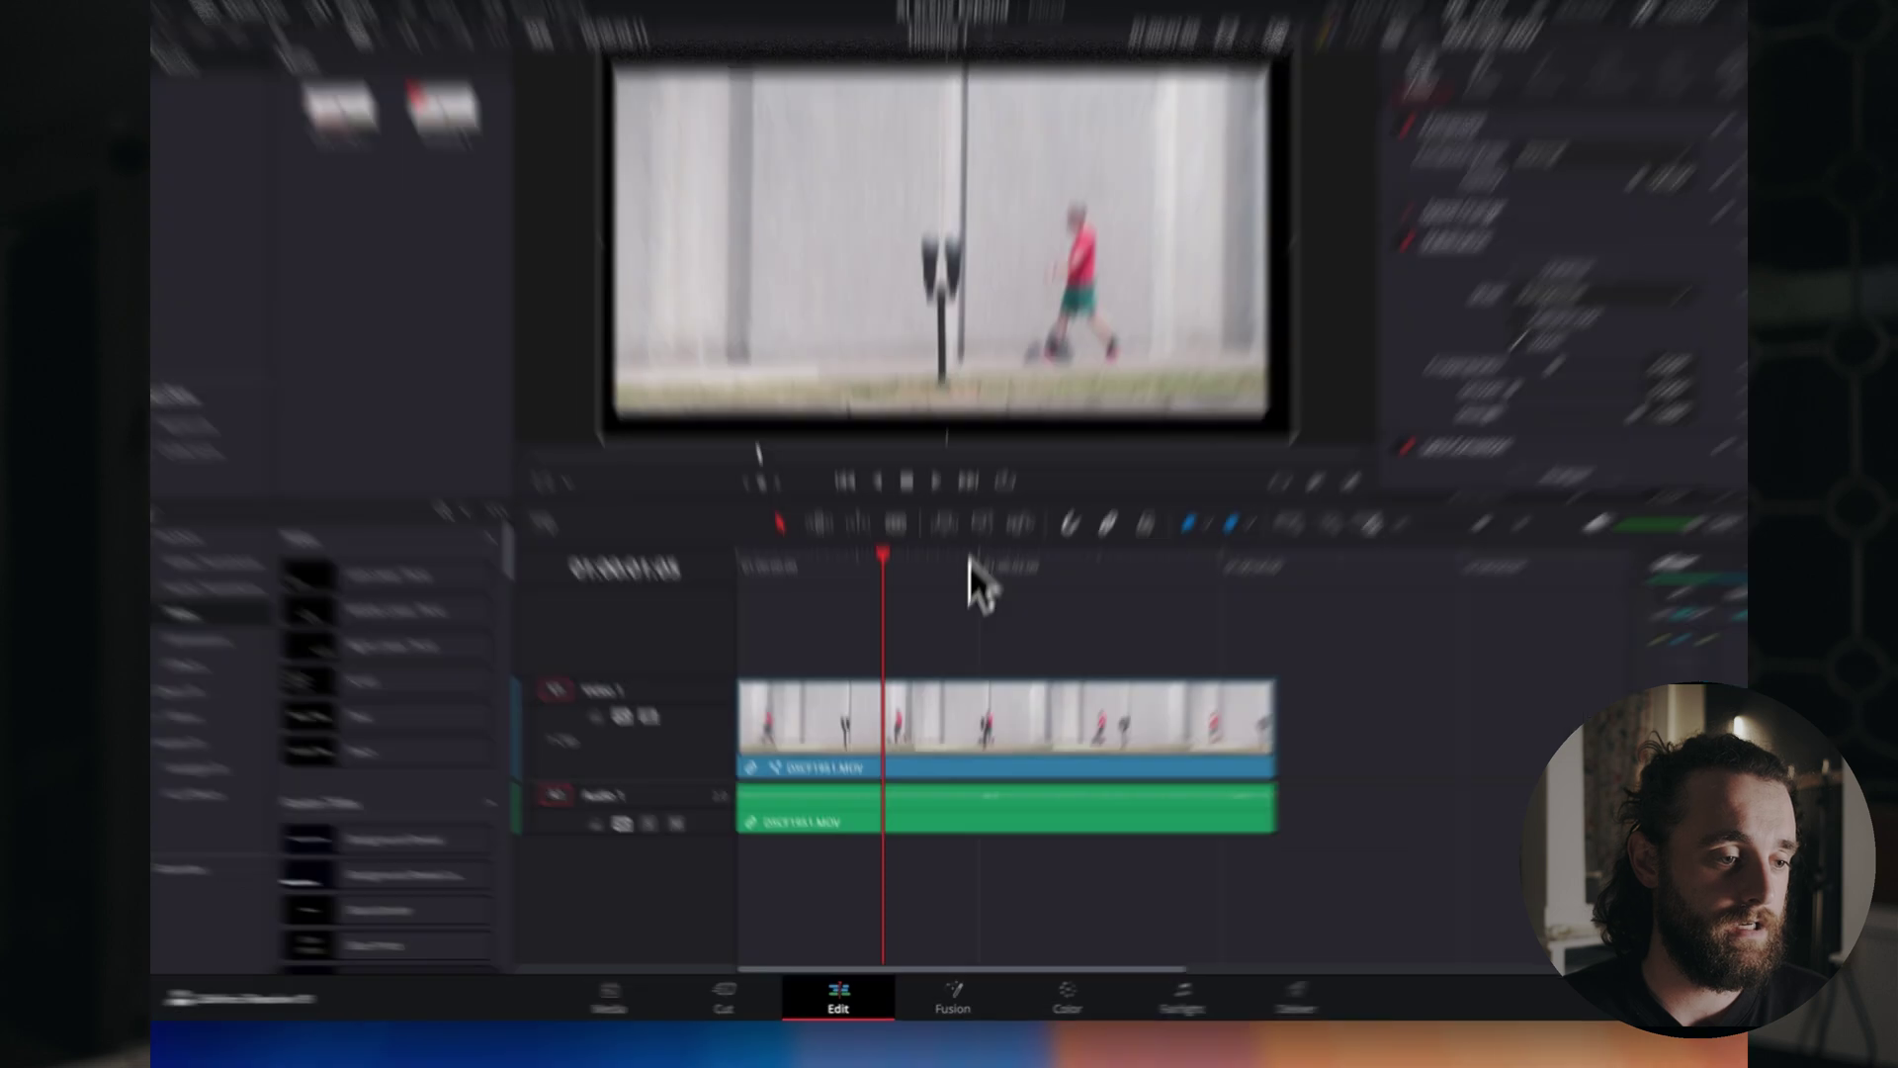
pyautogui.click(959, 618)
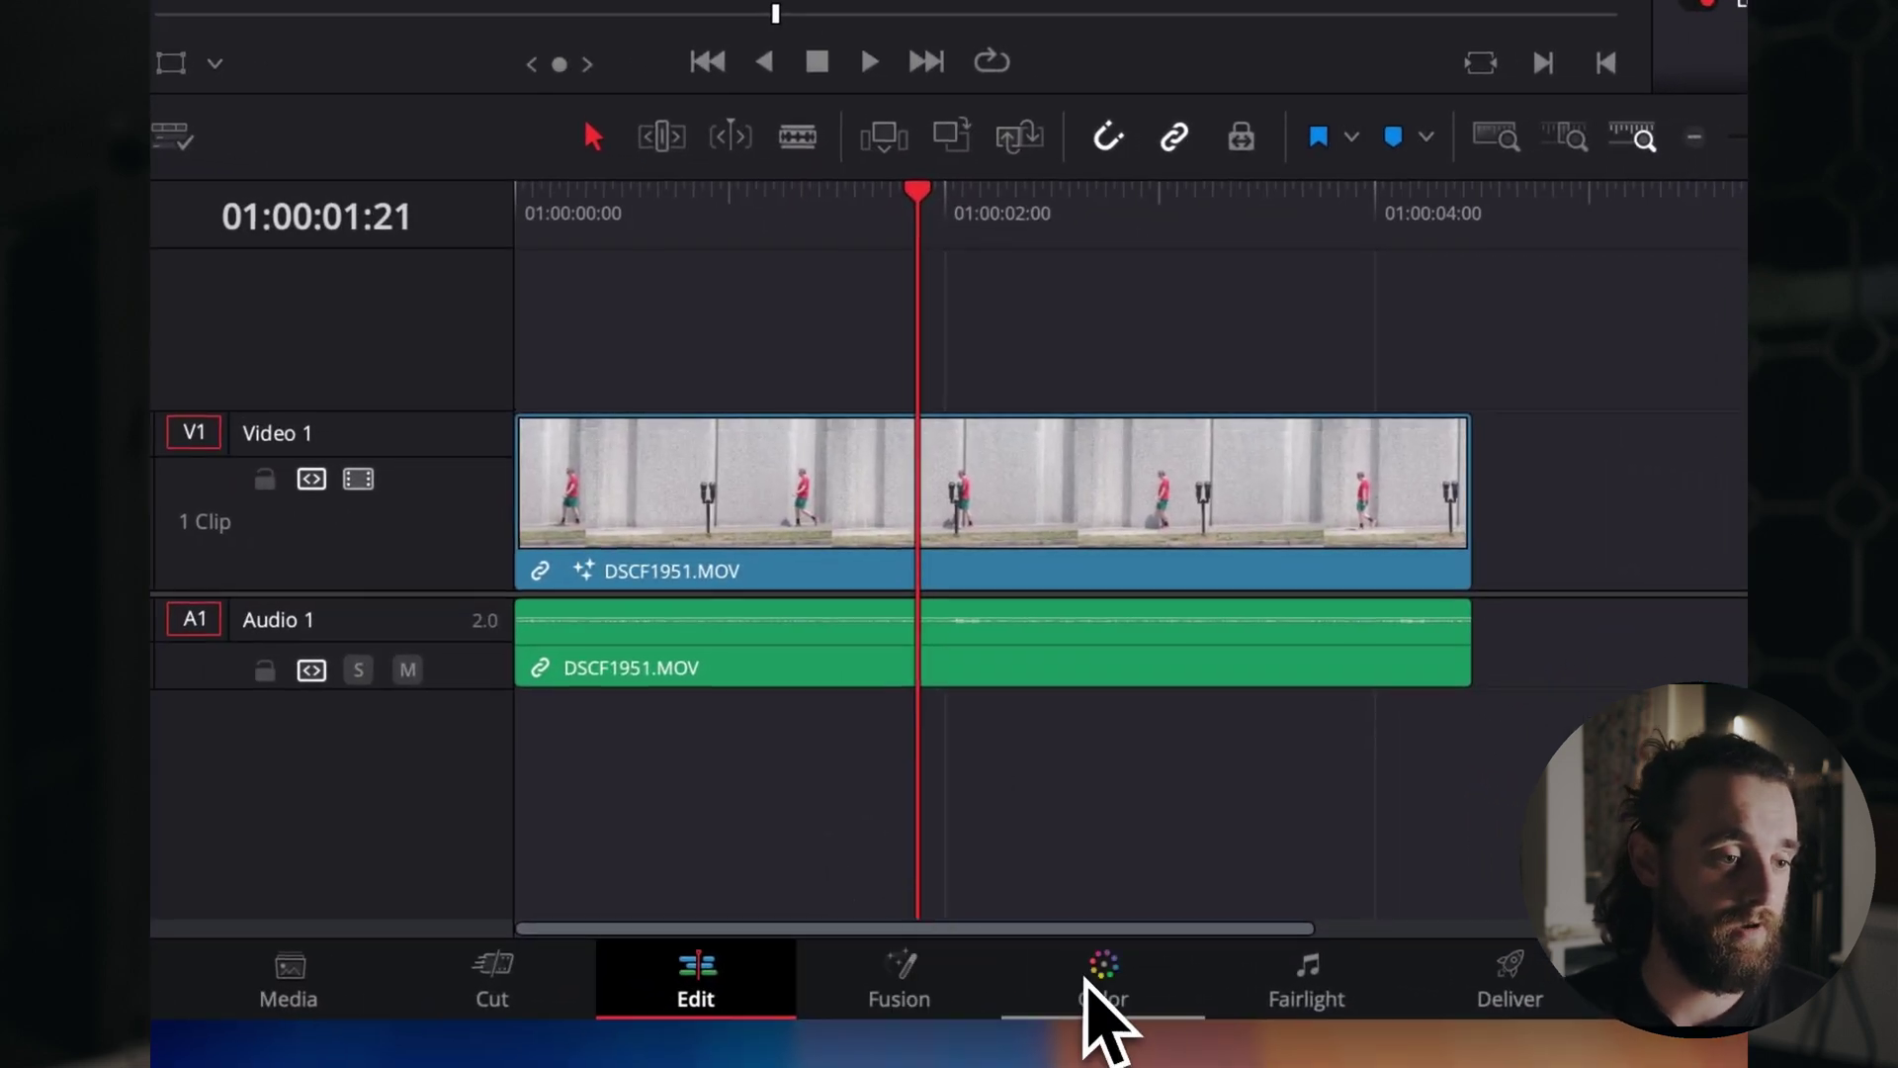
pyautogui.click(1086, 979)
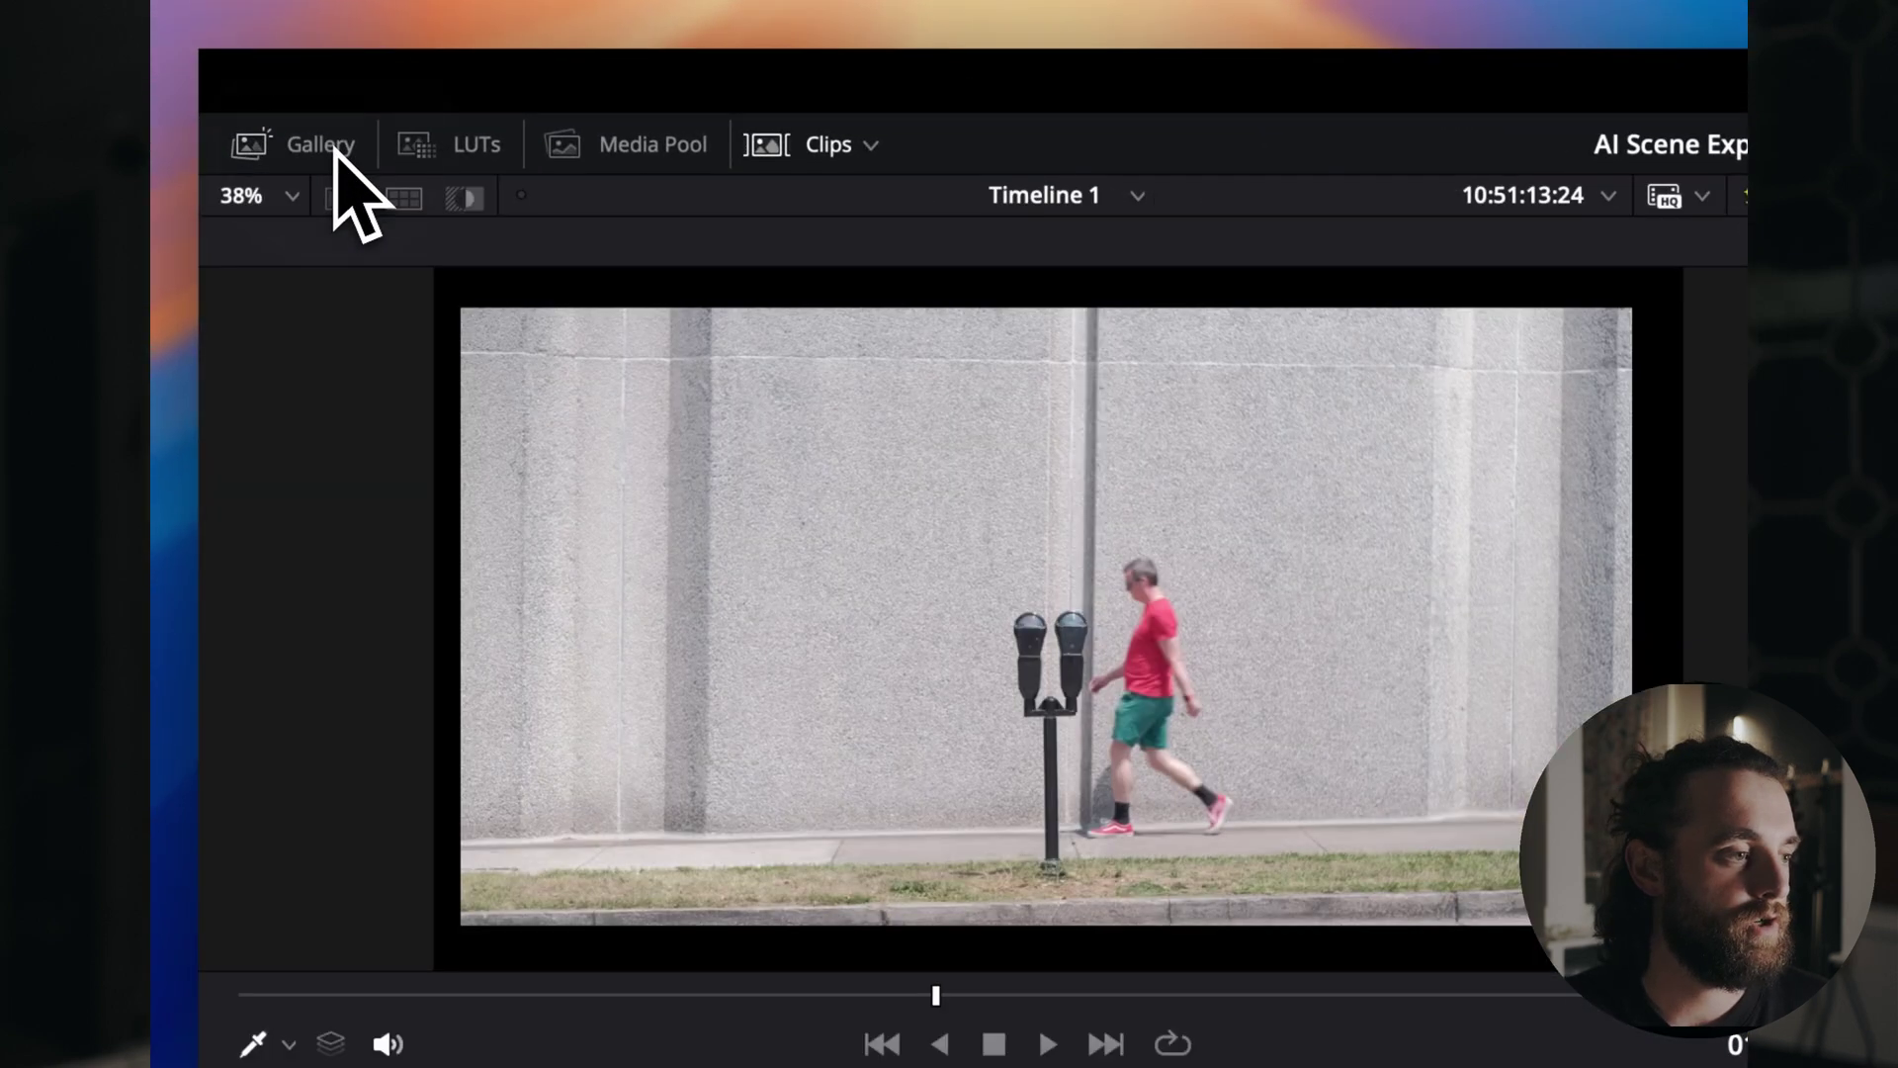
pyautogui.click(334, 148)
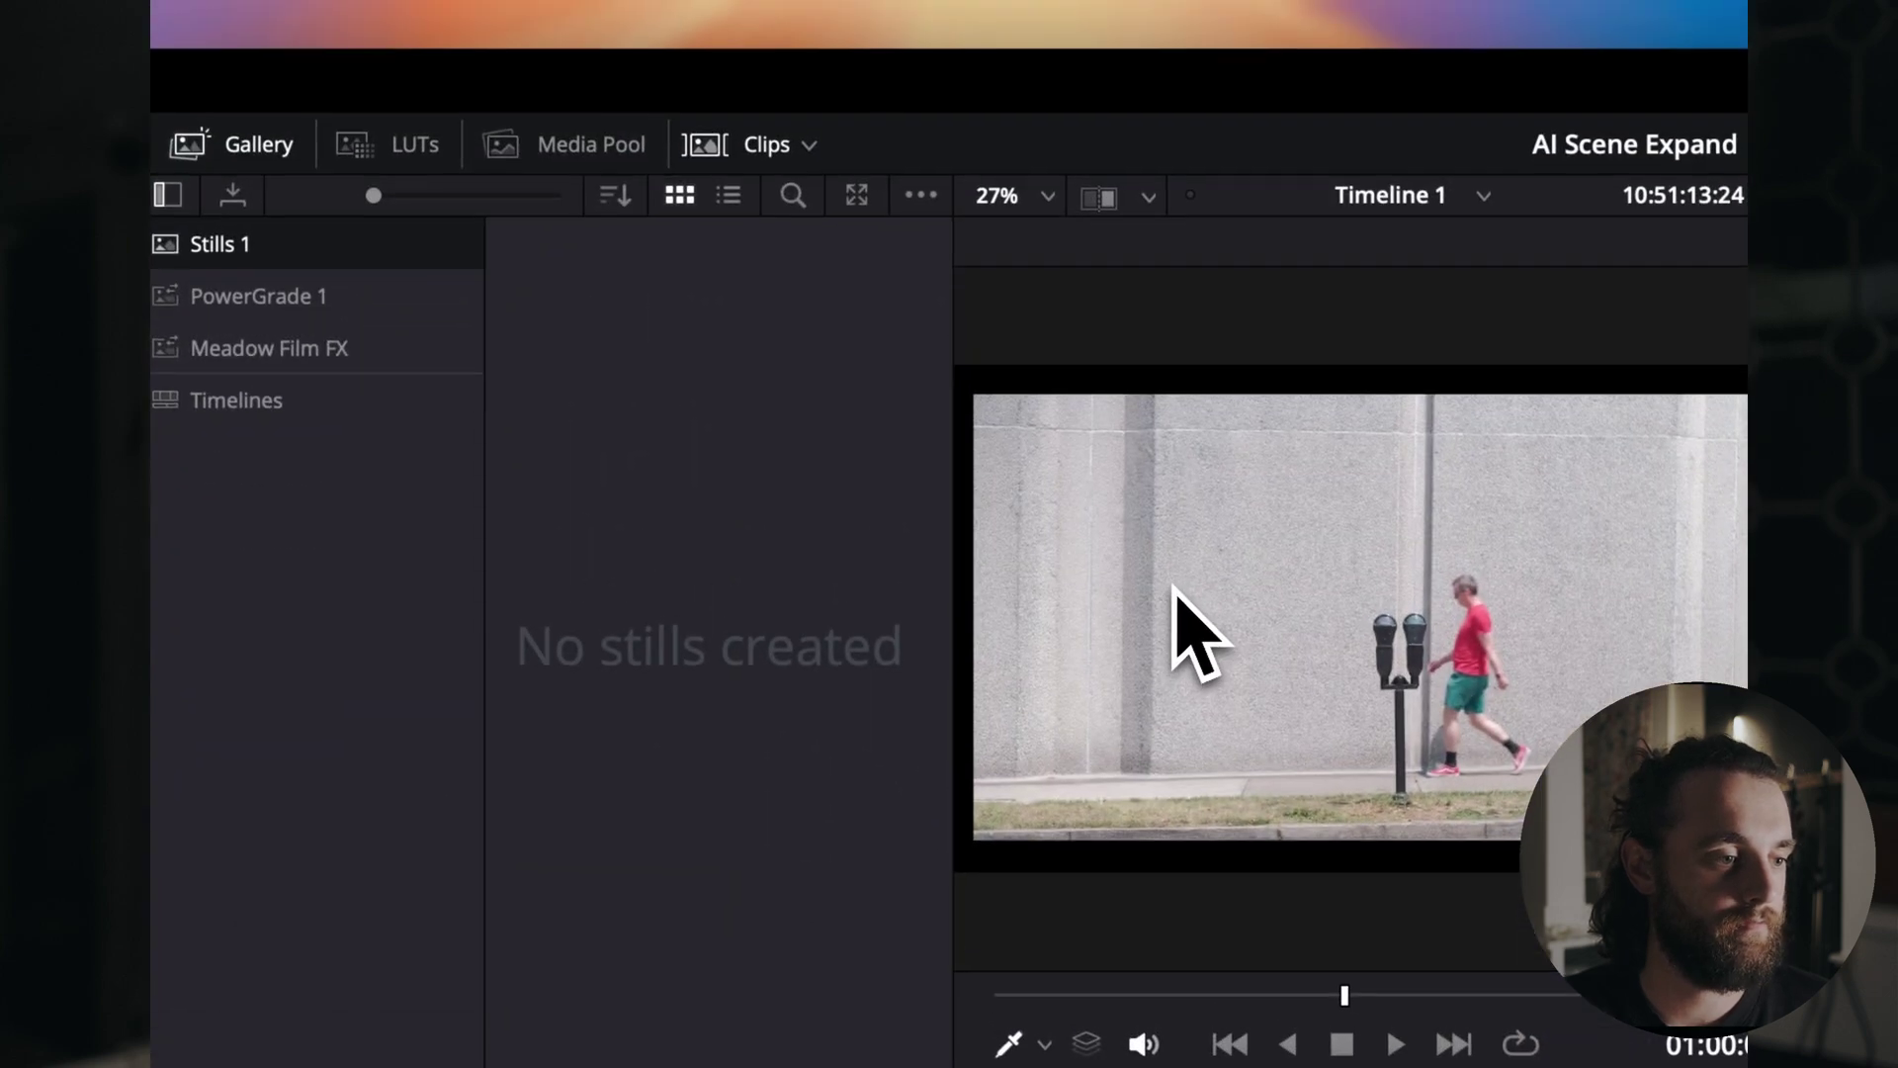
pyautogui.rightClick(1175, 588)
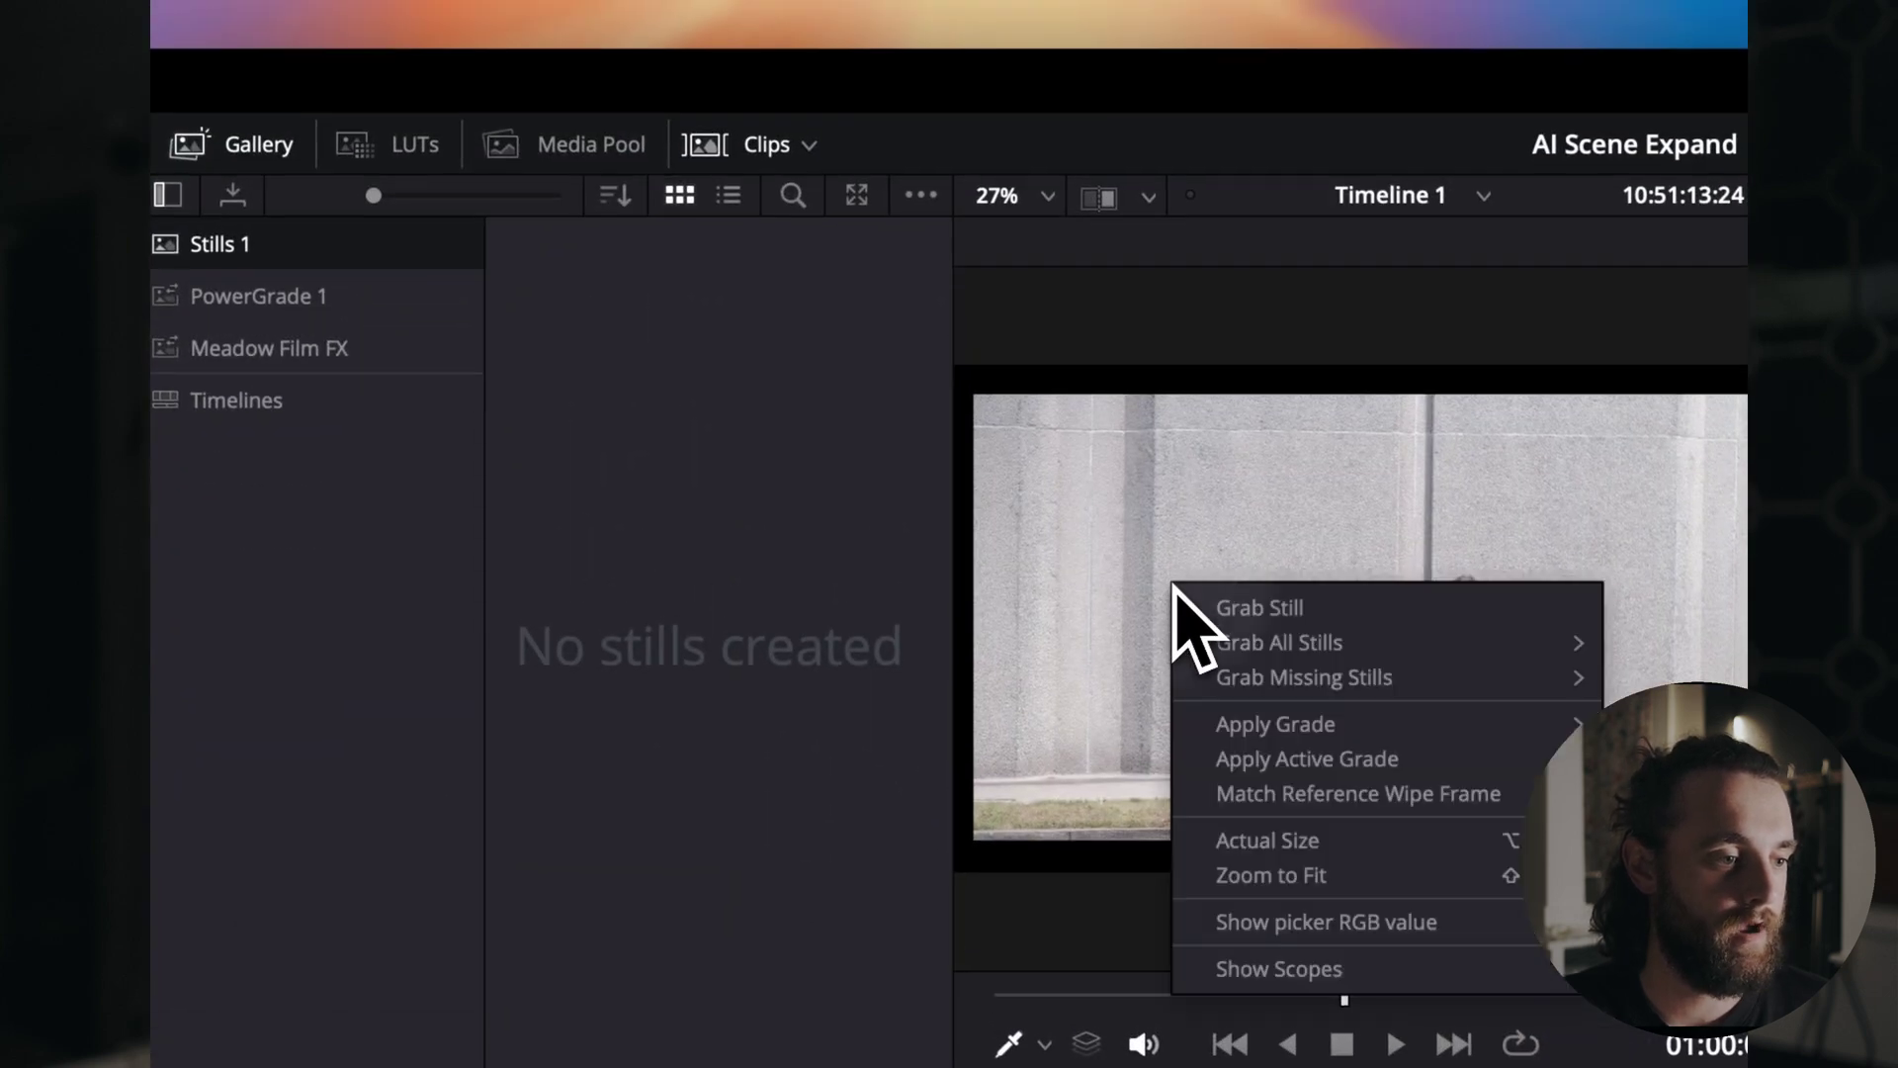
pyautogui.click(1296, 621)
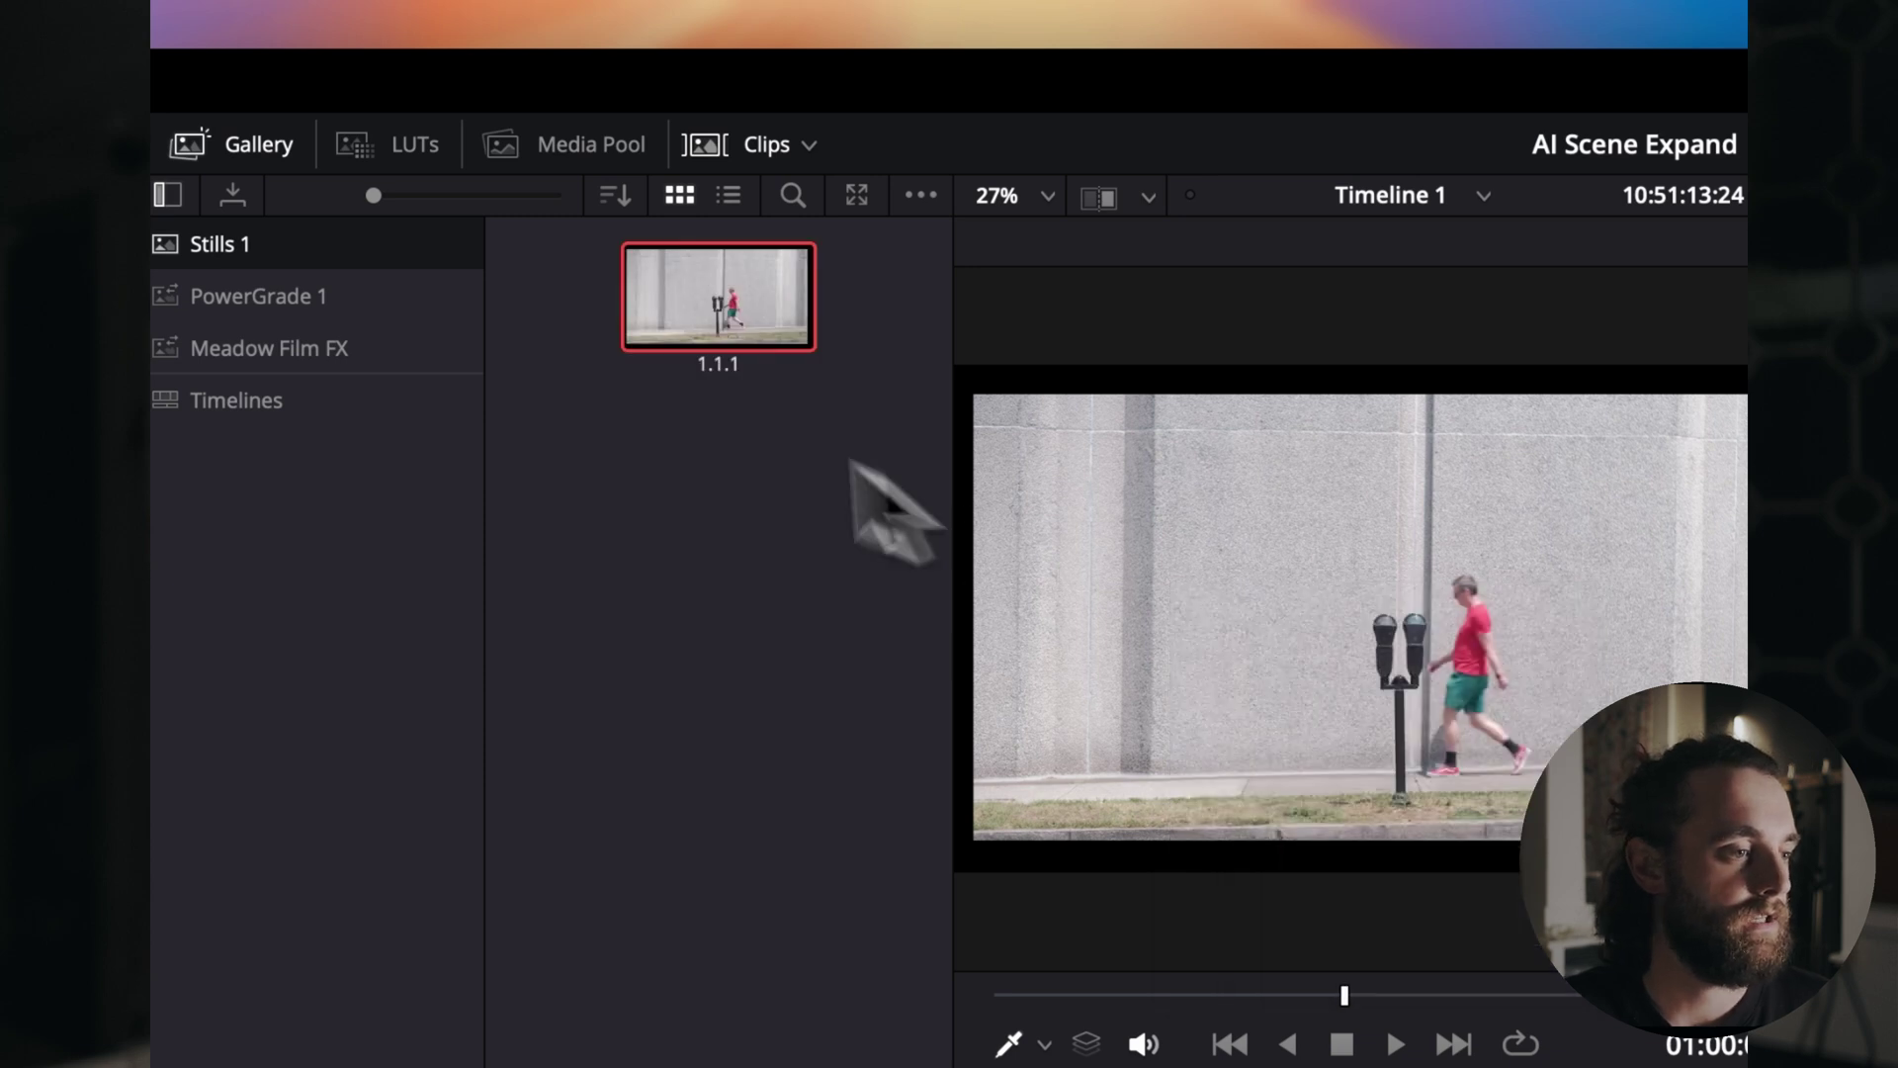
# Export the grabbed still as the JPEG file "AI Expanded Scene Still" into the AI Scene Expansion Test folder.
pyautogui.rightClick(710, 308)
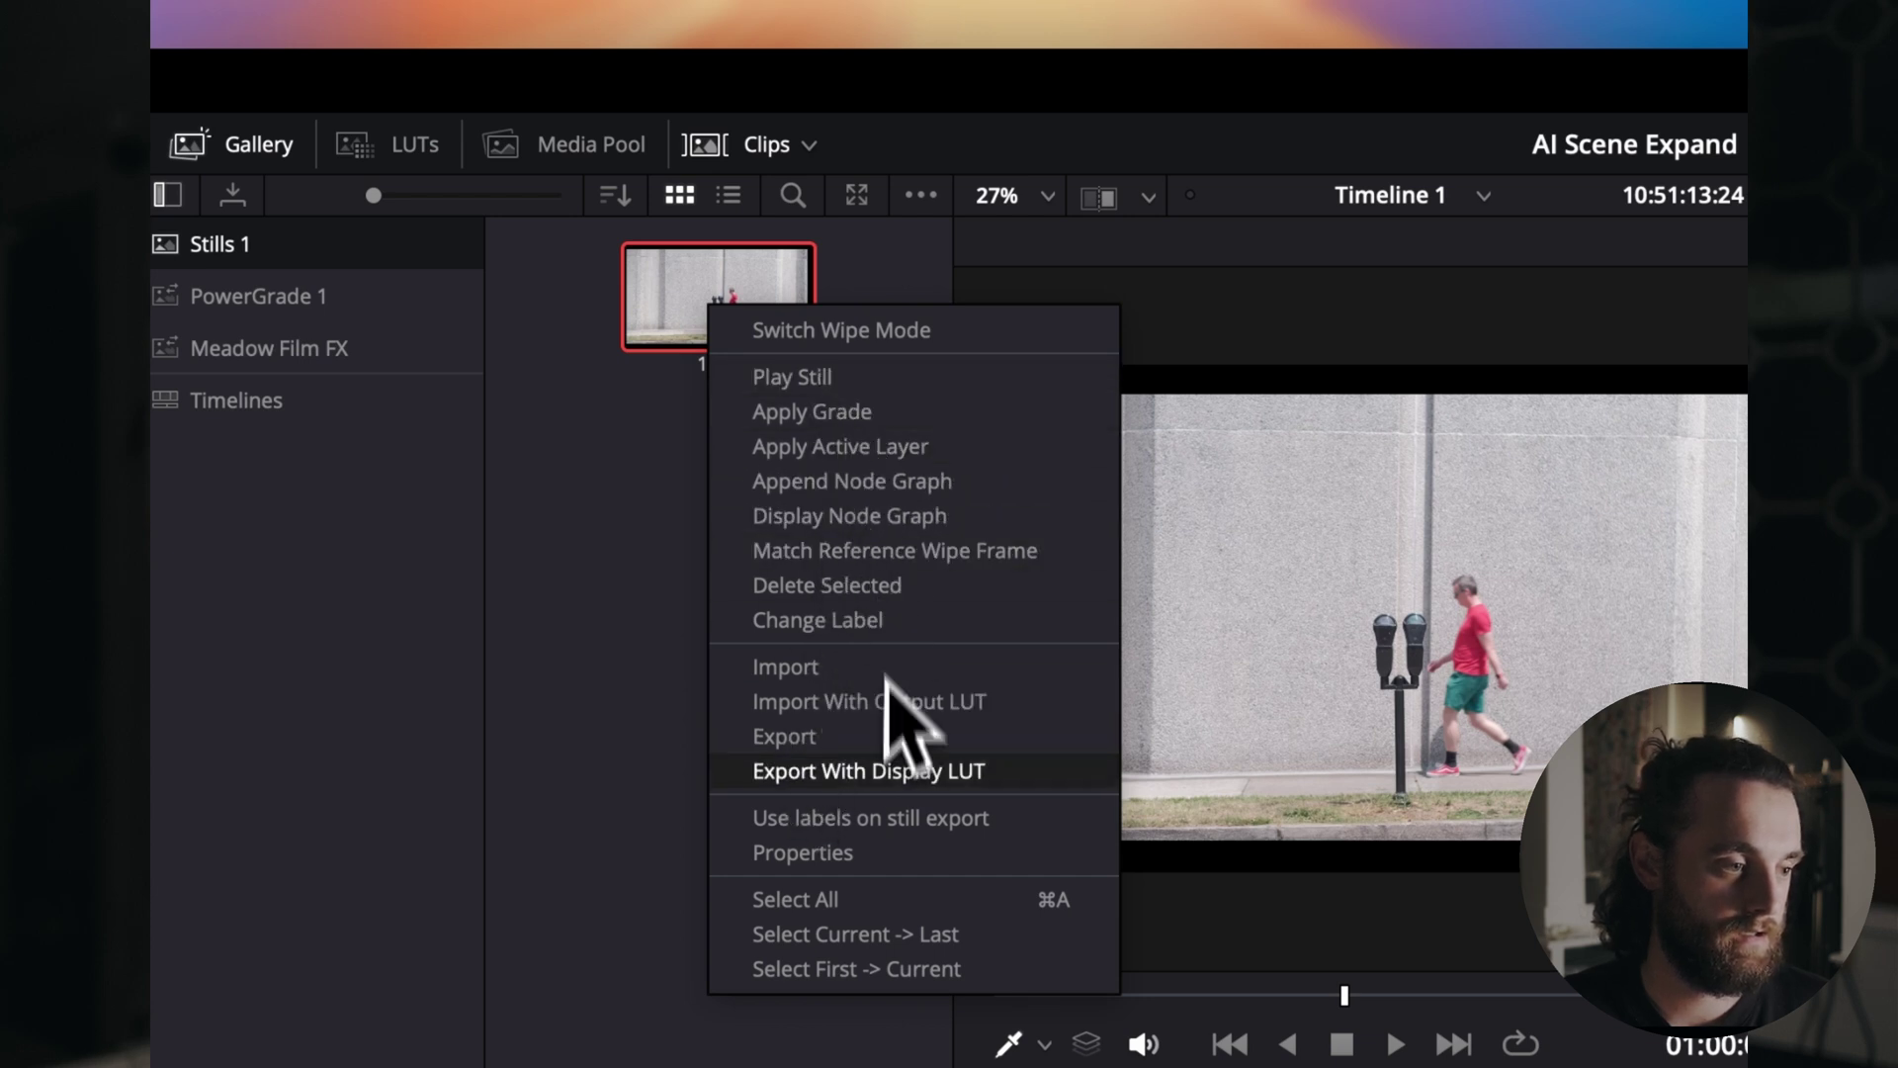
pyautogui.click(895, 744)
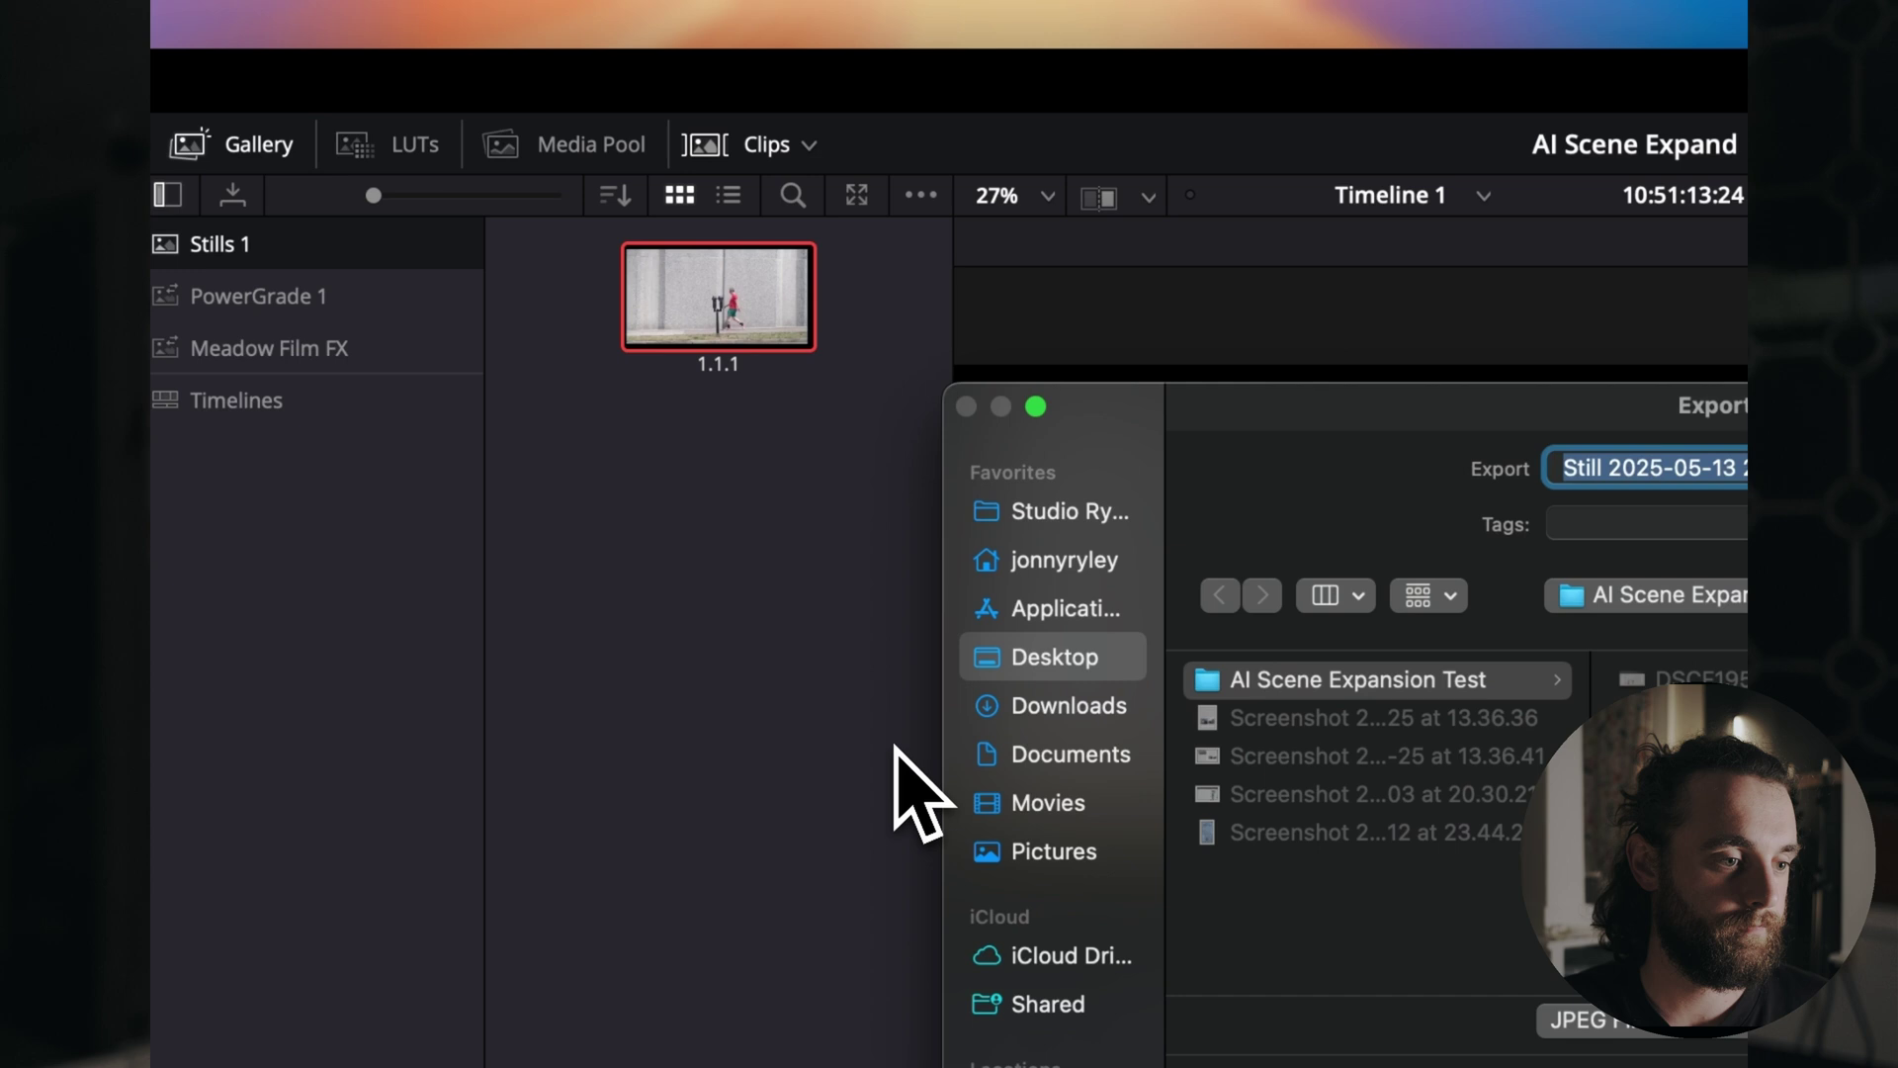
pyautogui.click(1727, 593)
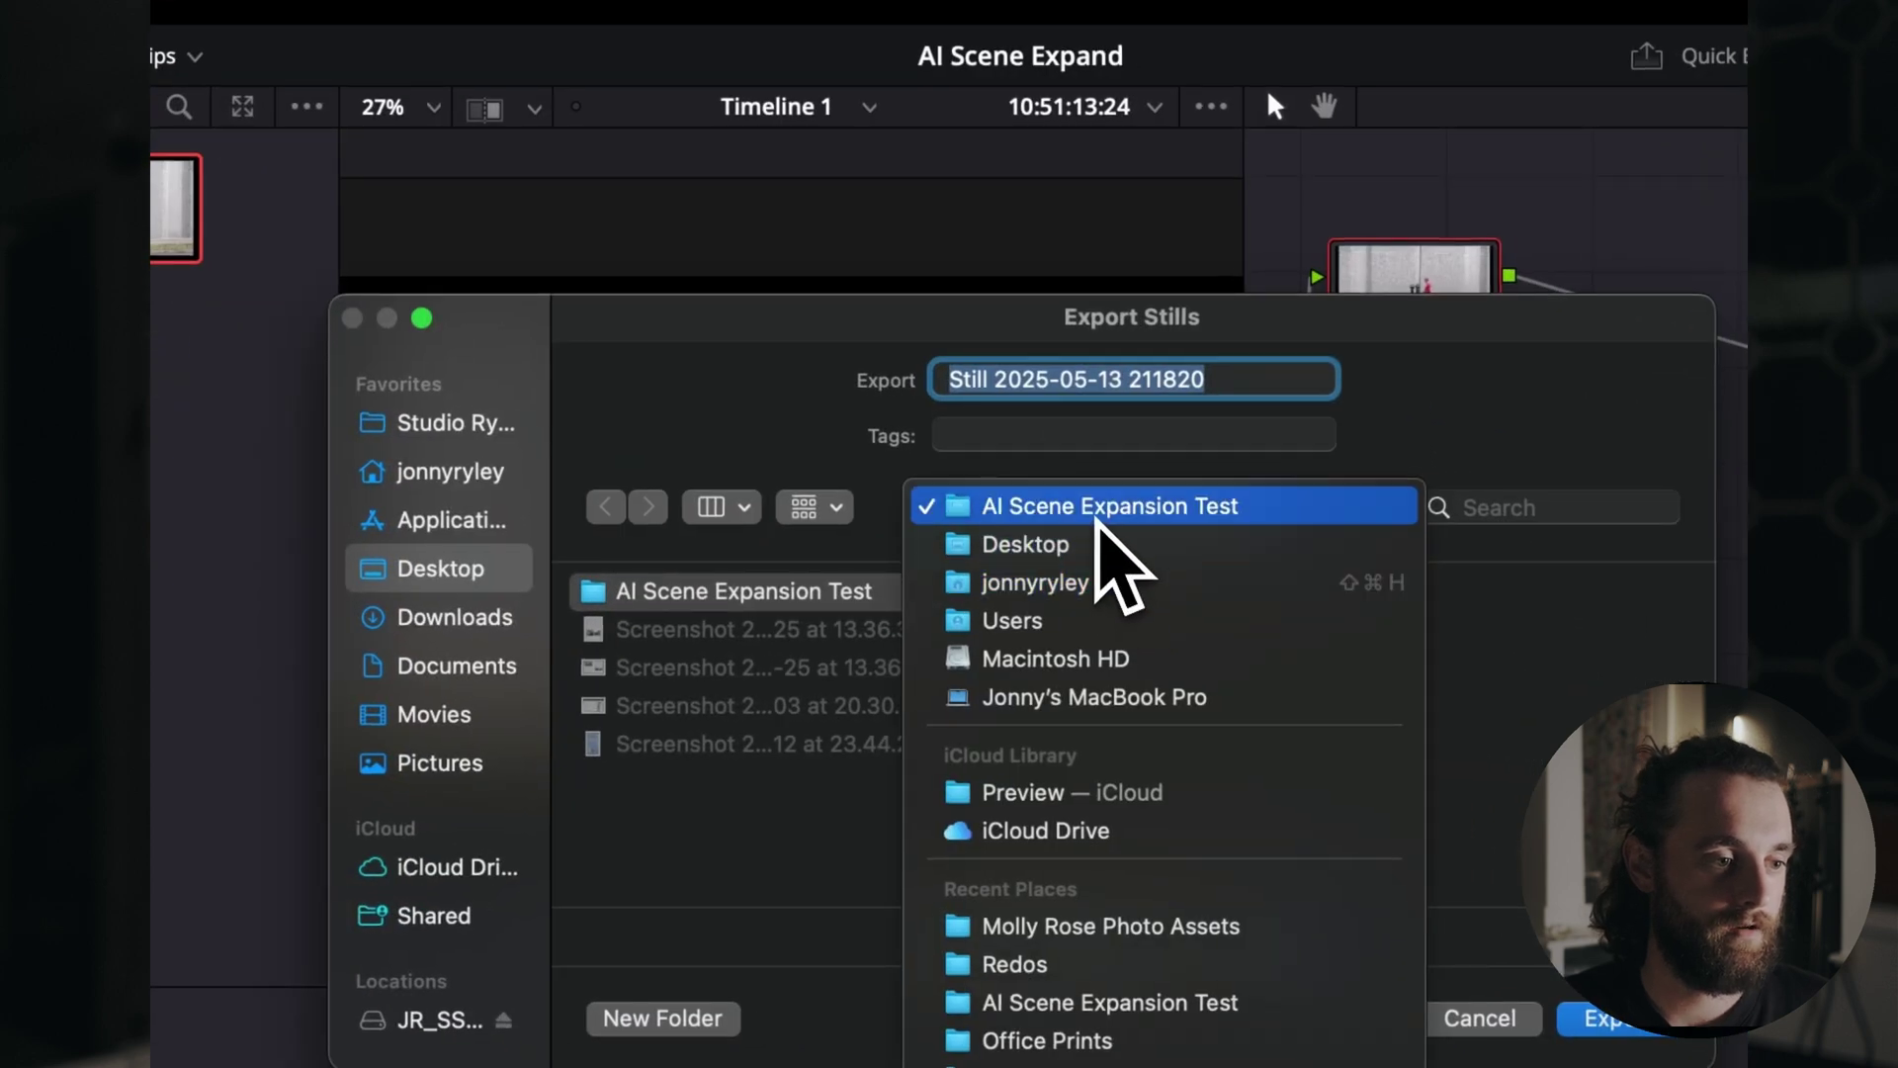
pyautogui.click(1095, 508)
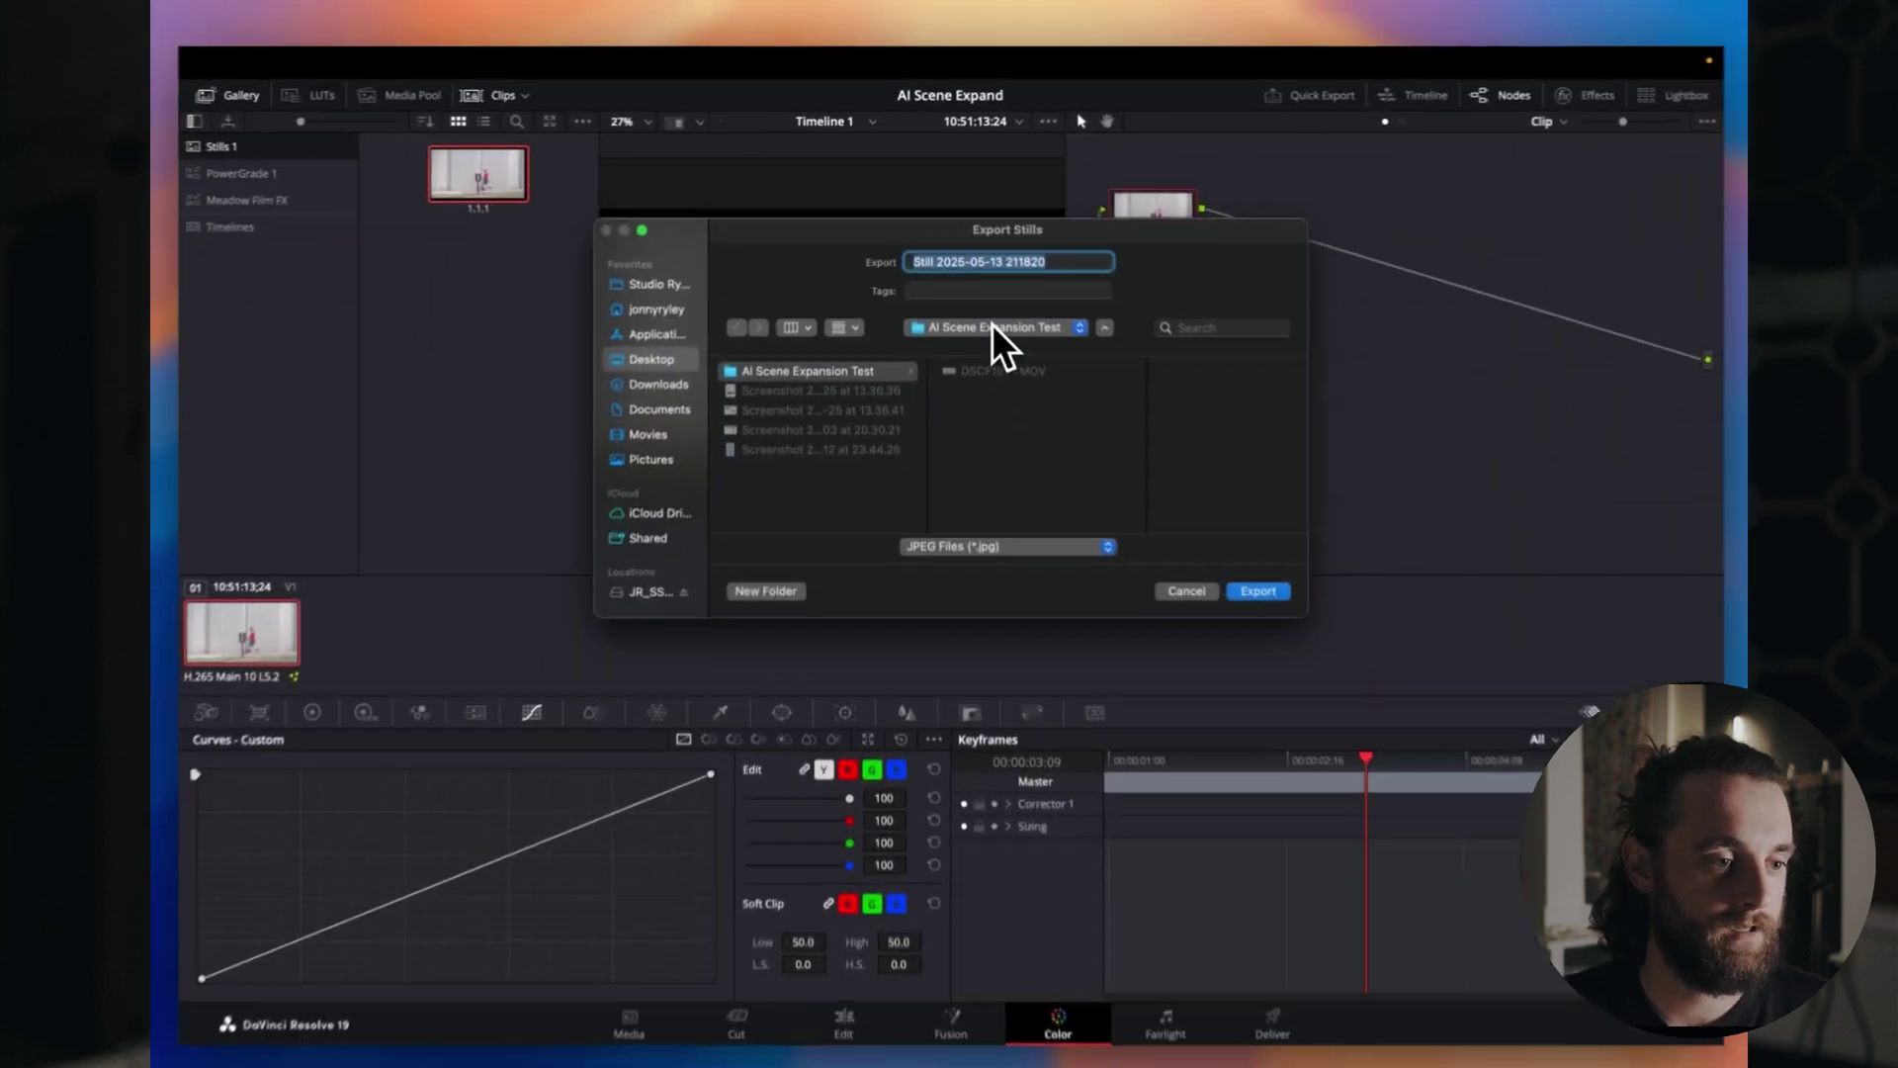
pyautogui.write('AI Expanded Scene Still')
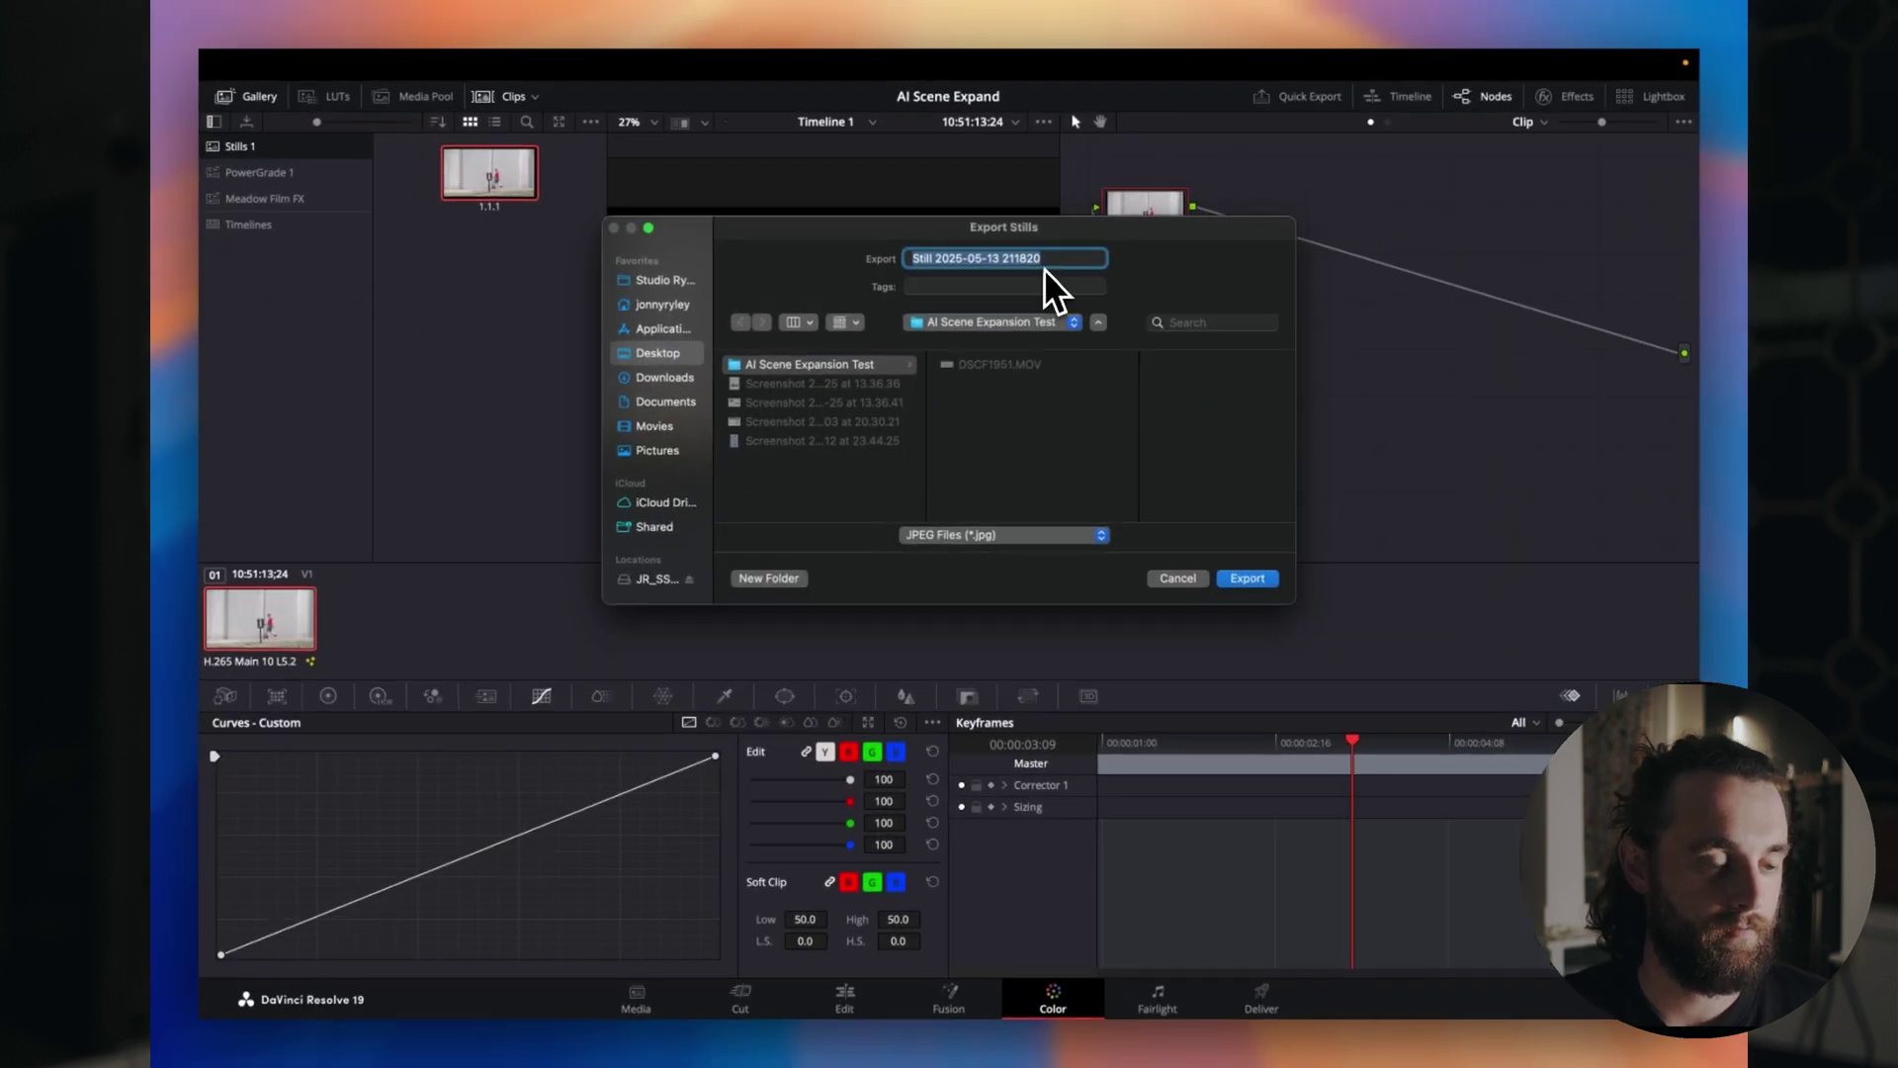
pyautogui.click(1008, 546)
pyautogui.click(998, 489)
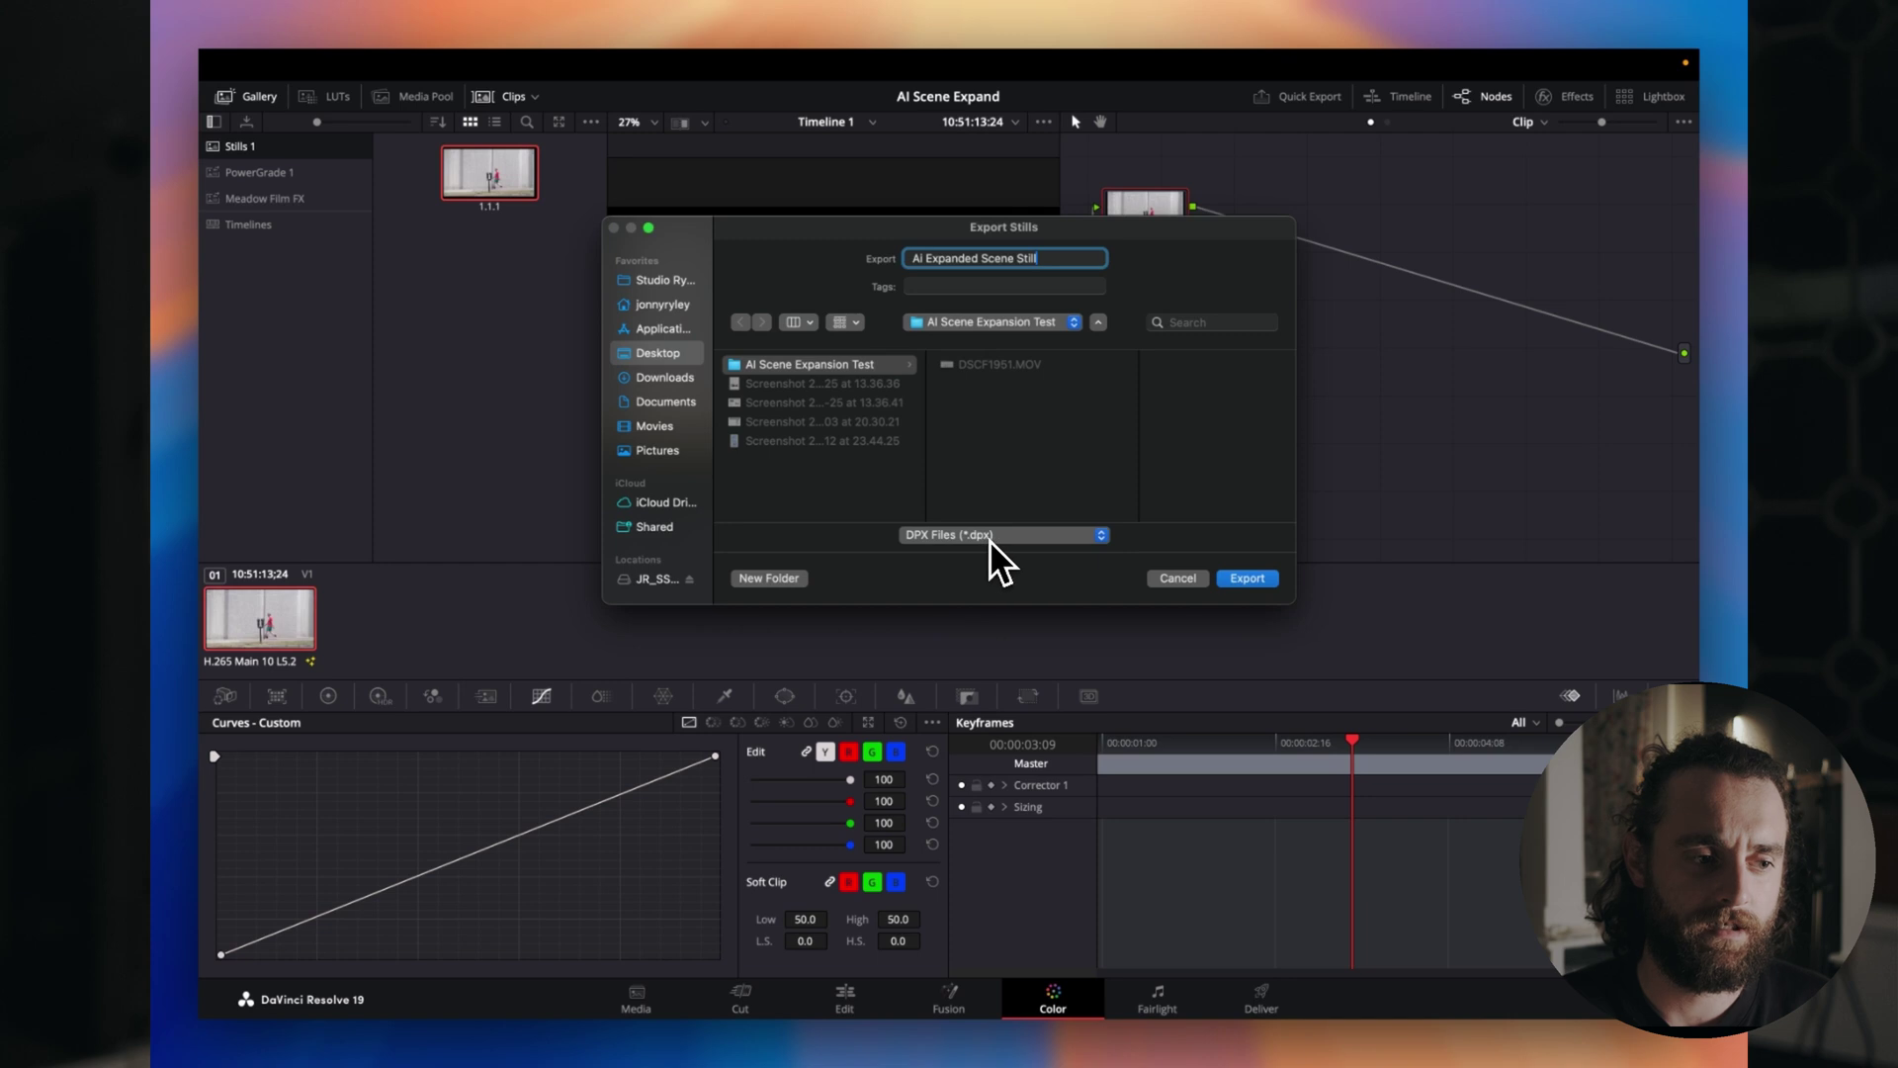
pyautogui.click(989, 540)
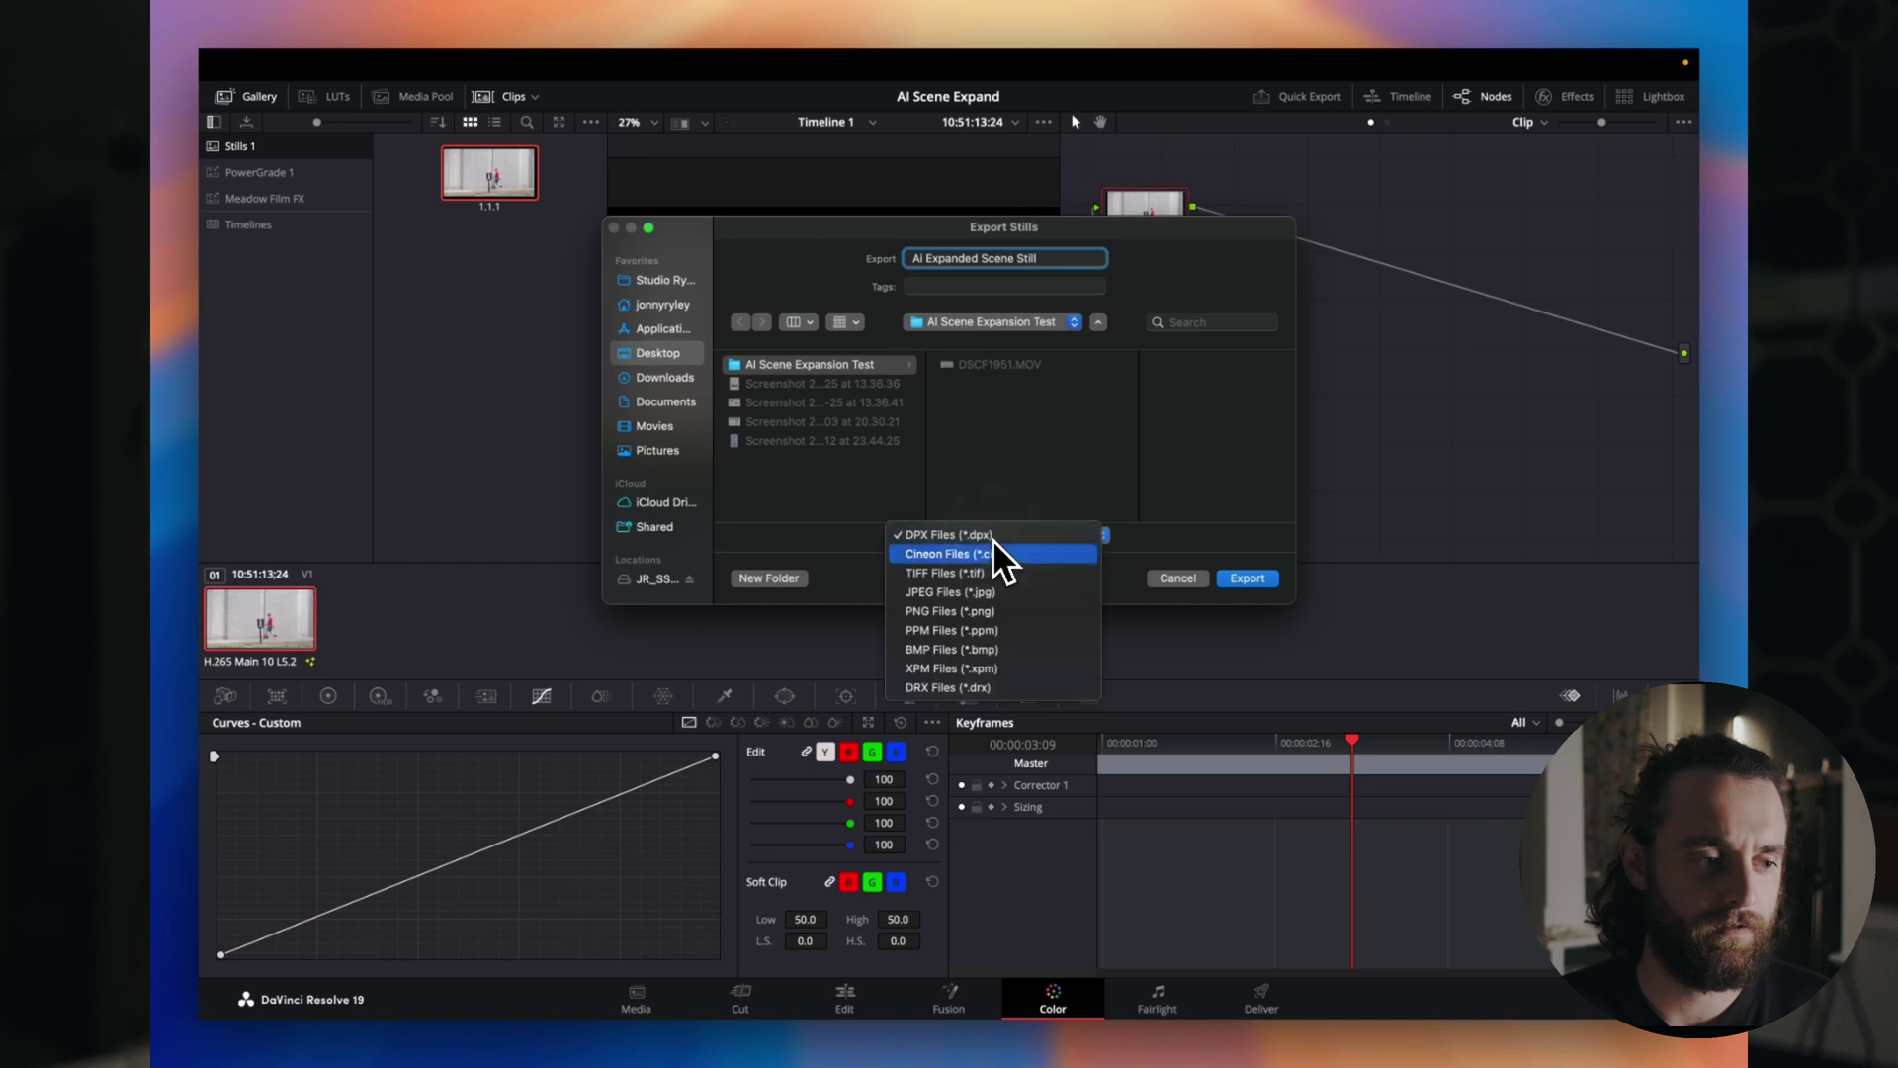
pyautogui.click(984, 589)
pyautogui.click(1249, 579)
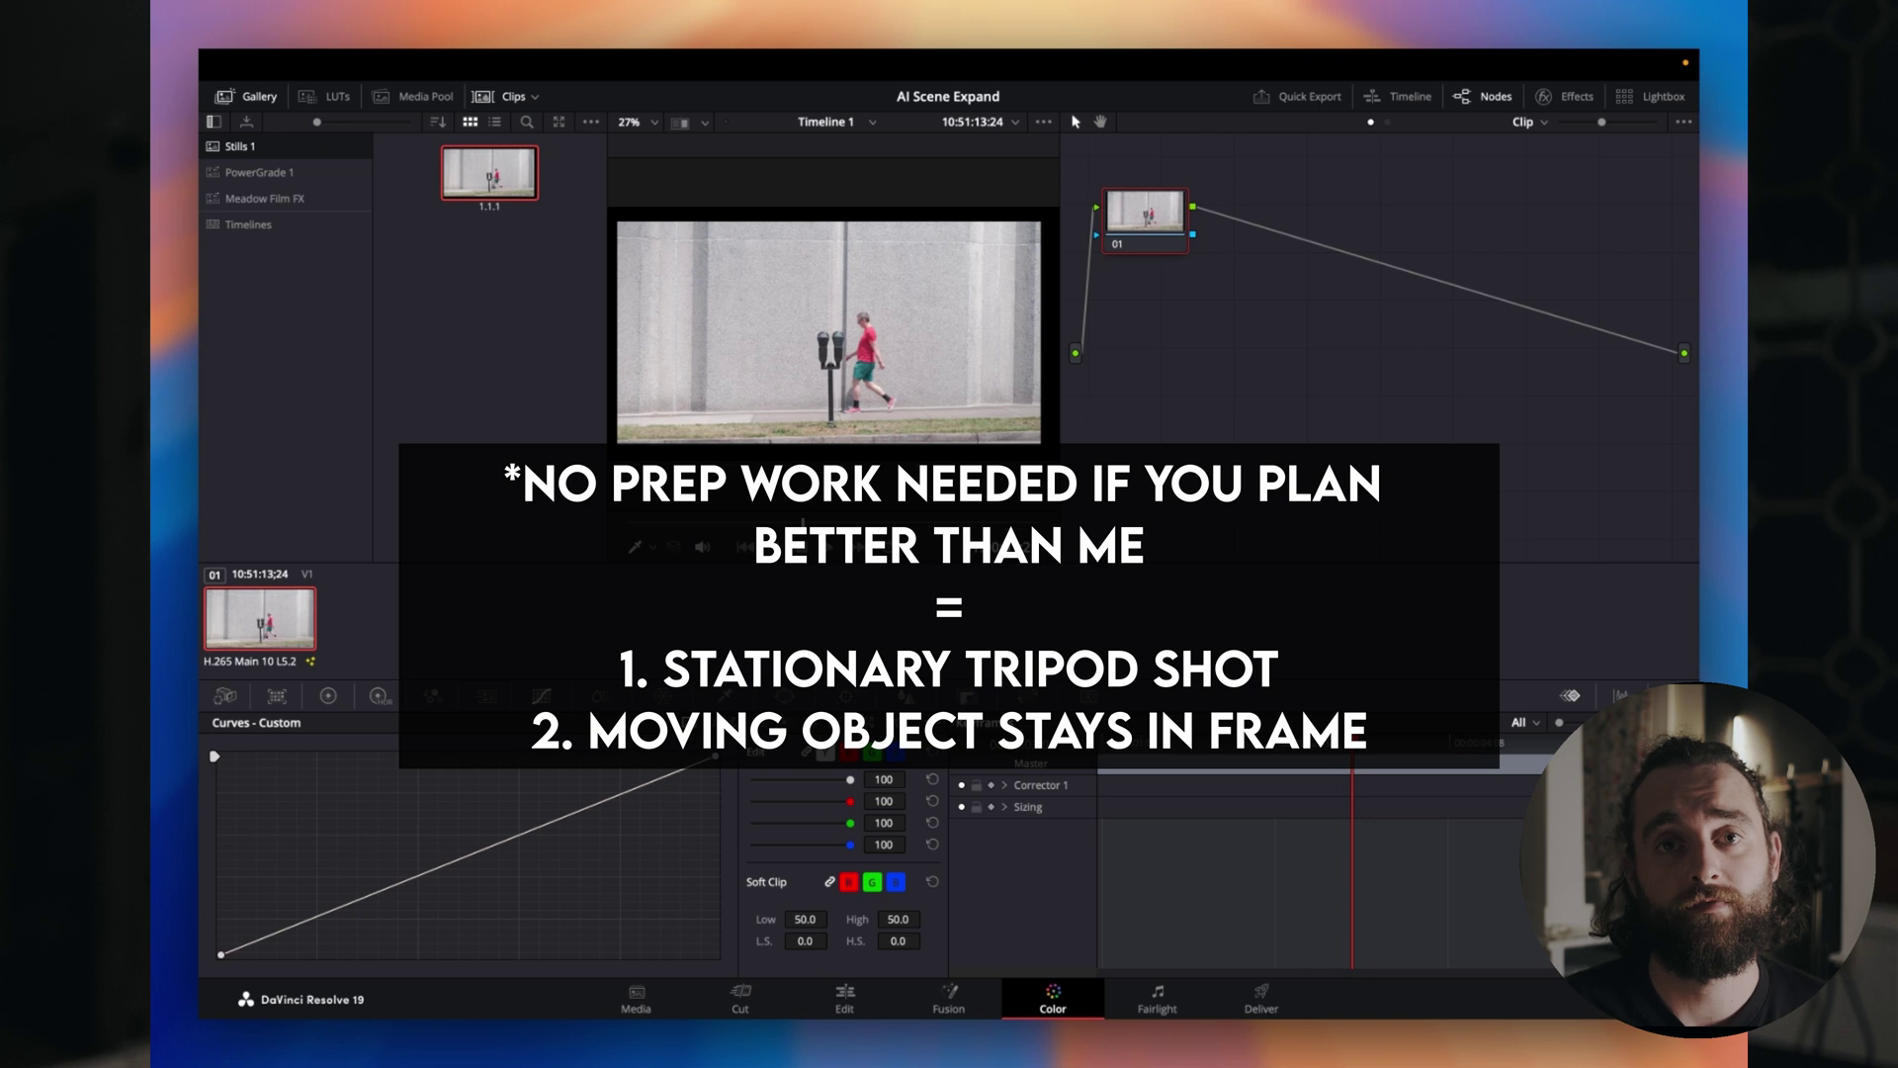
# Switch to Photoshop, duplicate Layer 0 of the exported still and hide the original layer beneath the copy.
pyautogui.press('super+Tab')
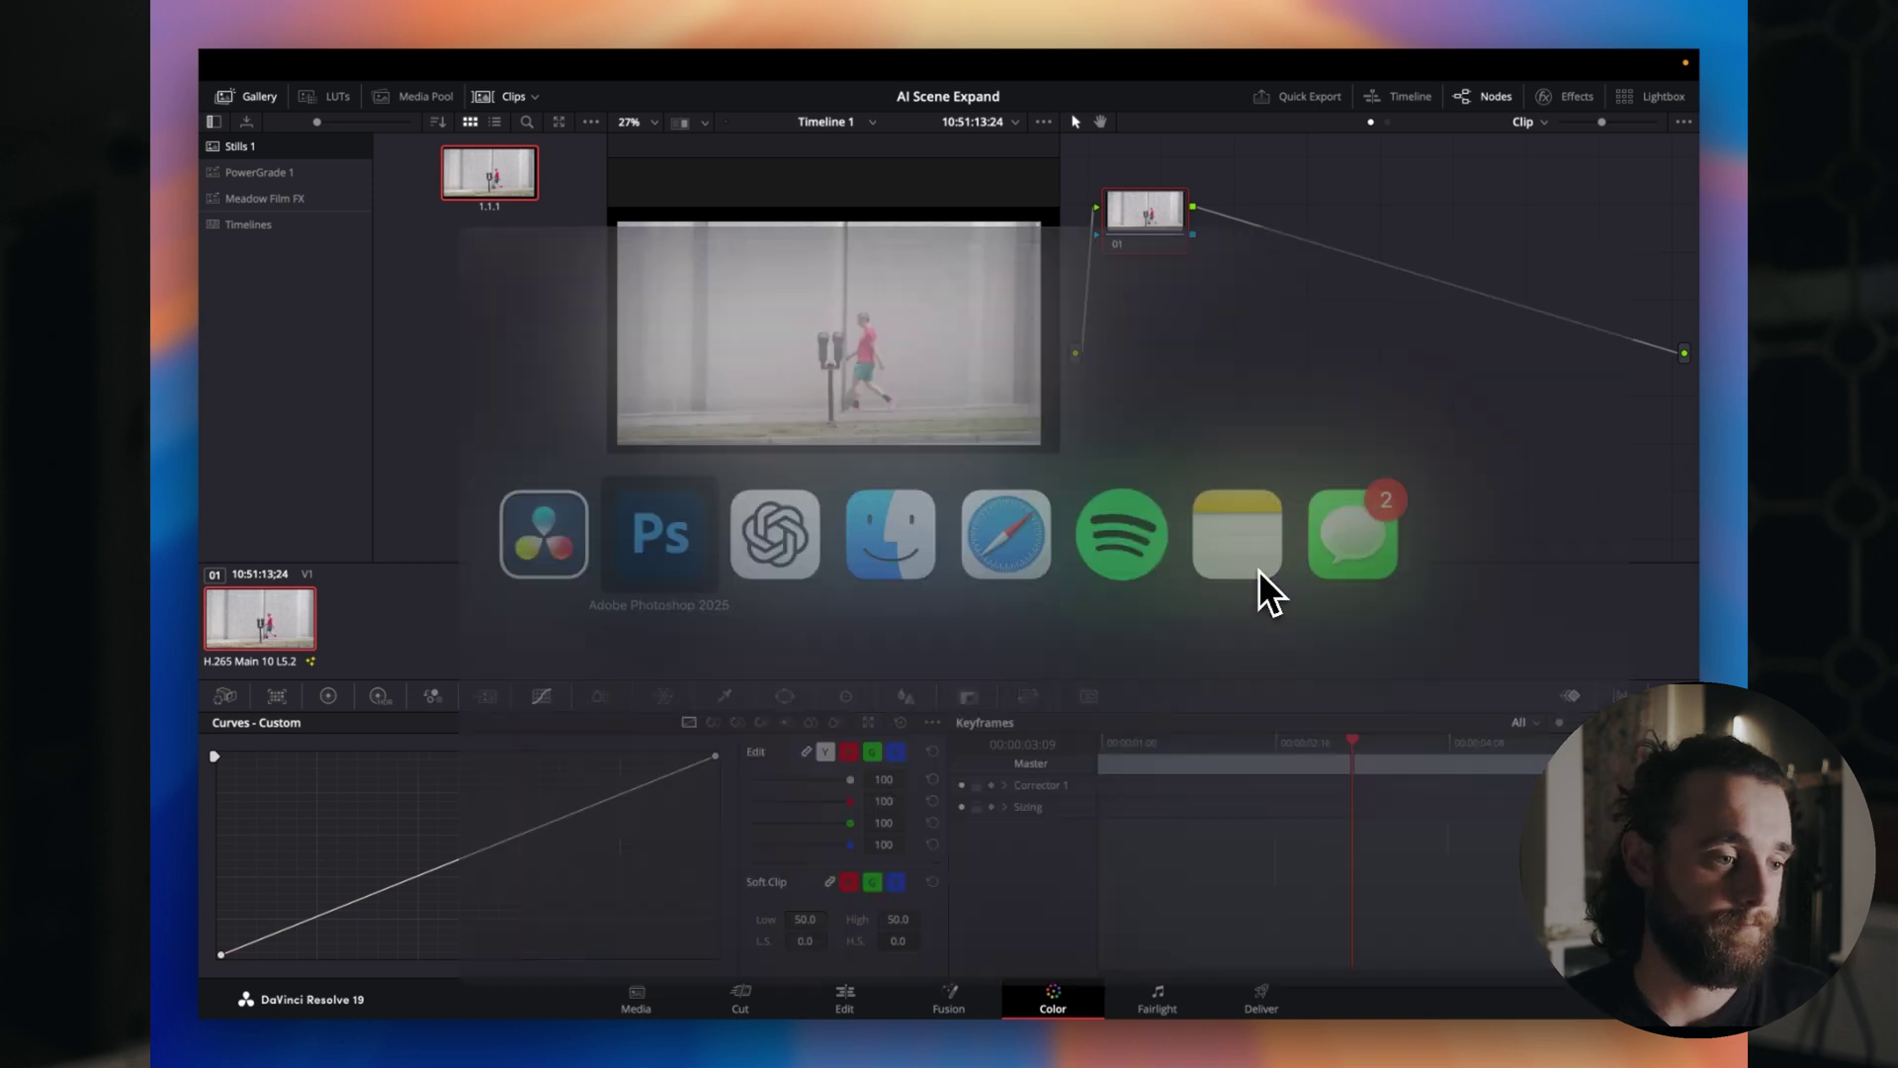
pyautogui.doubleClick(877, 260)
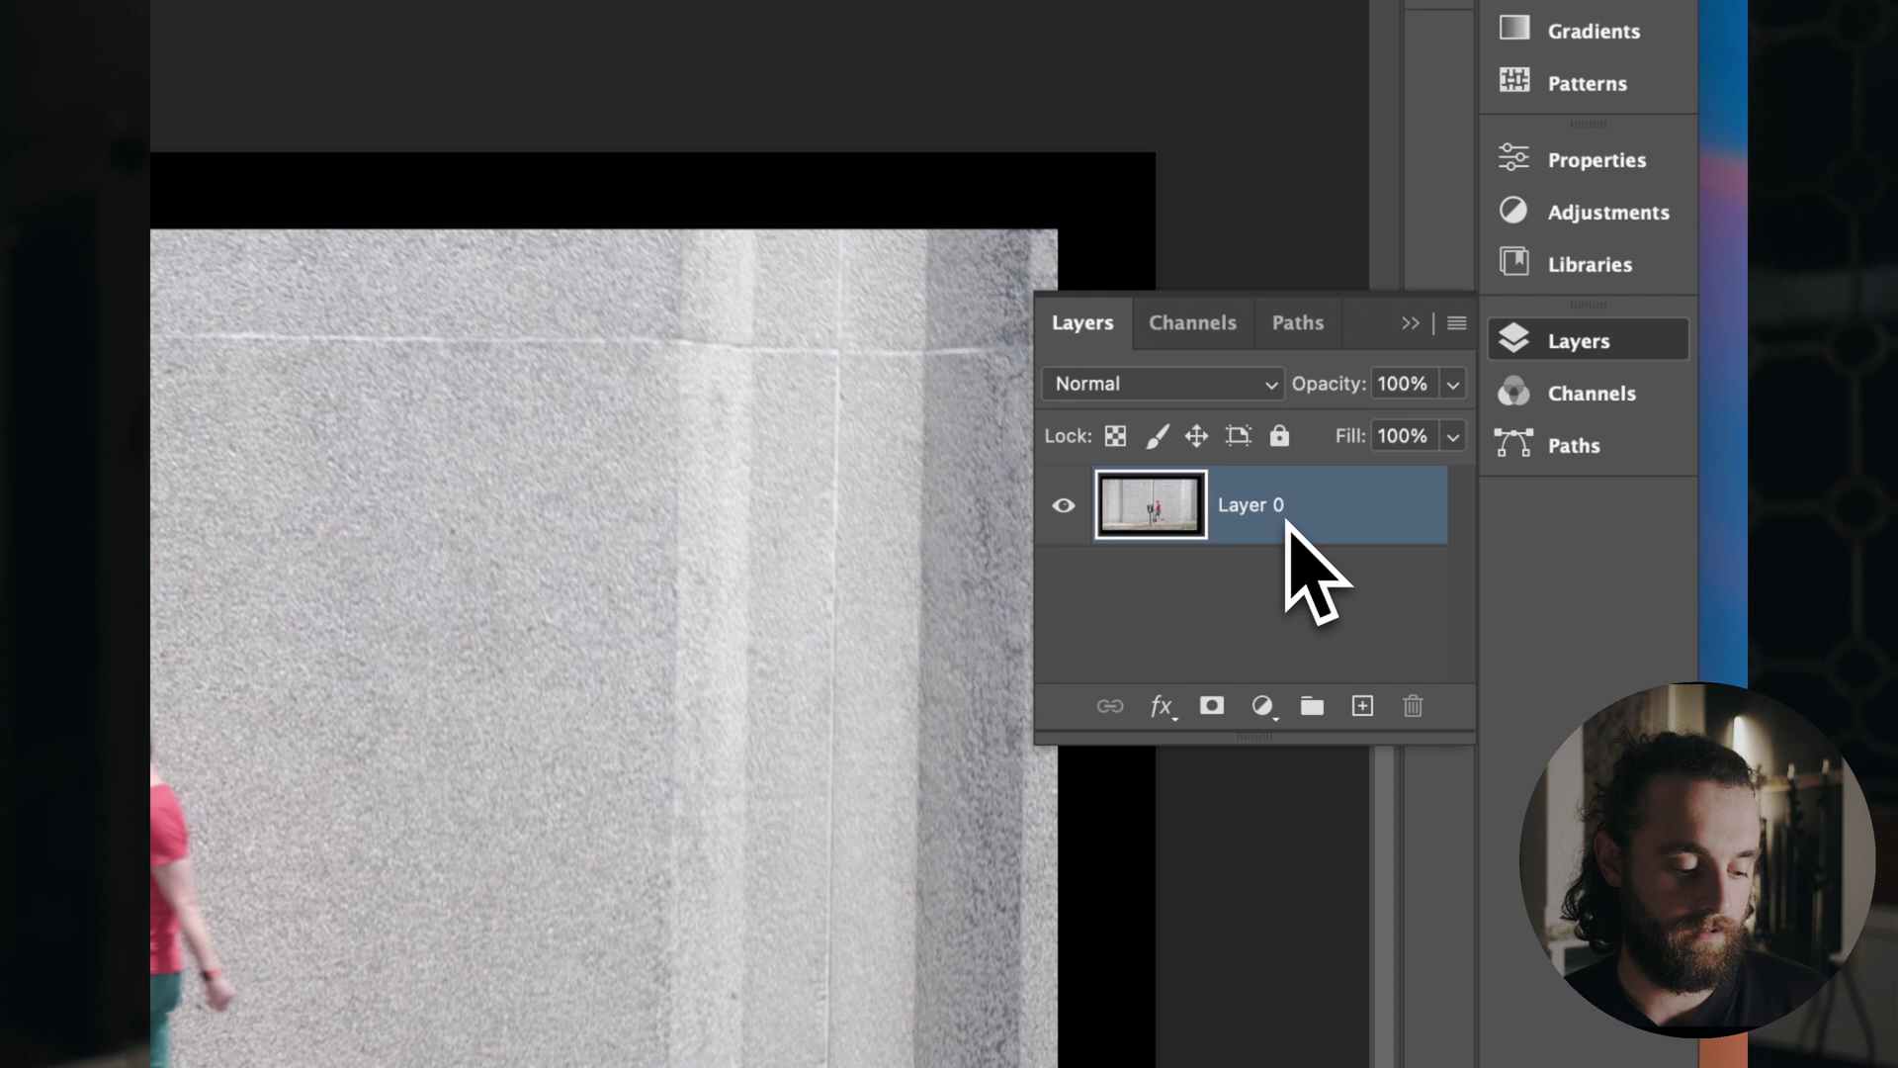
pyautogui.press('super+j')
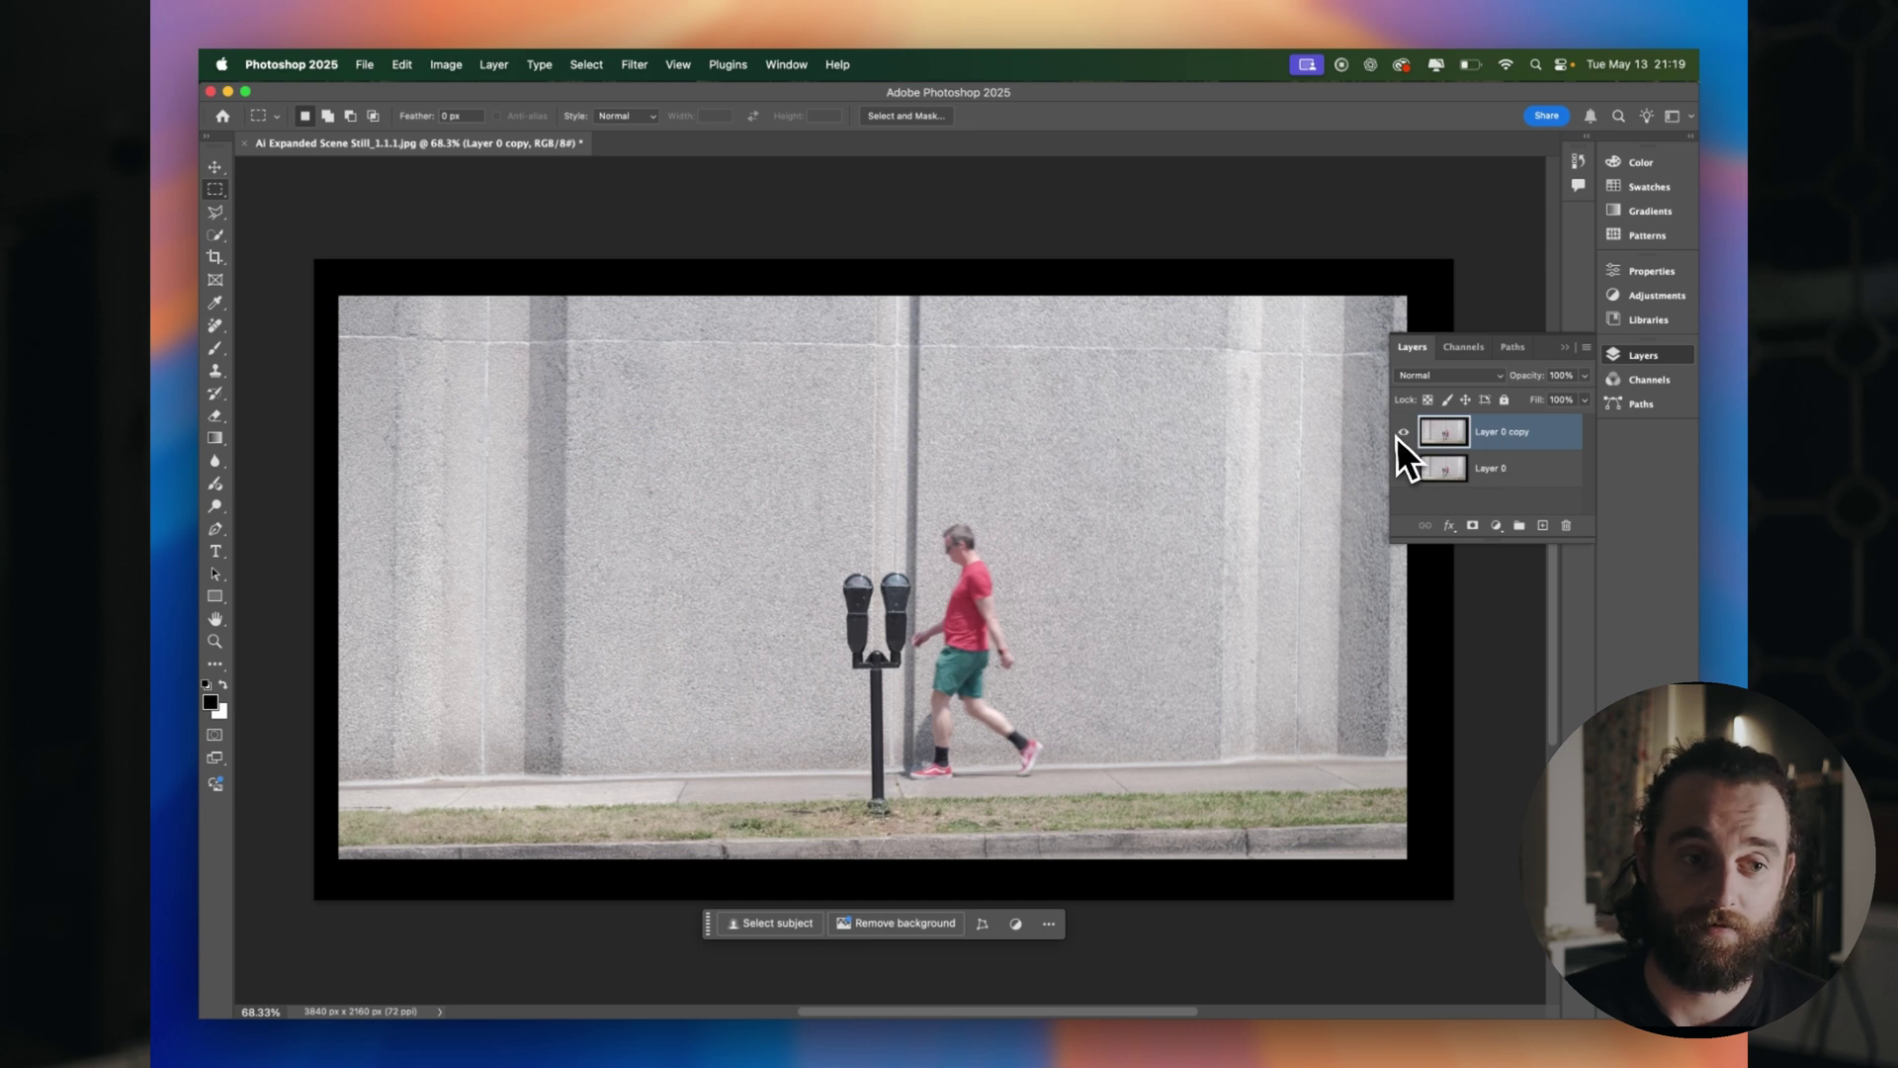
pyautogui.click(1403, 432)
pyautogui.click(1402, 432)
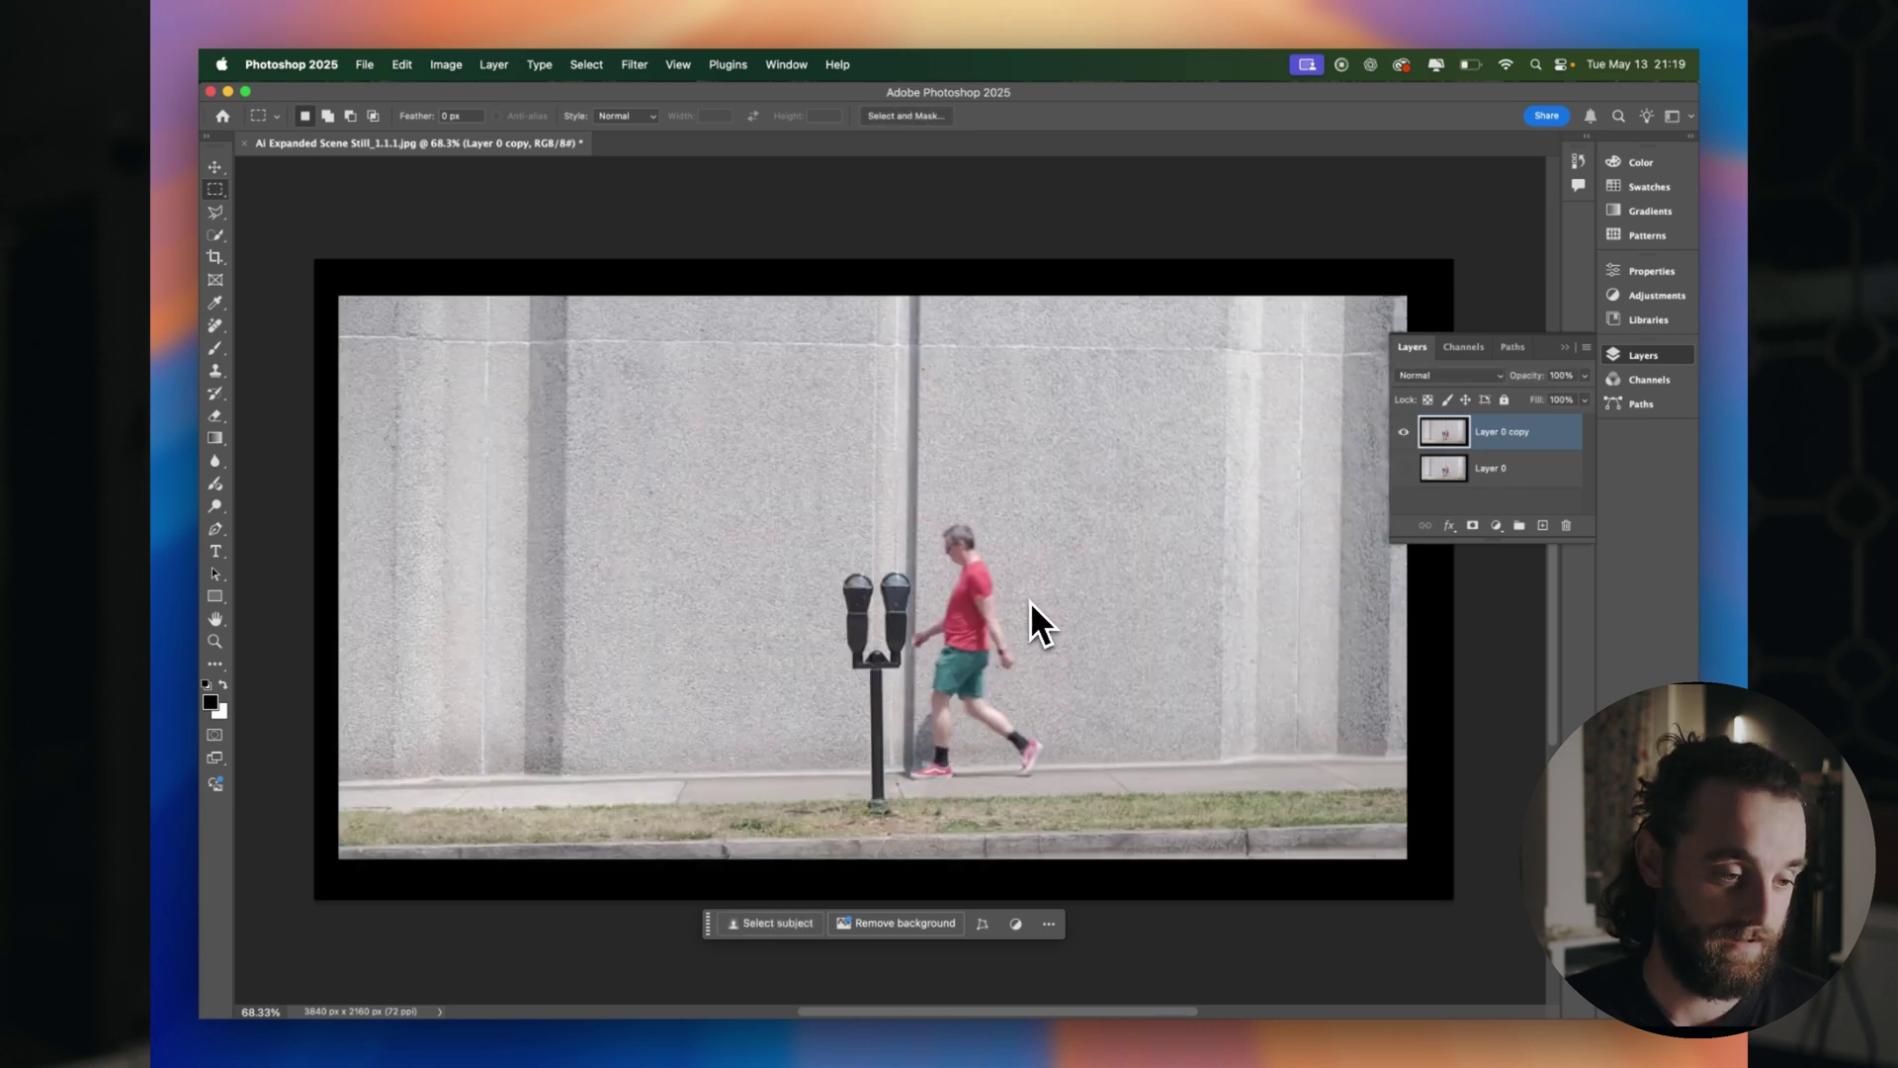
# Crop the black borders off all sides of the still, down to about 3577 × 1894 px.
pyautogui.scroll(-1, 1031, 601)
pyautogui.moveTo(708, 933); pyautogui.dragTo(716, 979)
pyautogui.scroll(-2, 765, 560)
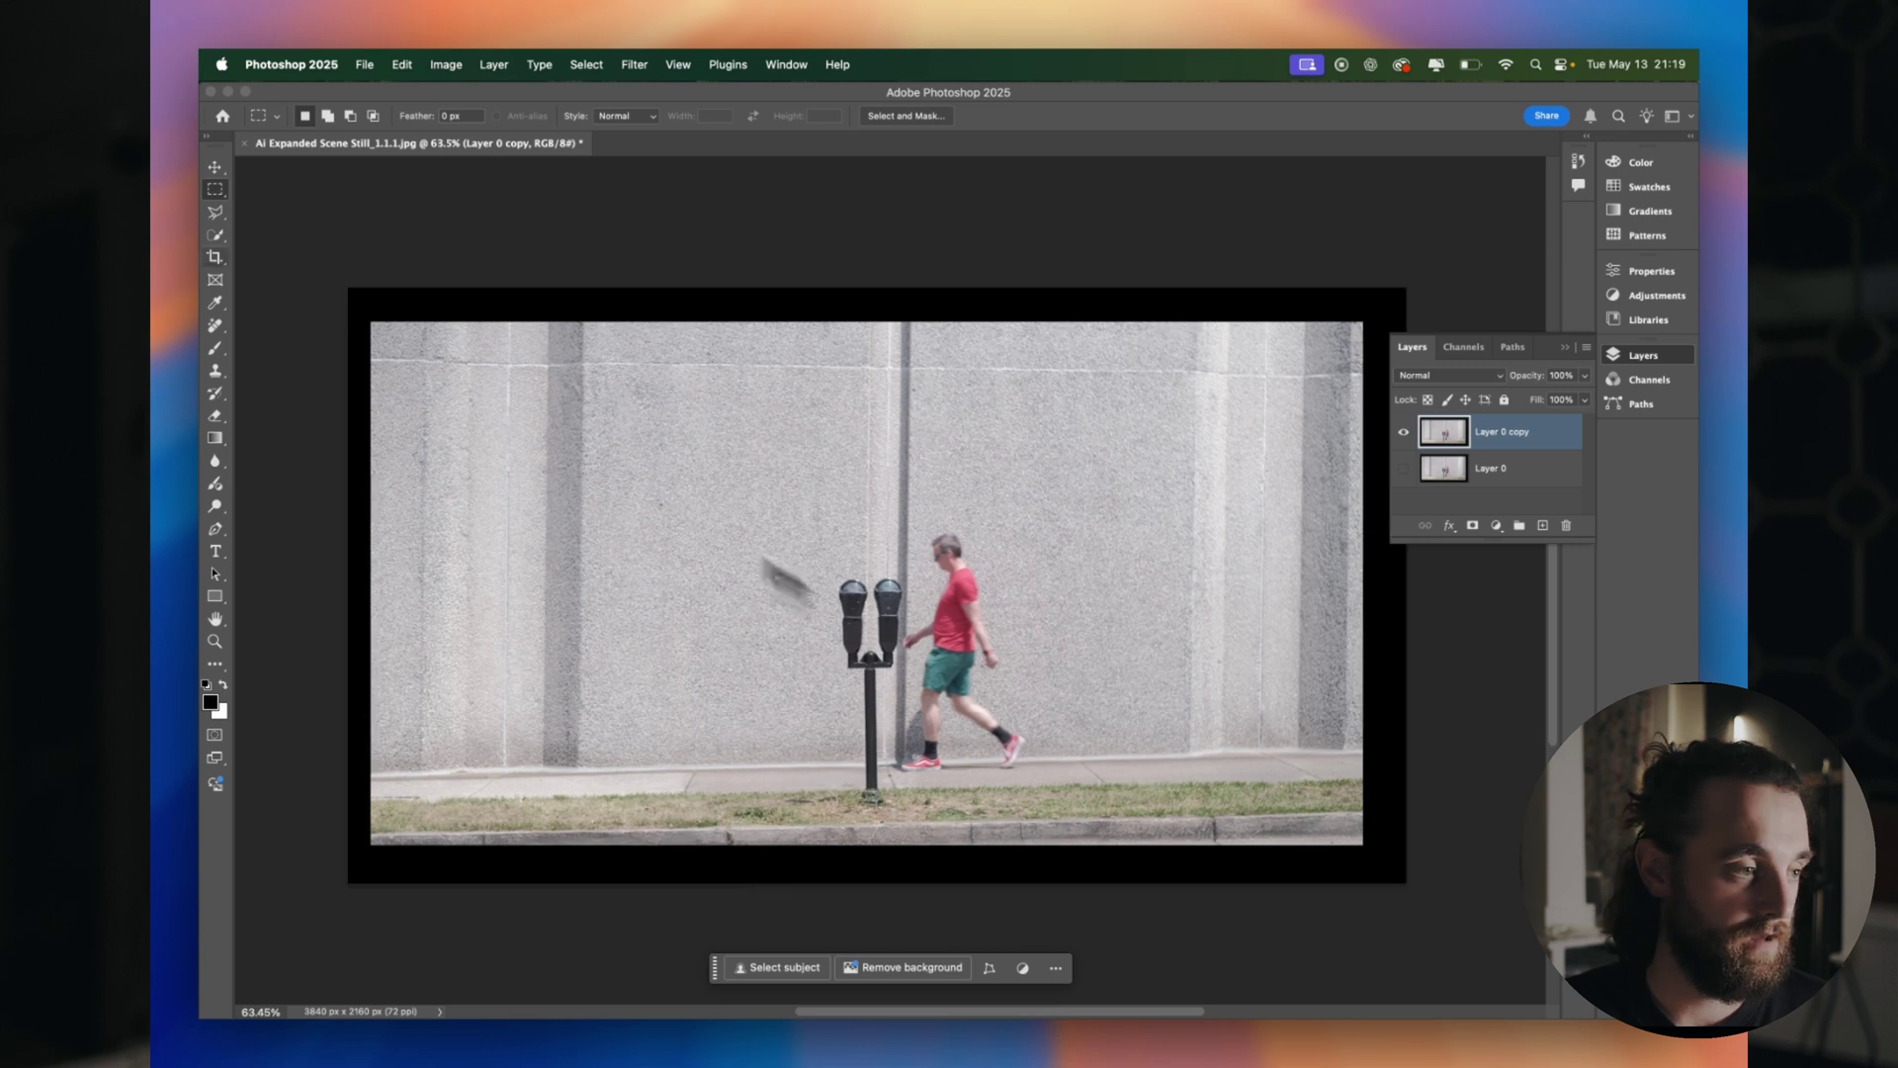
pyautogui.click(212, 258)
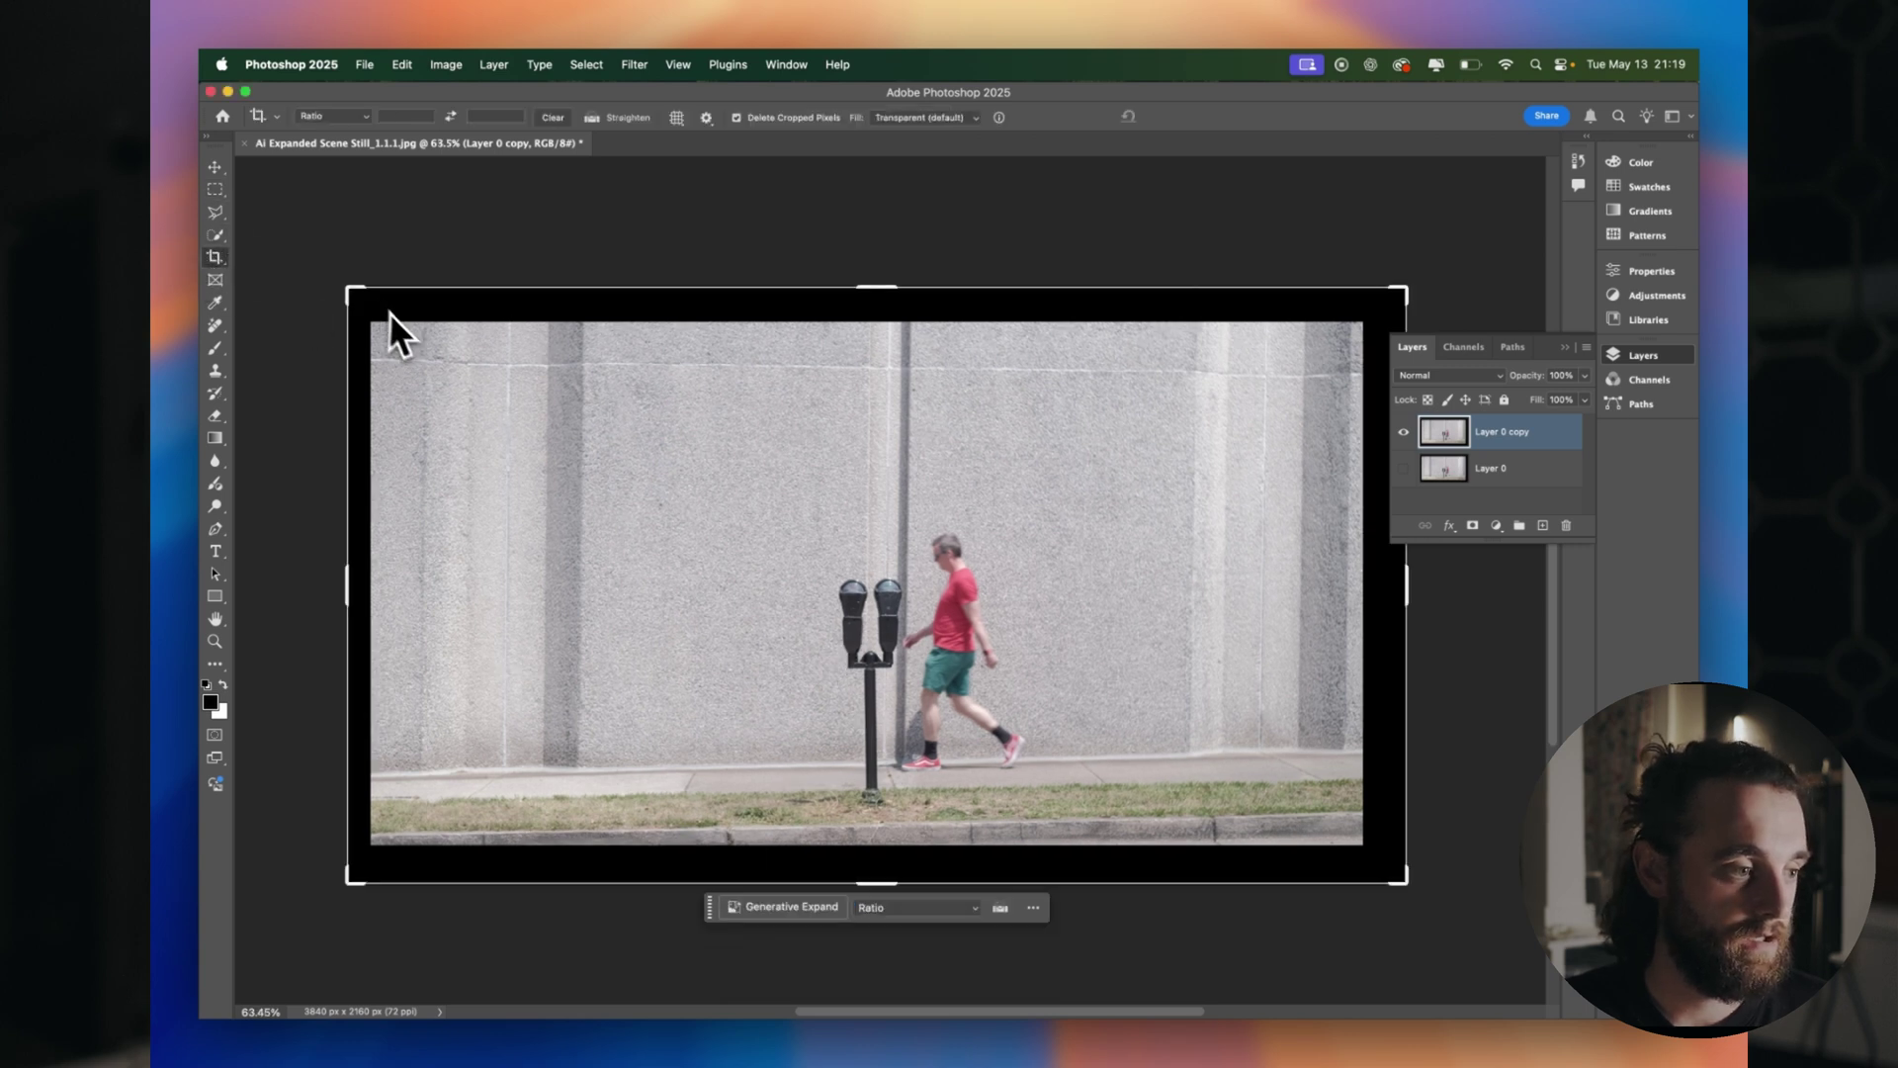
pyautogui.moveTo(348, 291); pyautogui.dragTo(406, 322)
pyautogui.moveTo(1350, 571); pyautogui.dragTo(1368, 584)
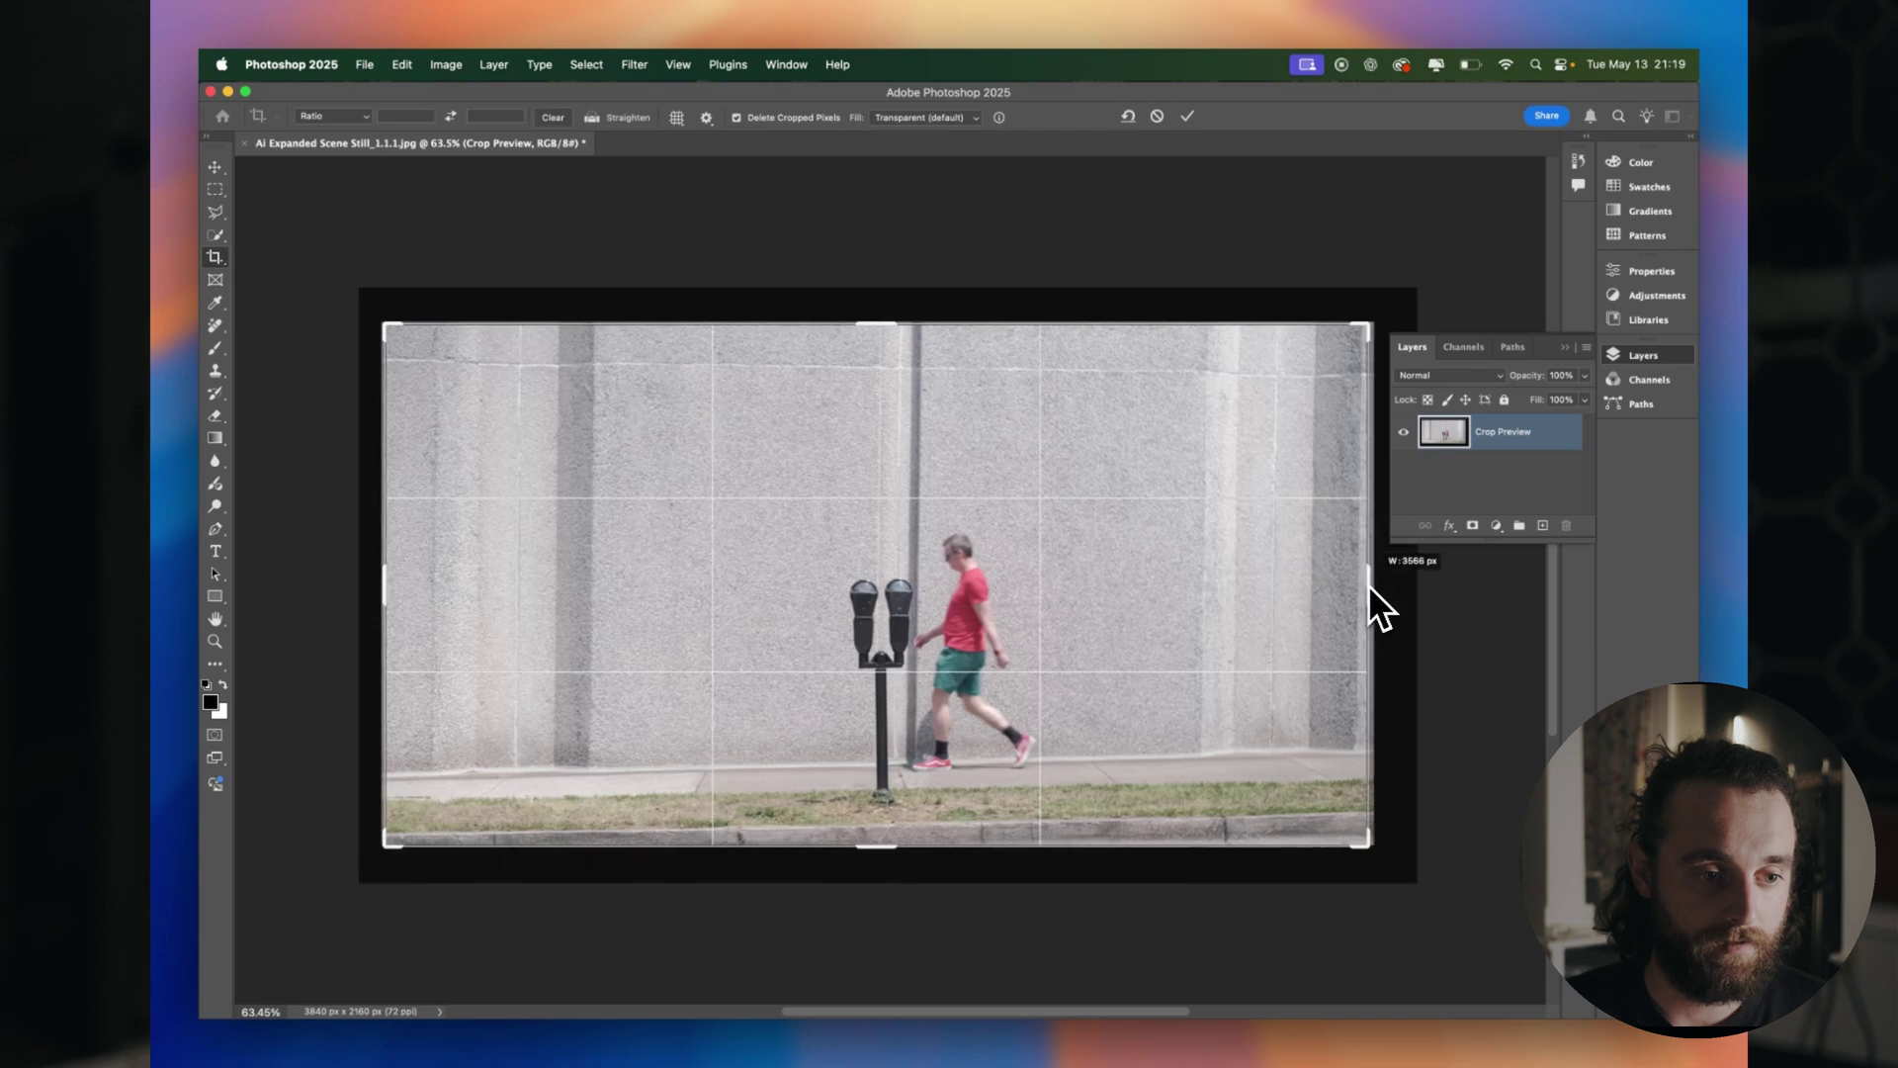
pyautogui.press('Return')
pyautogui.press('v')
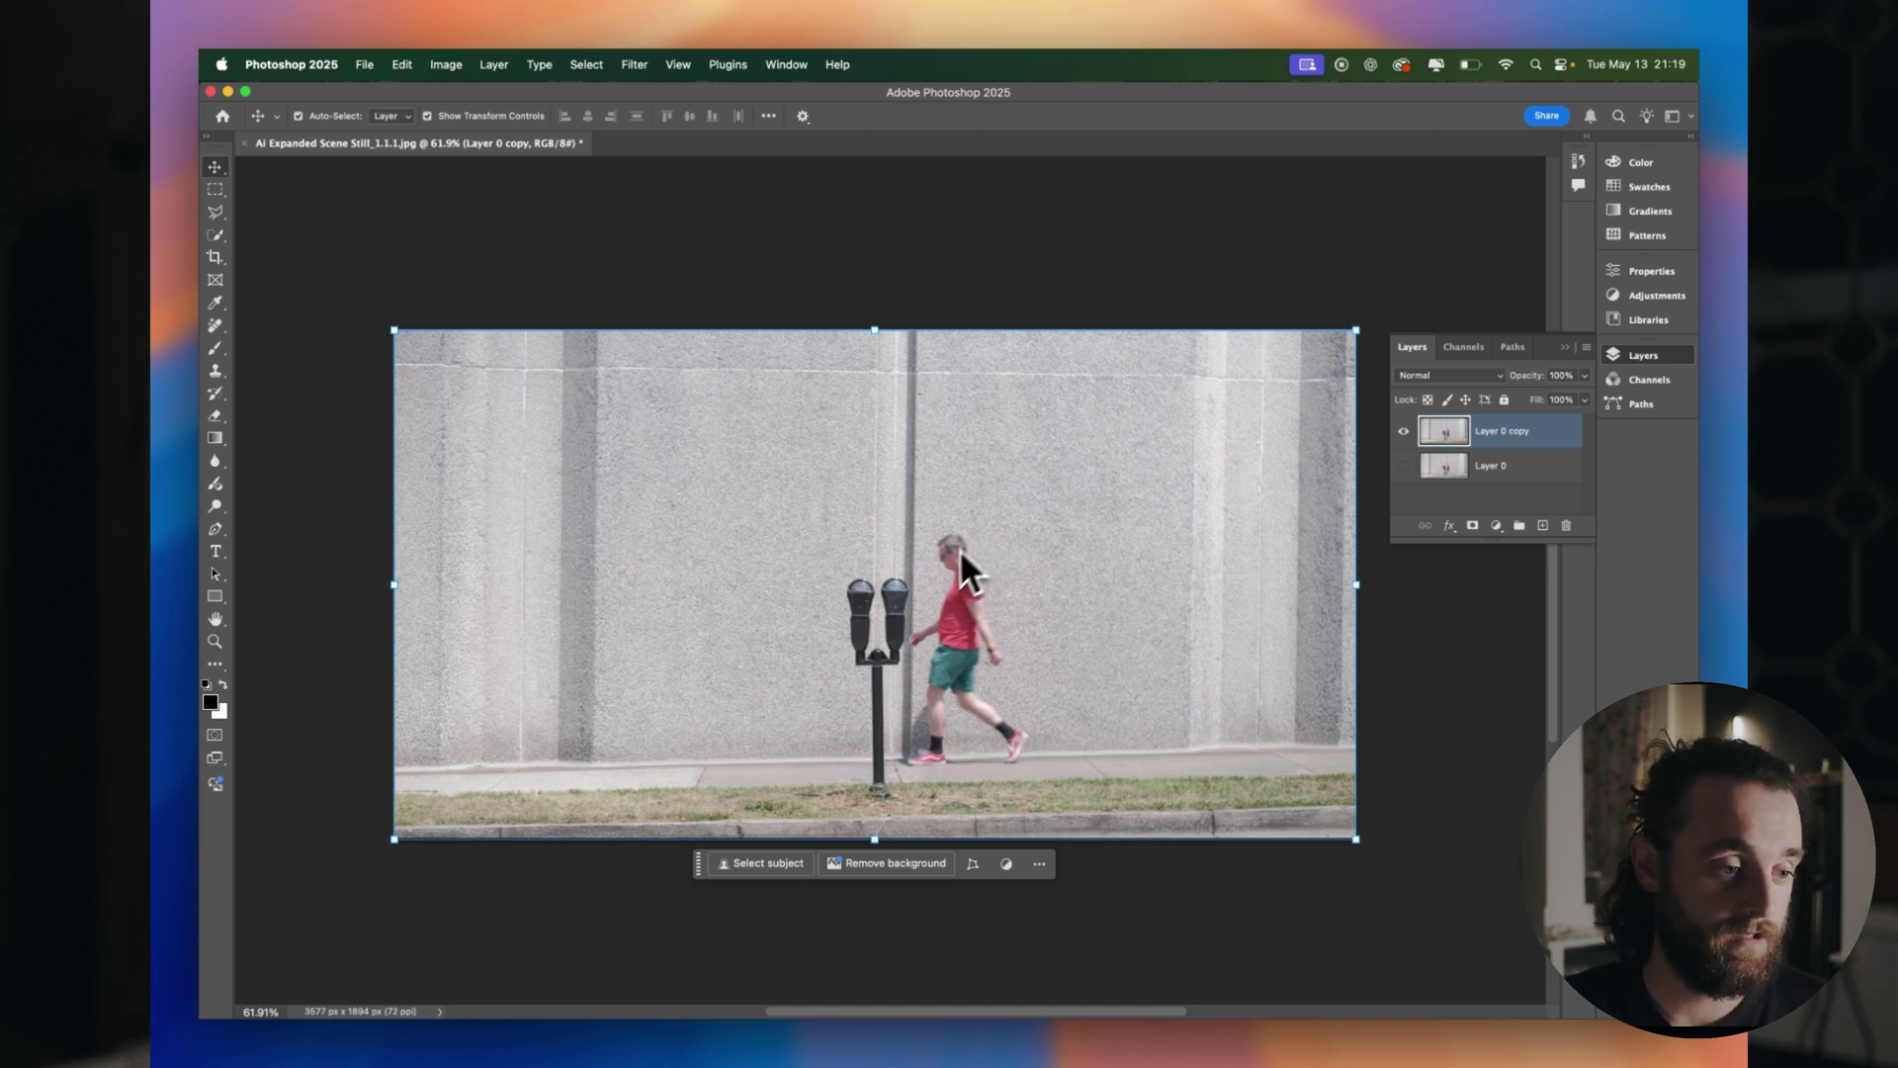
# Double the canvas size to 7154 × 3788 pixels, keeping the anchor at the centre.
pyautogui.scroll(-1, 895, 609)
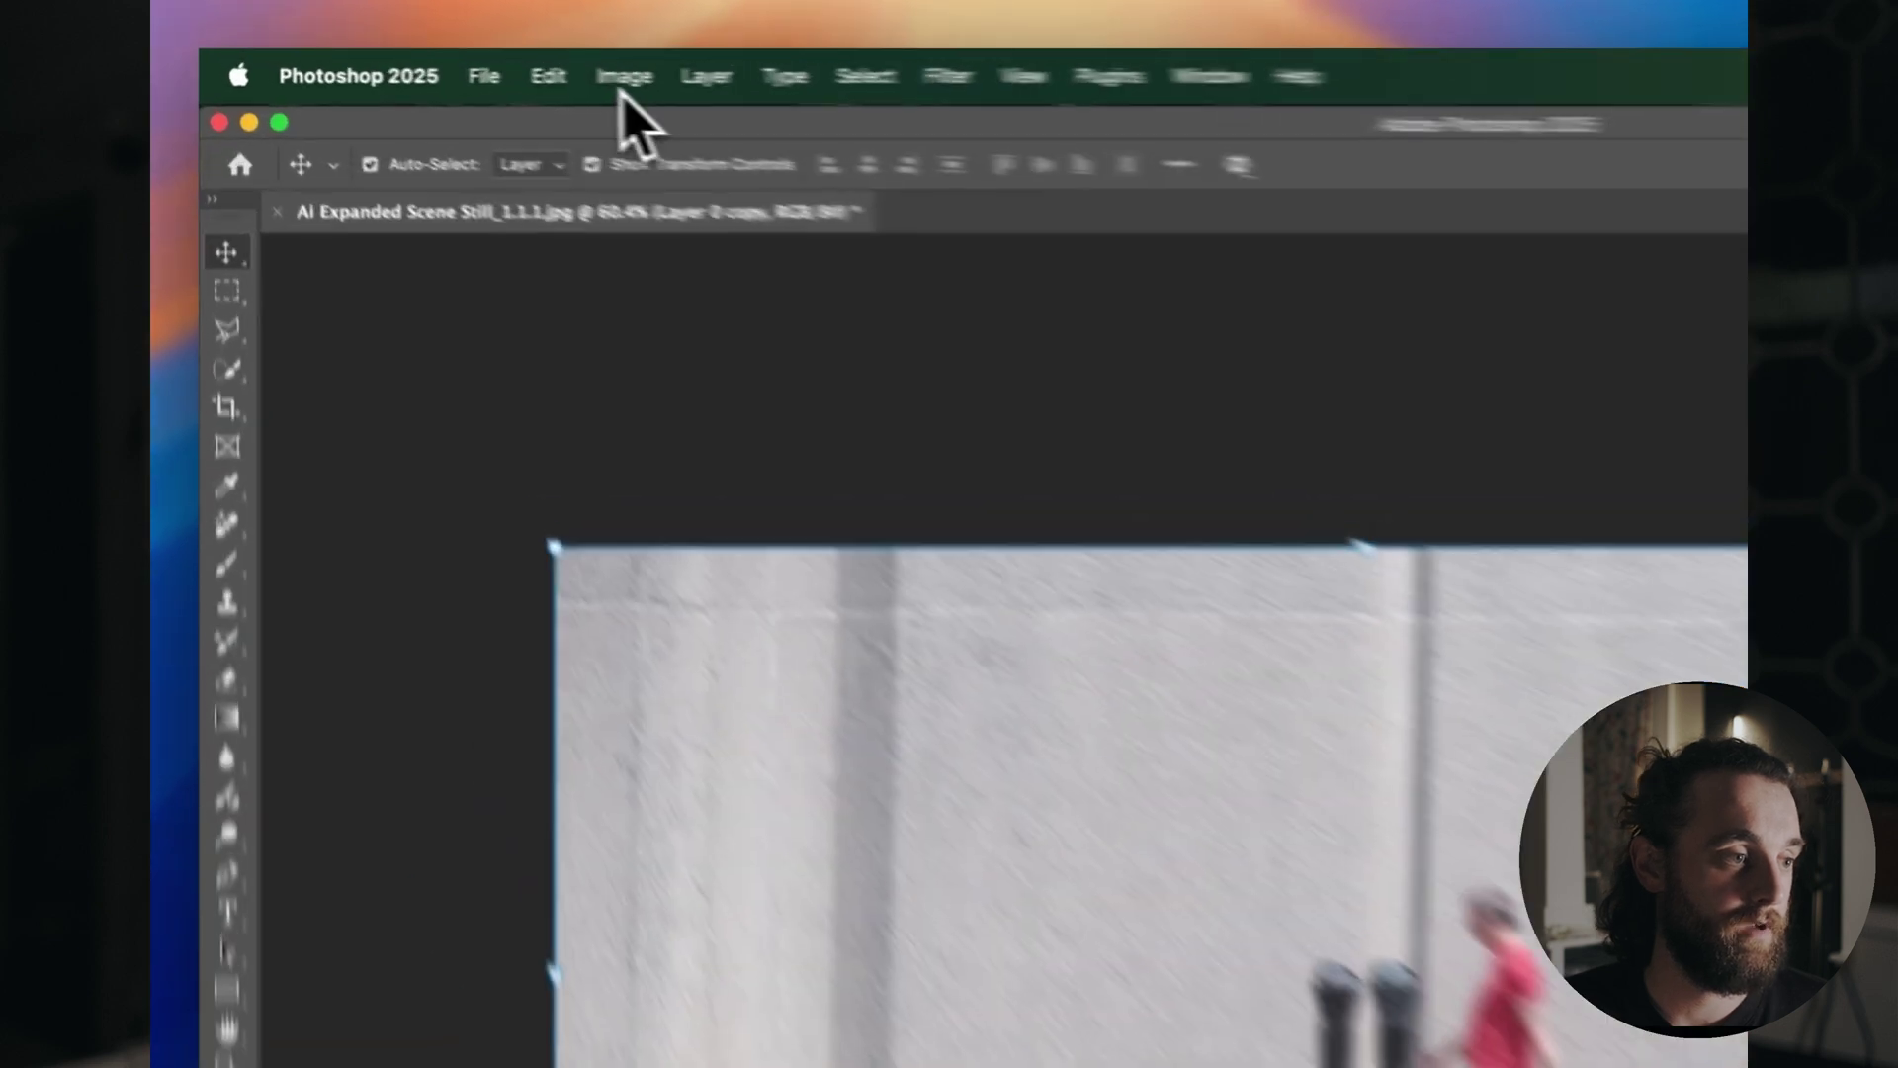
pyautogui.click(446, 64)
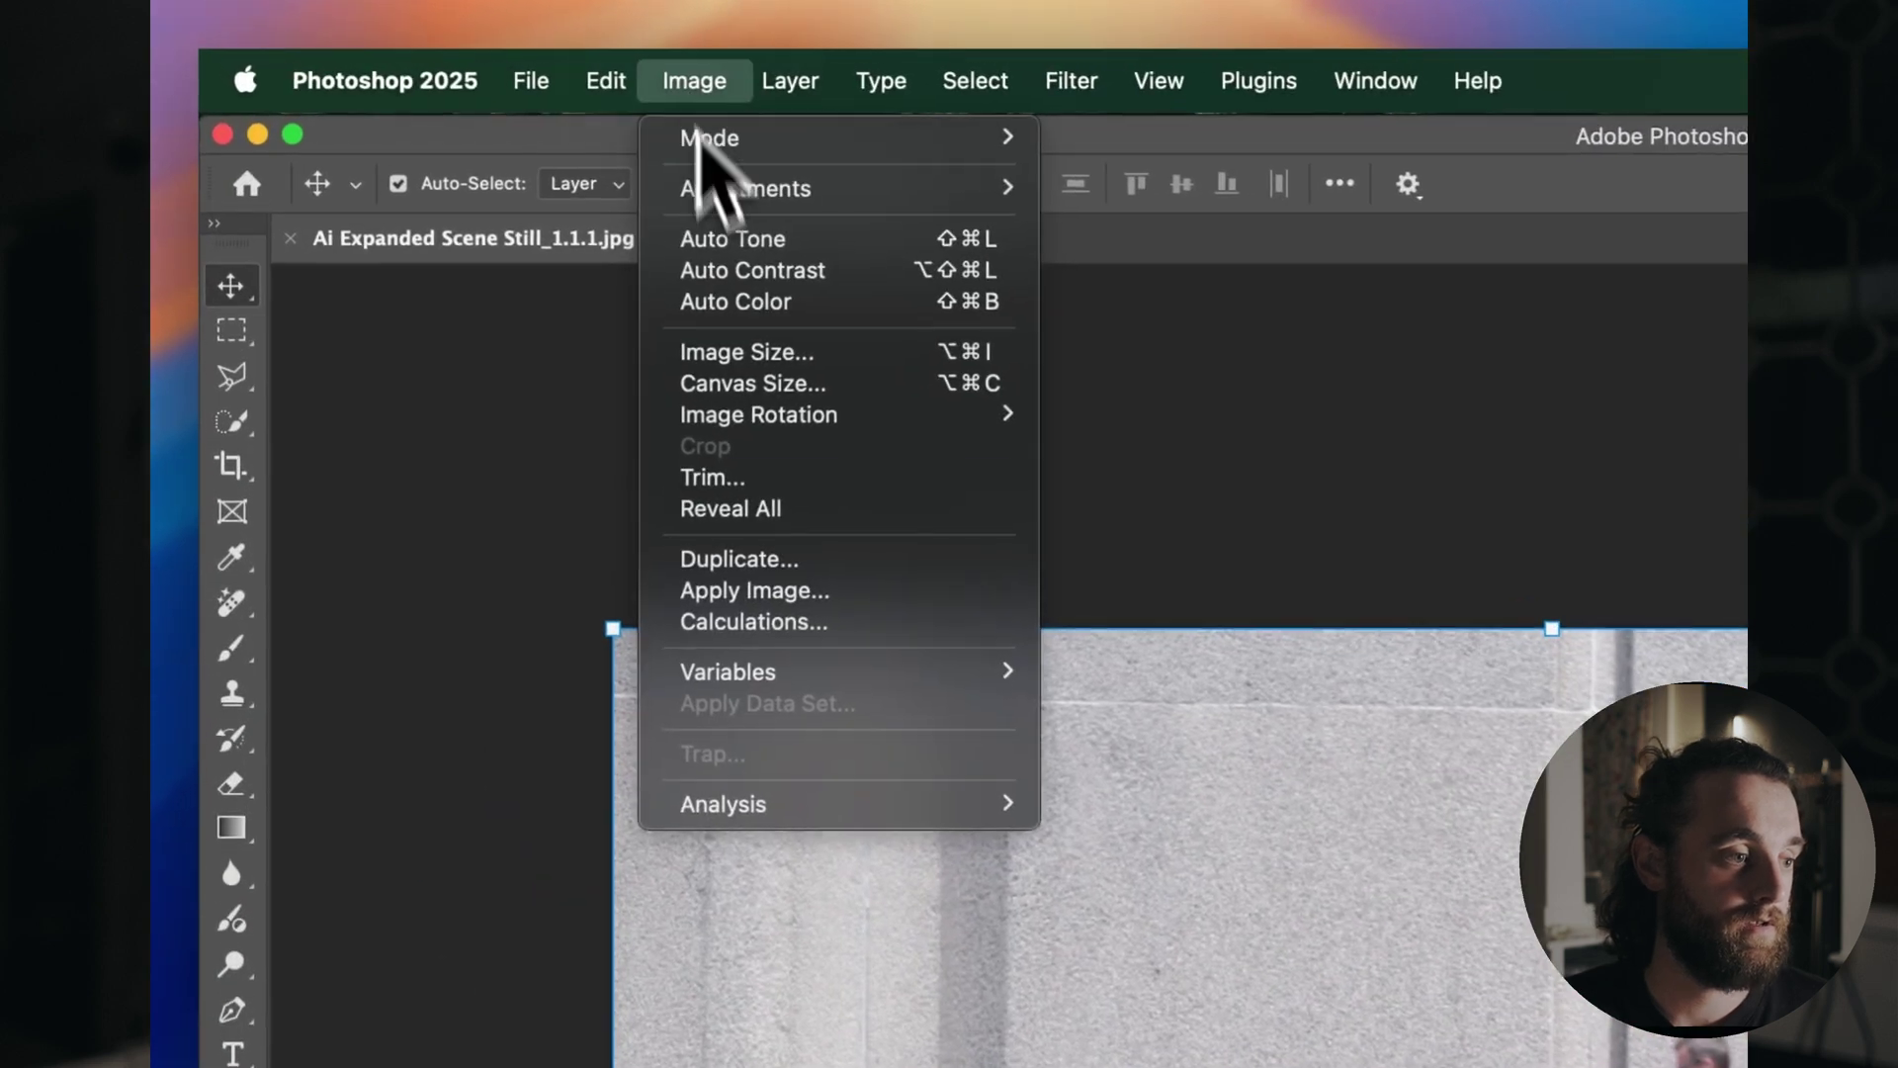
pyautogui.click(801, 396)
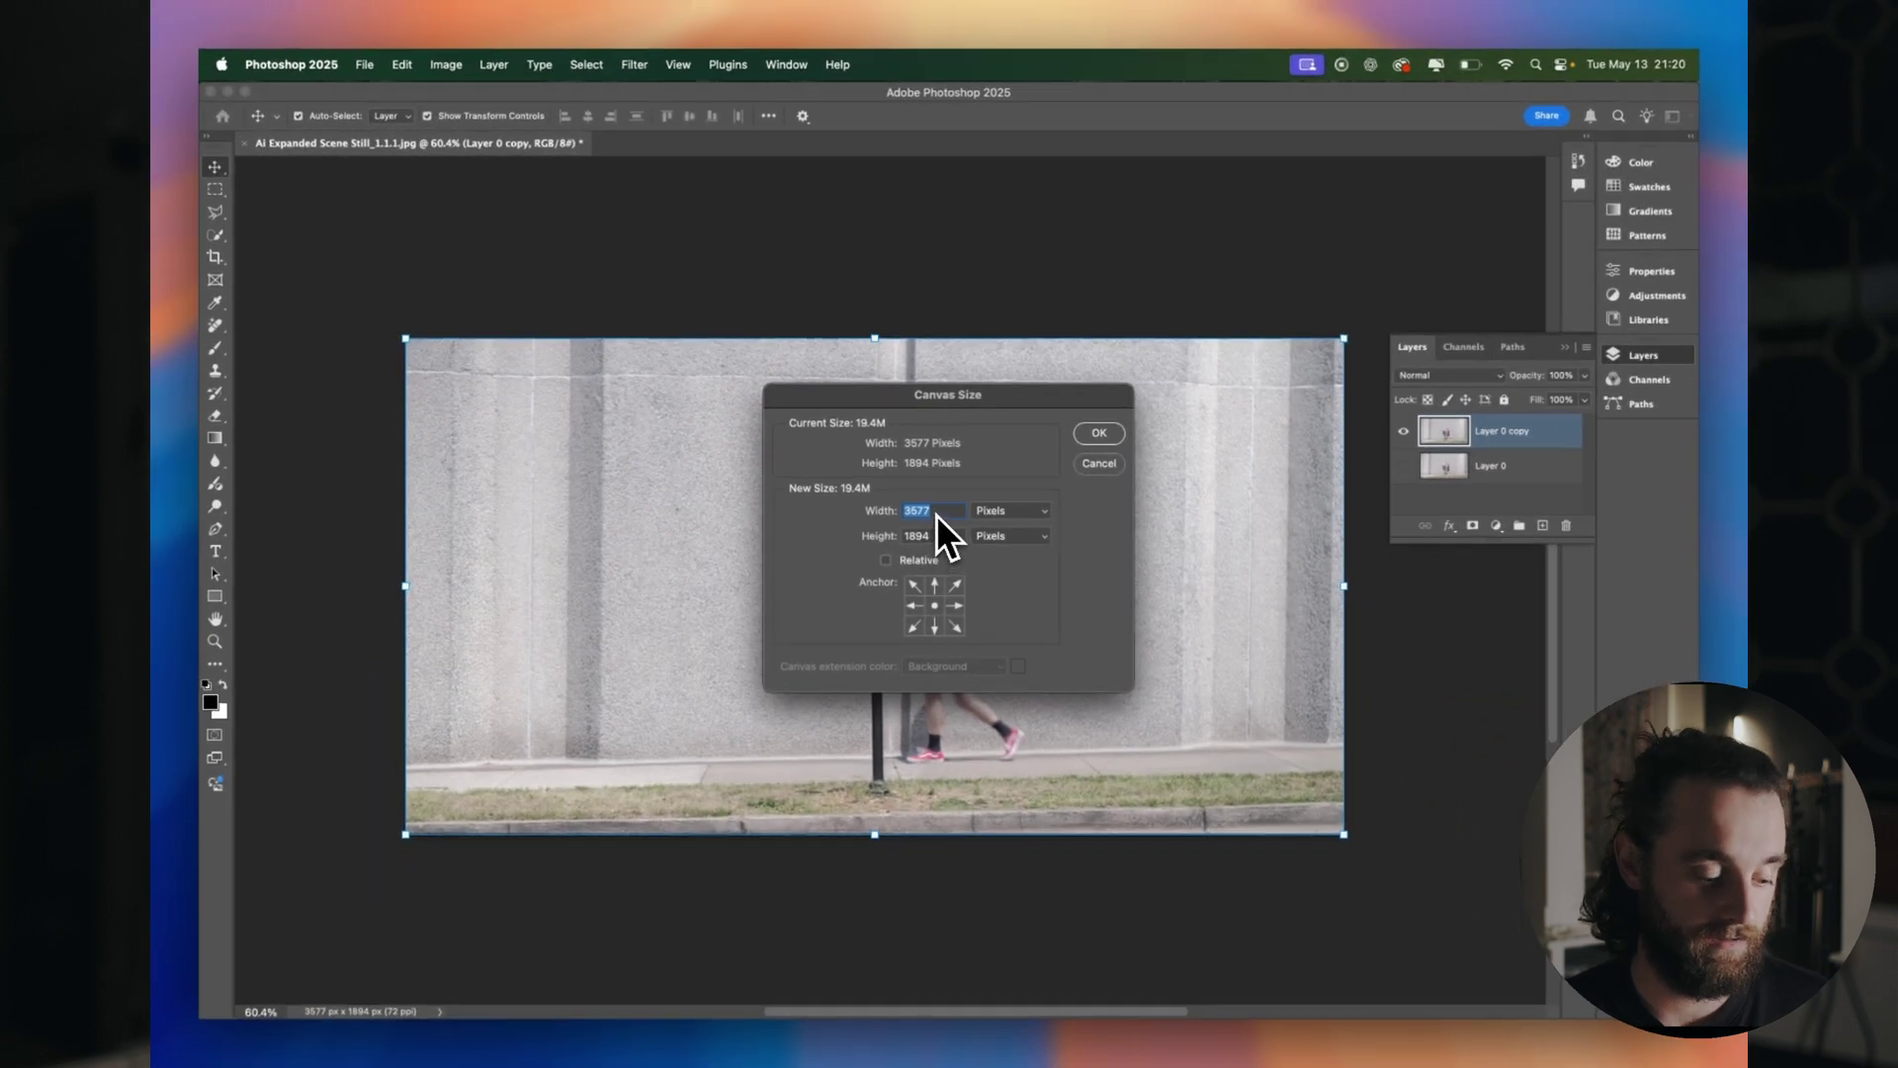
pyautogui.press('super+space')
pyautogui.write('3577')
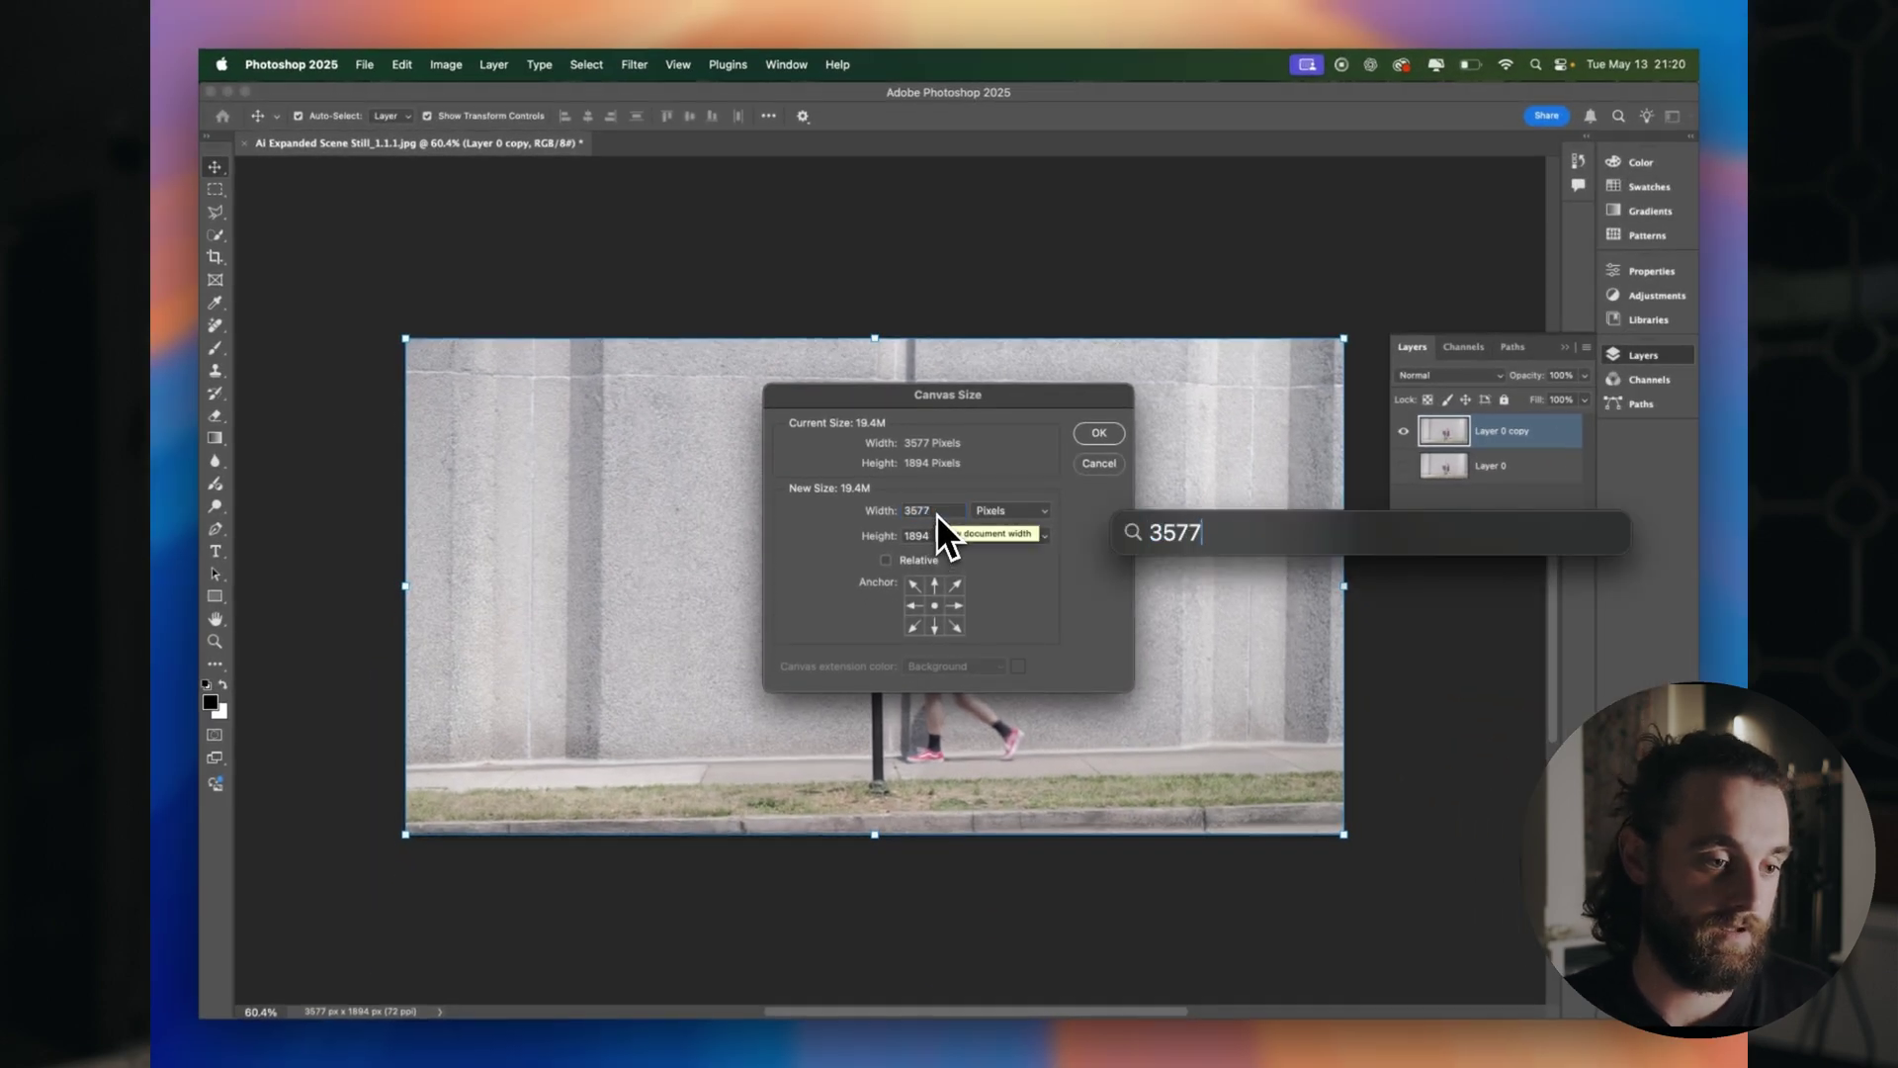
pyautogui.write('*2')
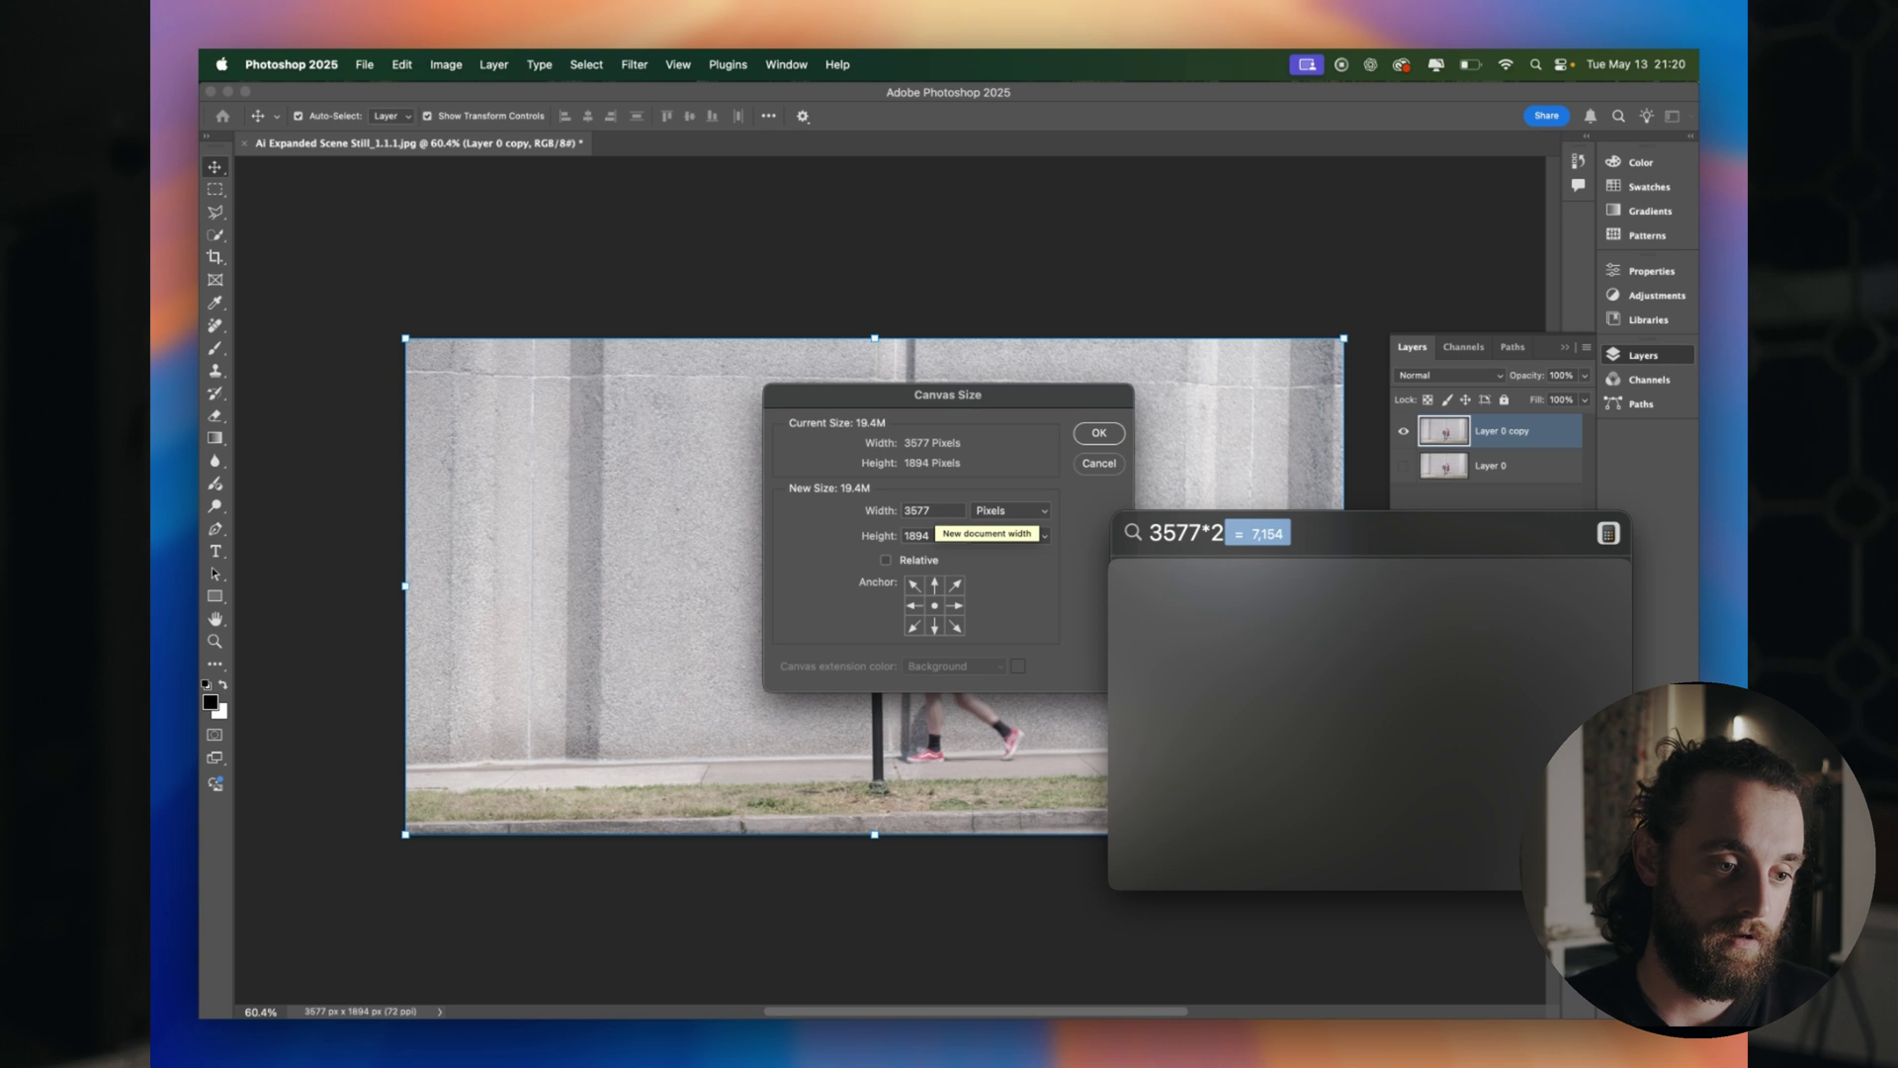
pyautogui.press('Escape')
pyautogui.write('7154')
pyautogui.press('Tab')
pyautogui.write('3788')
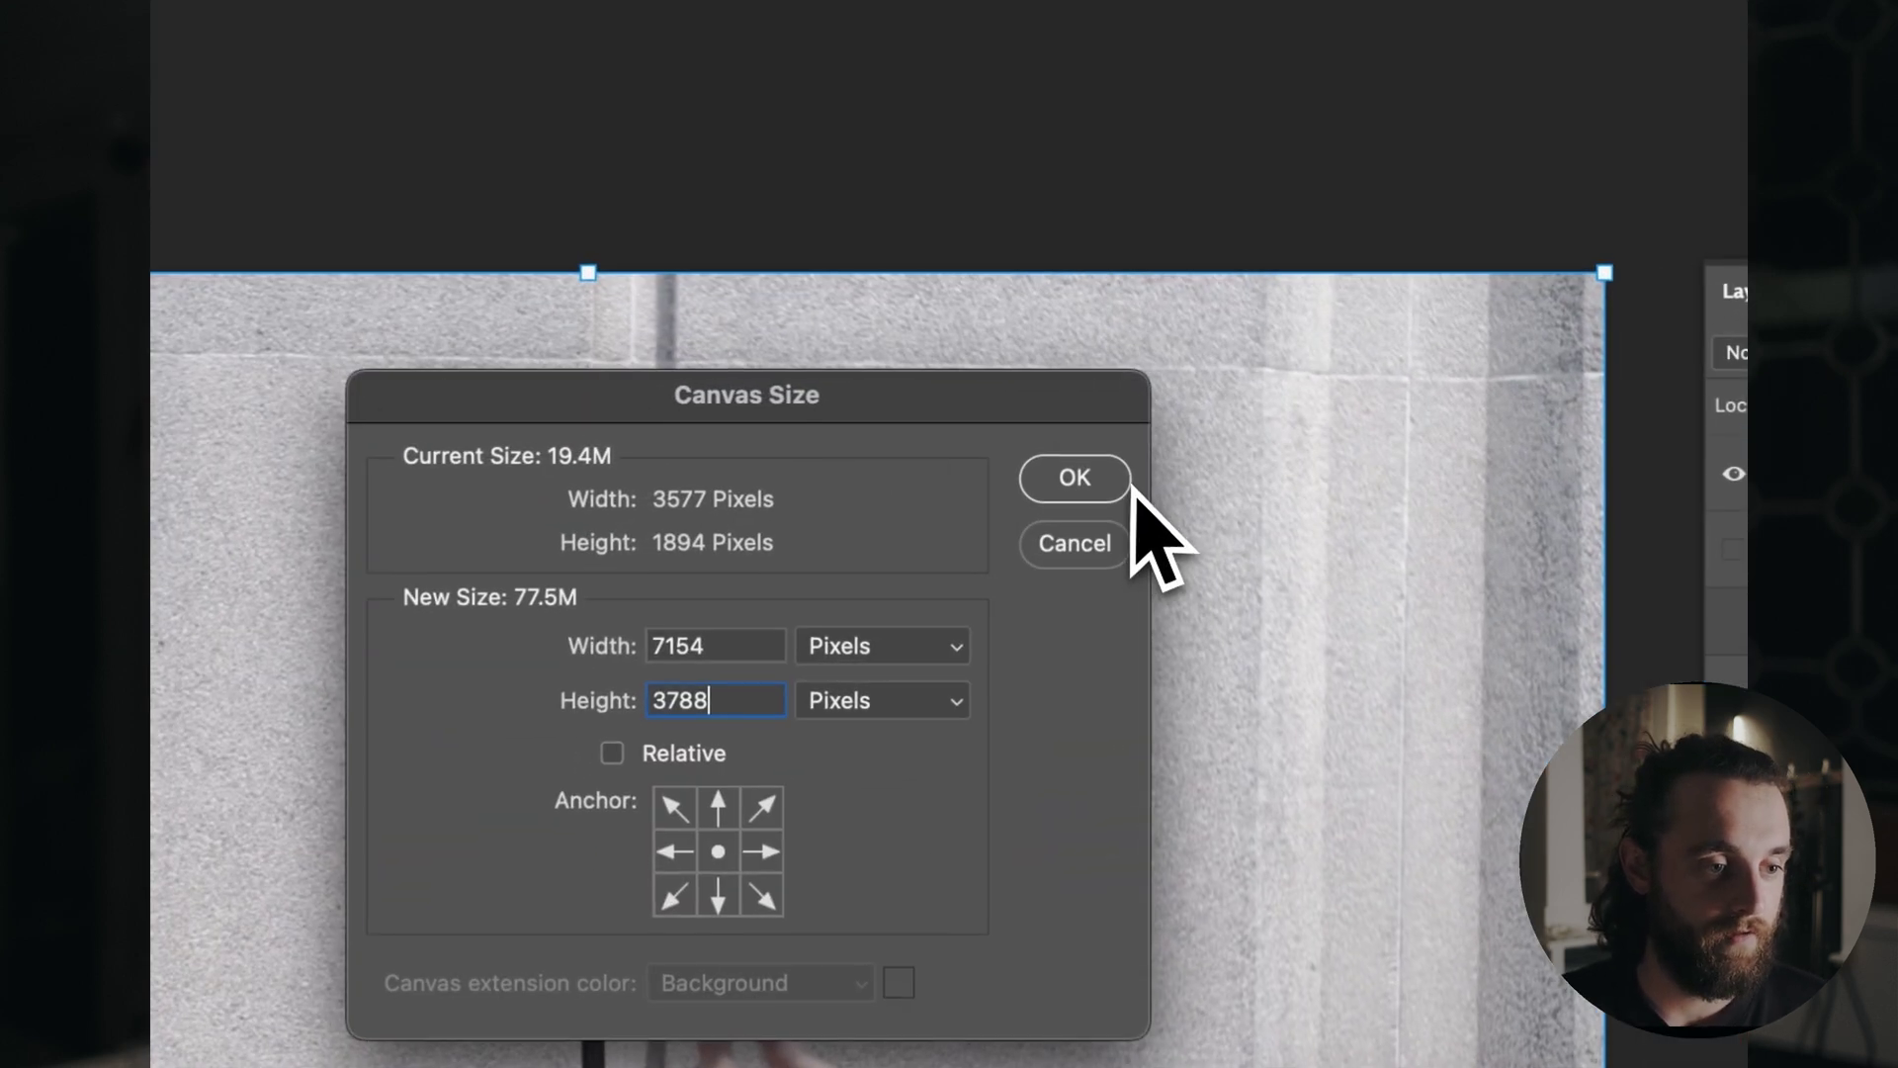
pyautogui.click(1099, 485)
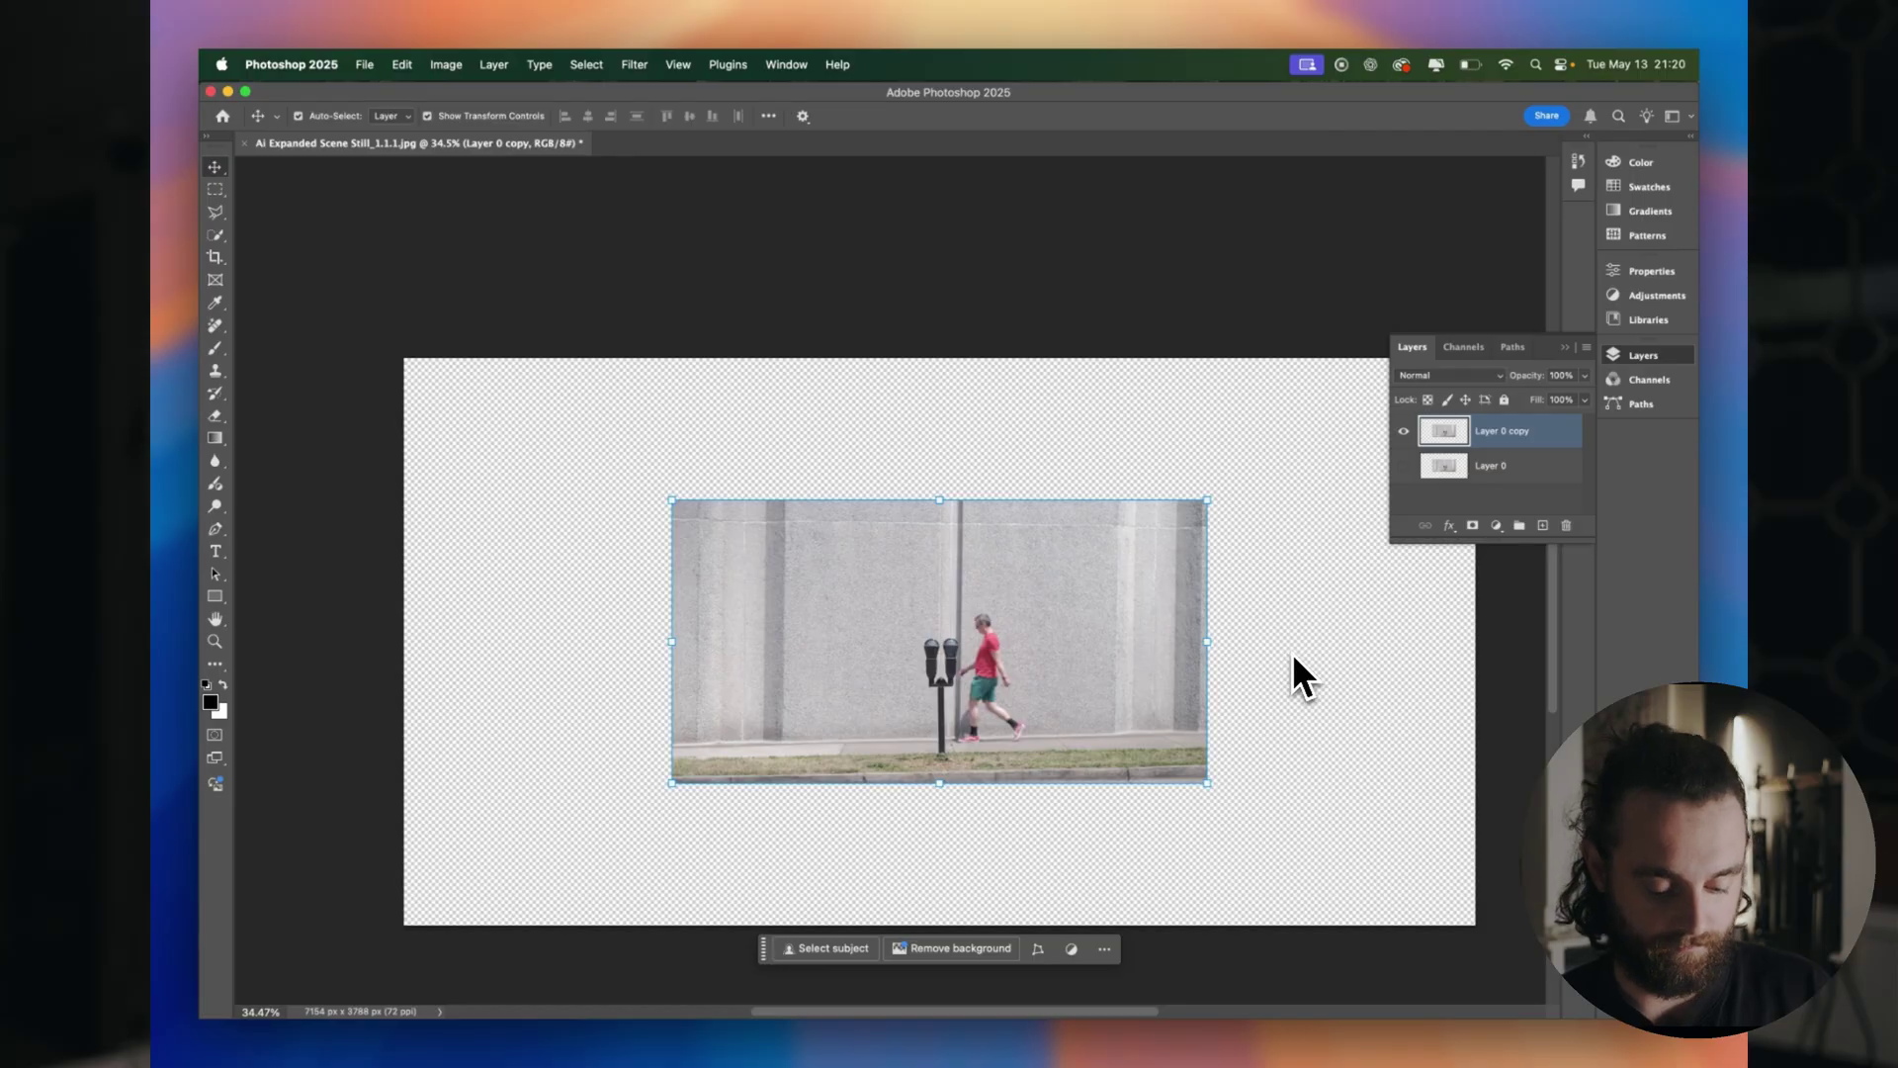
# Move the Layer 0 copy image straight down to the canvas's bottom edge, keeping it horizontally centred.
pyautogui.scroll(-2, 517, 648)
pyautogui.scroll(-1, 1147, 803)
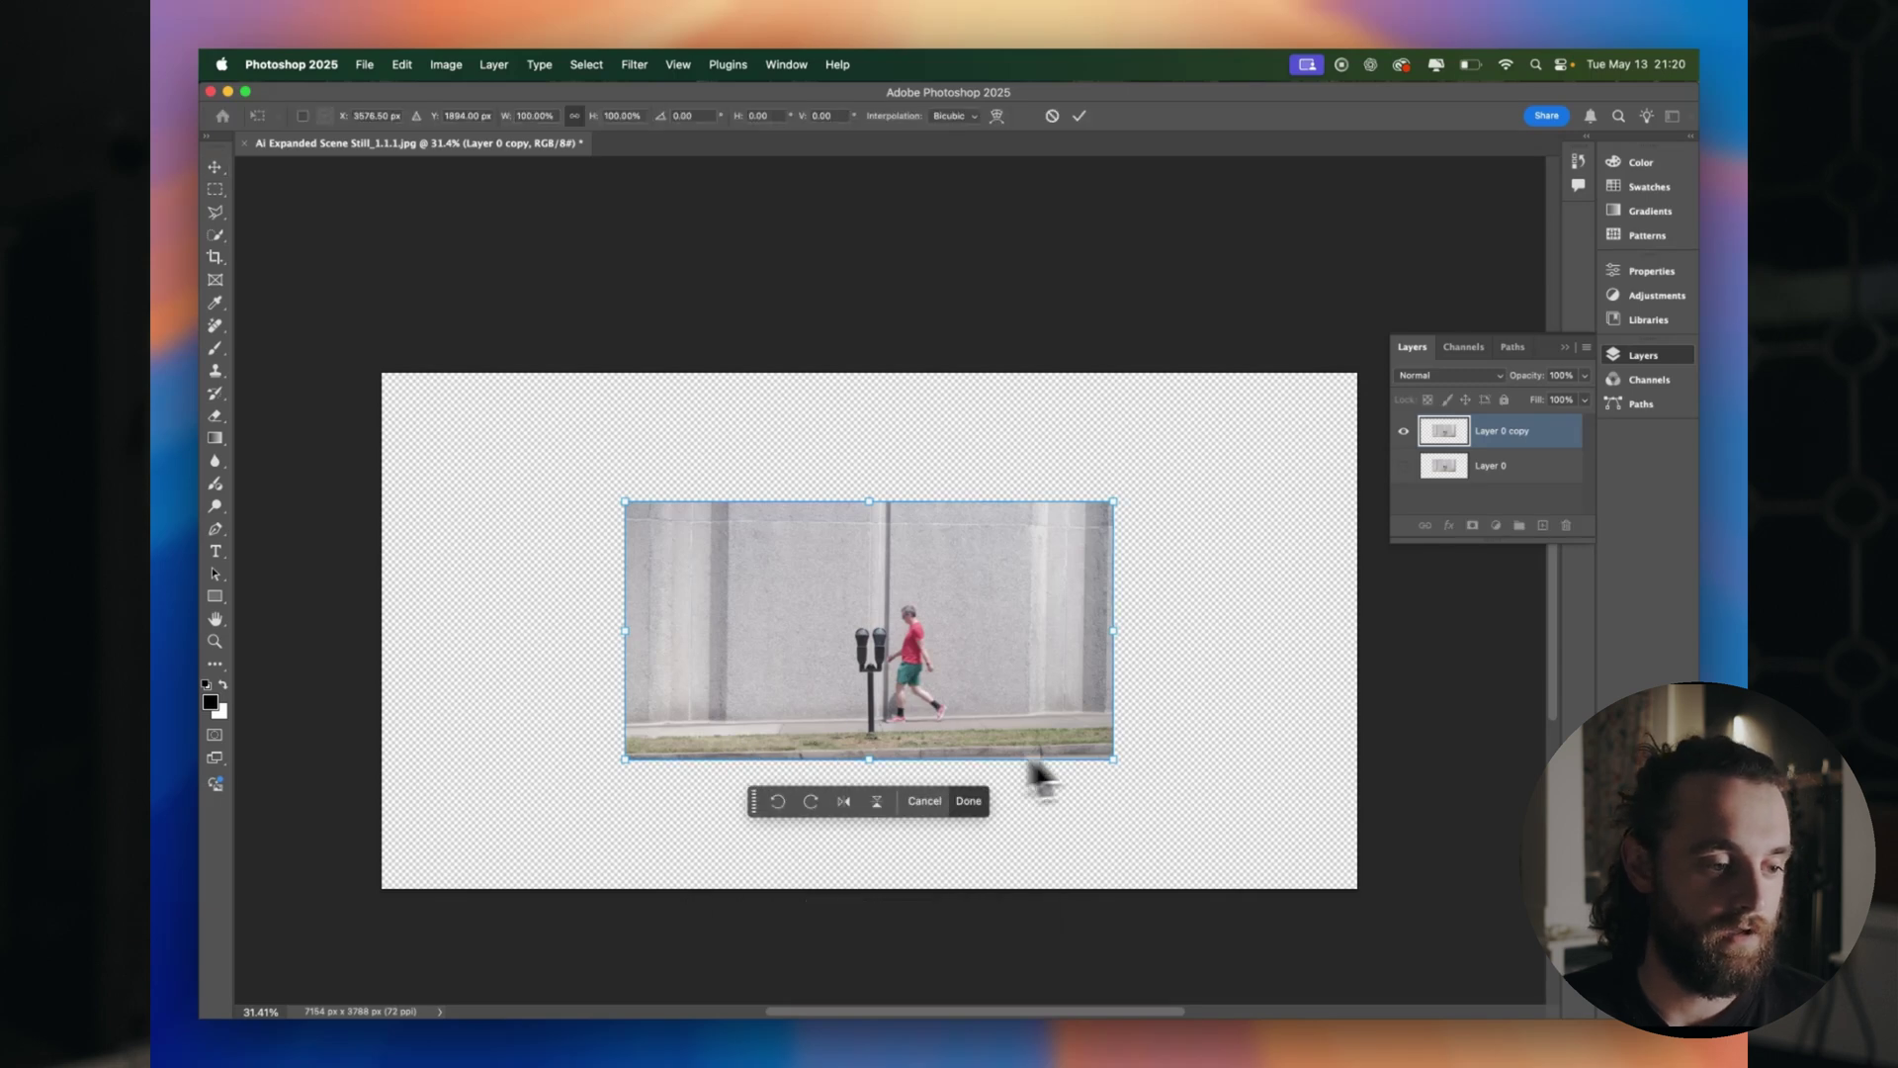
pyautogui.press('super+t')
pyautogui.moveTo(918, 712); pyautogui.dragTo(906, 836)
pyautogui.press('Return')
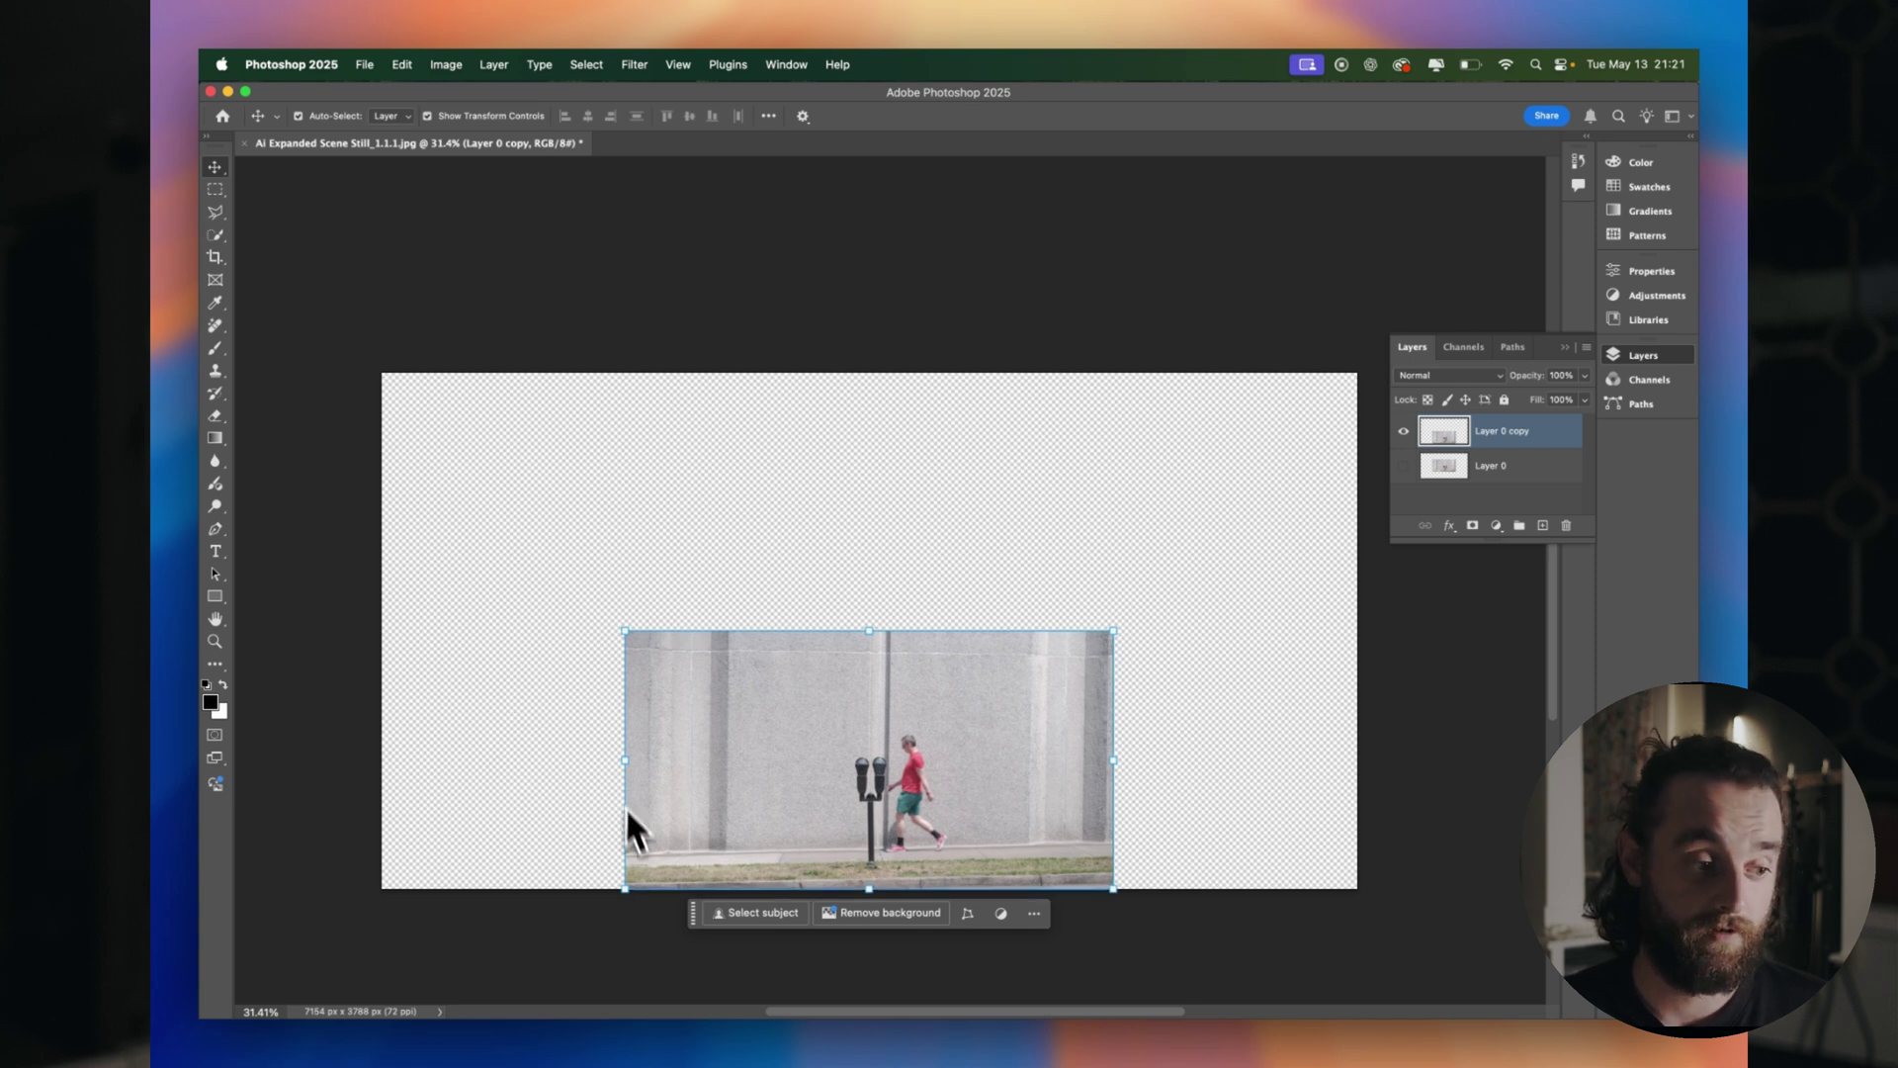
# Select the whole street image with the Quick Selection tool and invert the selection to cover the empty canvas around it.
pyautogui.moveTo(693, 913); pyautogui.dragTo(715, 340)
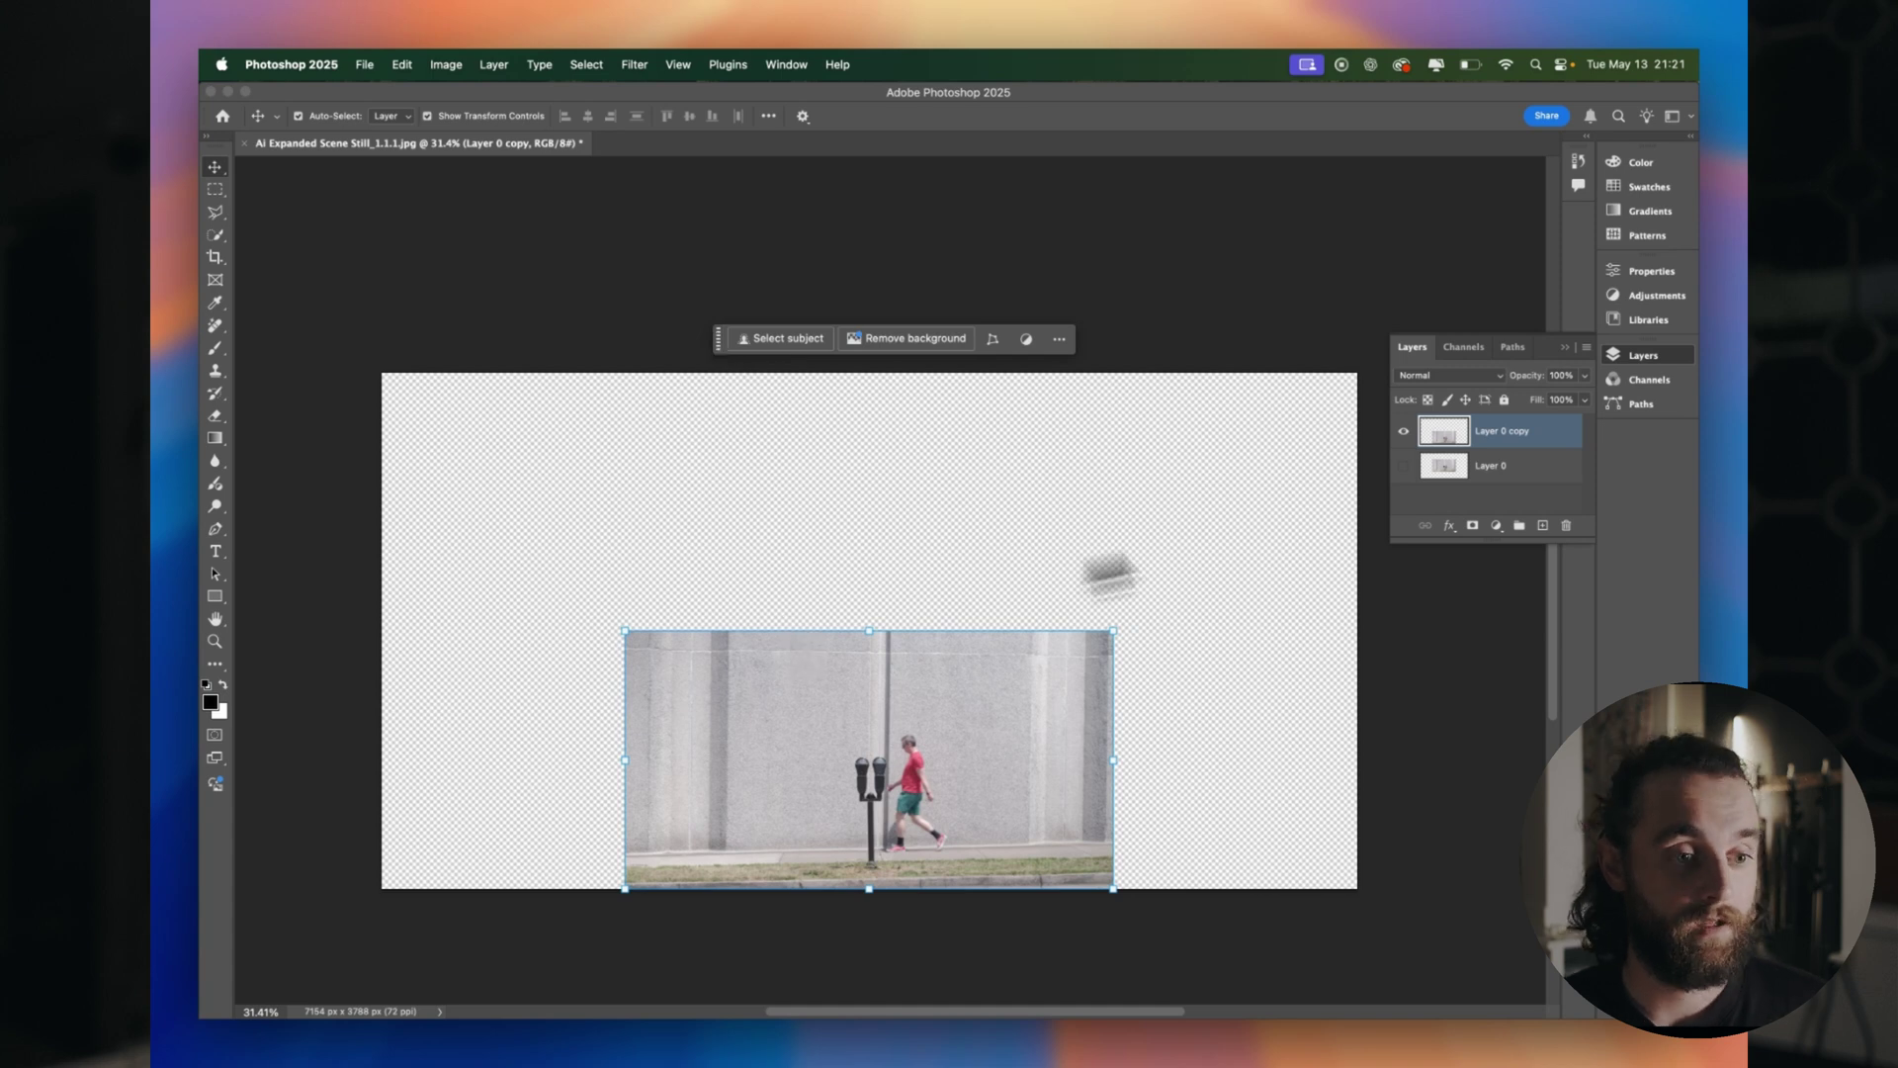
pyautogui.press('w')
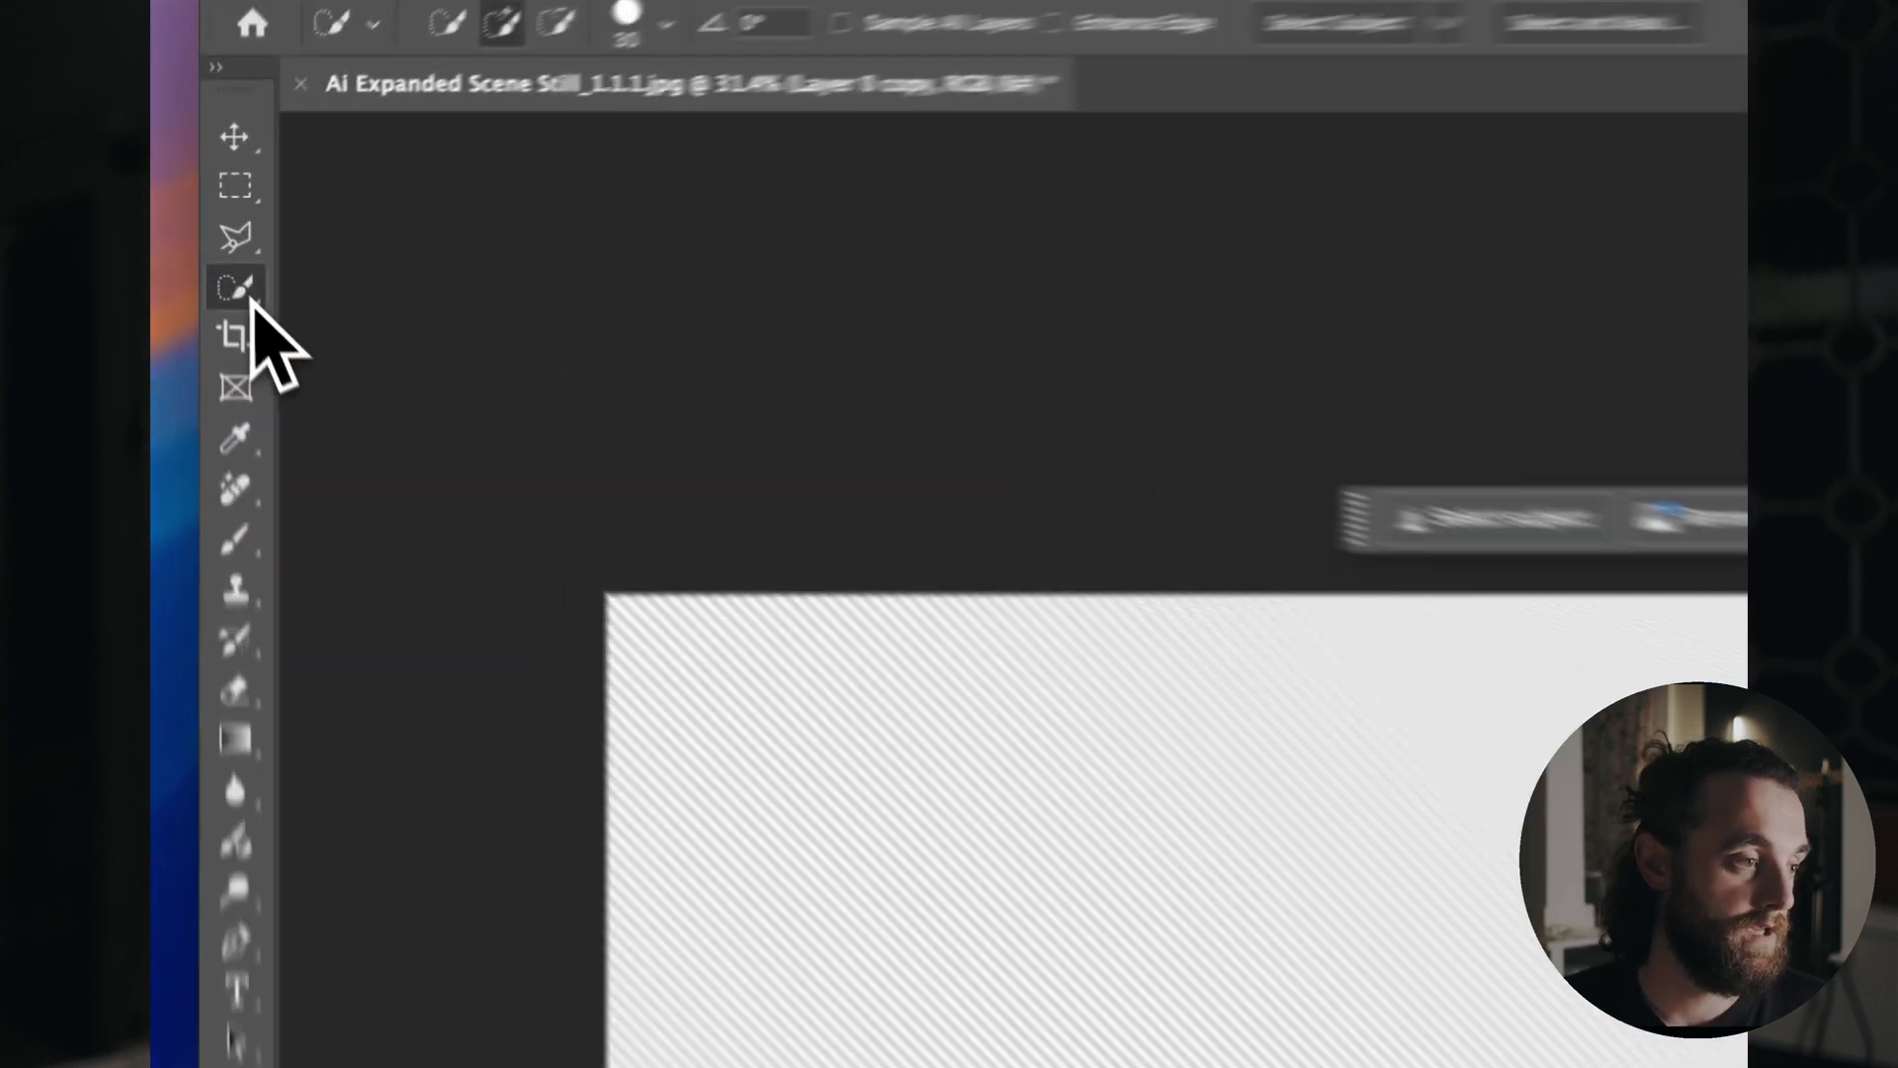
pyautogui.rightClick(214, 234)
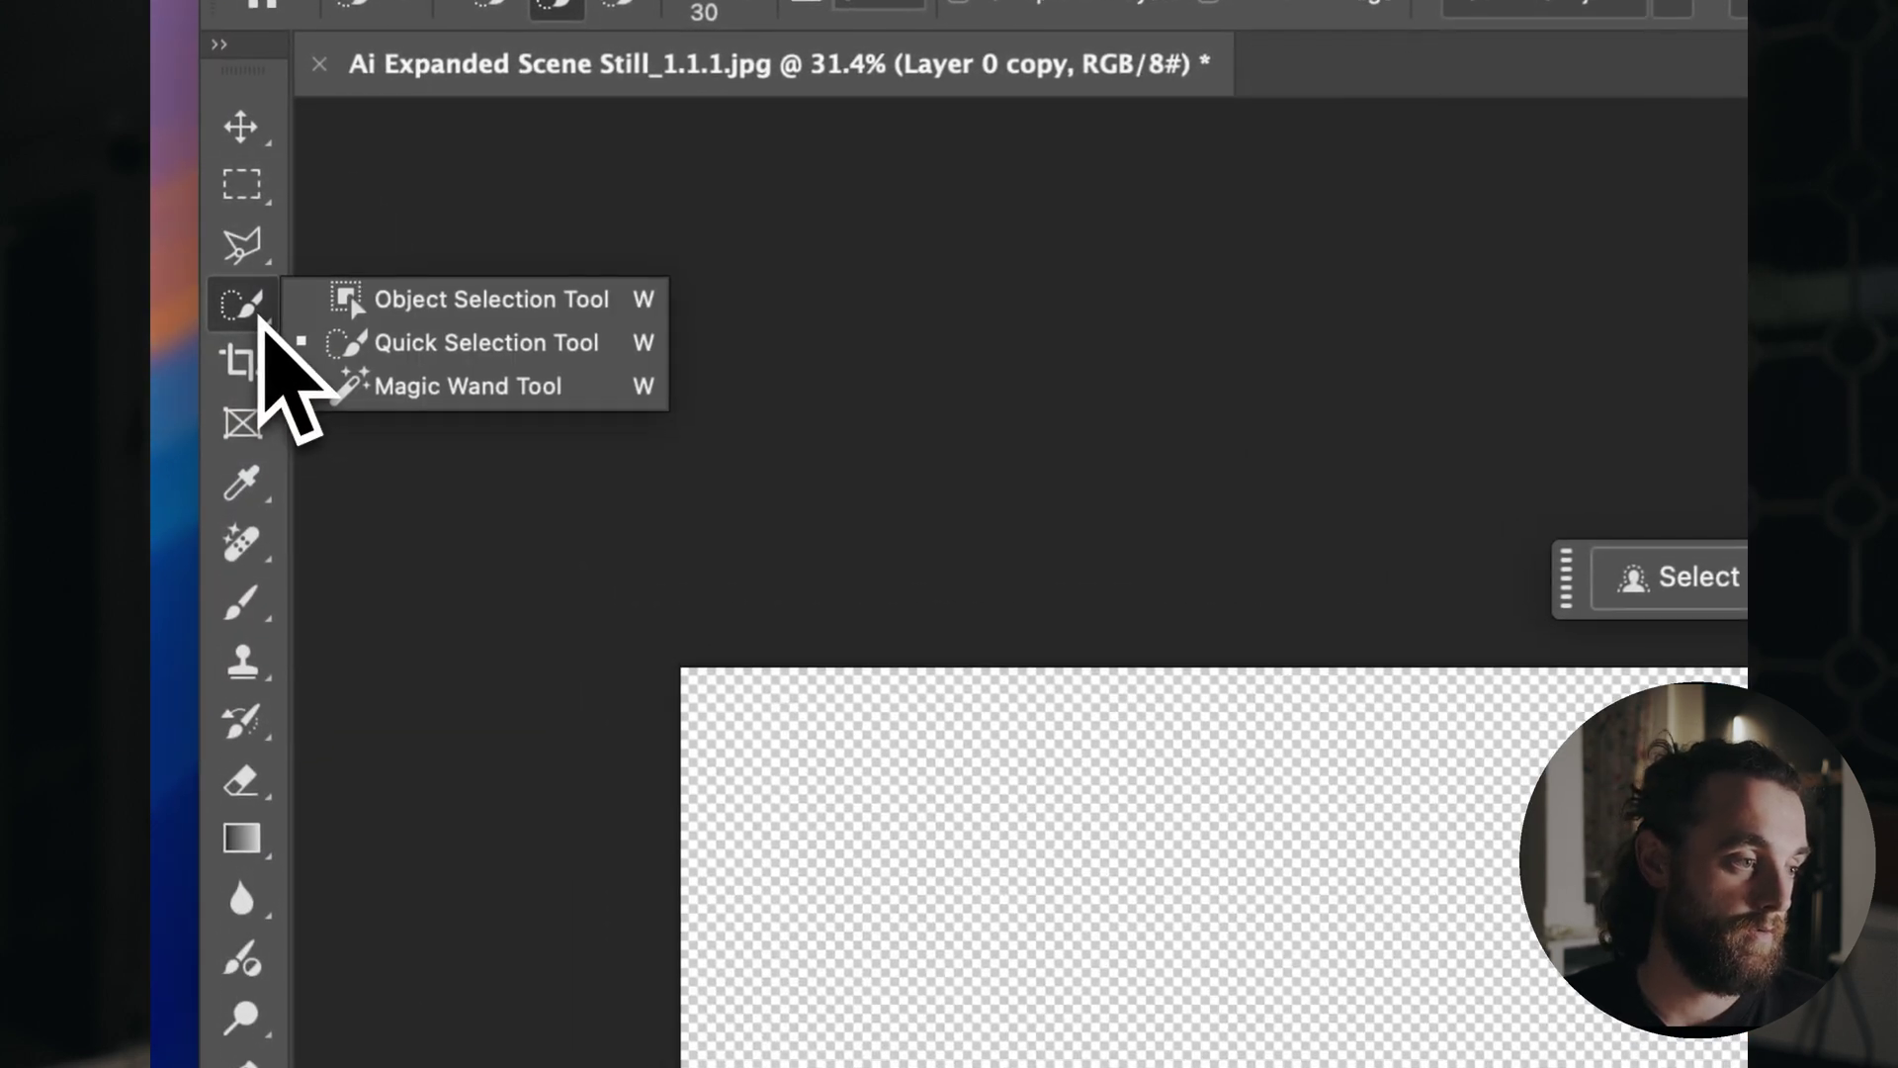
pyautogui.click(457, 346)
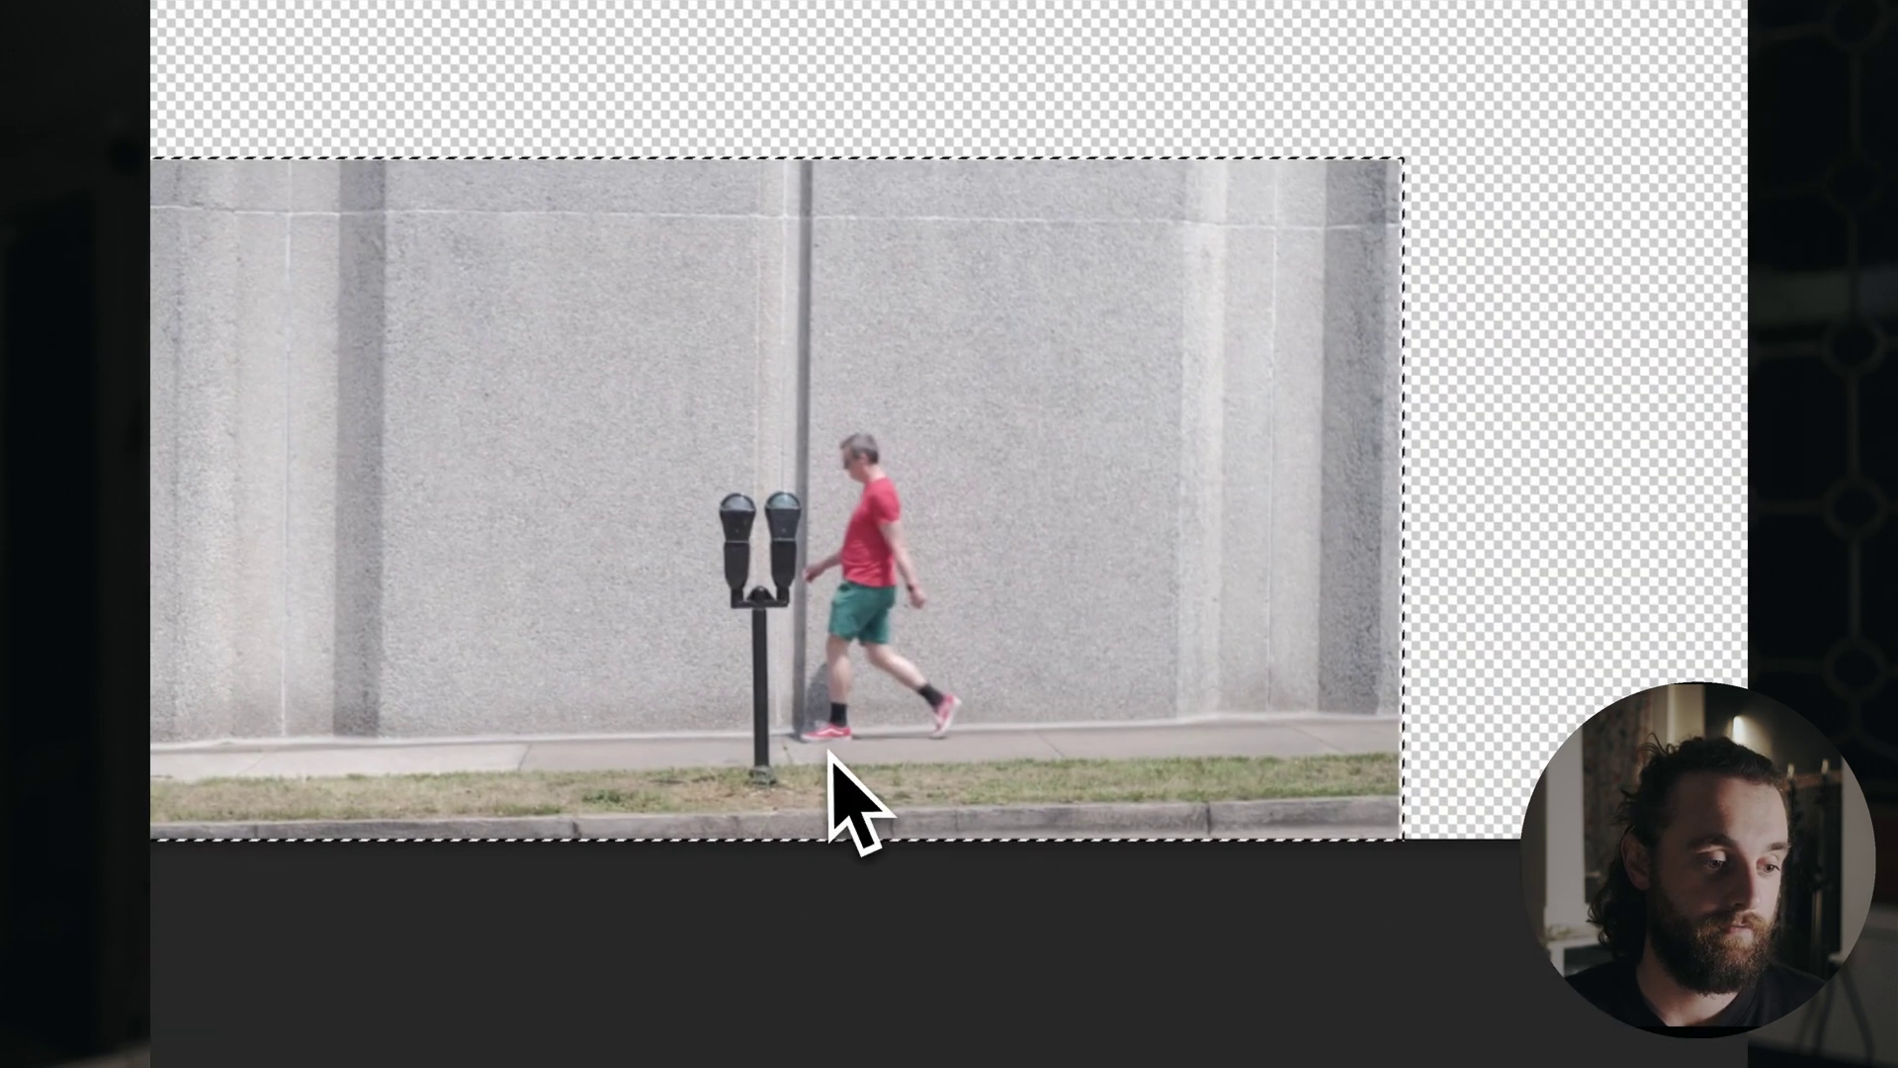
pyautogui.click(835, 759)
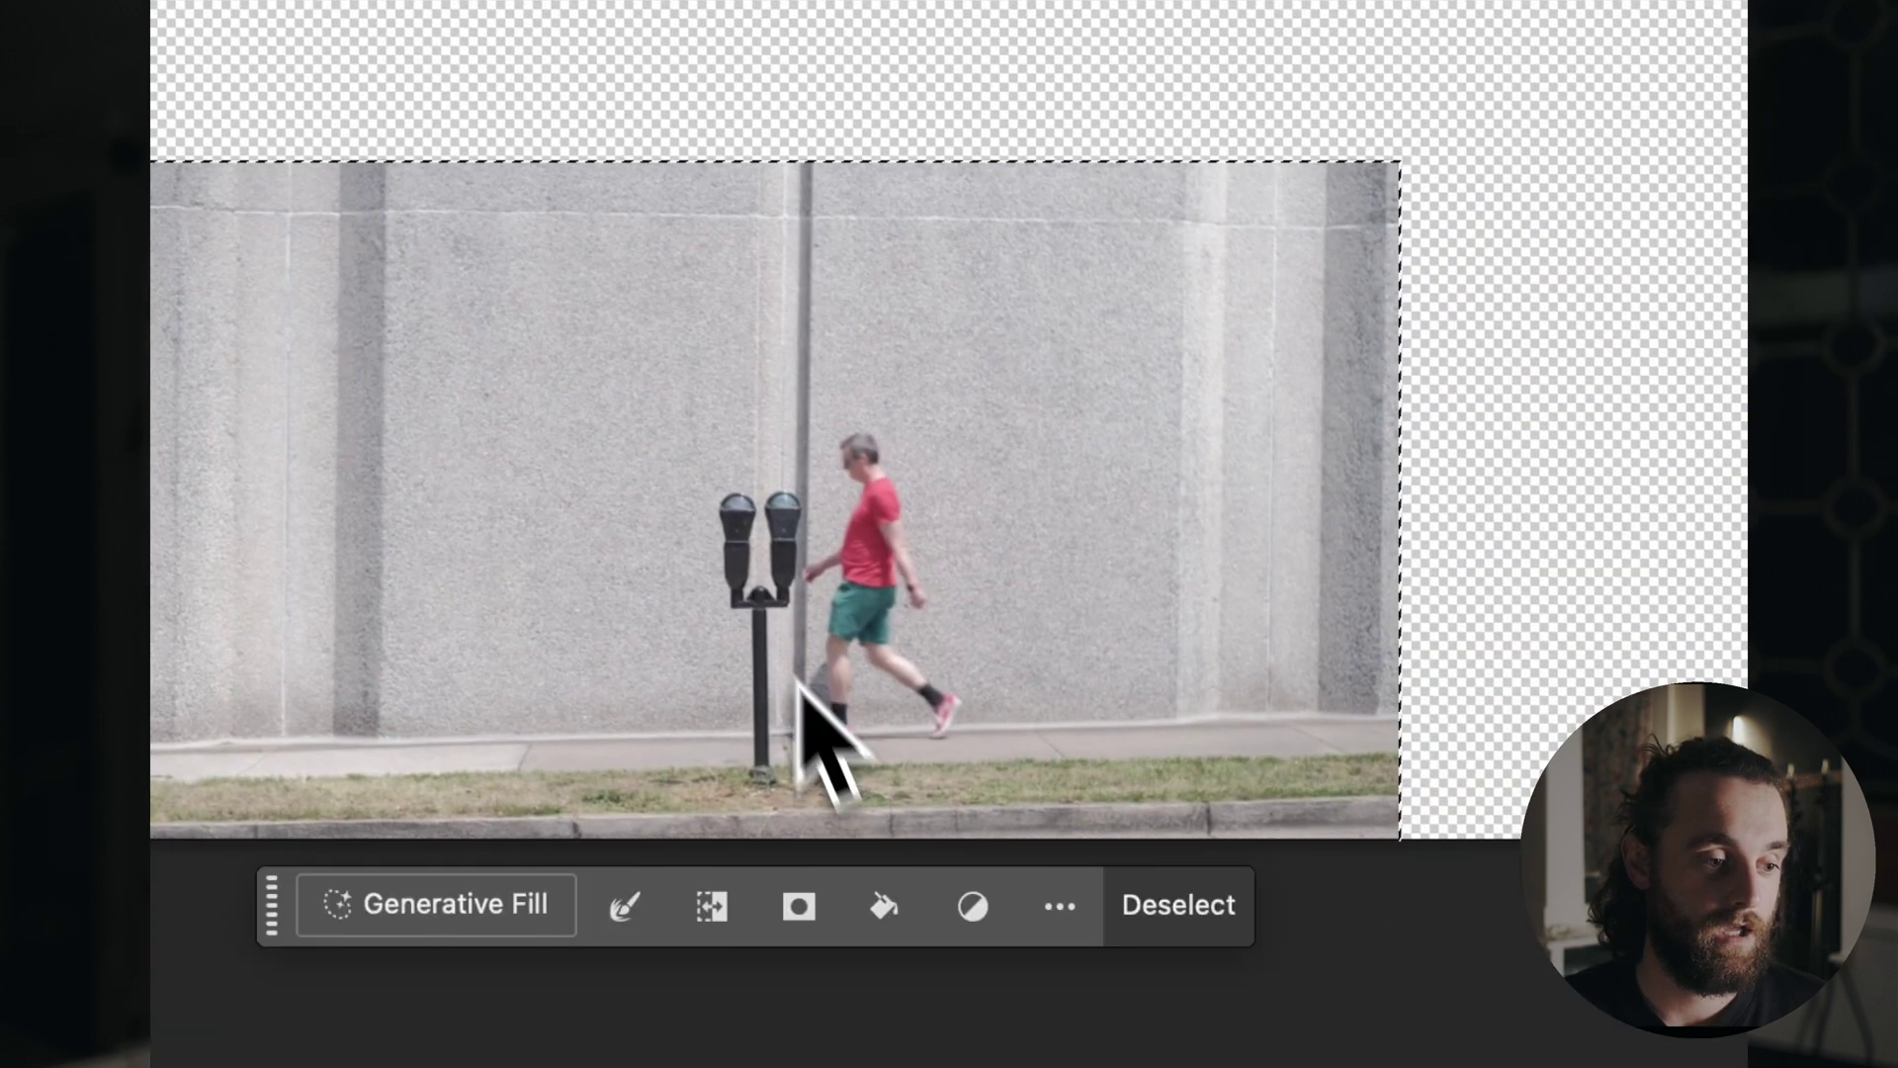
pyautogui.rightClick(647, 440)
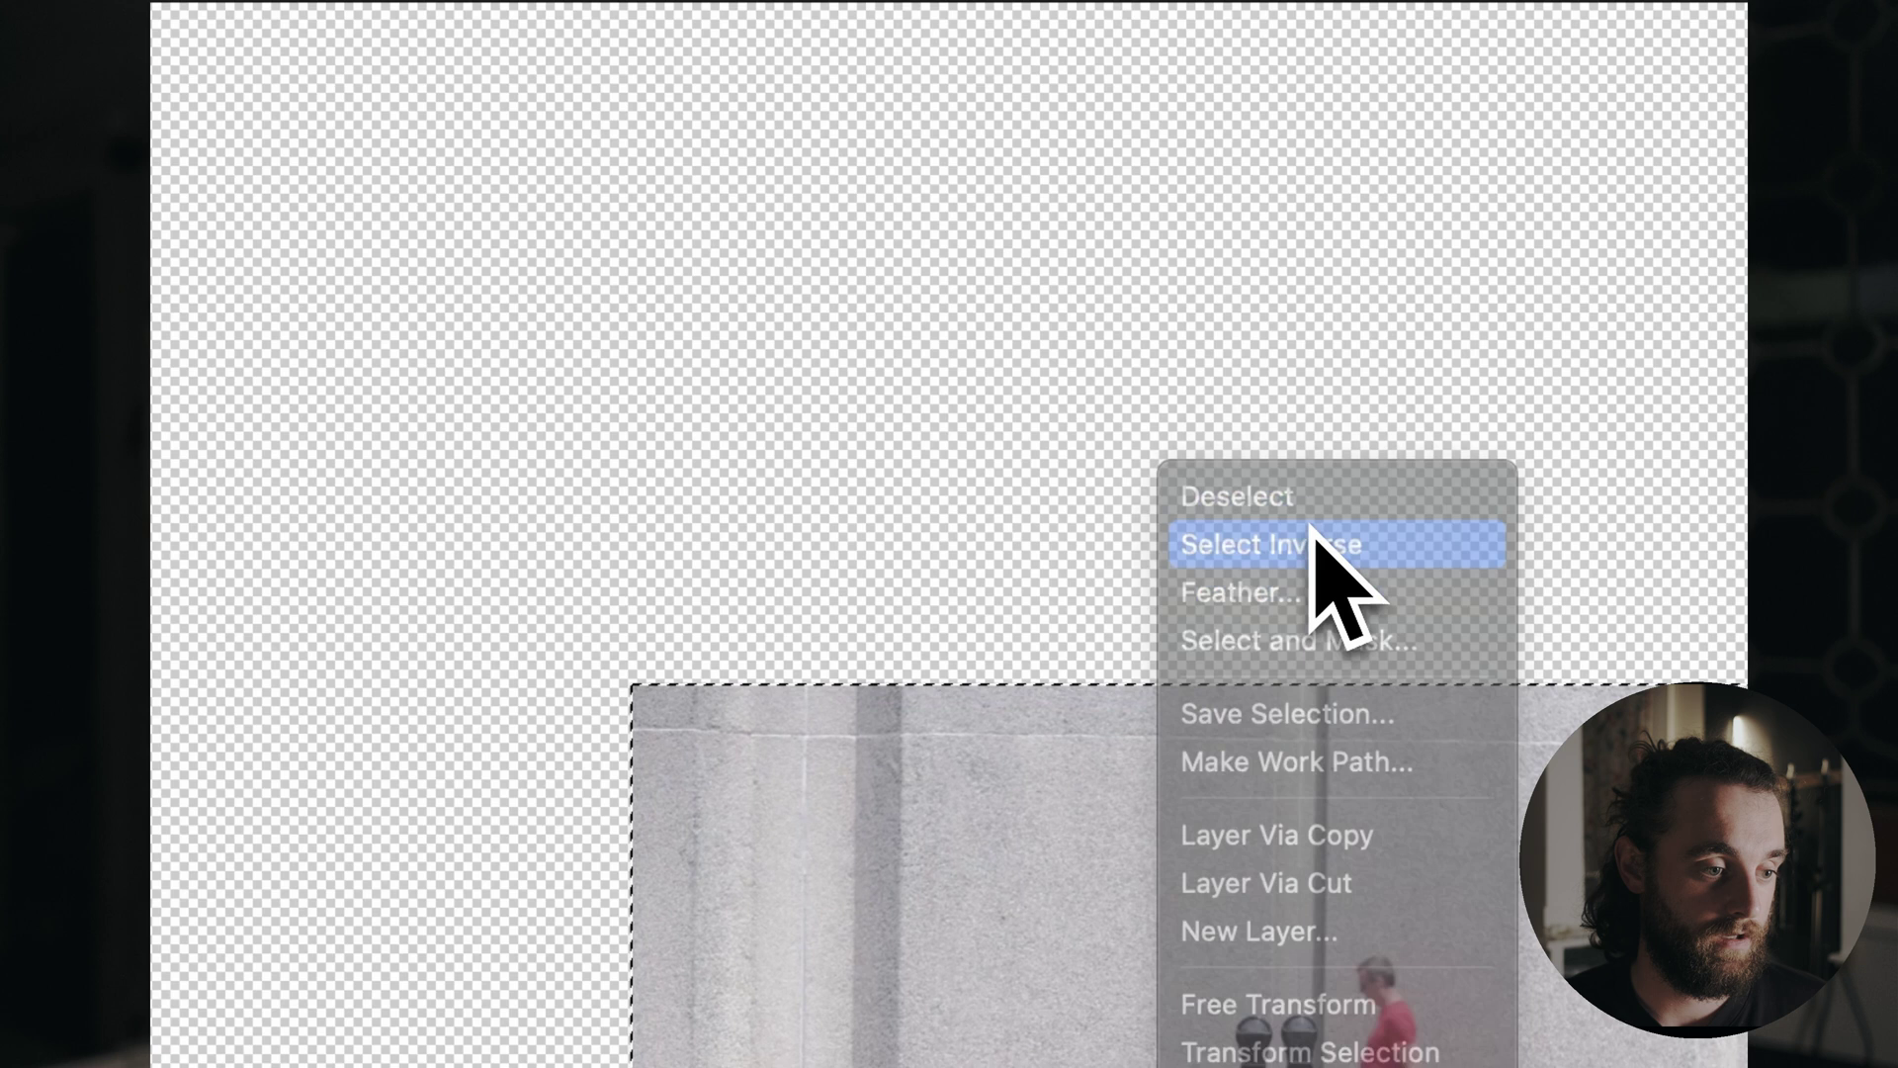
pyautogui.click(1313, 538)
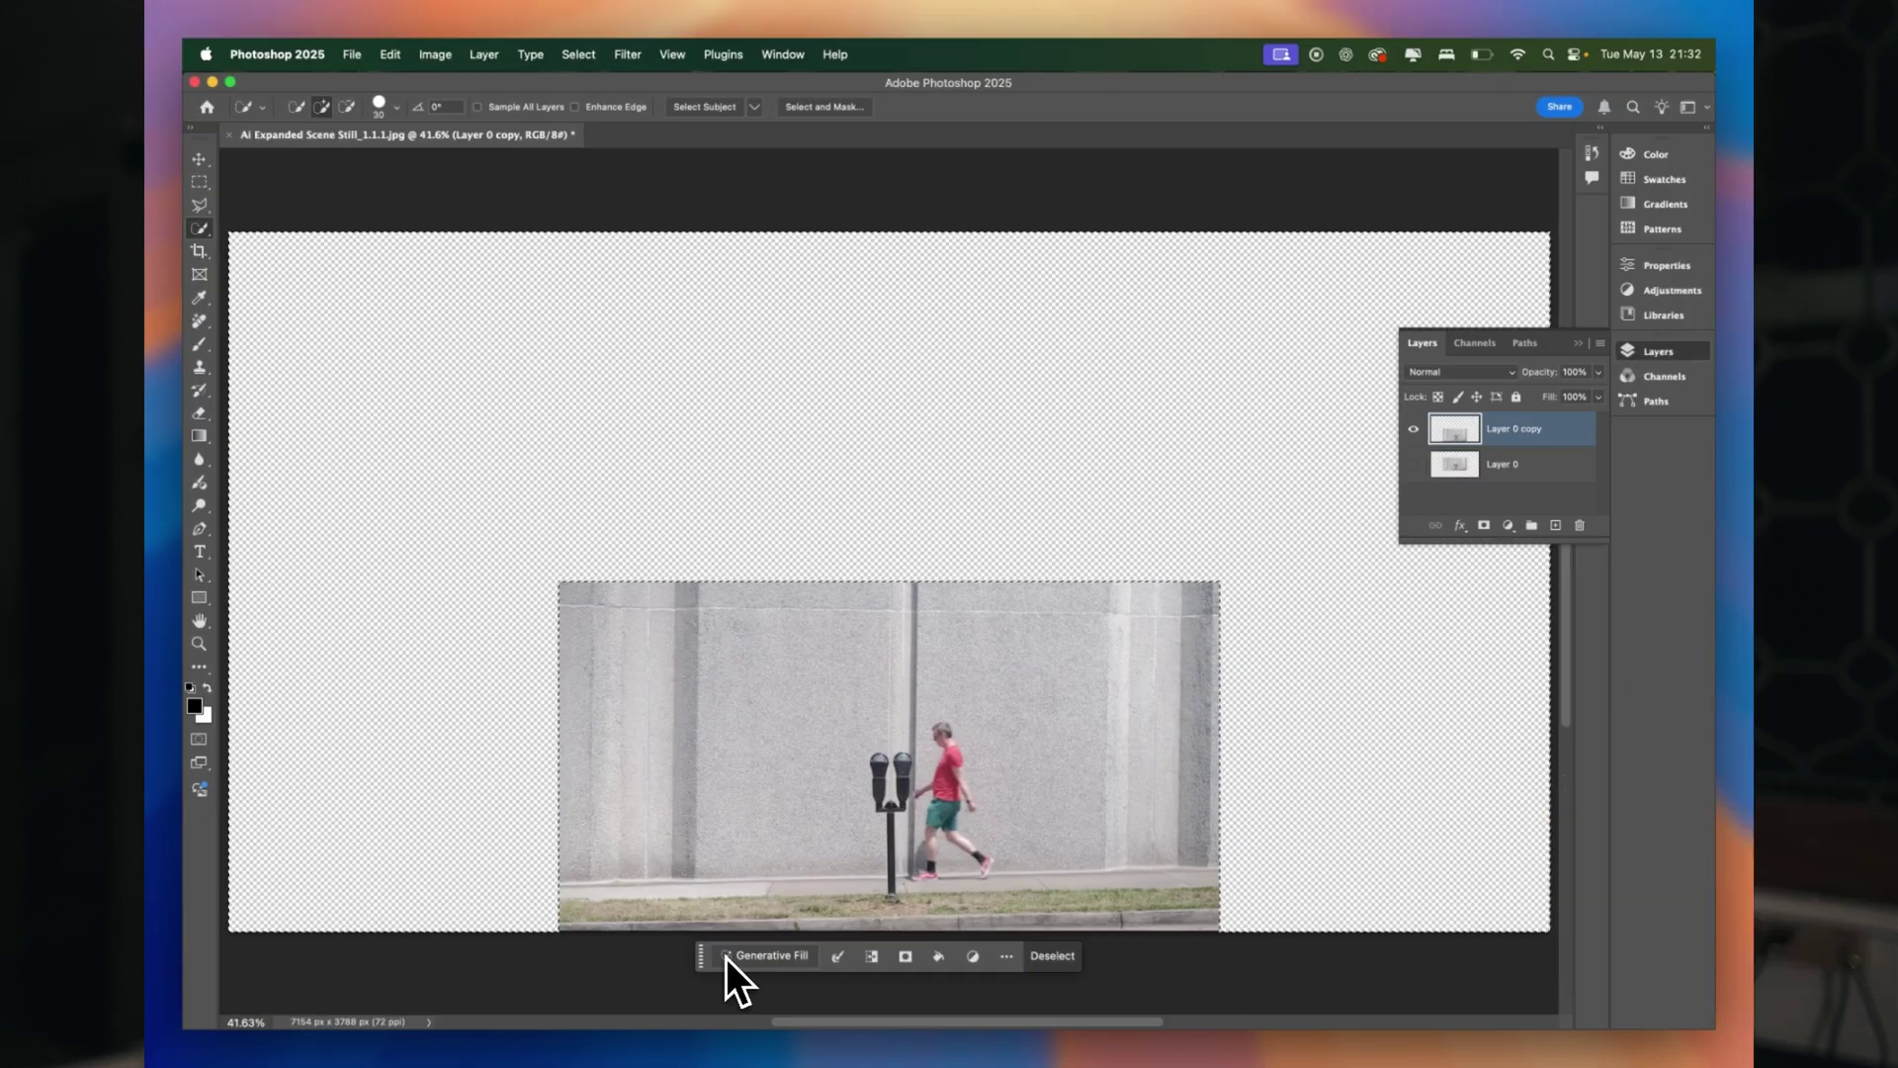
# Fill the selected empty canvas using Generative Fill with no prompt and preview the second variation.
pyautogui.click(726, 957)
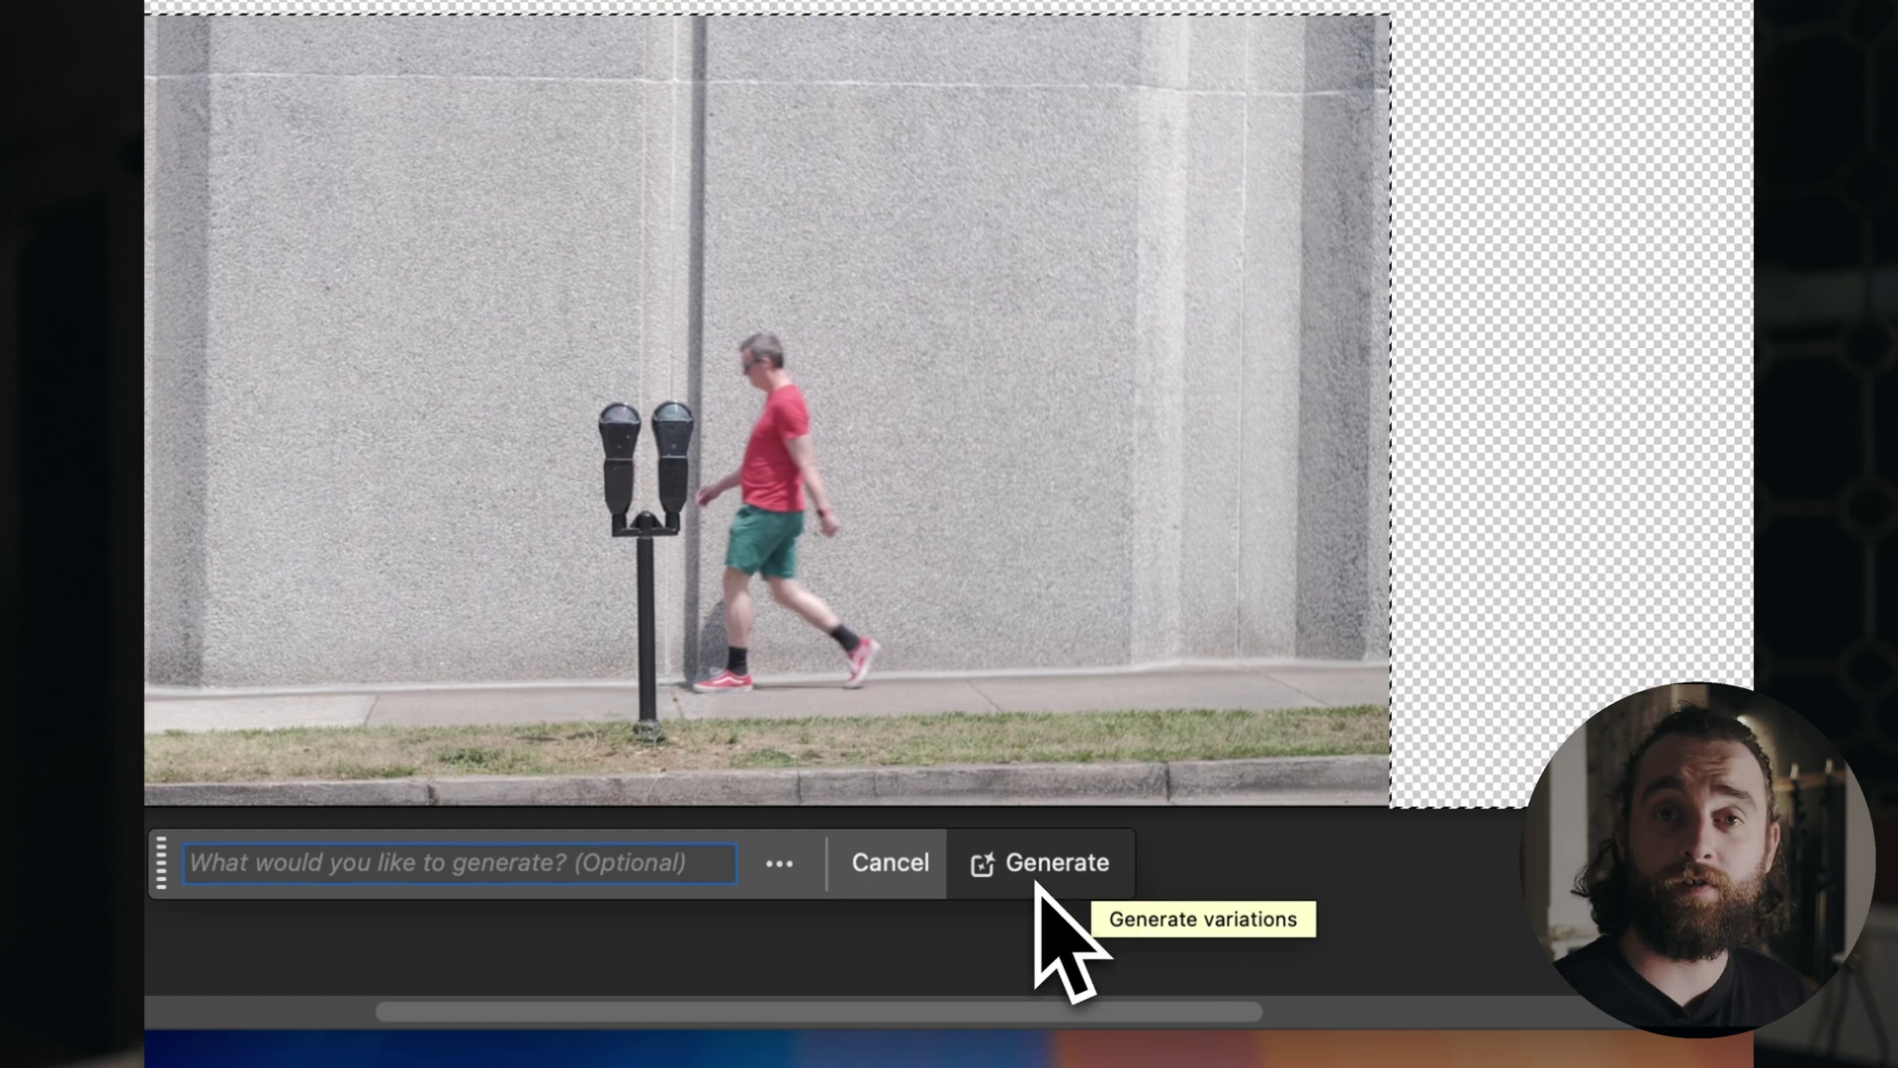
pyautogui.click(1038, 870)
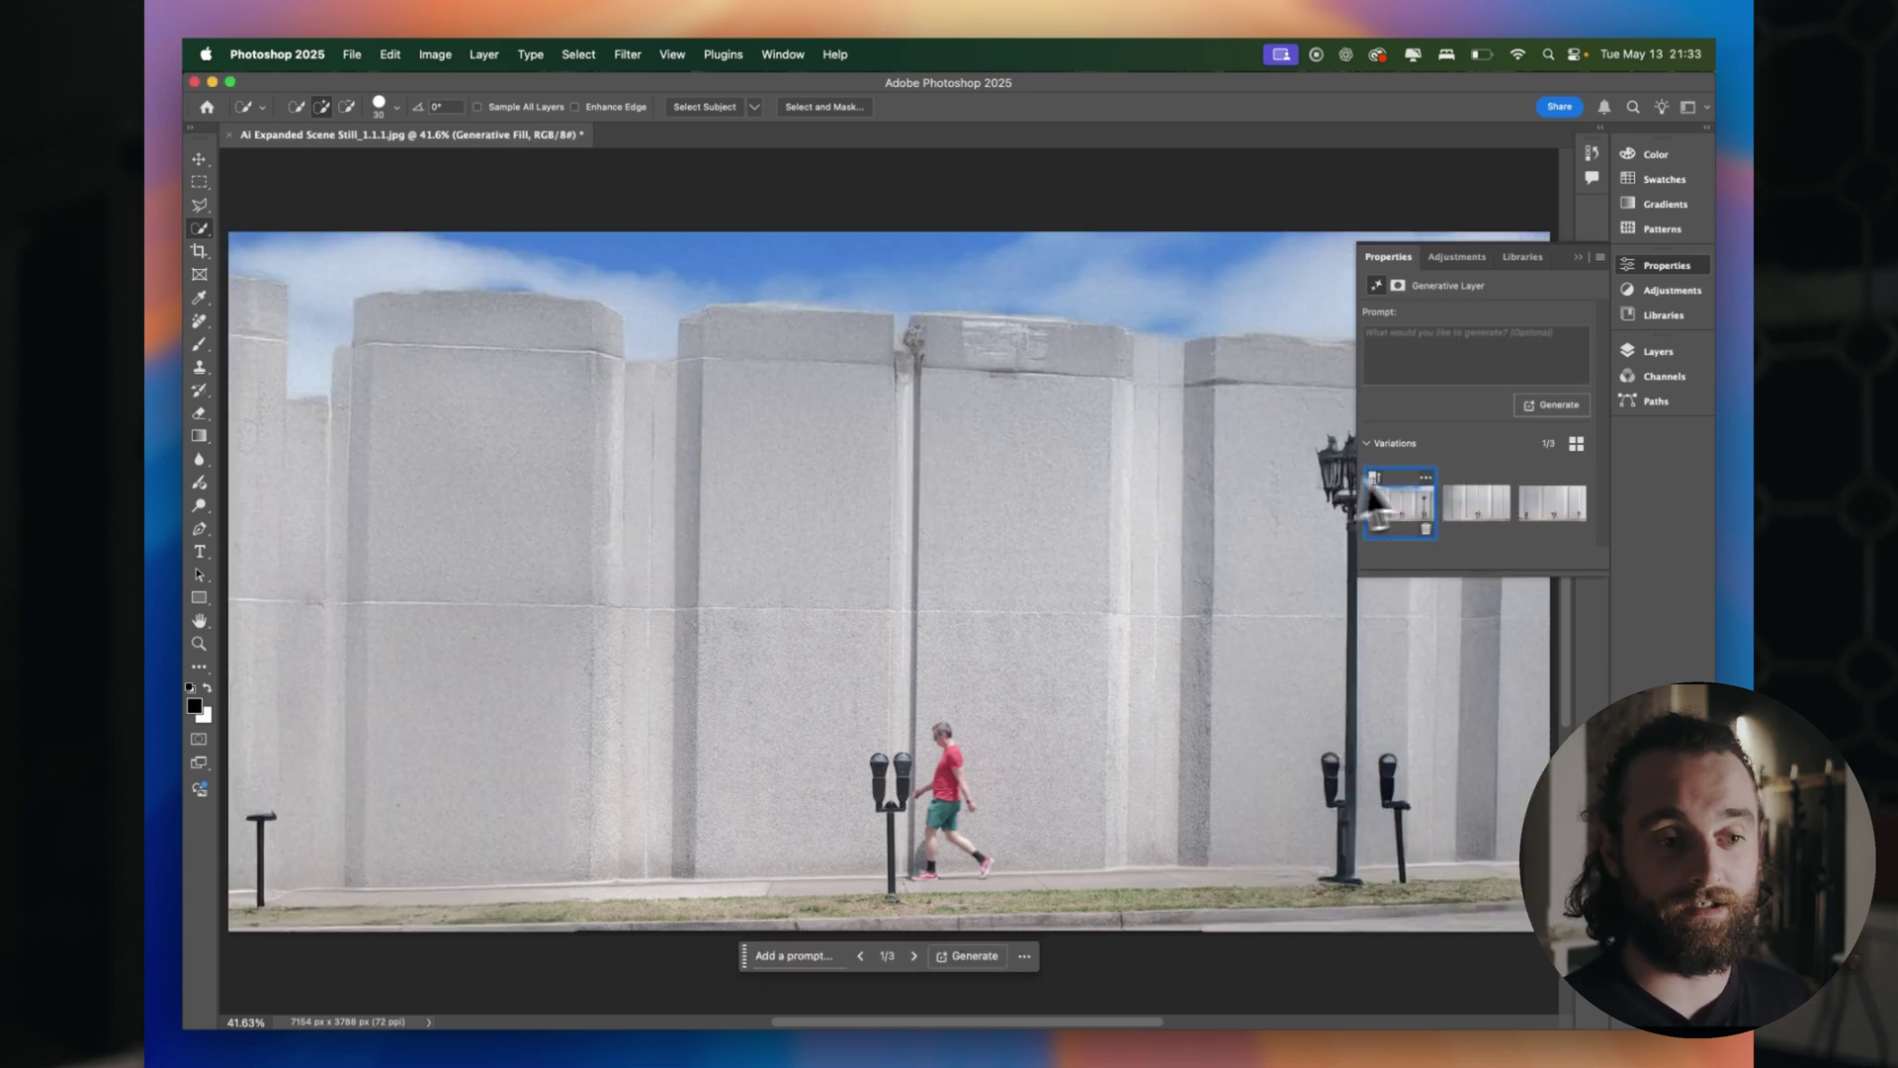
pyautogui.click(1473, 503)
pyautogui.click(1419, 453)
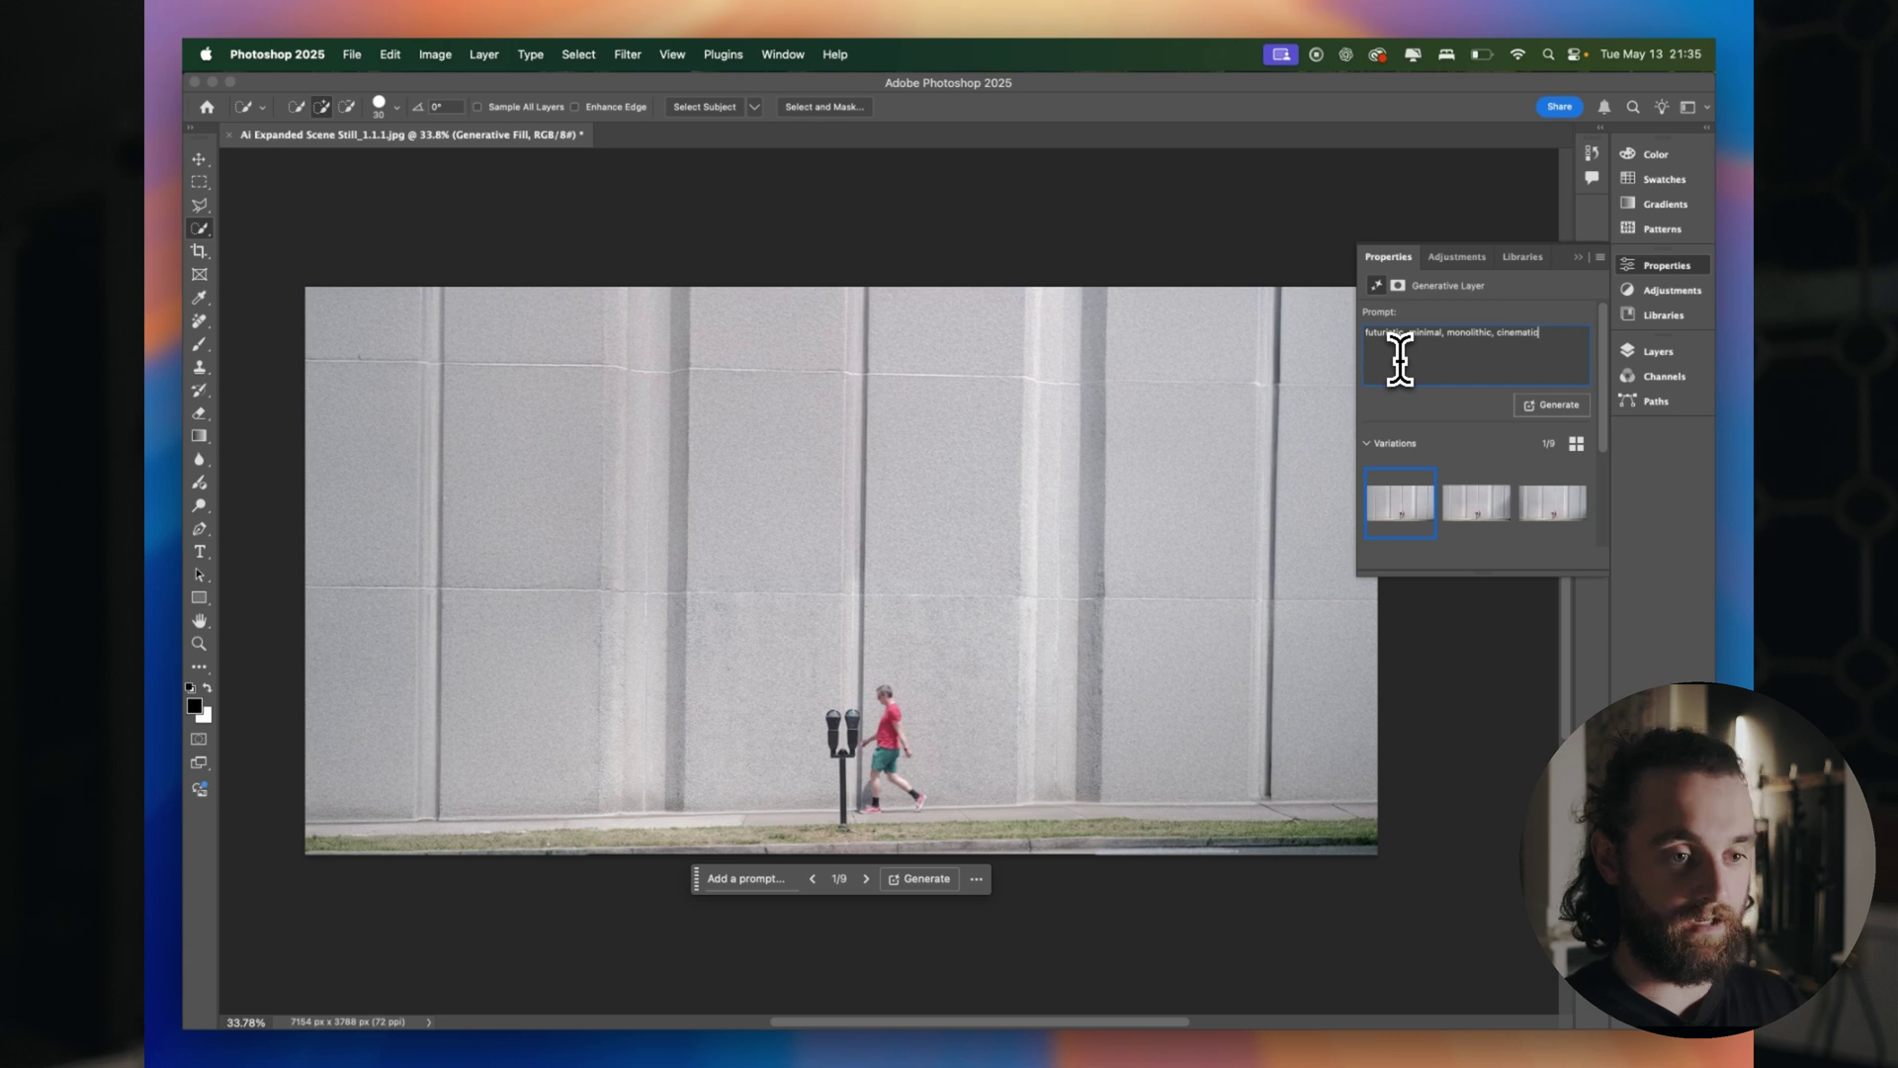
# Generate variations from the prompt "futuristic, minimal, monolithic, cinematic" and again from "Modern architecture continuation, minimal design, brutalist".
pyautogui.press('Return')
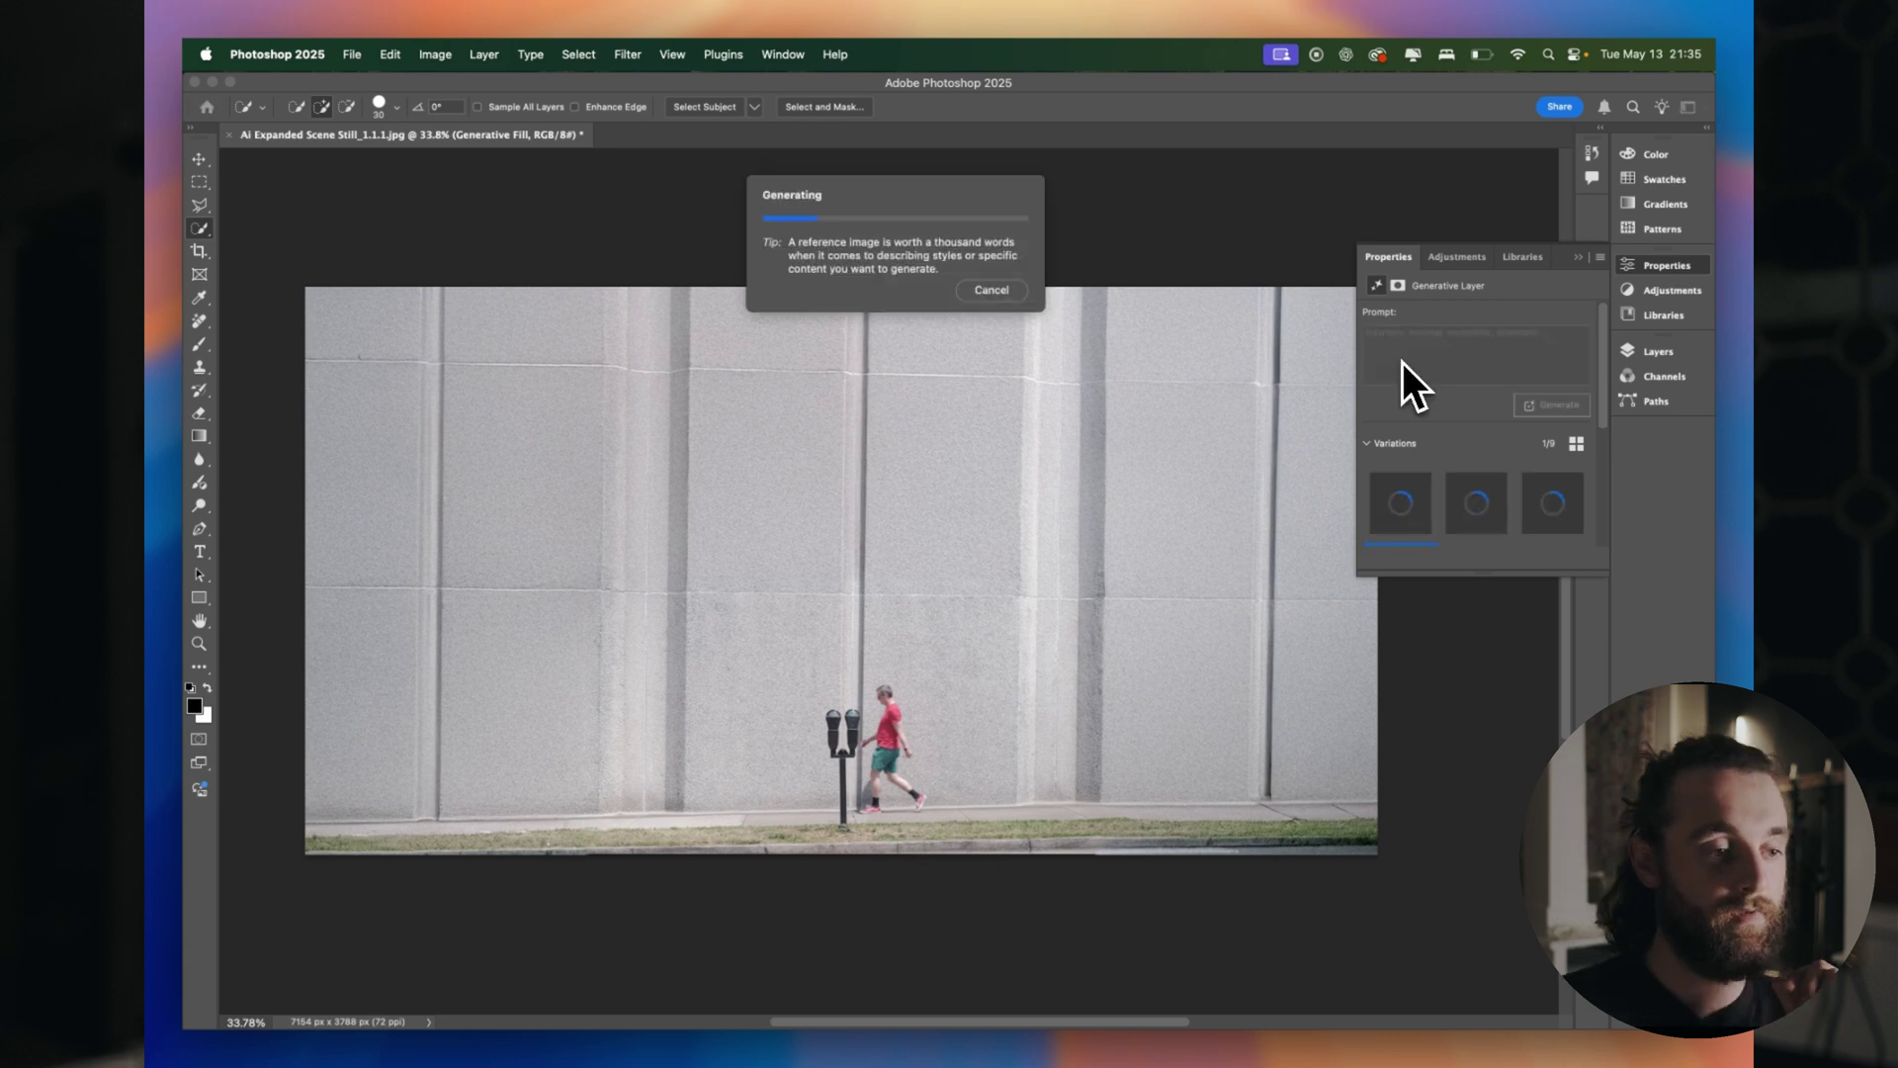
pyautogui.click(1399, 506)
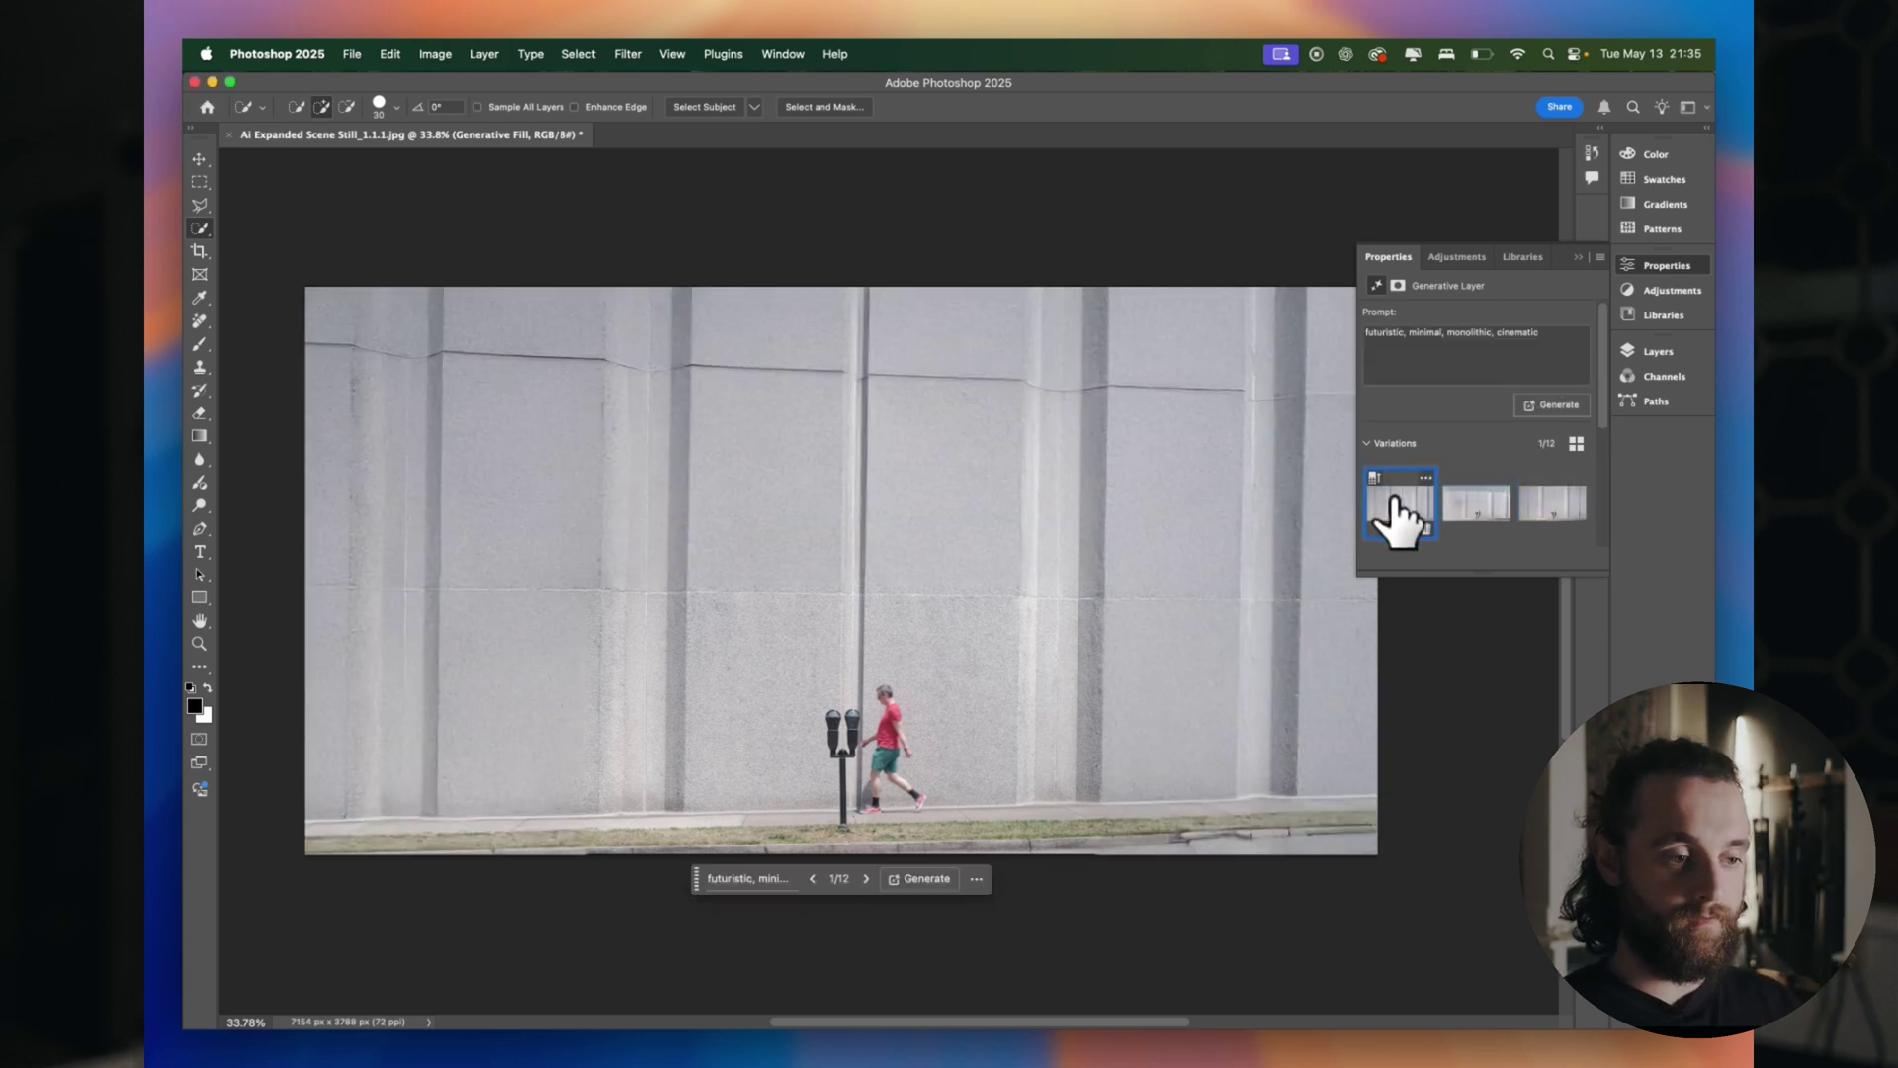
pyautogui.tripleClick(1451, 358)
pyautogui.write('cin')
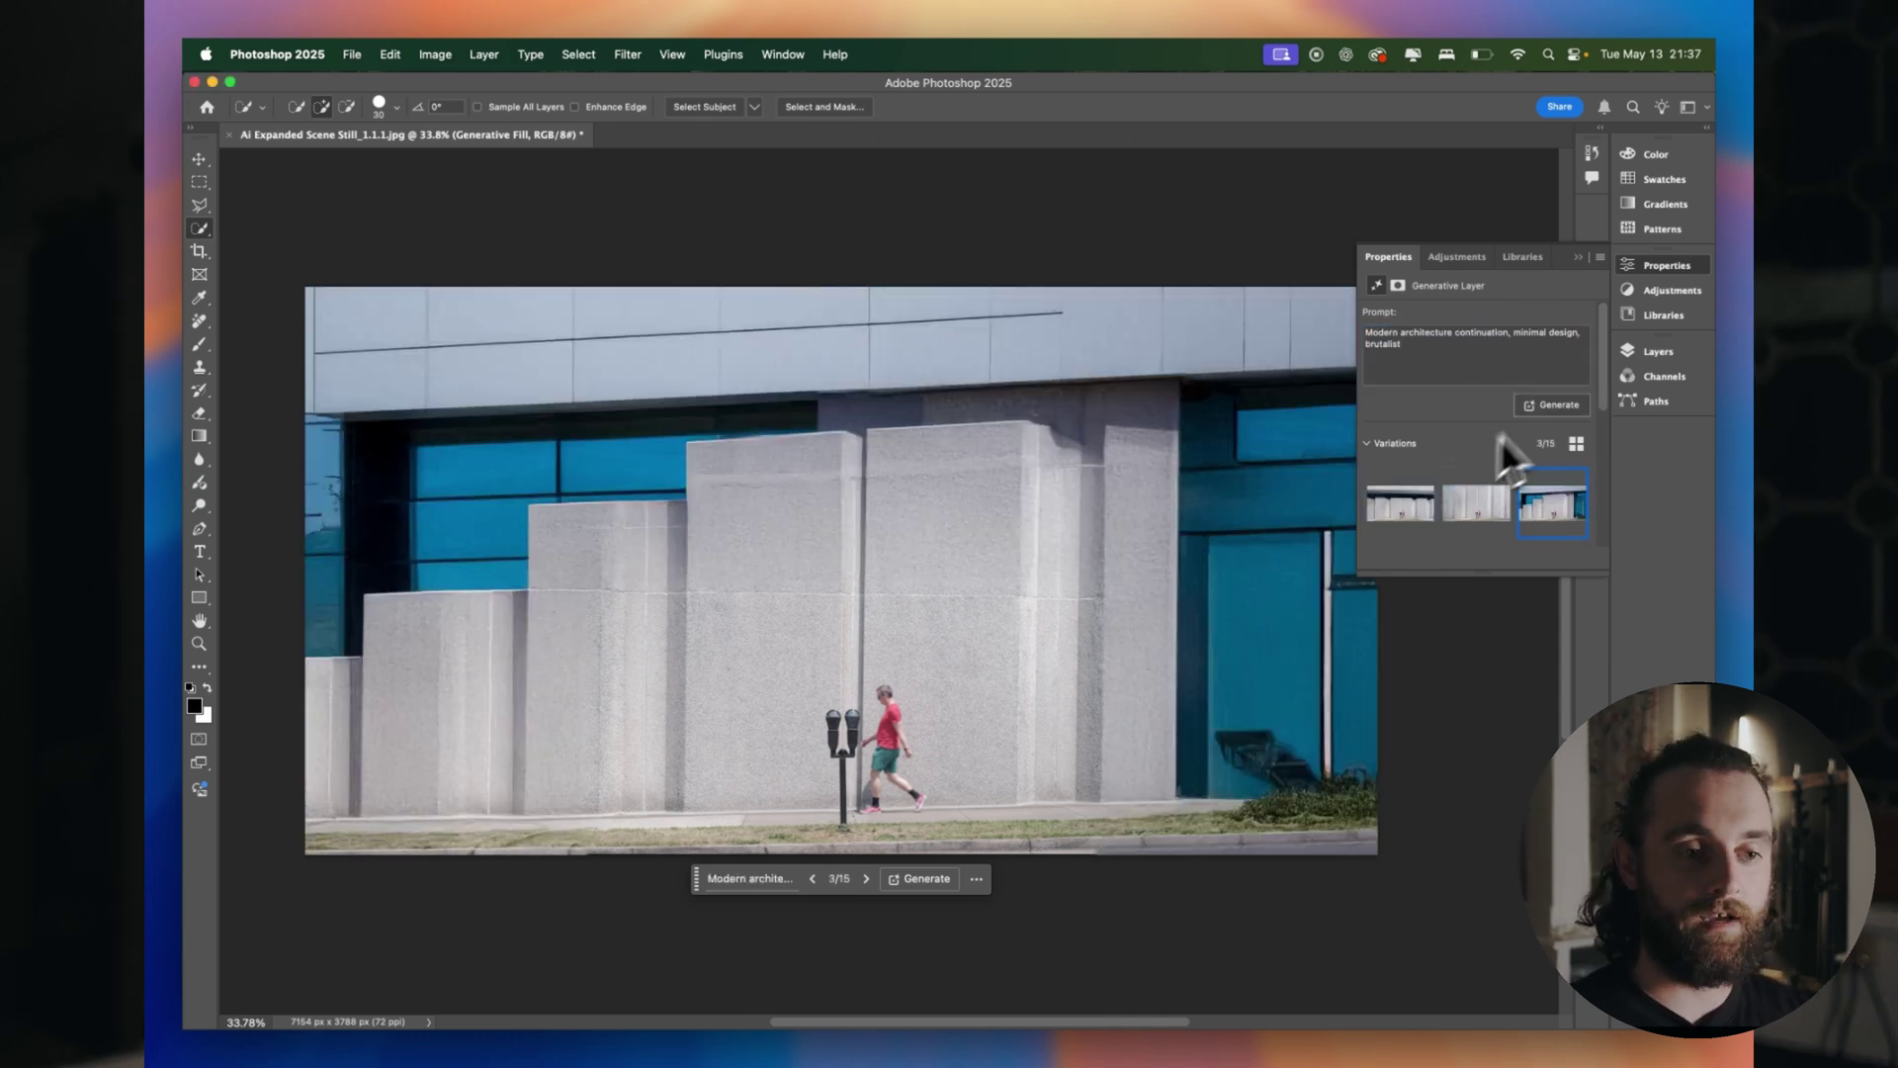
pyautogui.click(1551, 405)
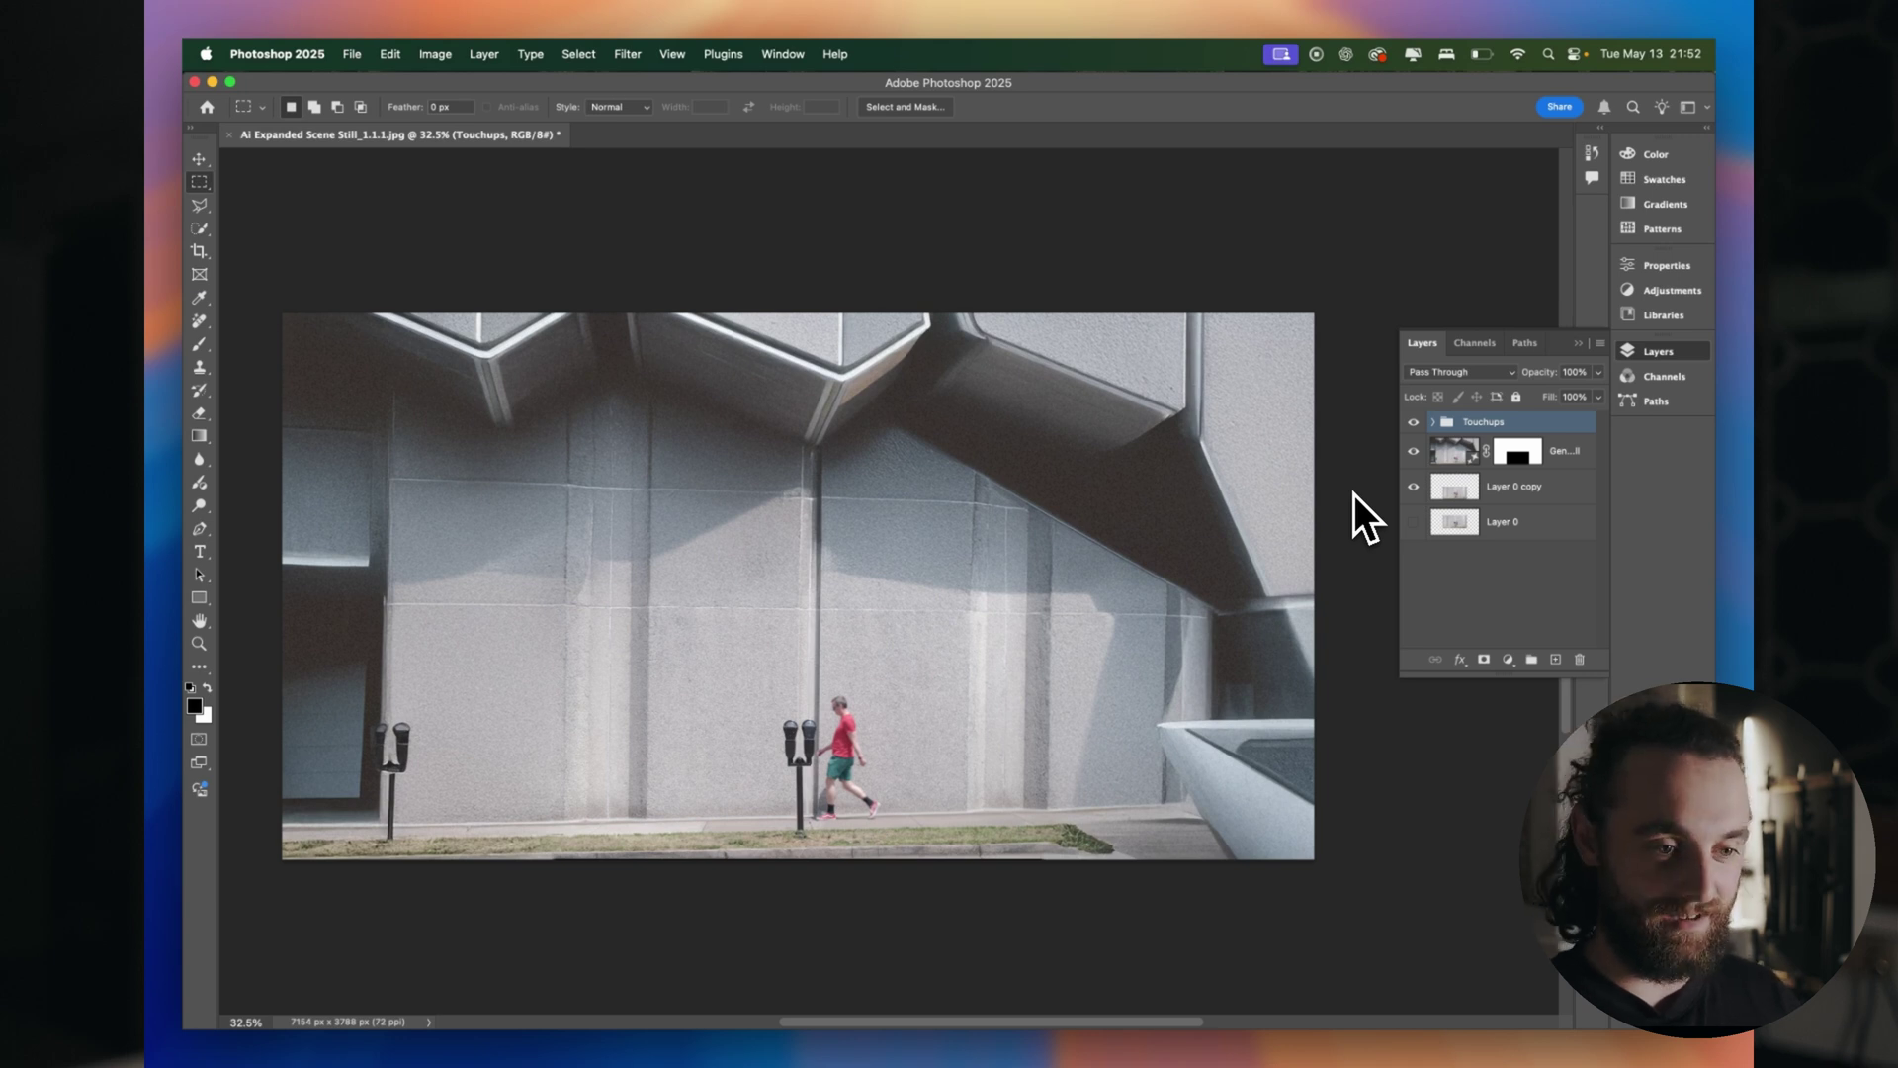
# Compare the expanded scene with the Touchups group hidden and shown, and inspect the layers inside the group.
pyautogui.click(1412, 451)
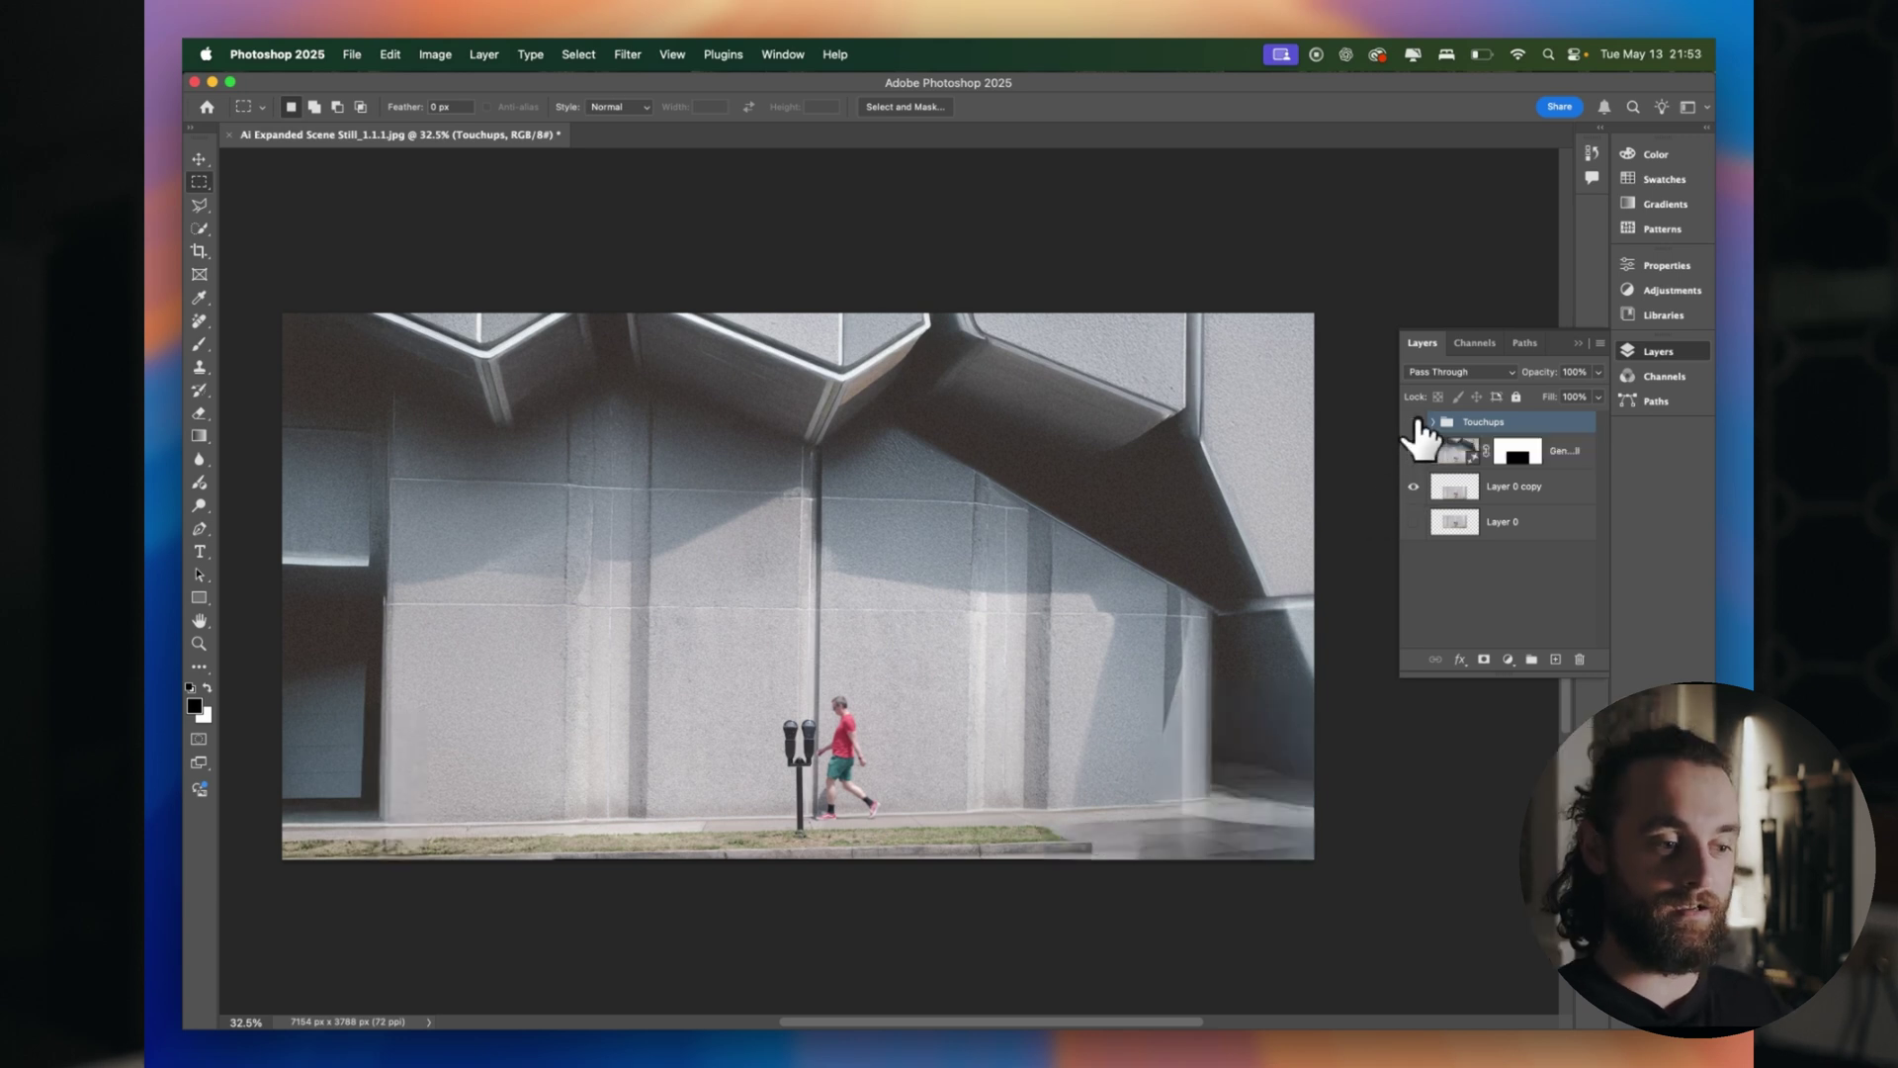
pyautogui.click(1413, 451)
pyautogui.click(1413, 421)
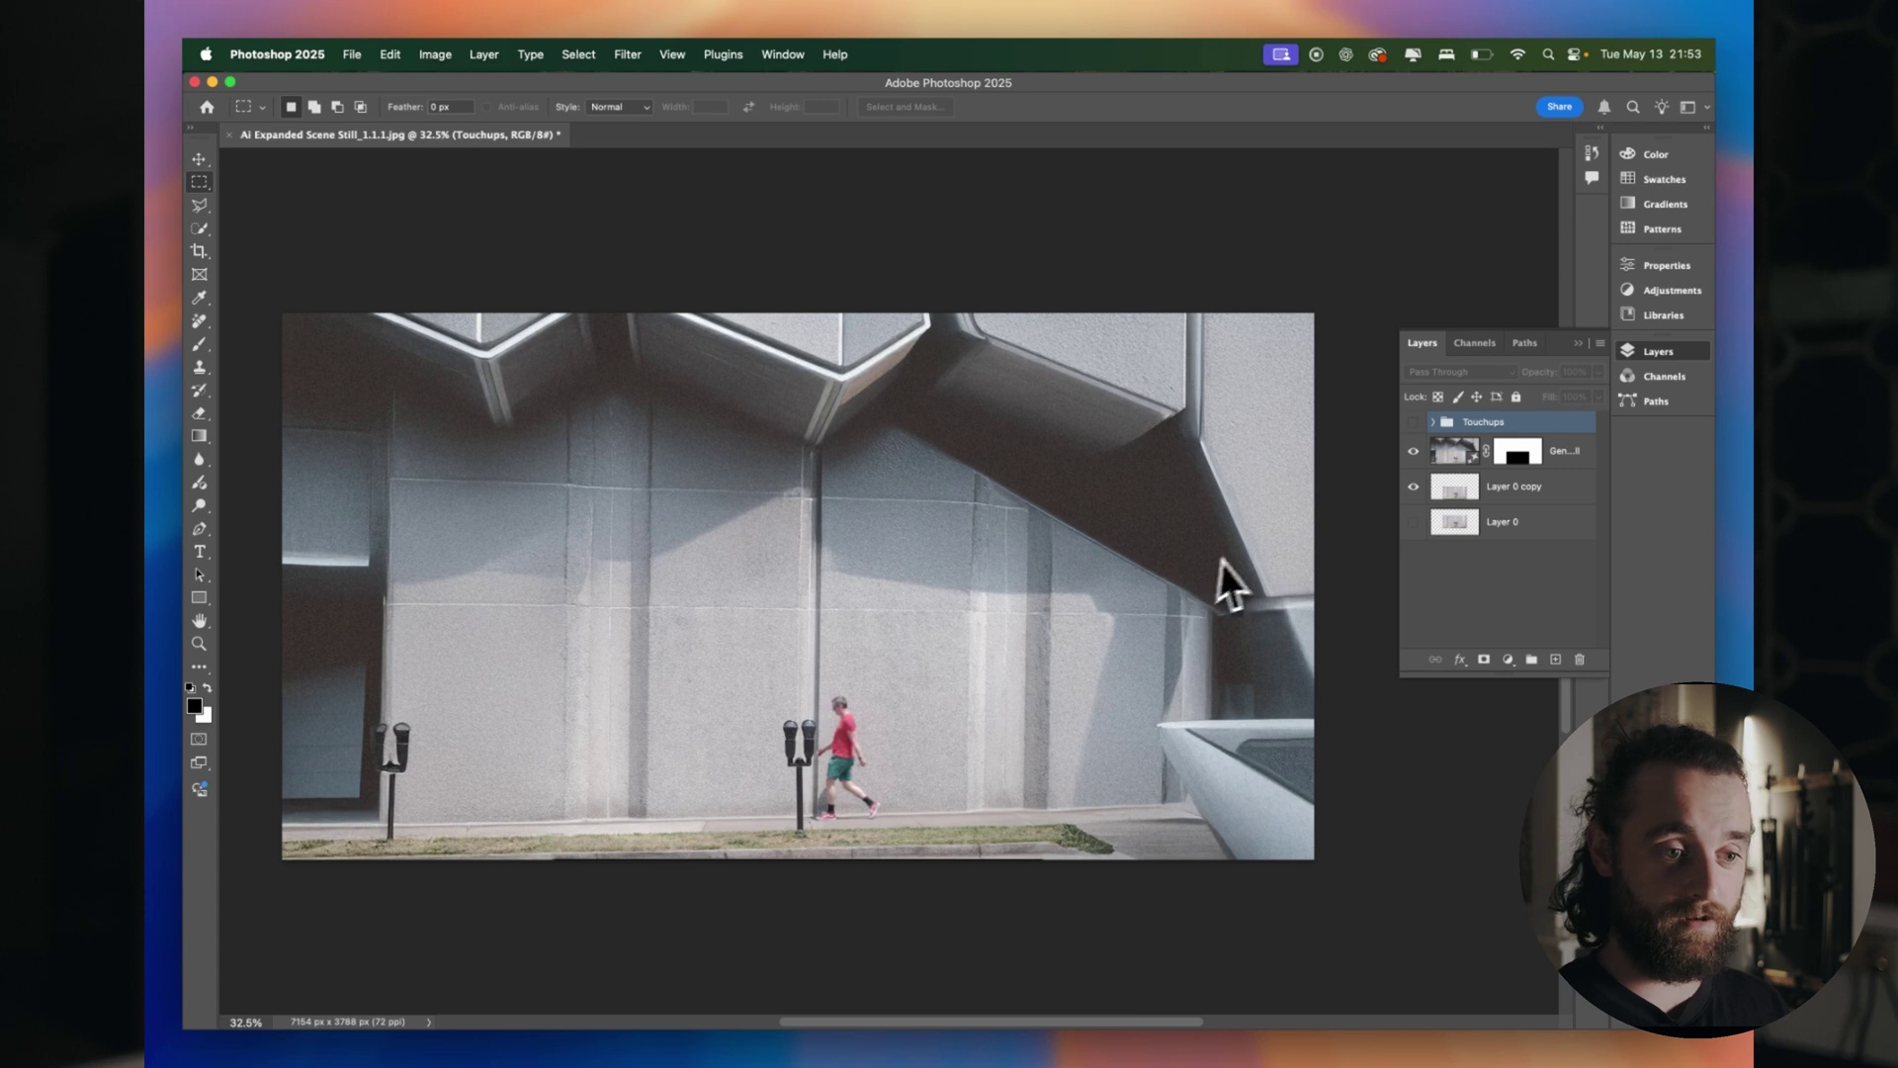
pyautogui.click(1413, 422)
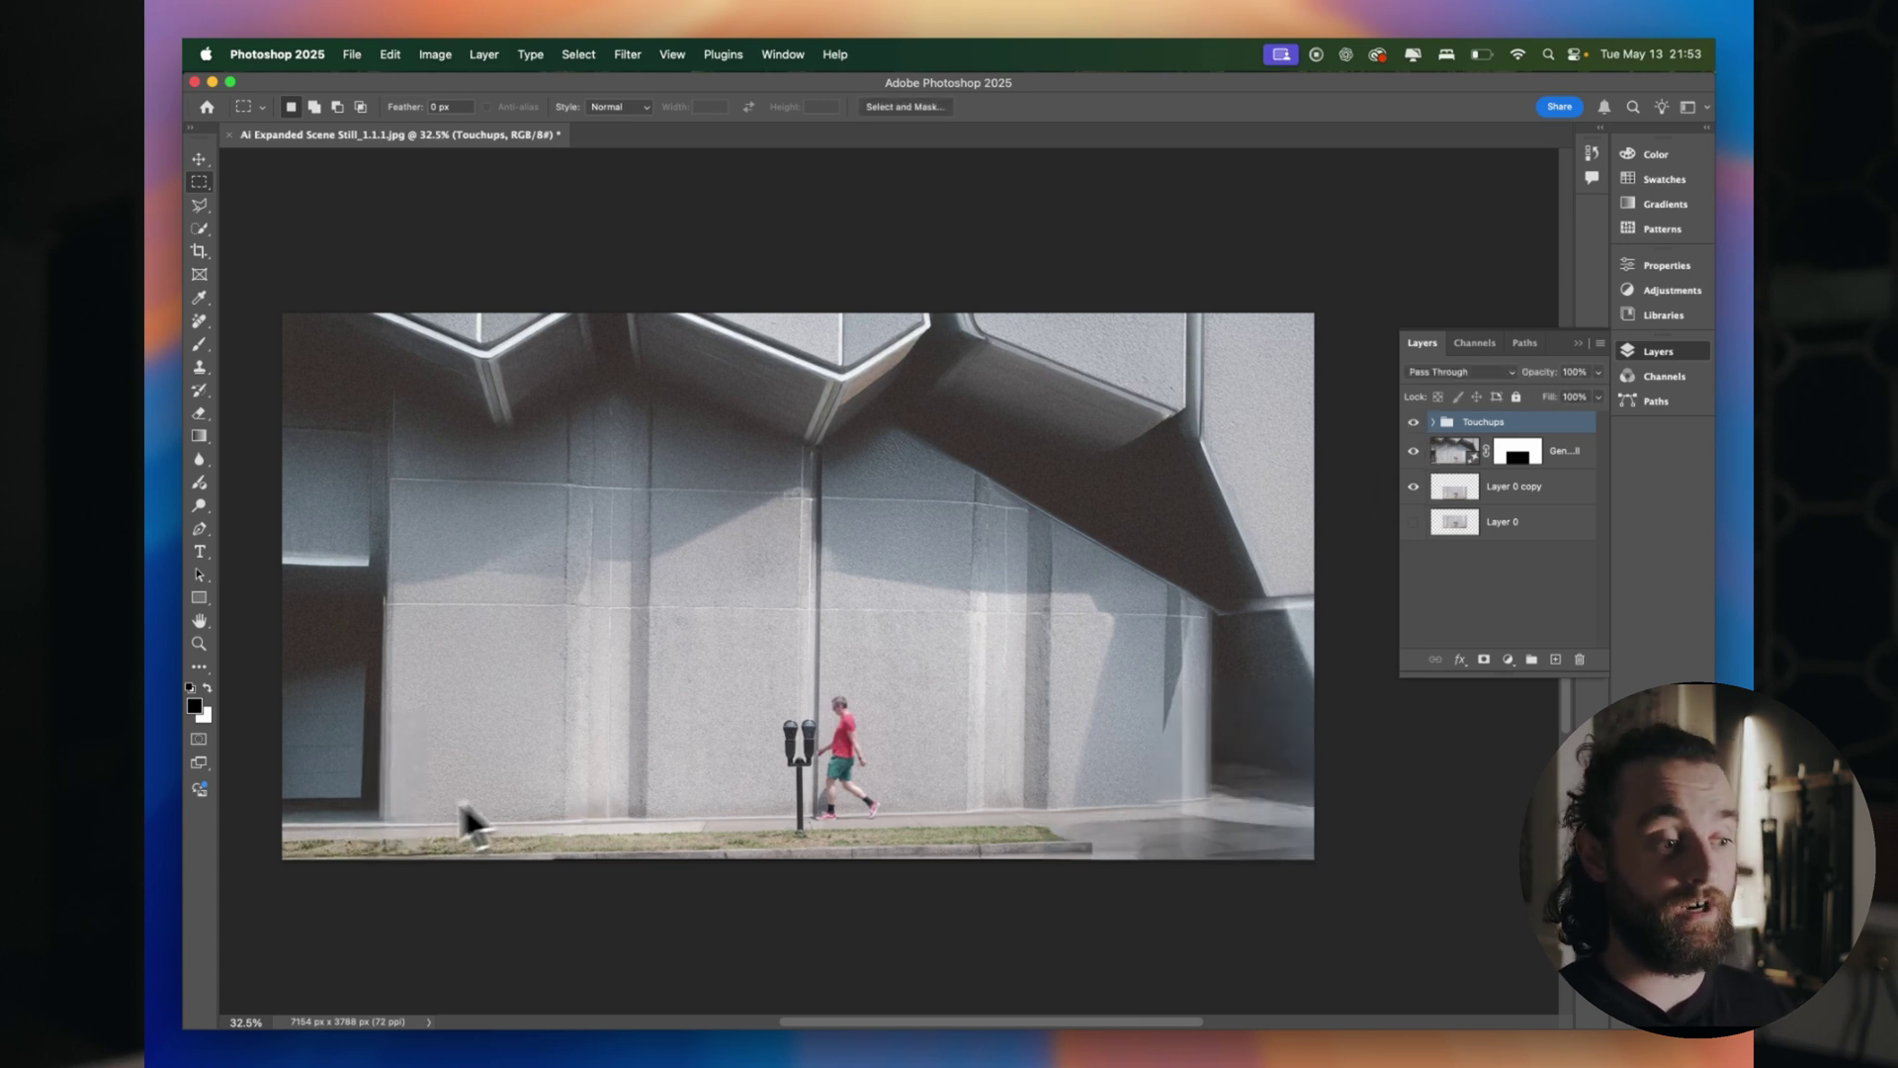
pyautogui.click(1433, 423)
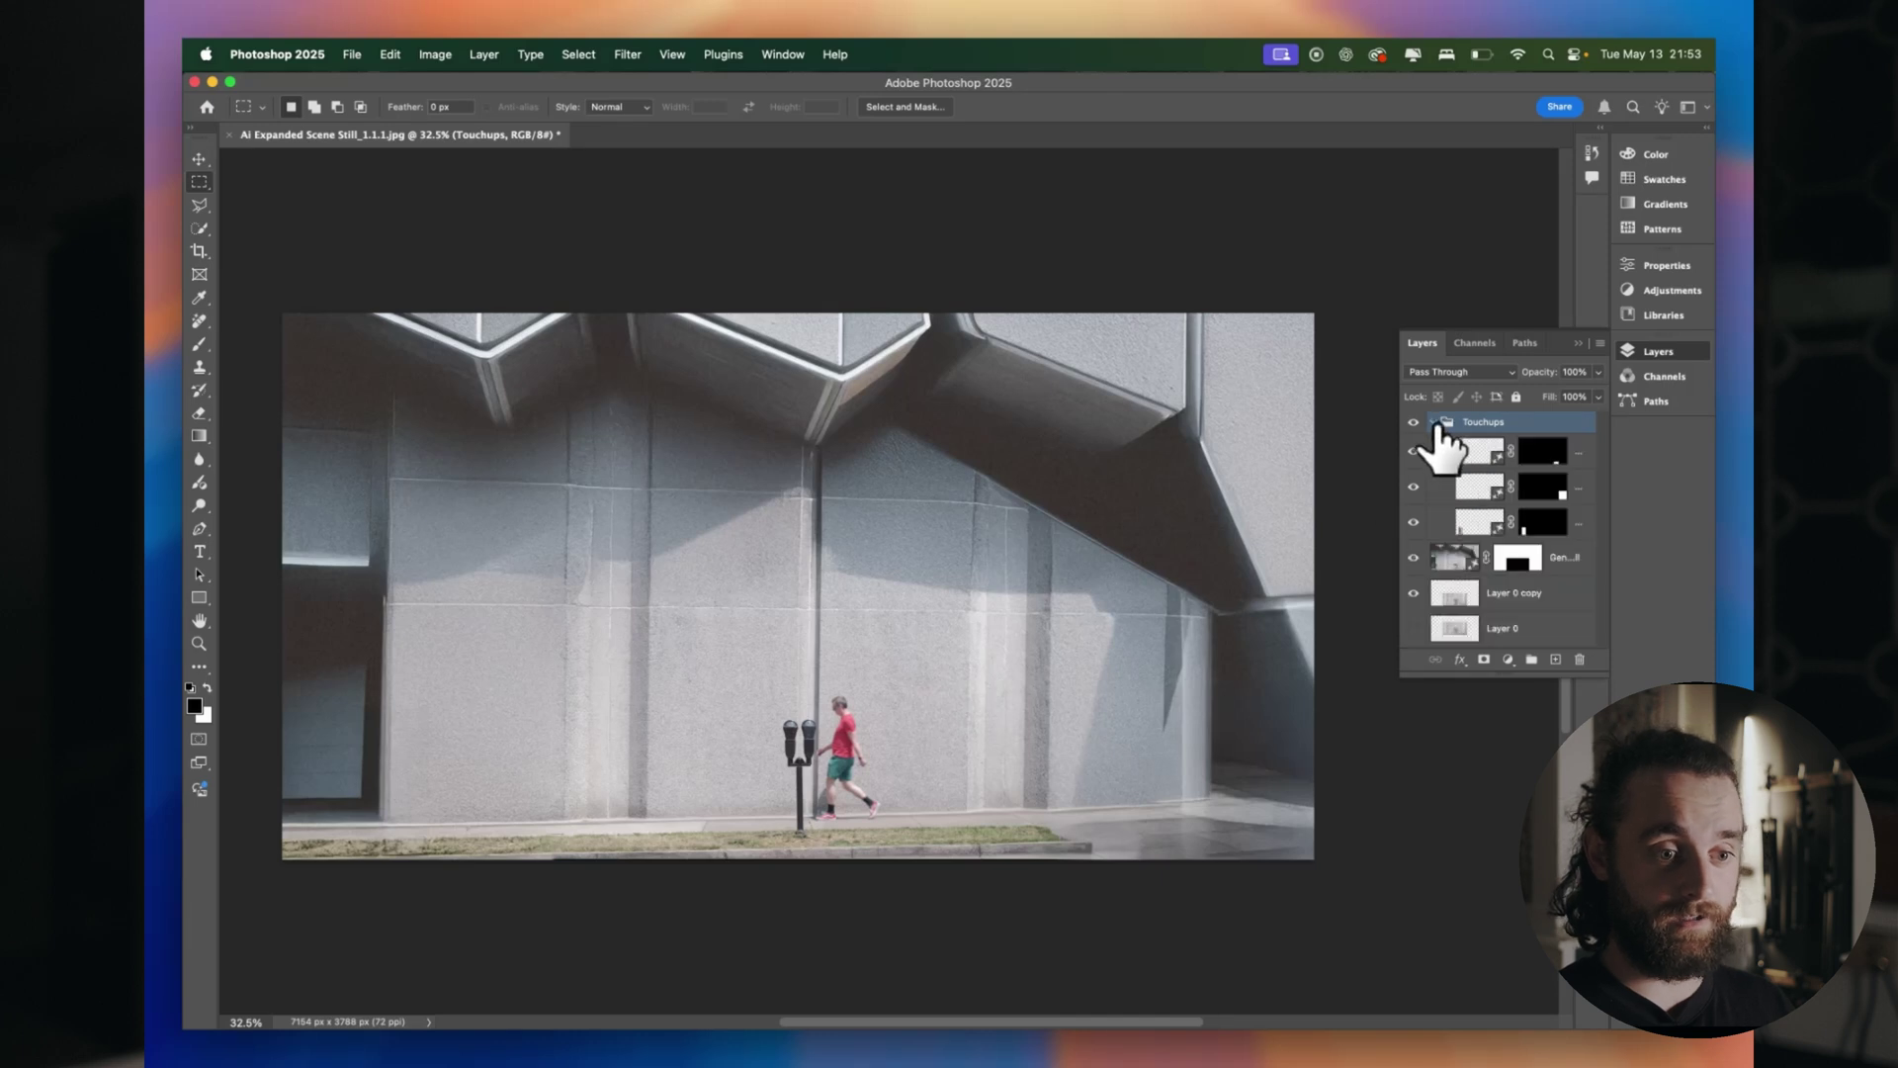
pyautogui.click(1435, 423)
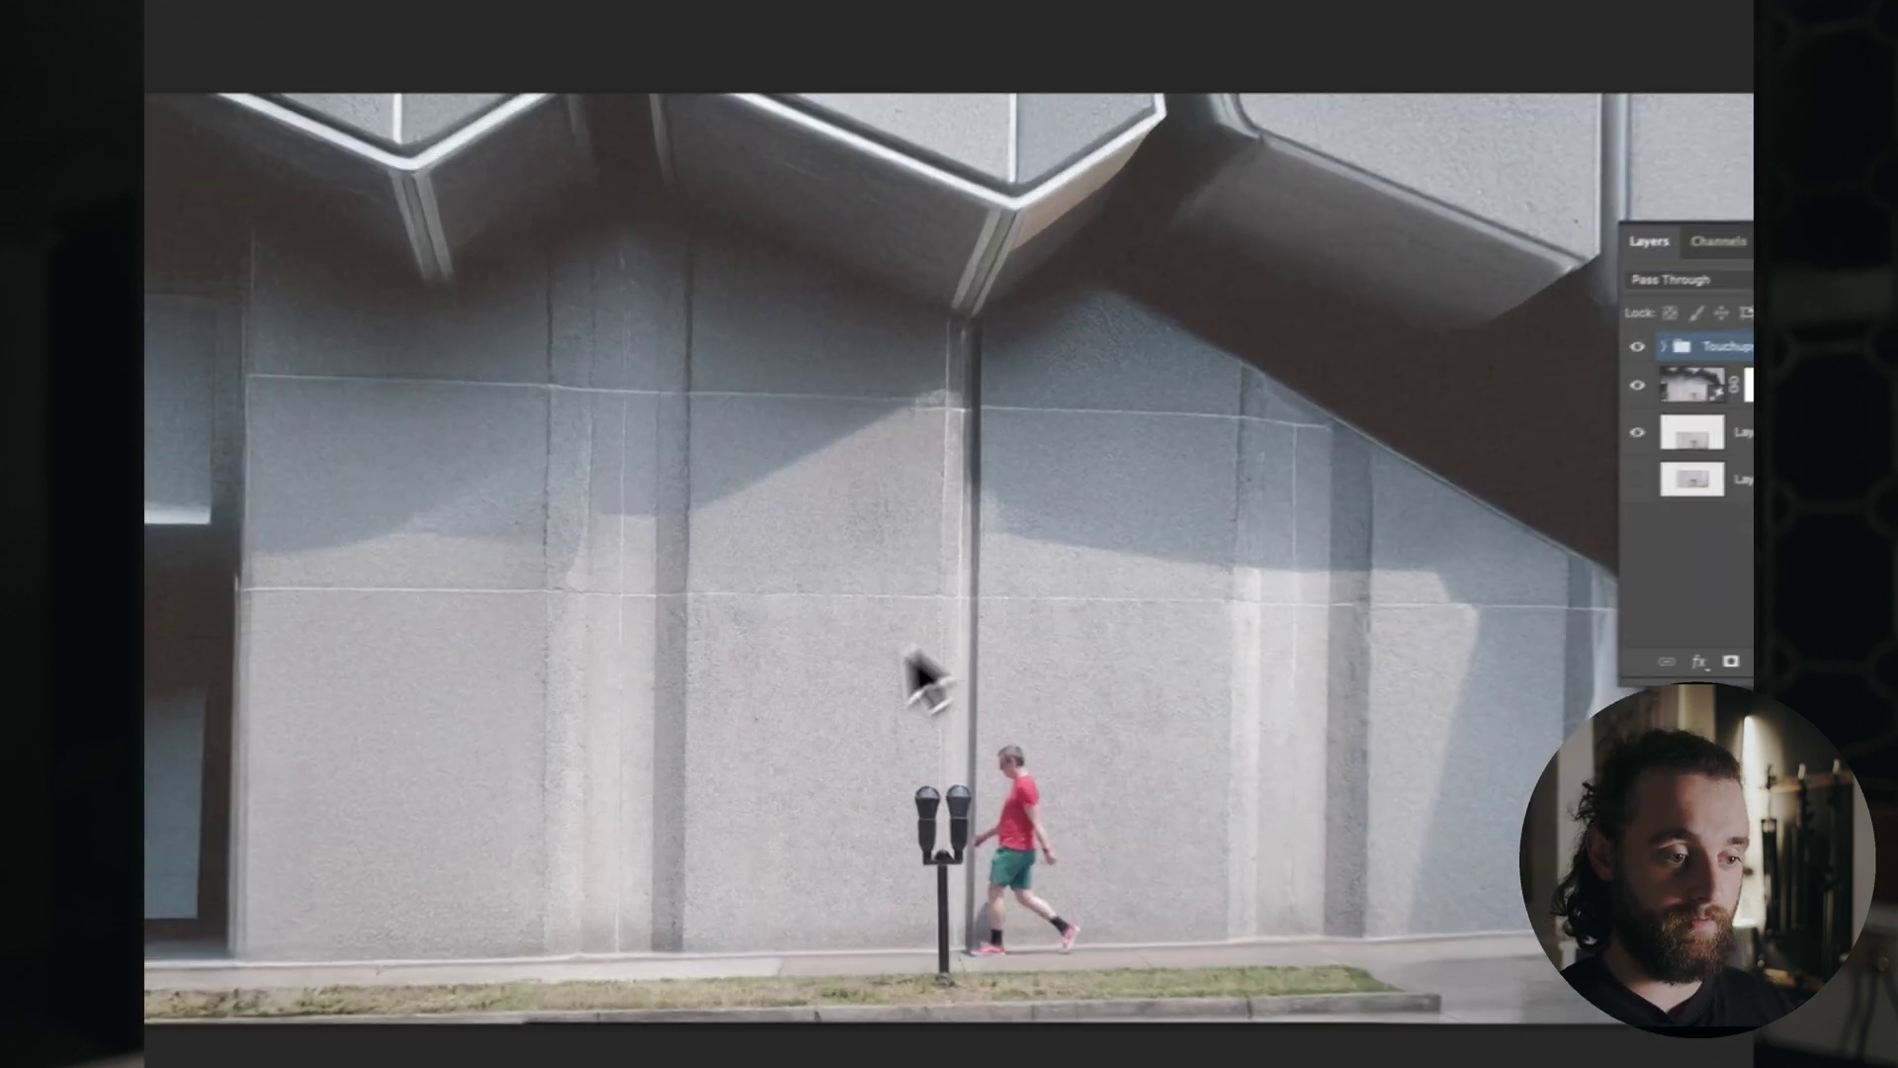
# Save a JPEG copy named "Ai Expanded Scene Still_Edited" in the AI Scene Expansion Test folder at quality 12 (Maximum).
pyautogui.click(352, 55)
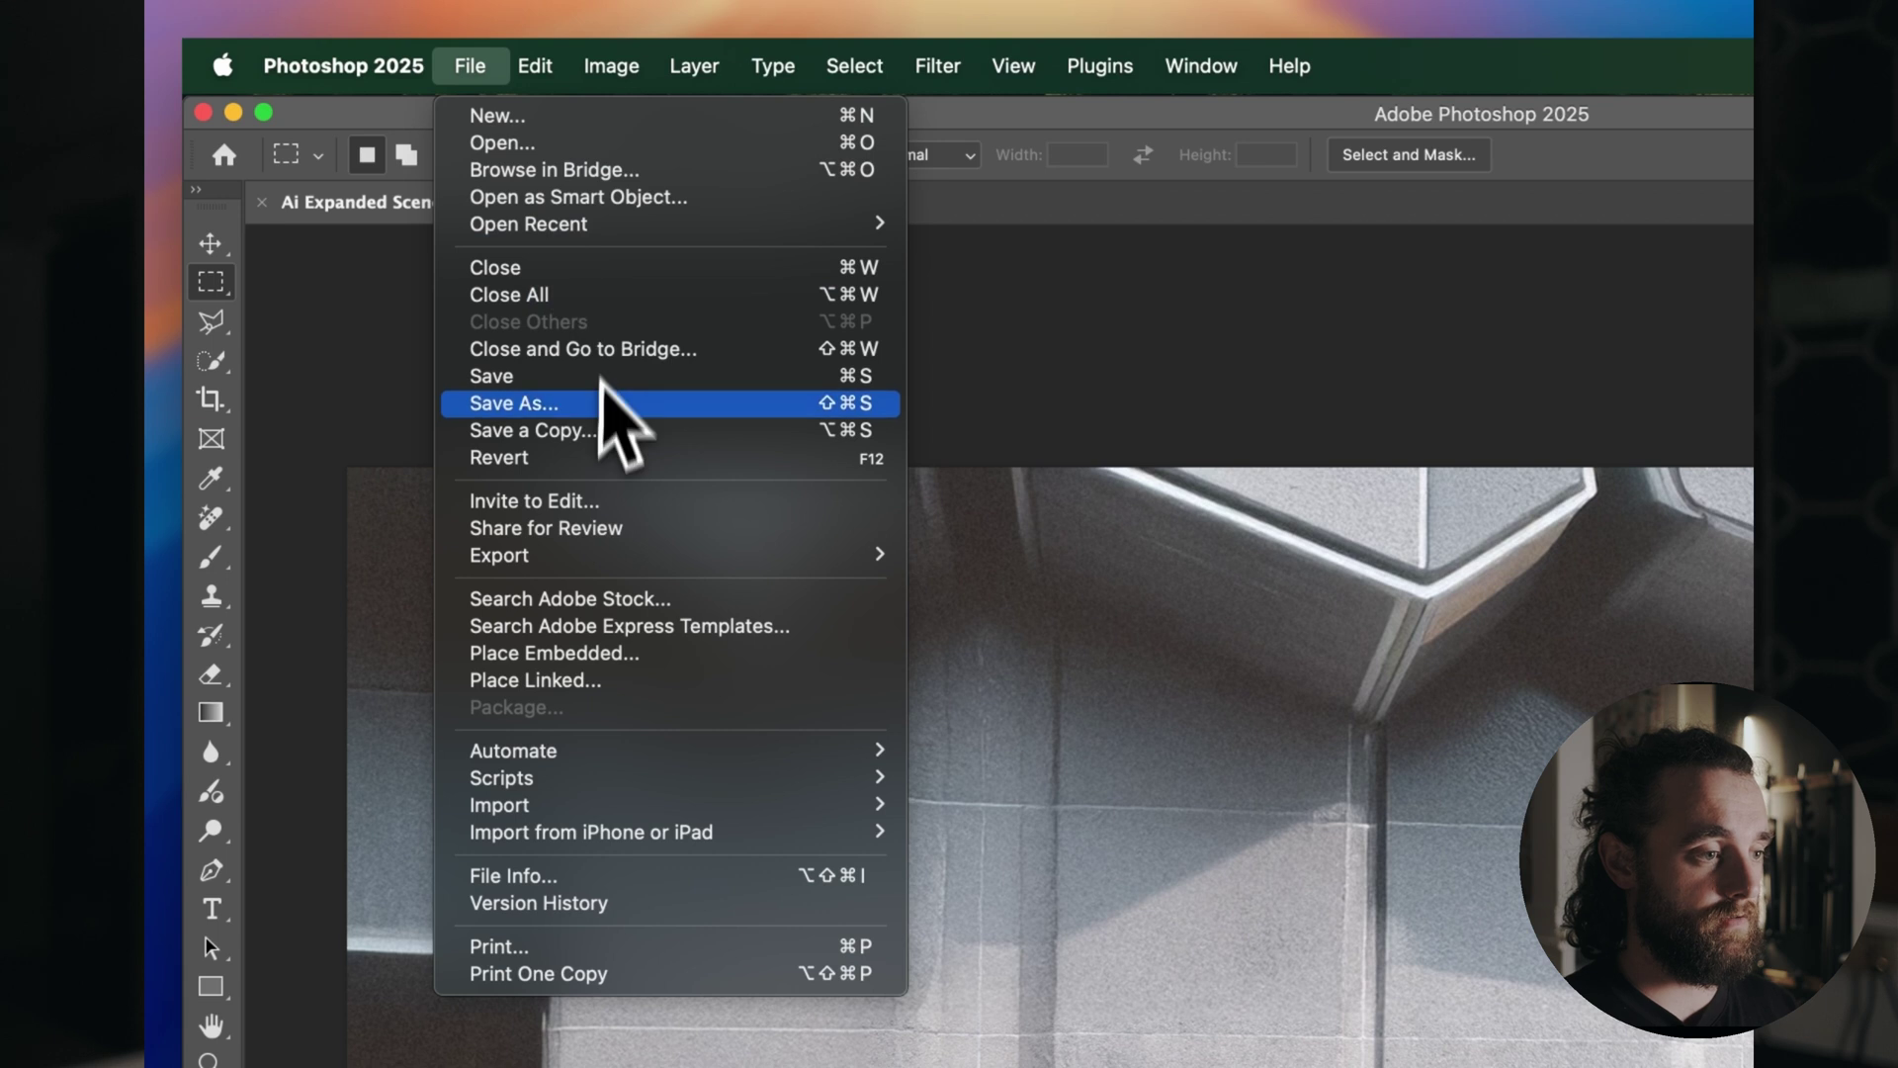
pyautogui.click(598, 430)
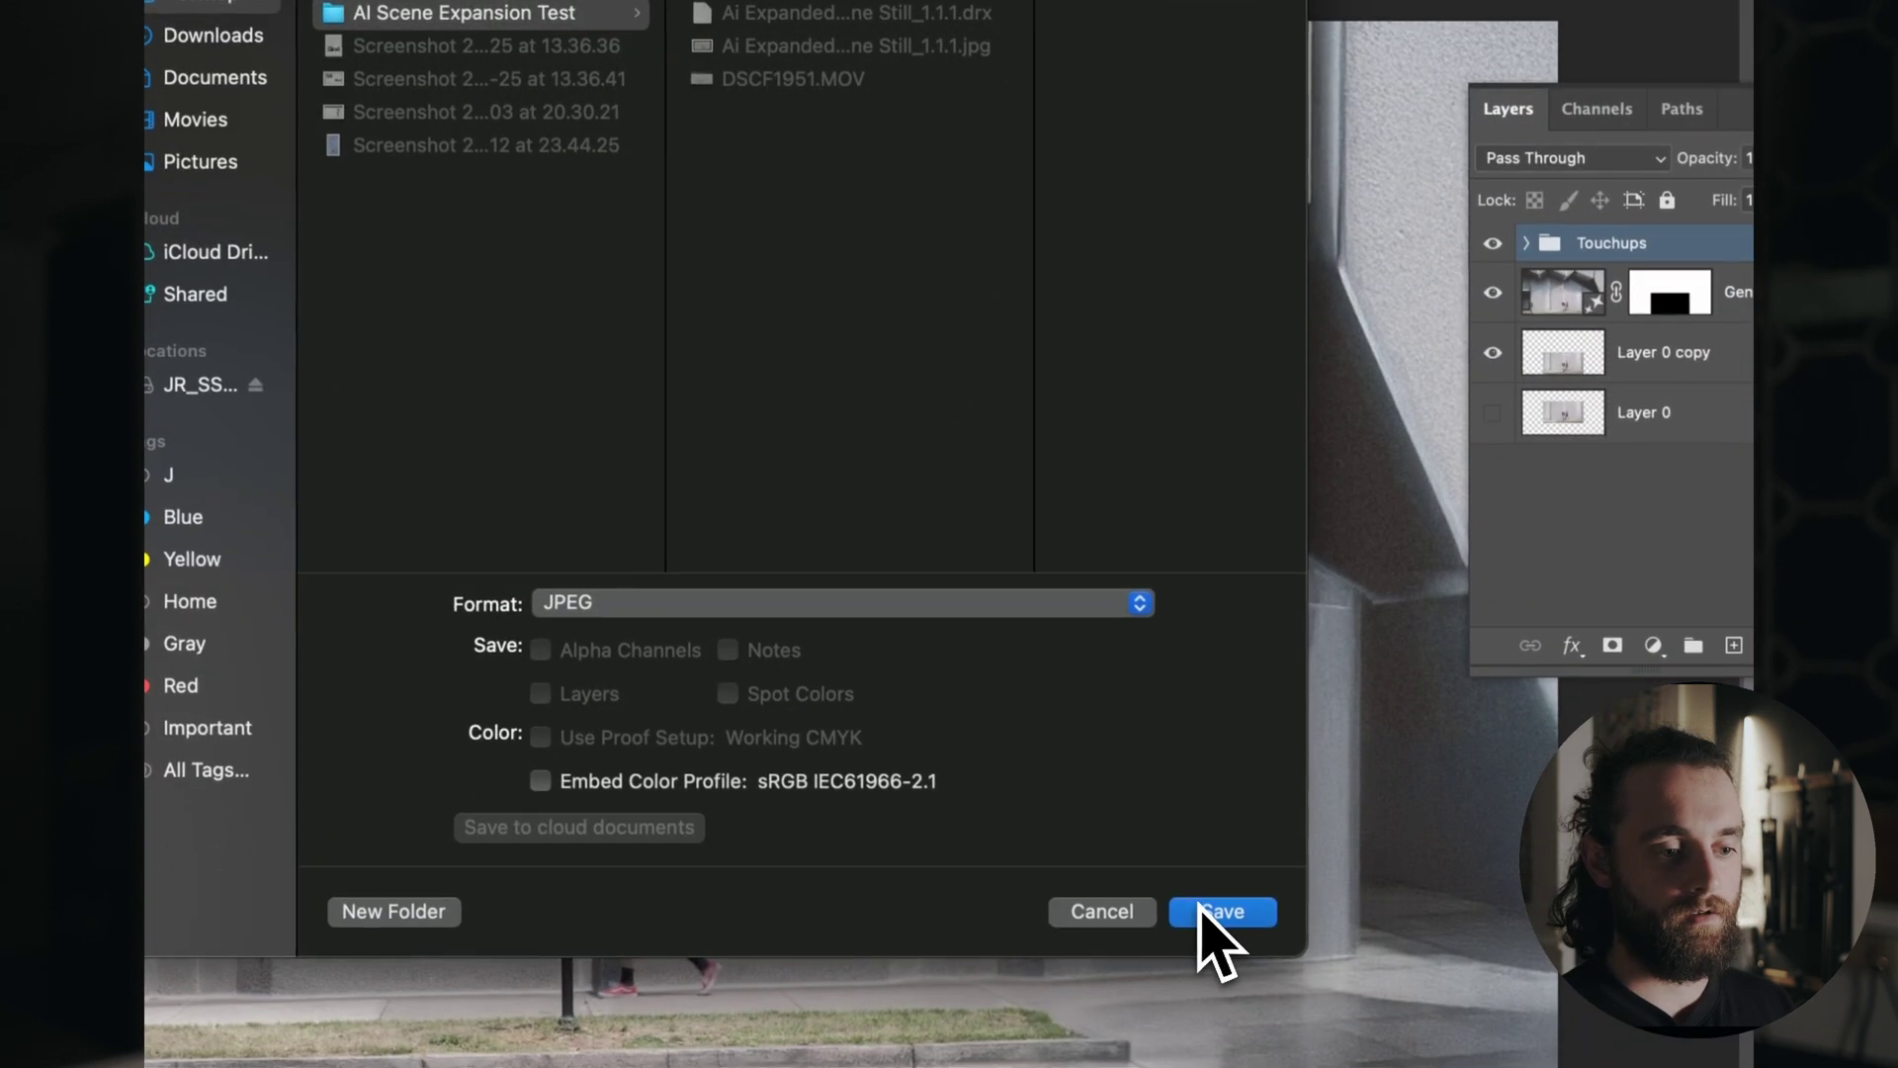
pyautogui.click(1523, 1044)
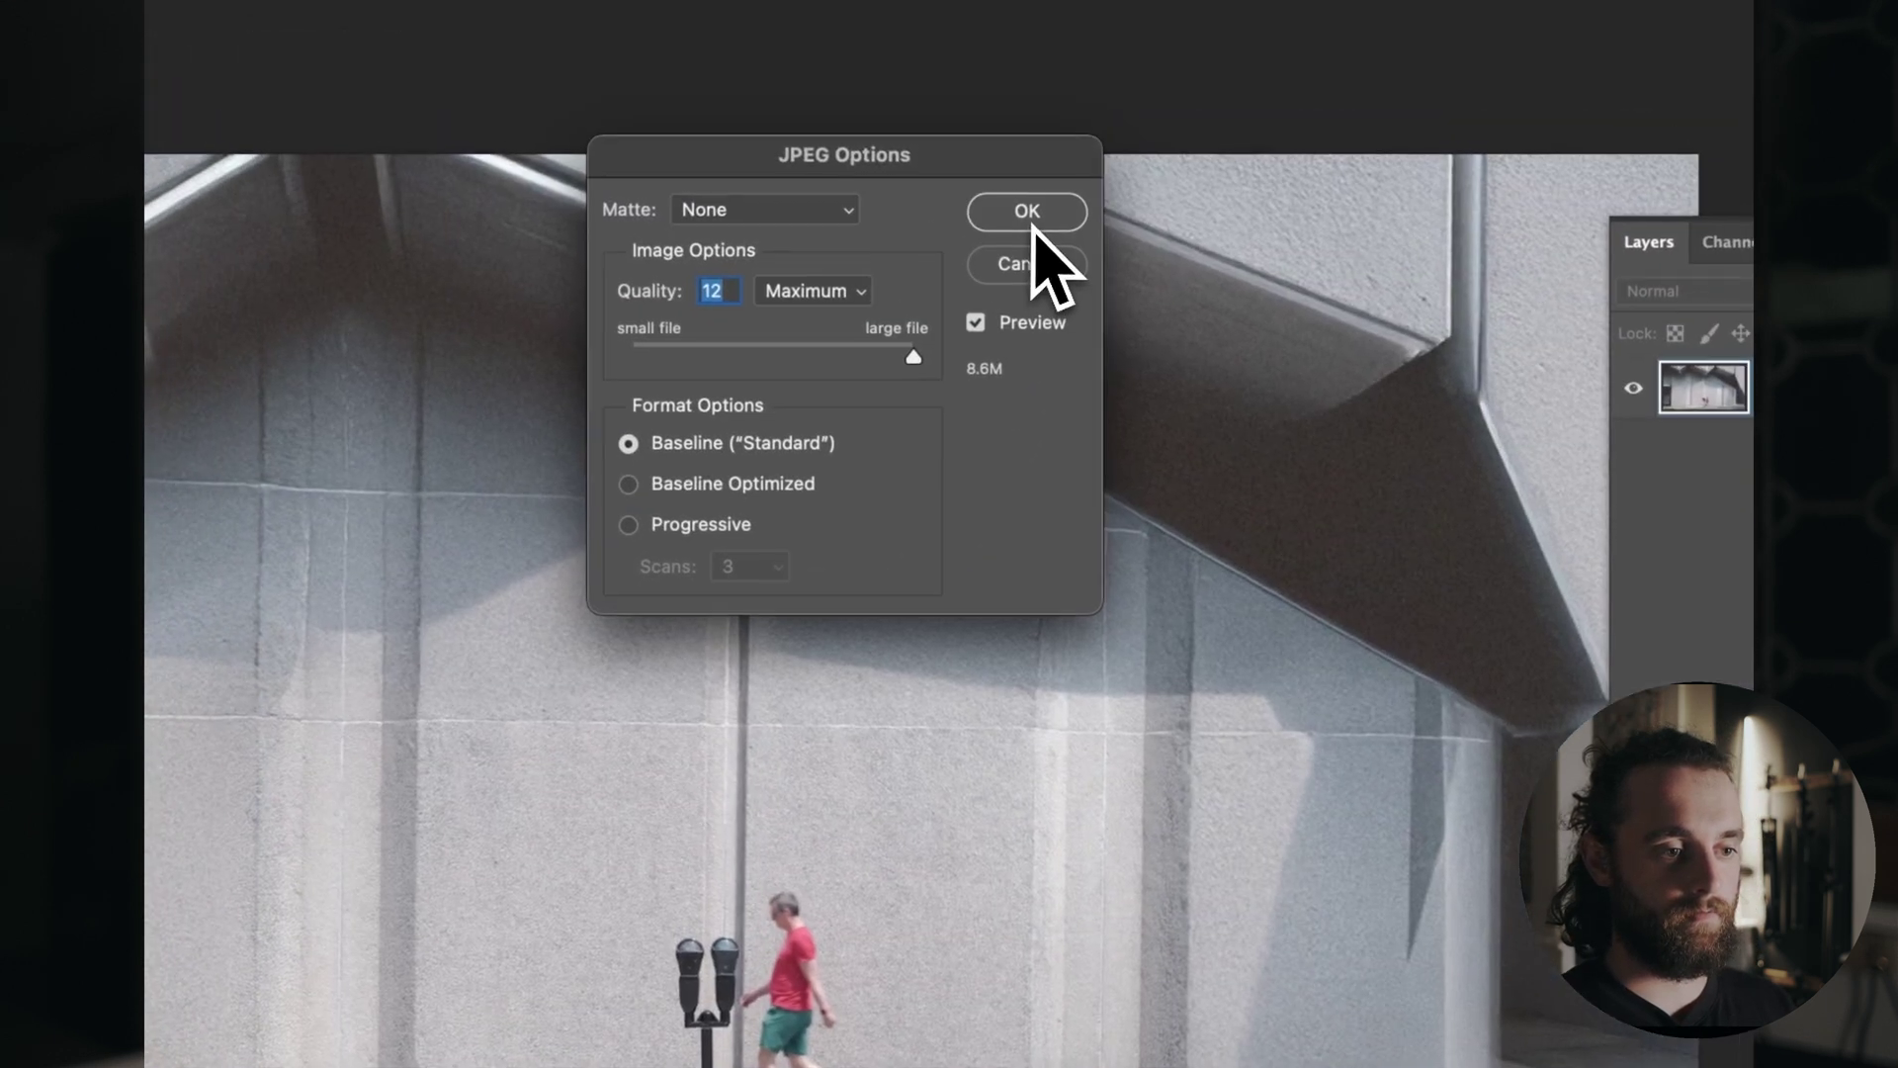
pyautogui.click(956, 148)
# Switch to DaVinci Resolve, import Ai Expanded Scene Still_Edited.jpg into the media pool and place it on Video 2 above the street clip.
pyautogui.press('super+Tab')
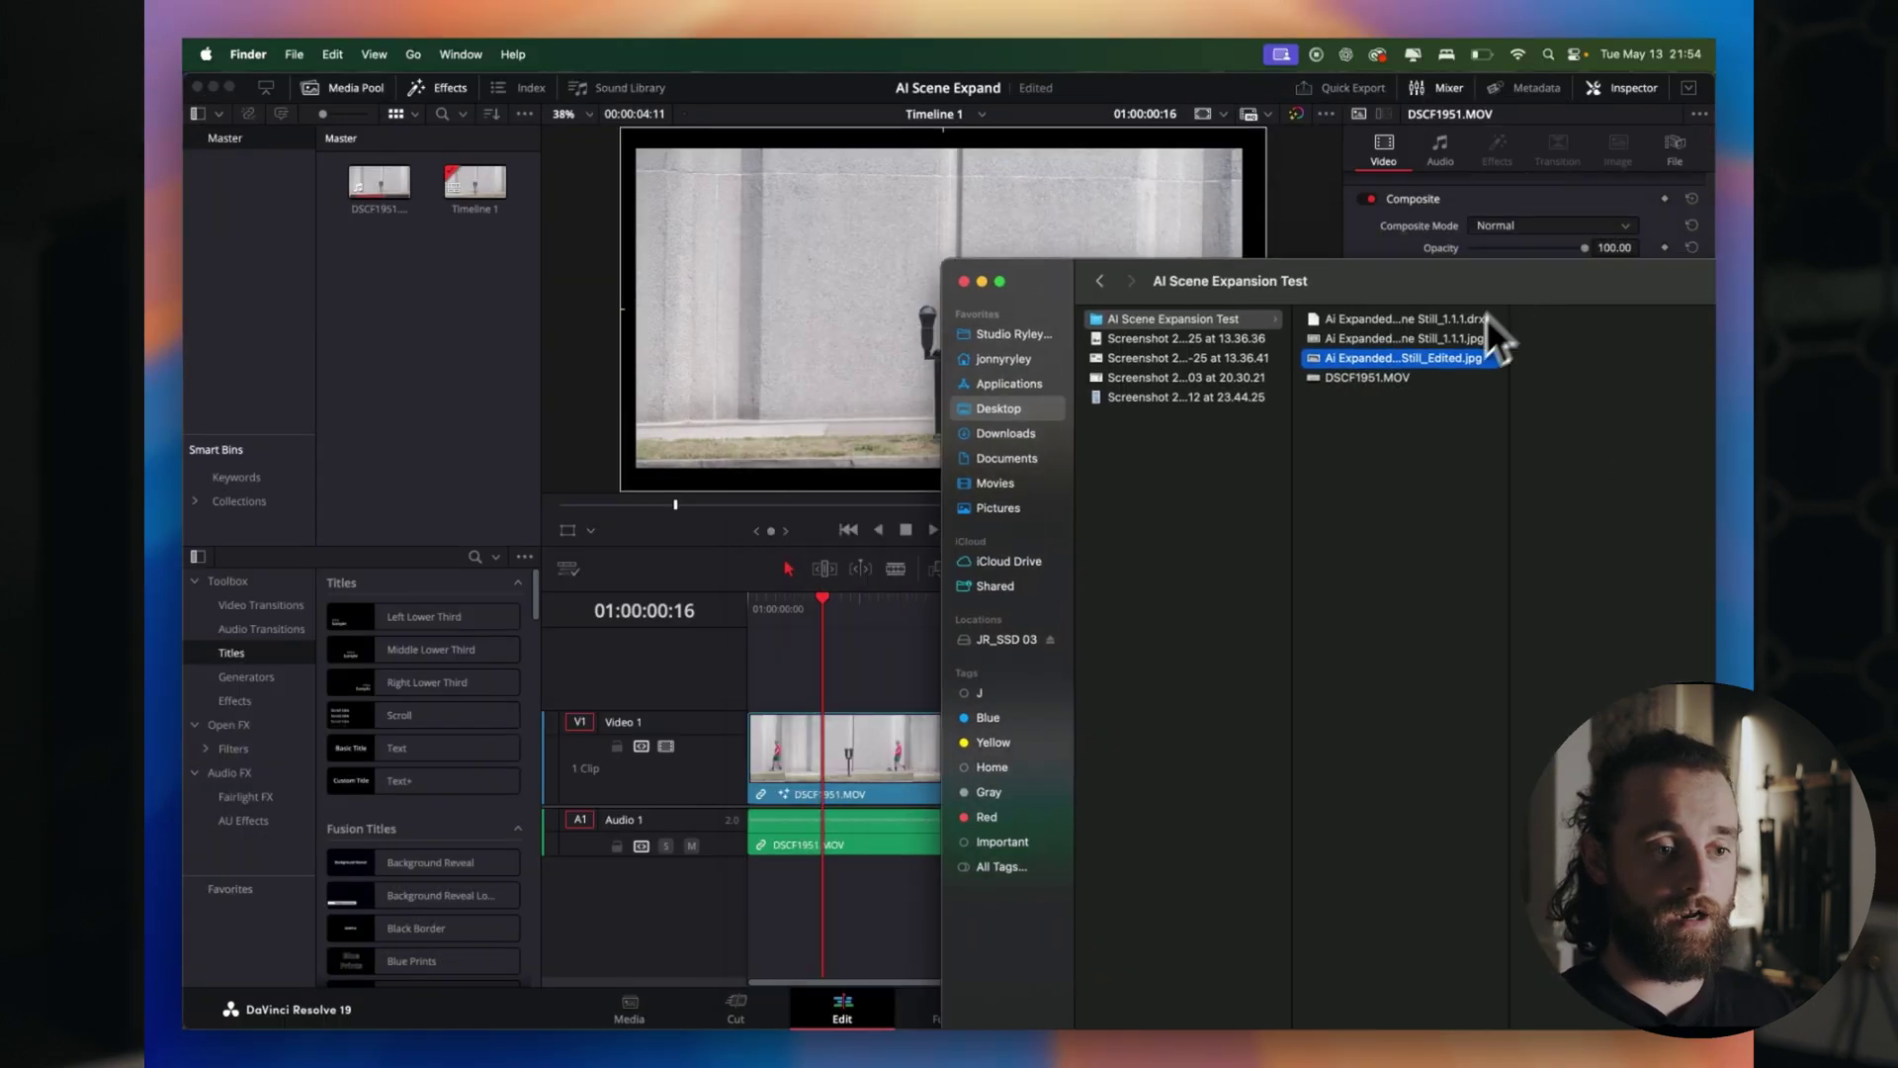
pyautogui.moveTo(1464, 358); pyautogui.dragTo(429, 322)
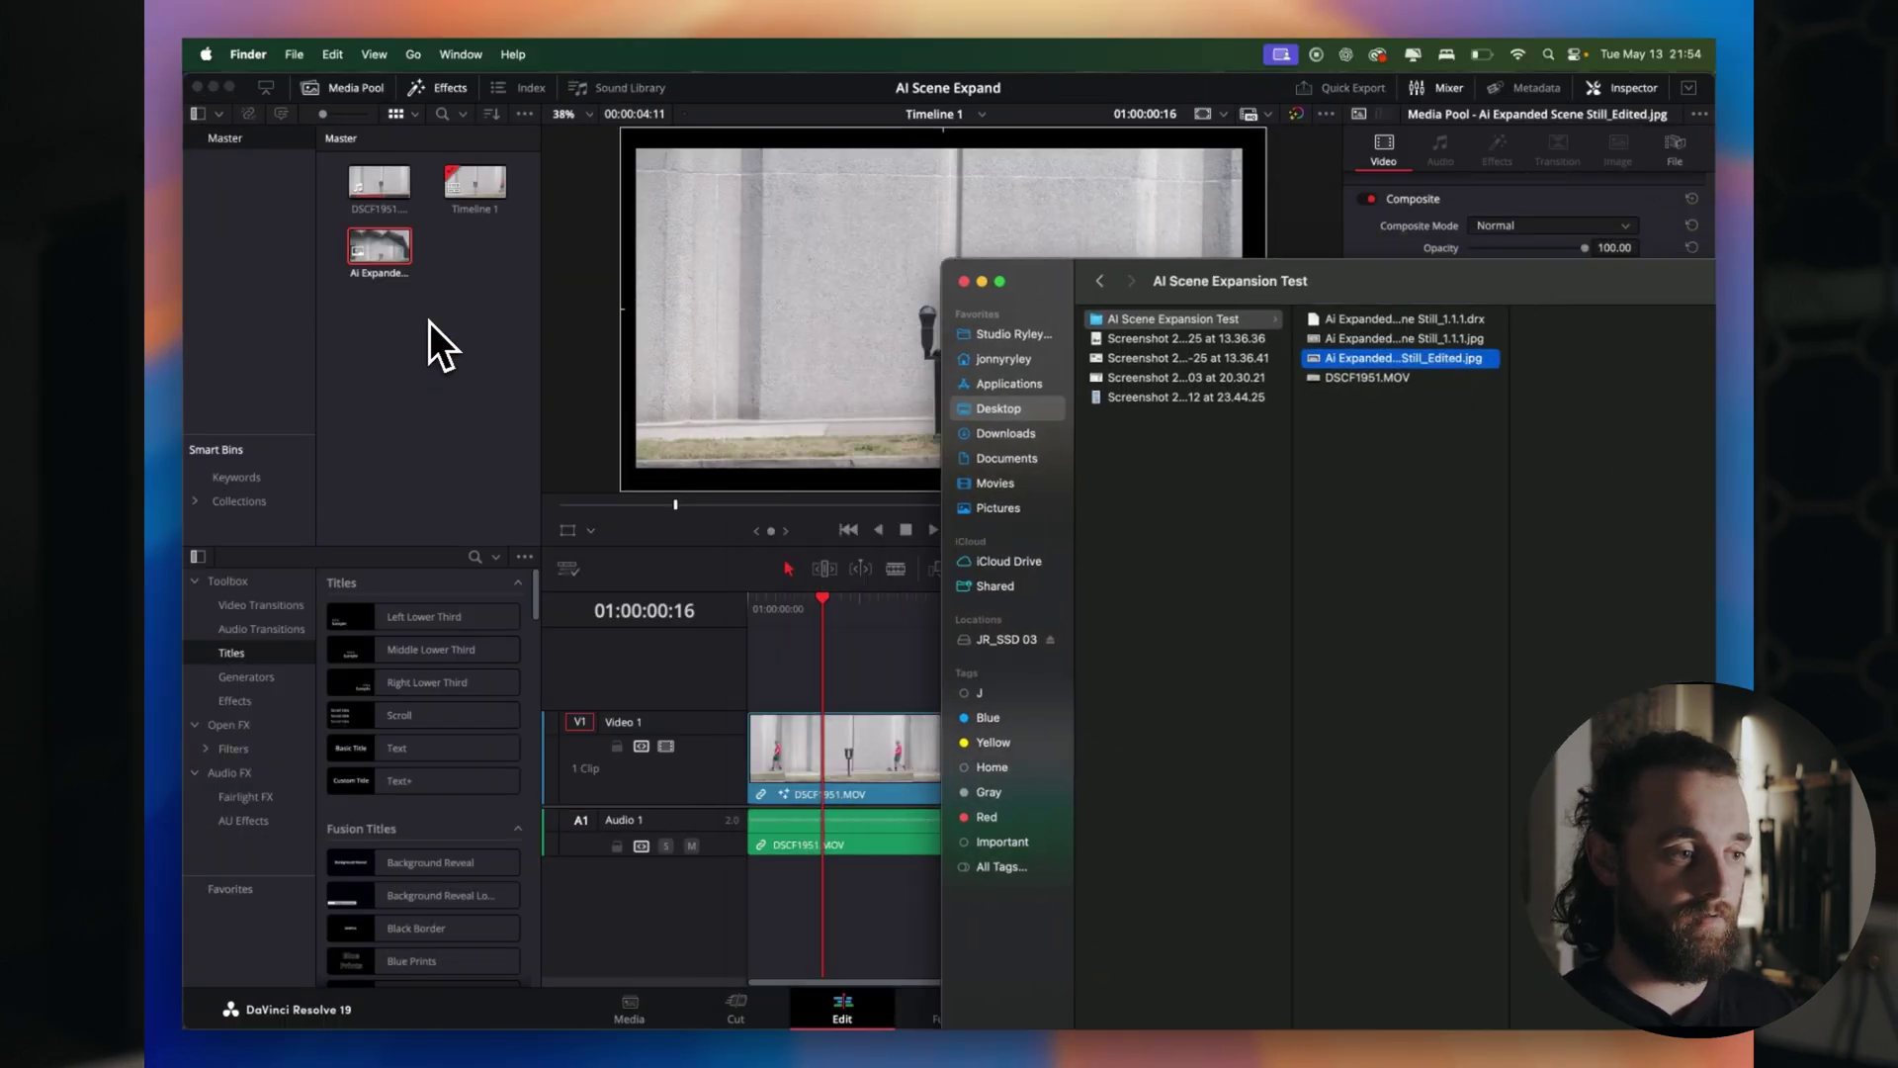
pyautogui.click(437, 399)
pyautogui.moveTo(379, 245); pyautogui.dragTo(874, 623)
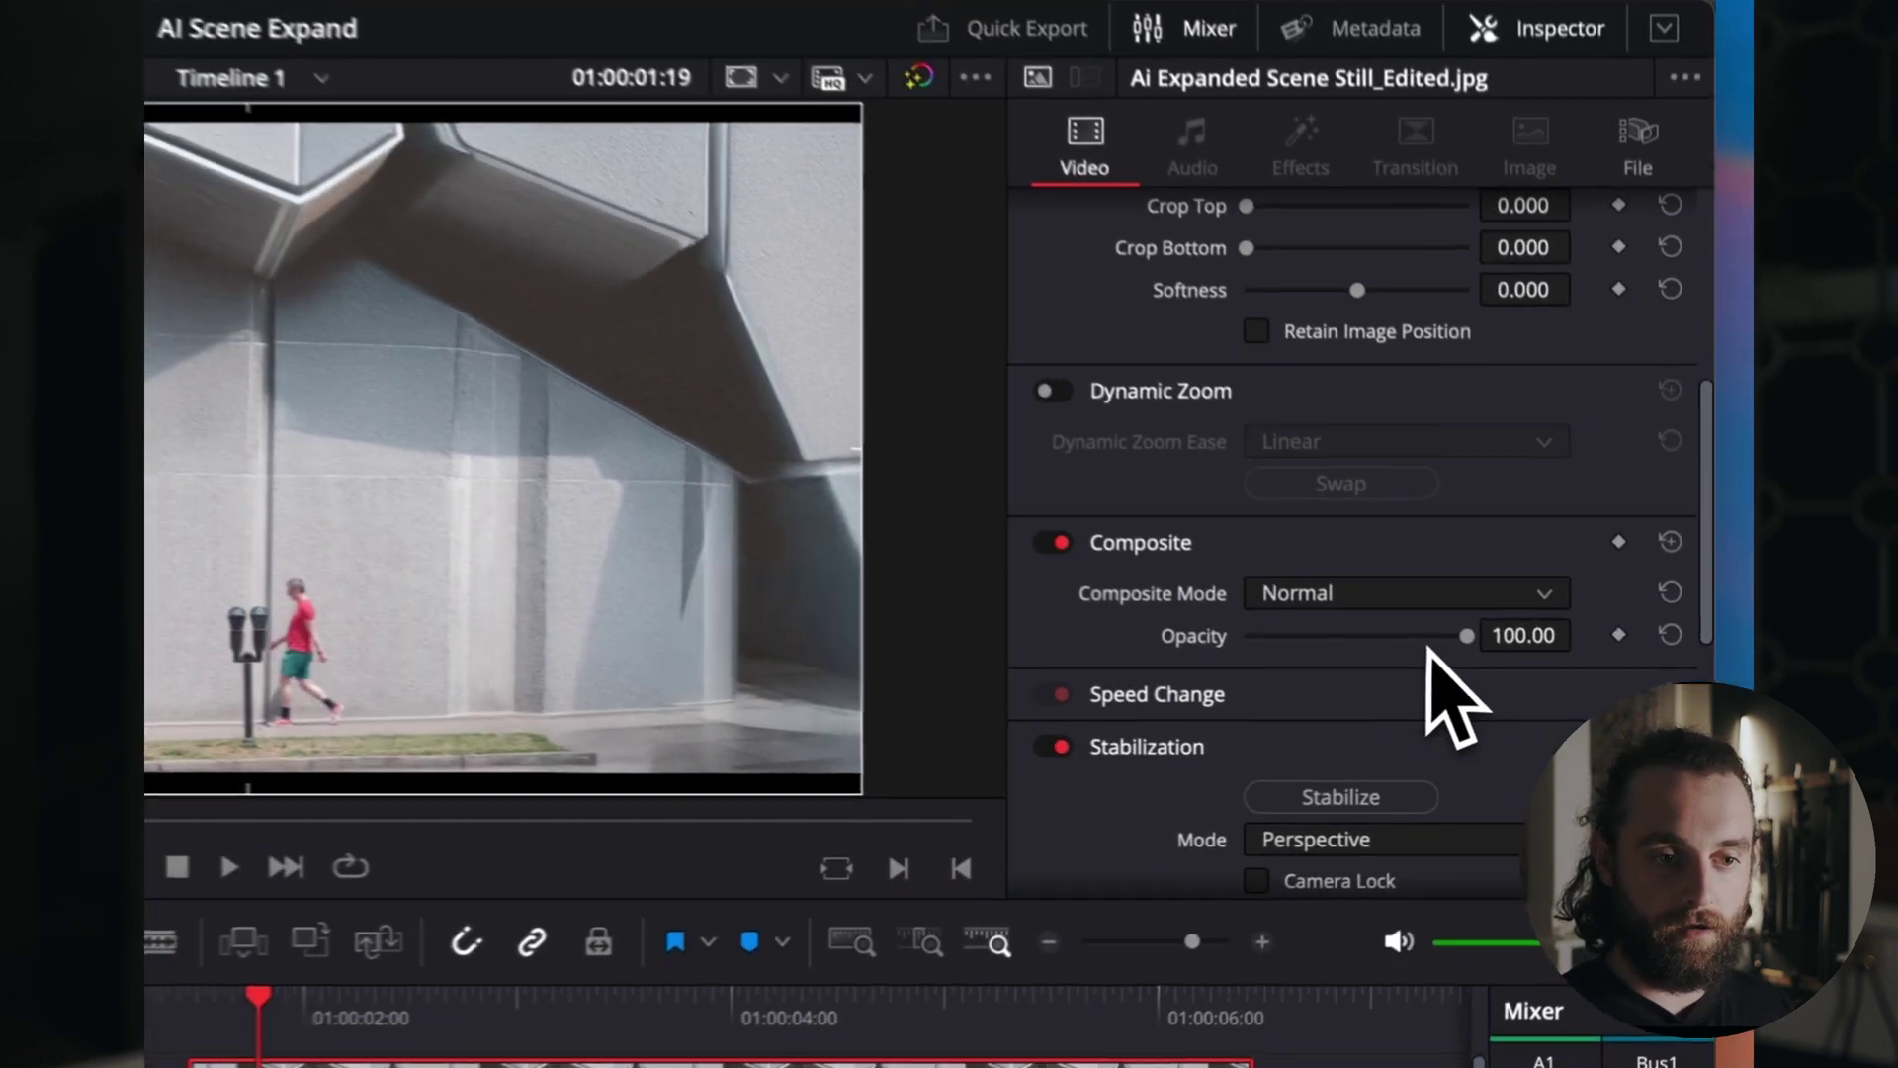
# Lower the expanded still's opacity to 61.83 so that the street clip shows through around the parking meters.
pyautogui.moveTo(1412, 713); pyautogui.dragTo(1307, 714)
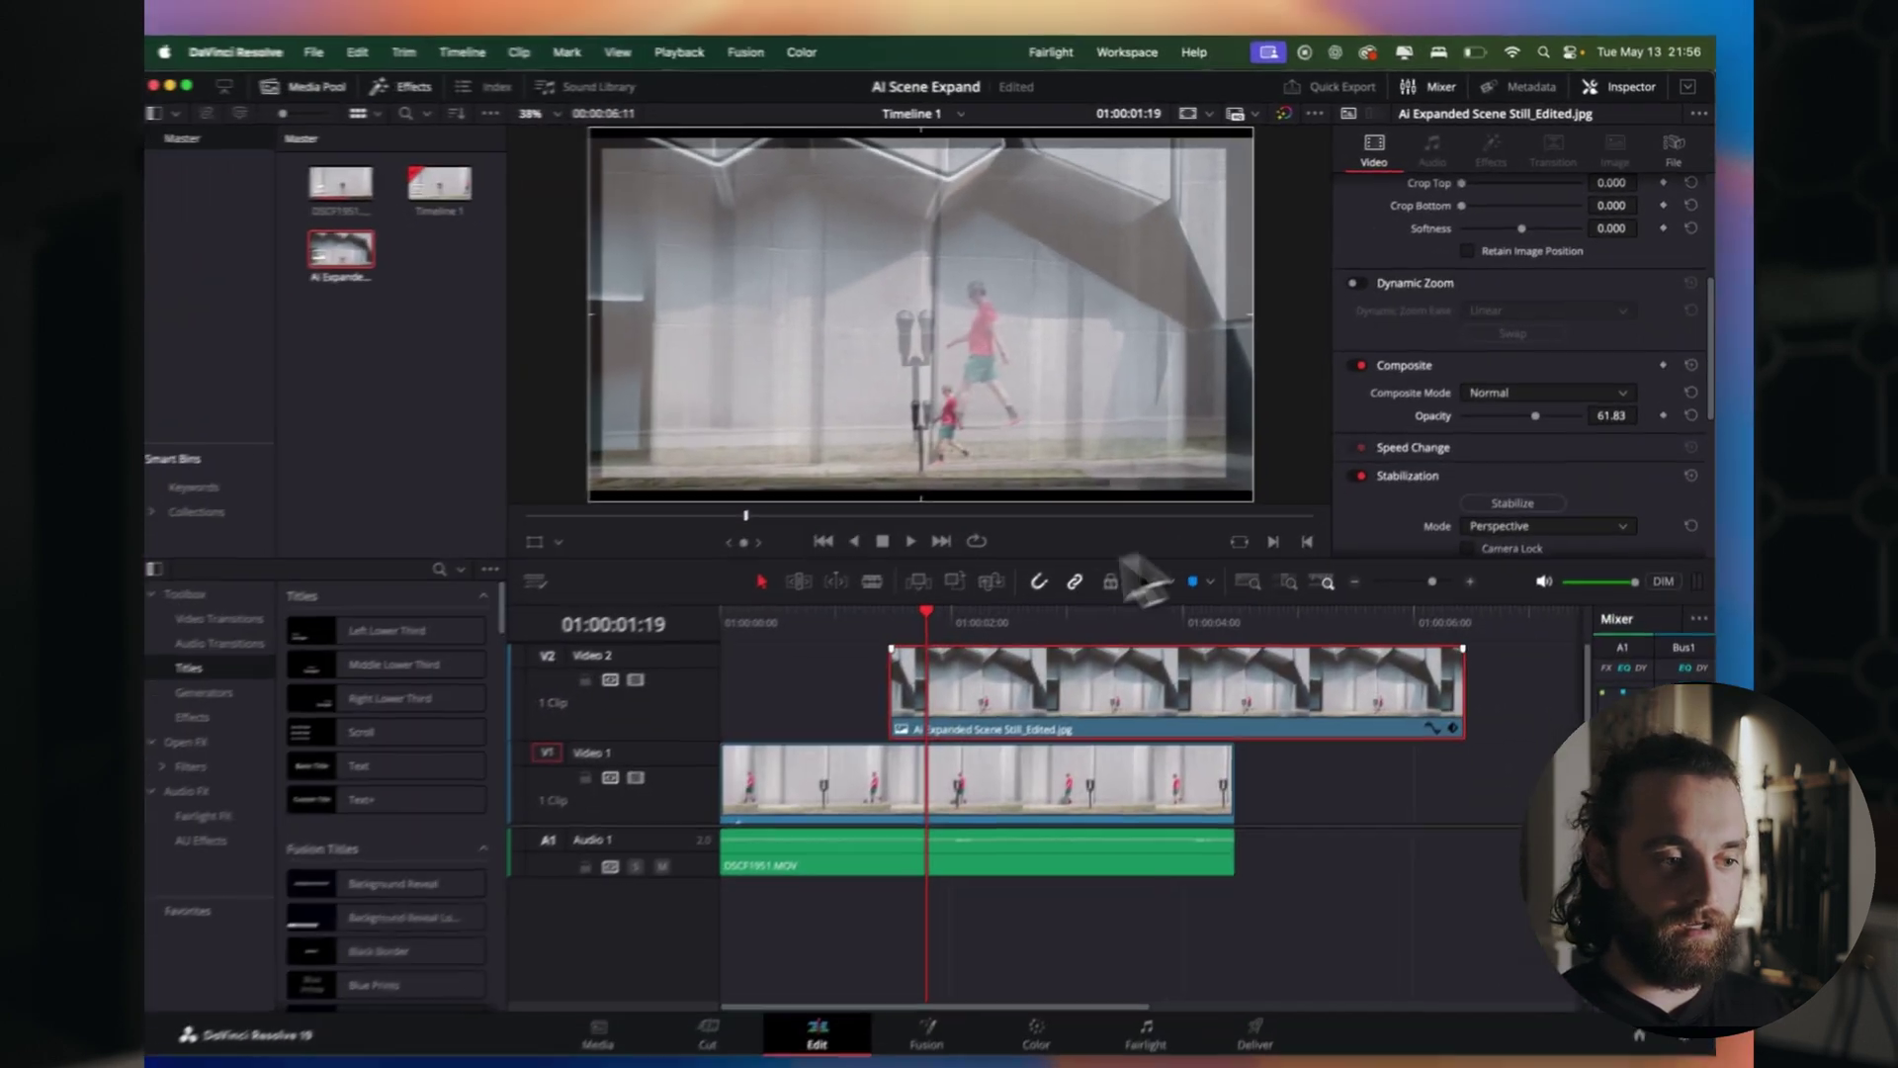
pyautogui.scroll(3, 940, 442)
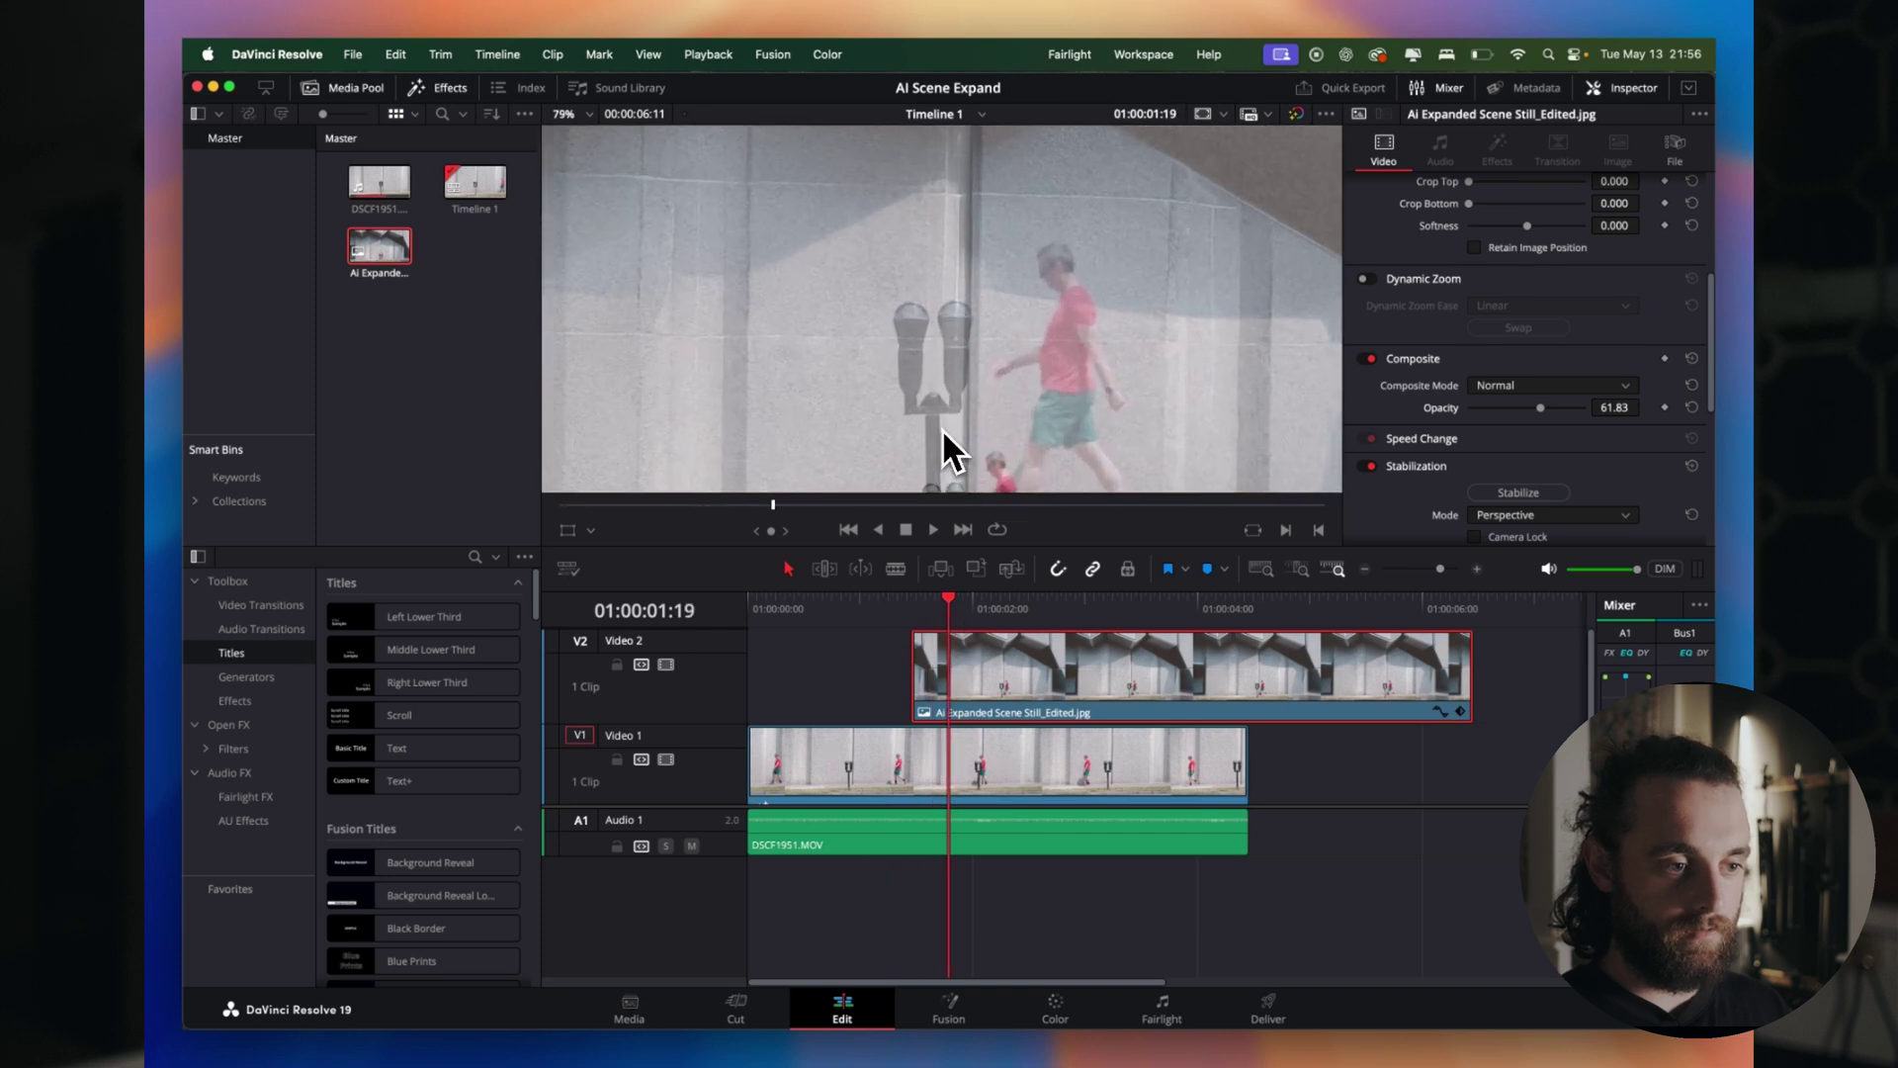
pyautogui.moveTo(941, 429); pyautogui.dragTo(929, 247)
# Scale the DSCF1951.MOV clip on Video 1 to a zoom of 0.5.
pyautogui.click(932, 759)
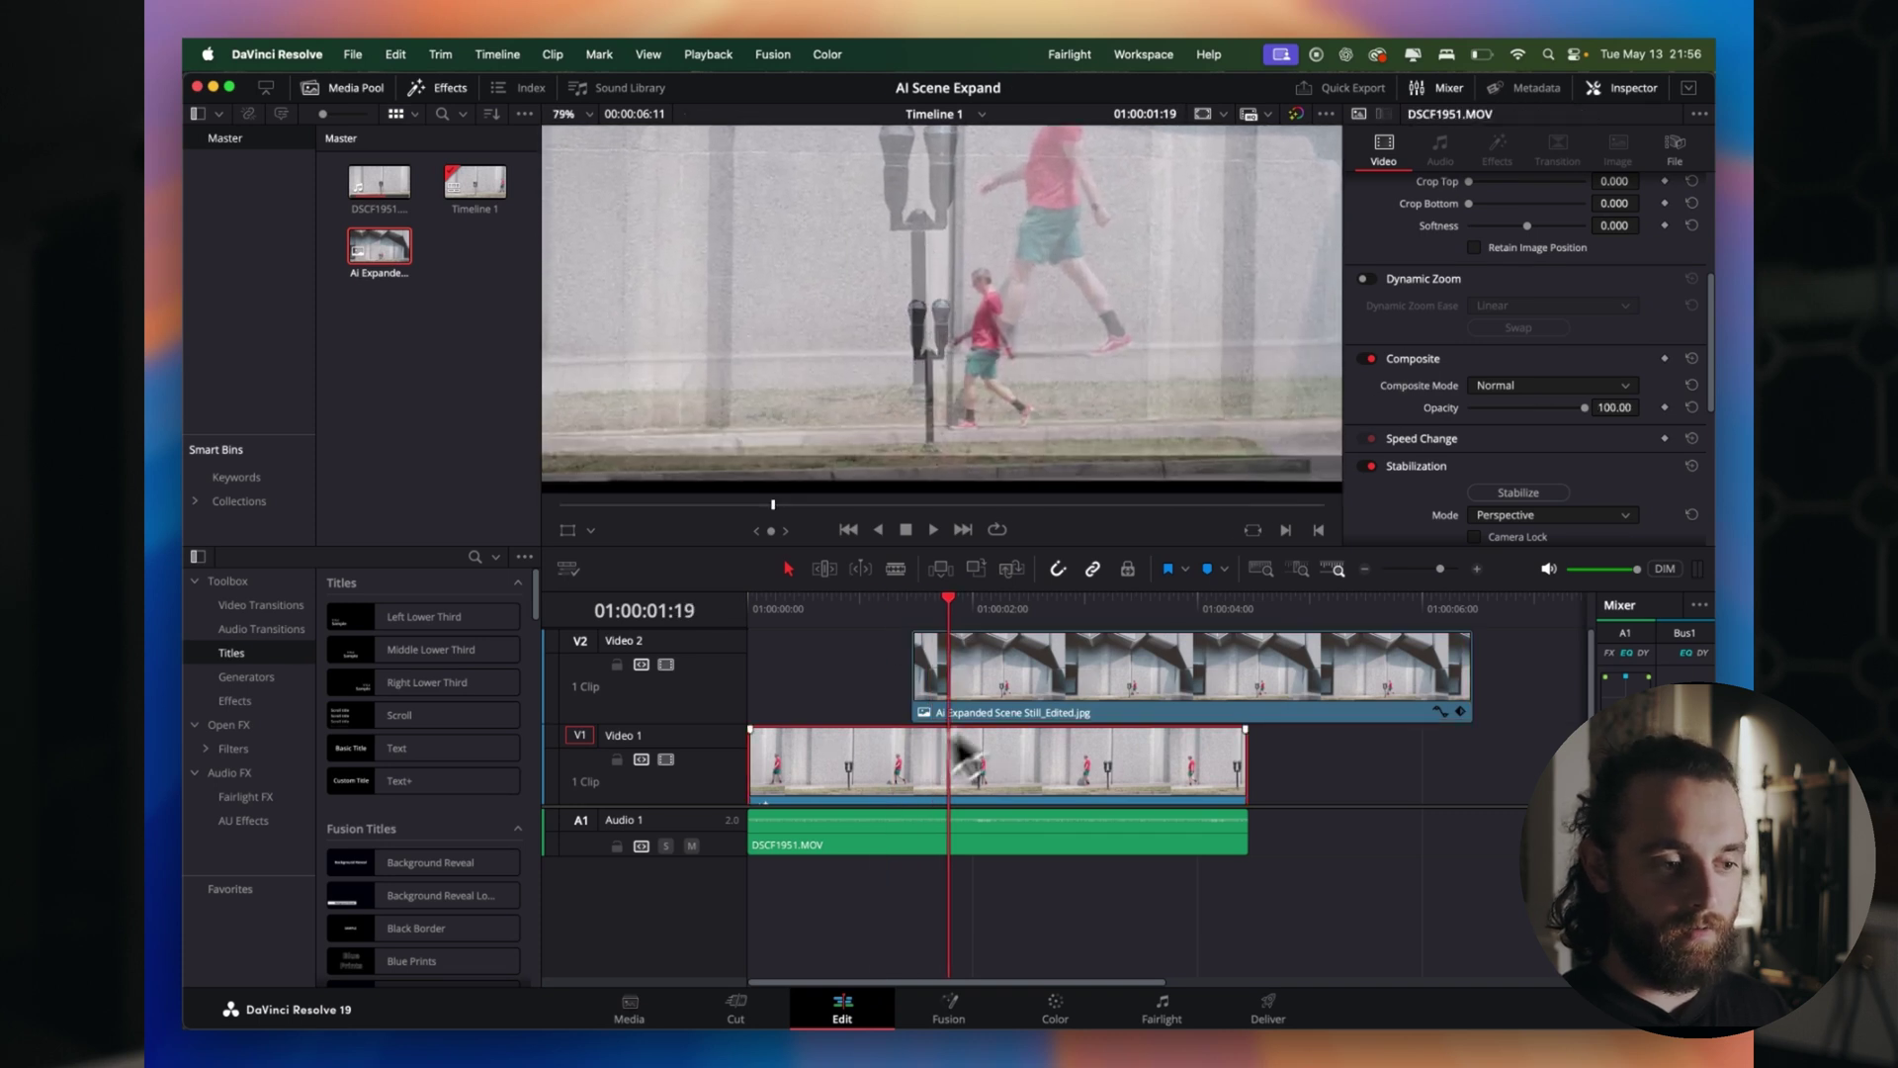
pyautogui.scroll(5, 1498, 366)
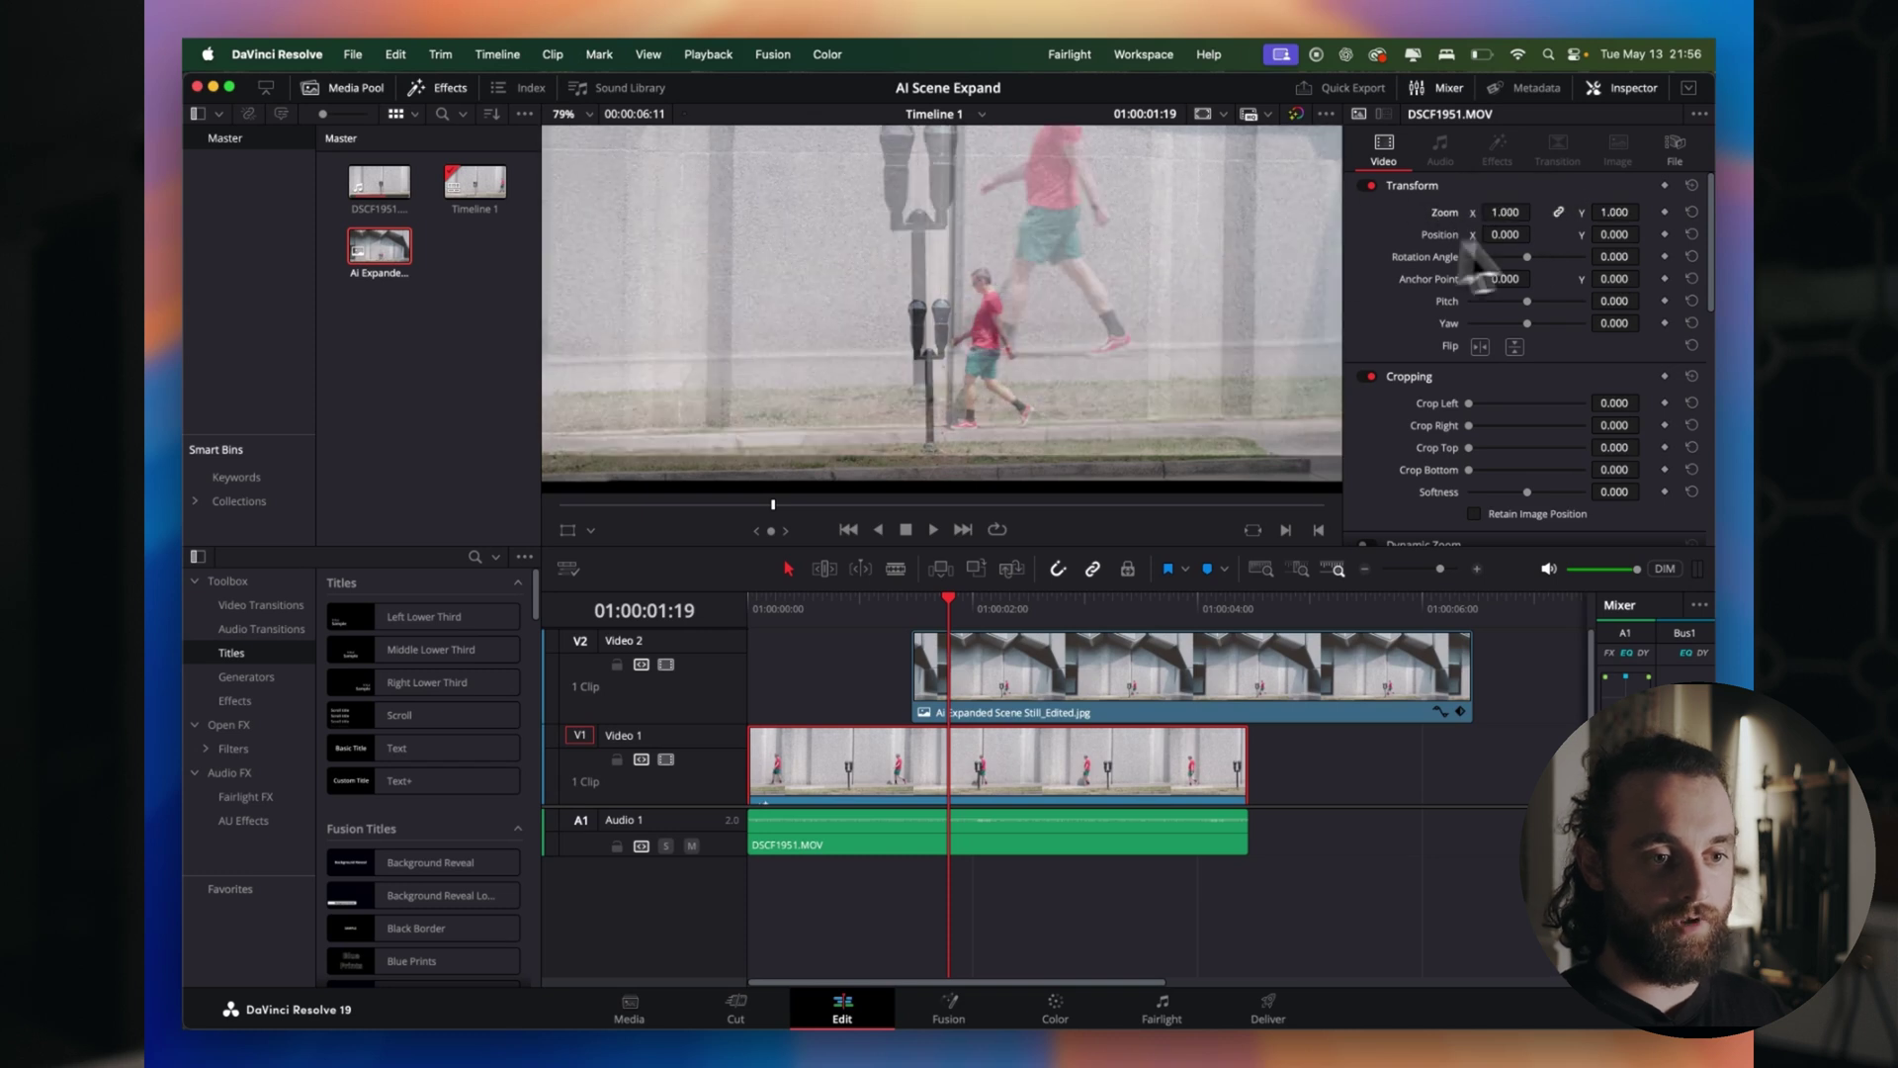
pyautogui.click(1508, 212)
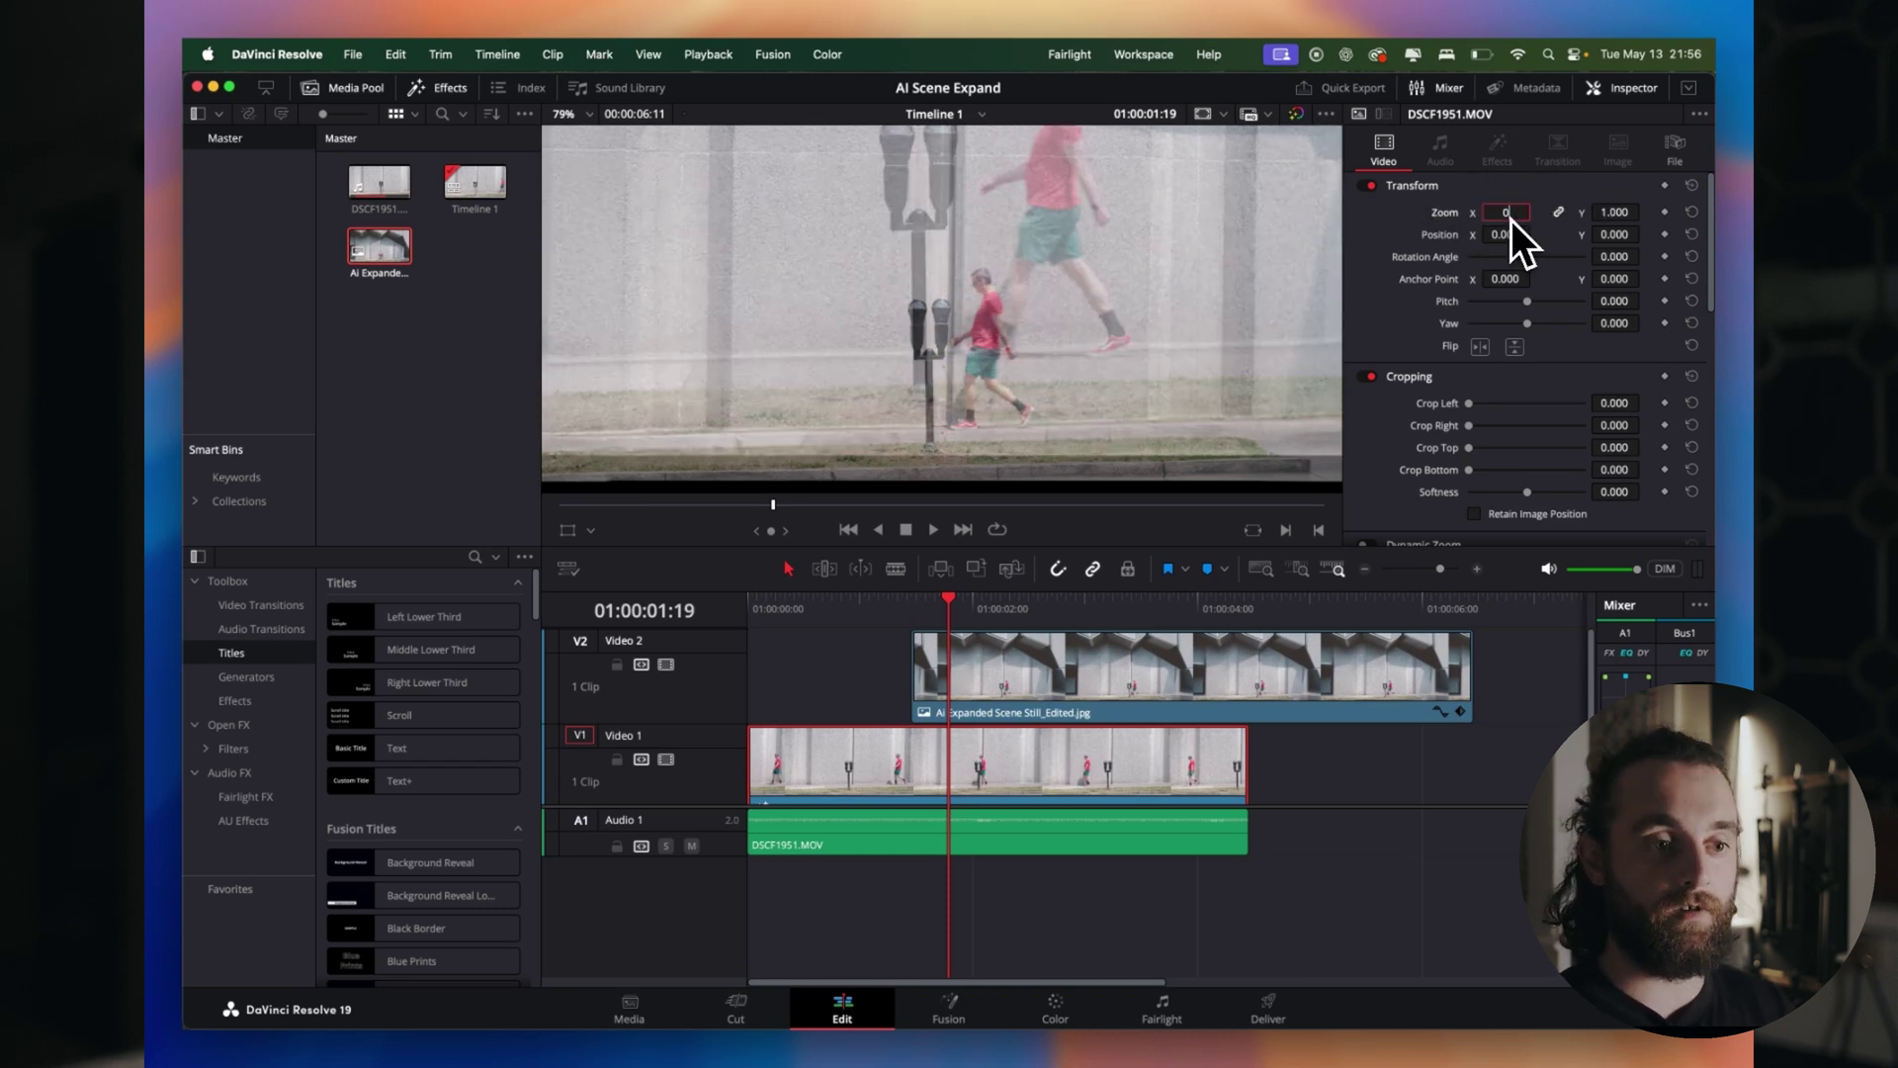
pyautogui.write('0.5')
pyautogui.press('Return')
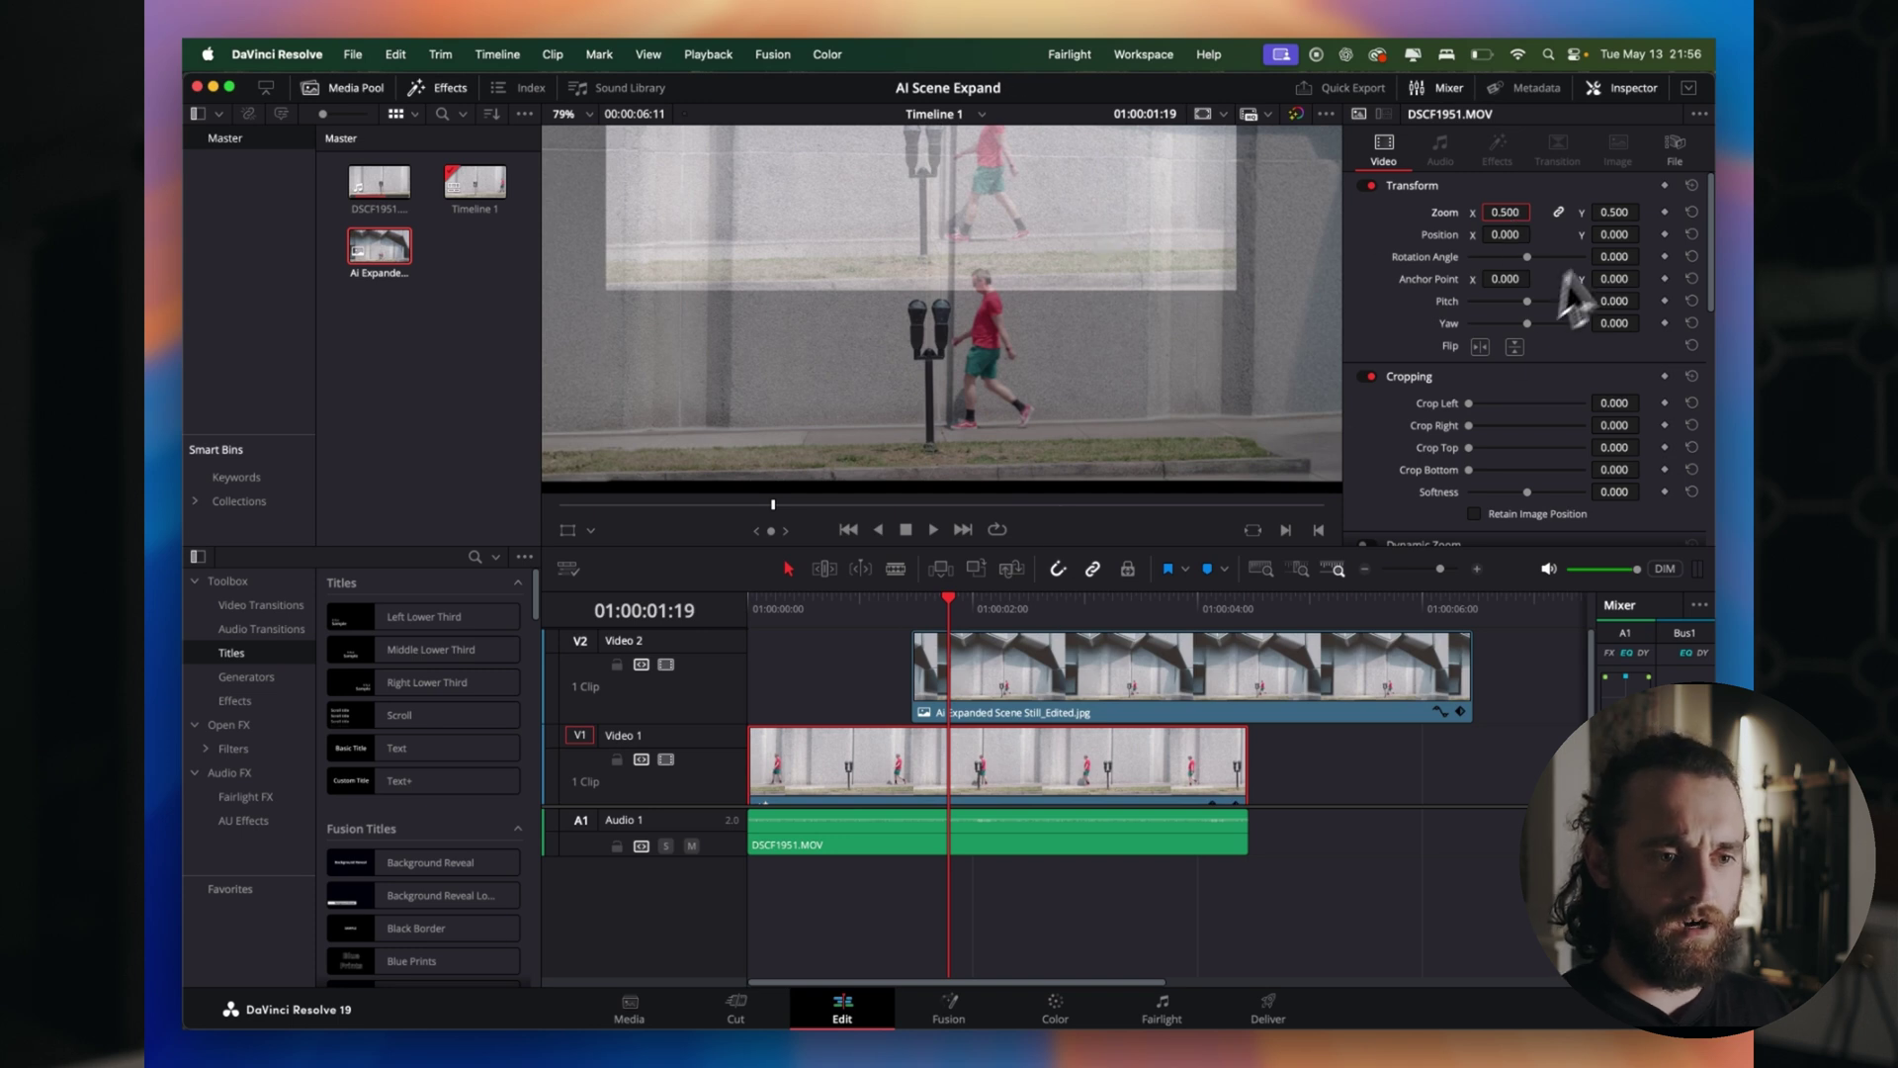
# Set the DSCF1951.MOV clip's position to X 15, Y -542 to match the still's parking meters, and check the overlay at 01:00:03:05.
pyautogui.moveTo(1622, 213); pyautogui.dragTo(1530, 234)
pyautogui.press('super+z')
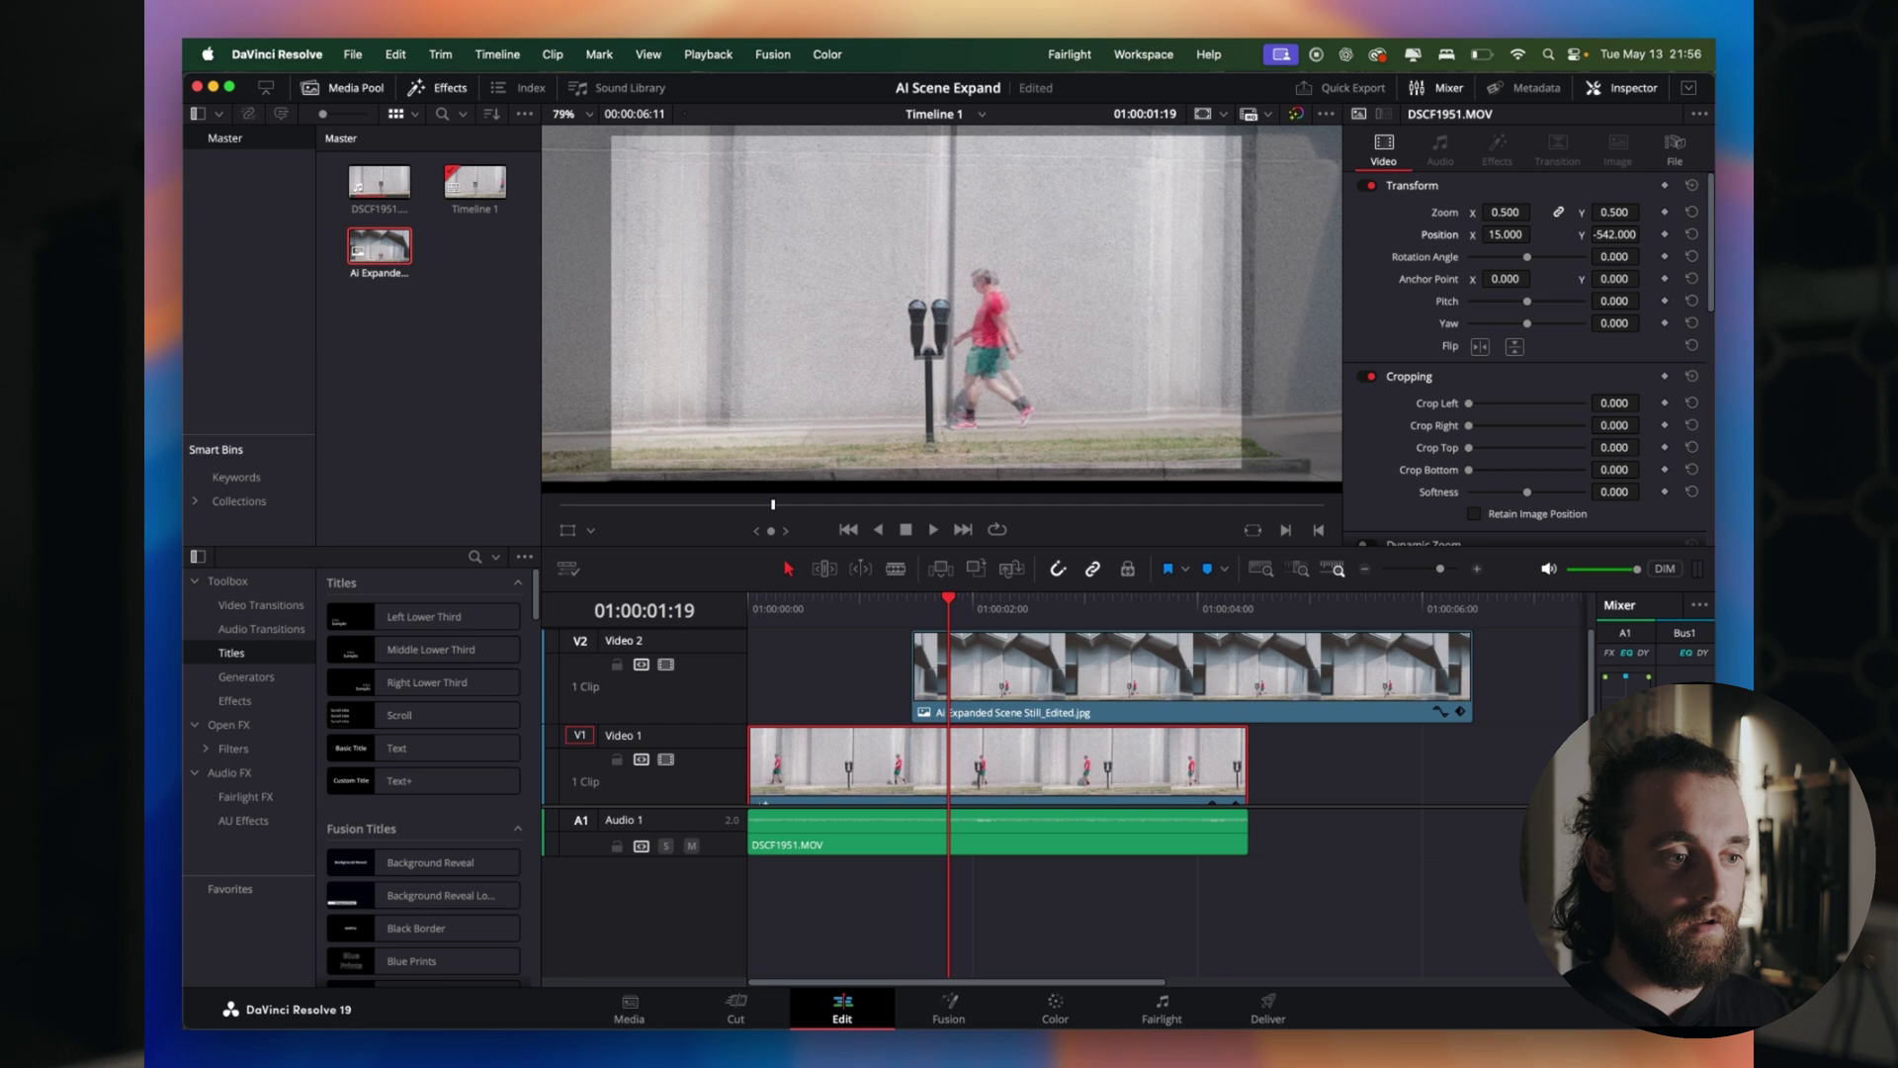
pyautogui.scroll(-2, 1530, 235)
pyautogui.scroll(5, 909, 344)
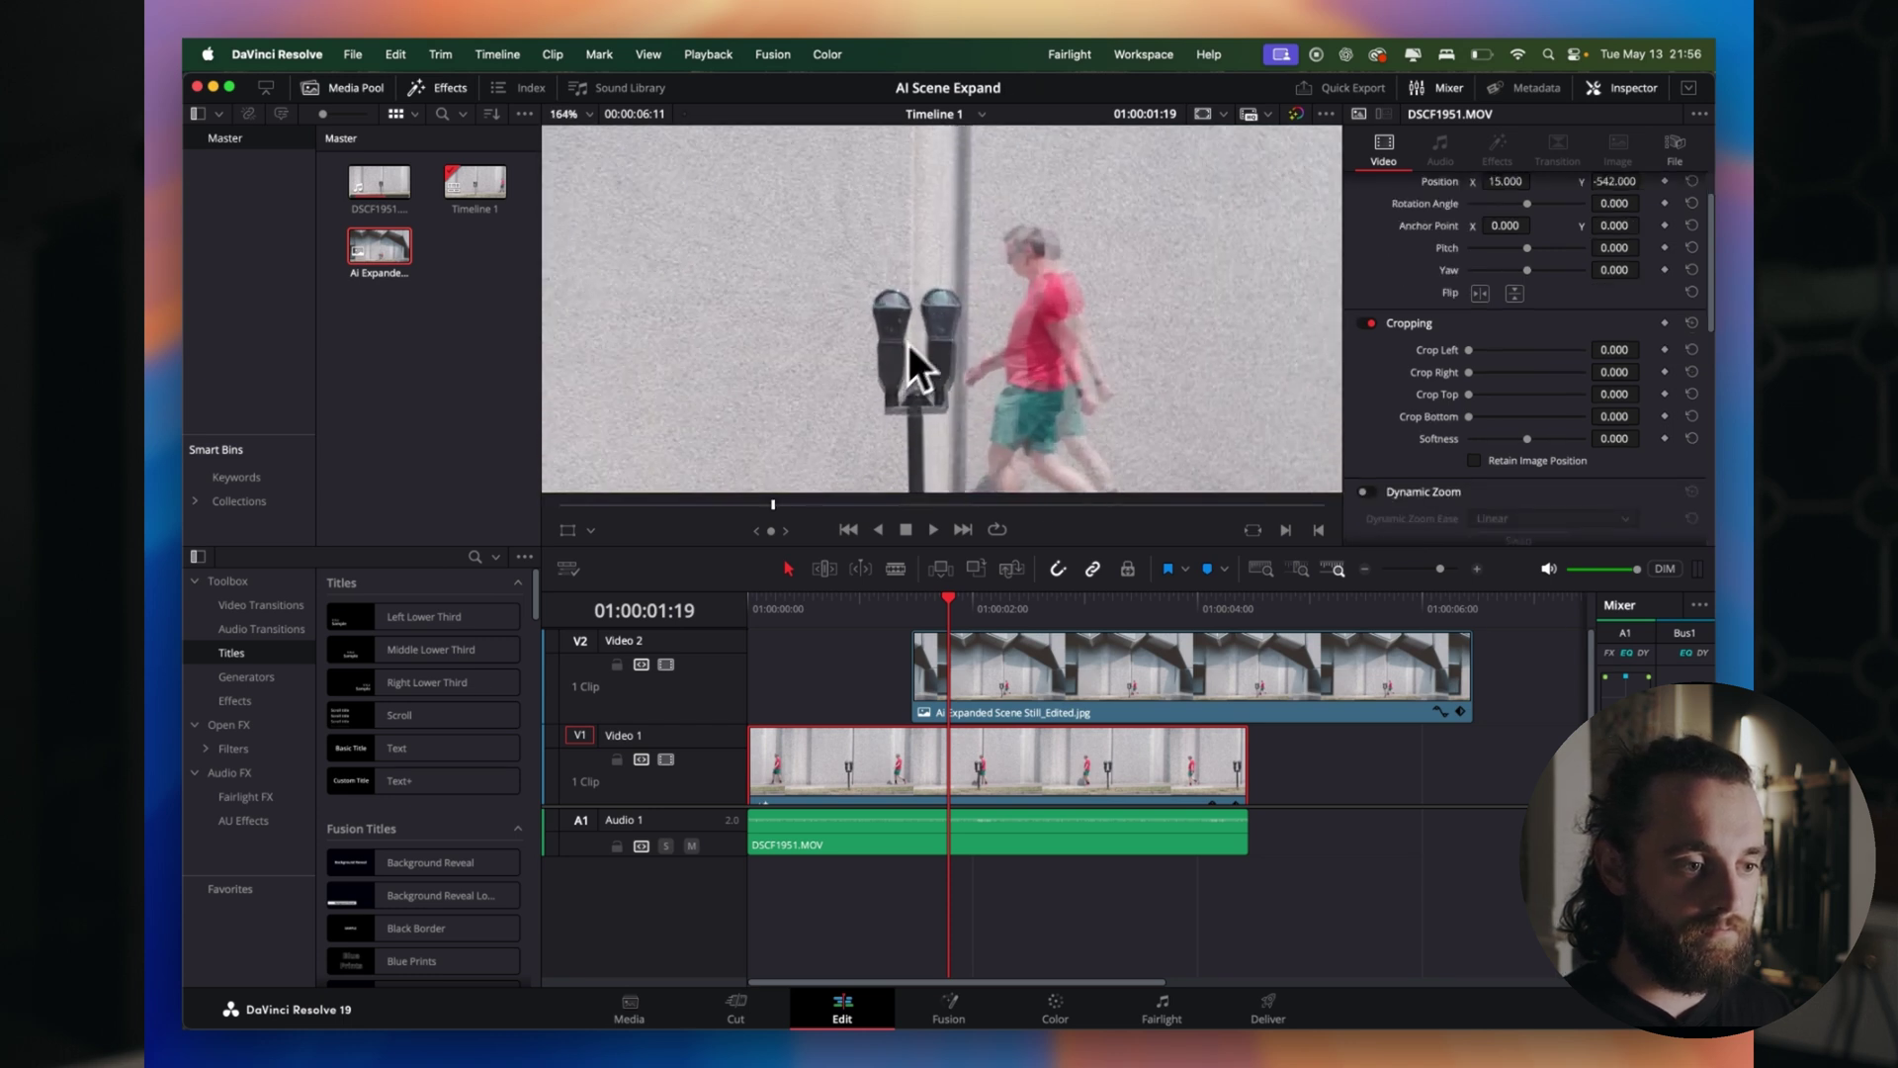
pyautogui.moveTo(916, 358); pyautogui.dragTo(940, 228)
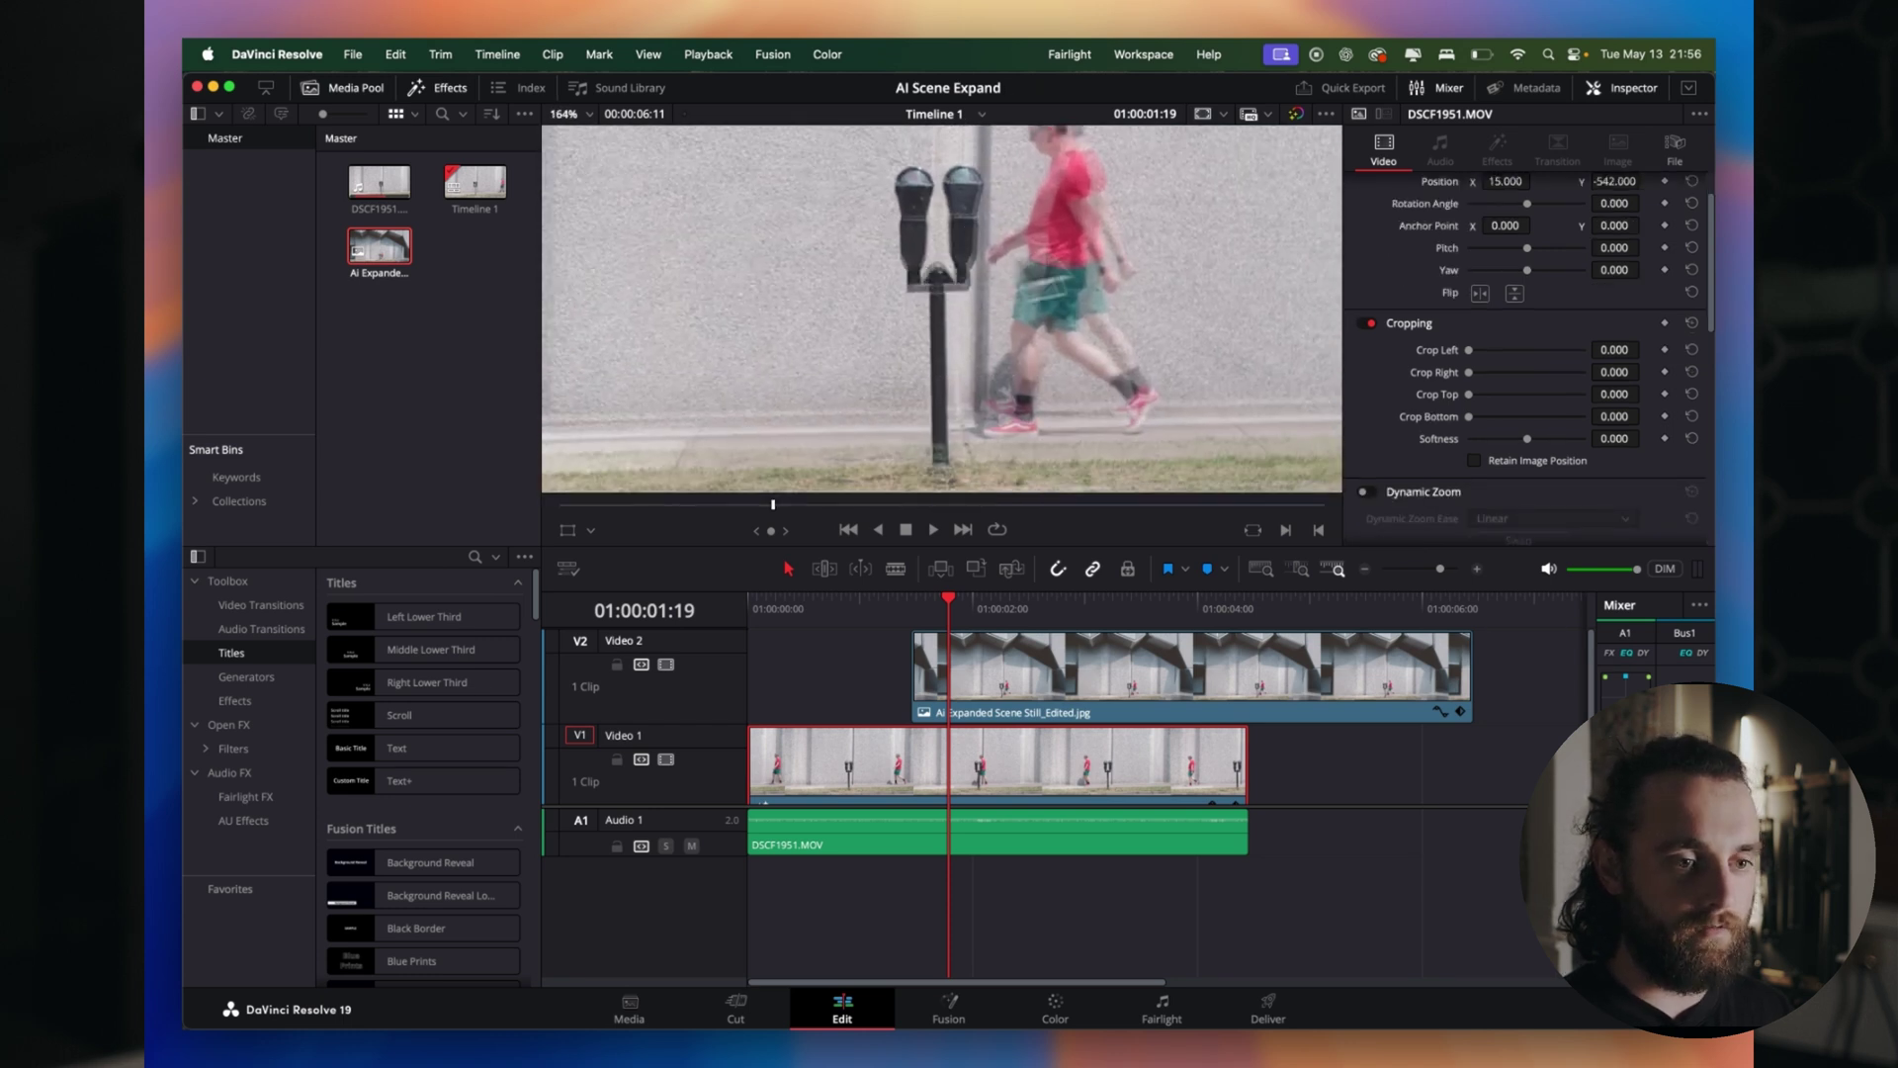
pyautogui.moveTo(974, 608); pyautogui.dragTo(1107, 617)
pyautogui.scroll(2, 1542, 263)
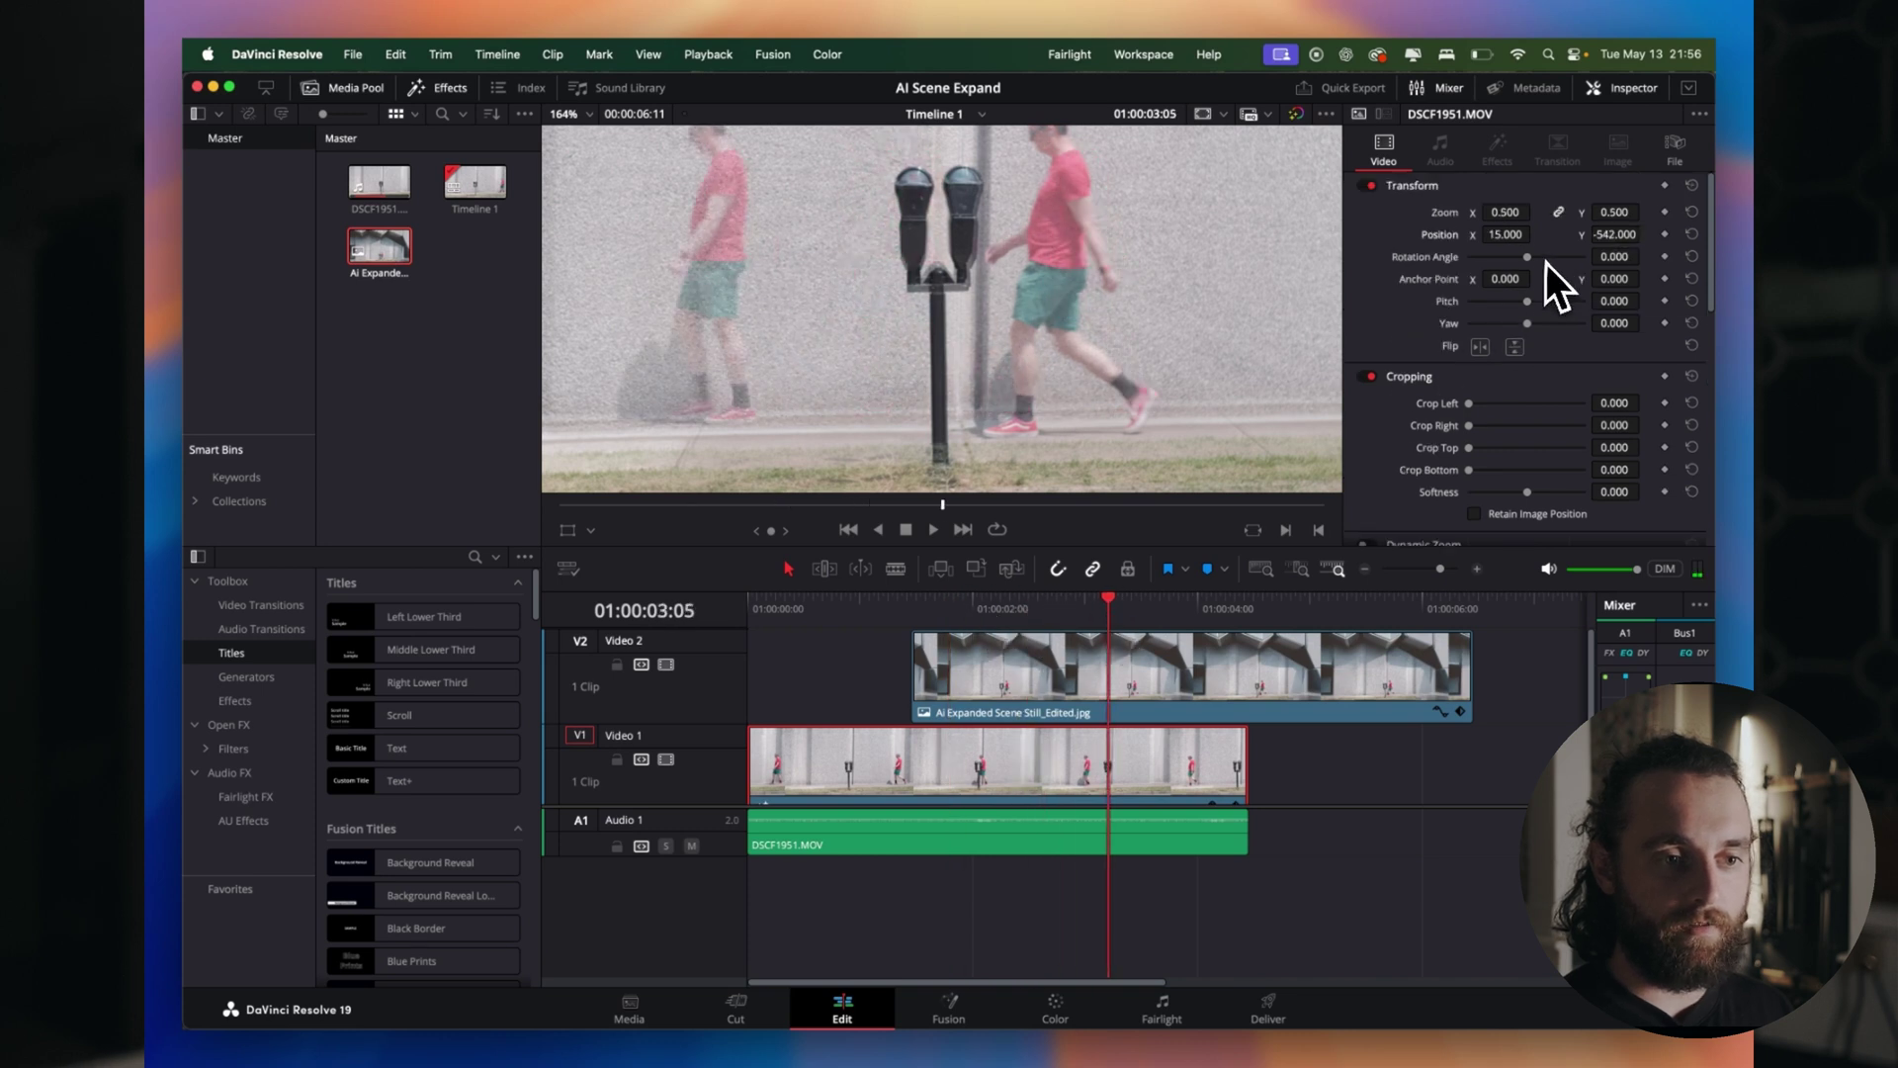
# Refine the DSCF1951.MOV clip to zoom 0.54 and position X 18, Y -541, checking the overlap around the parking meters.
pyautogui.moveTo(1507, 239); pyautogui.dragTo(1511, 246)
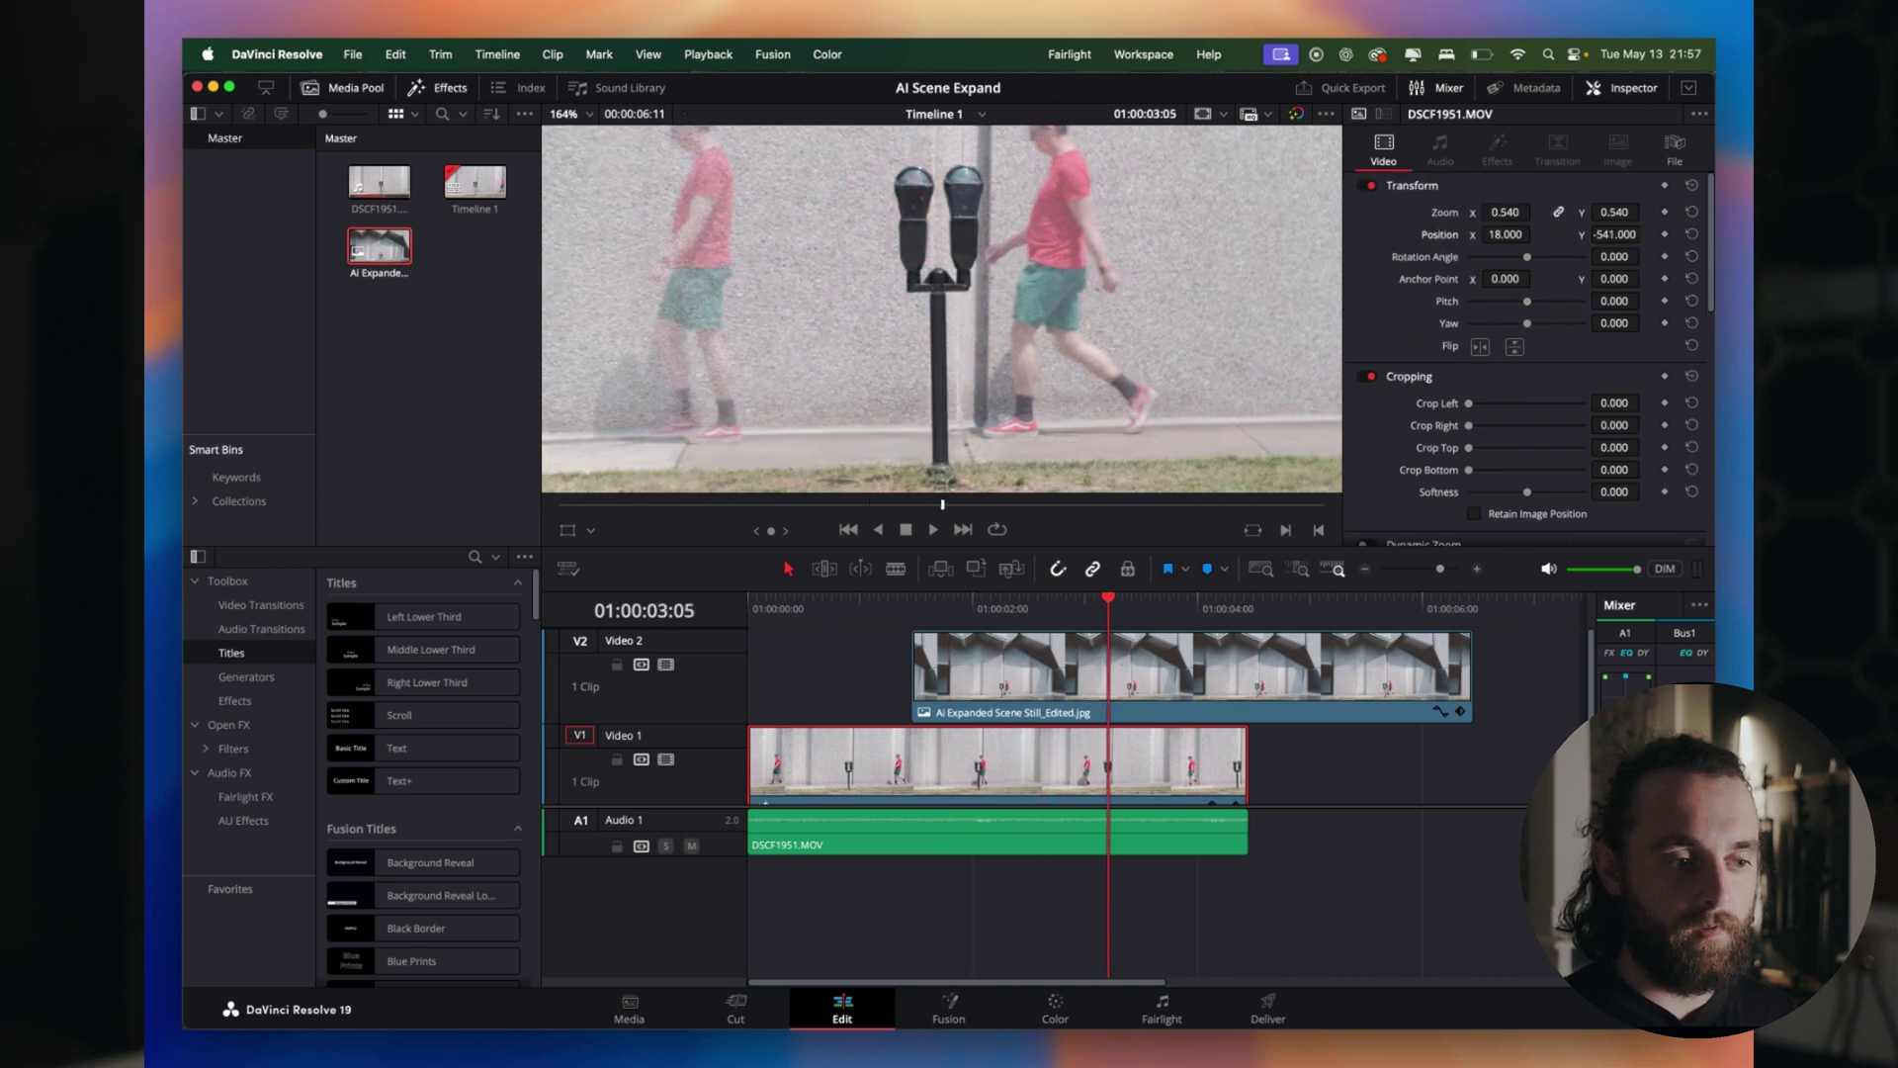
pyautogui.scroll(2, 934, 322)
pyautogui.scroll(5, 964, 265)
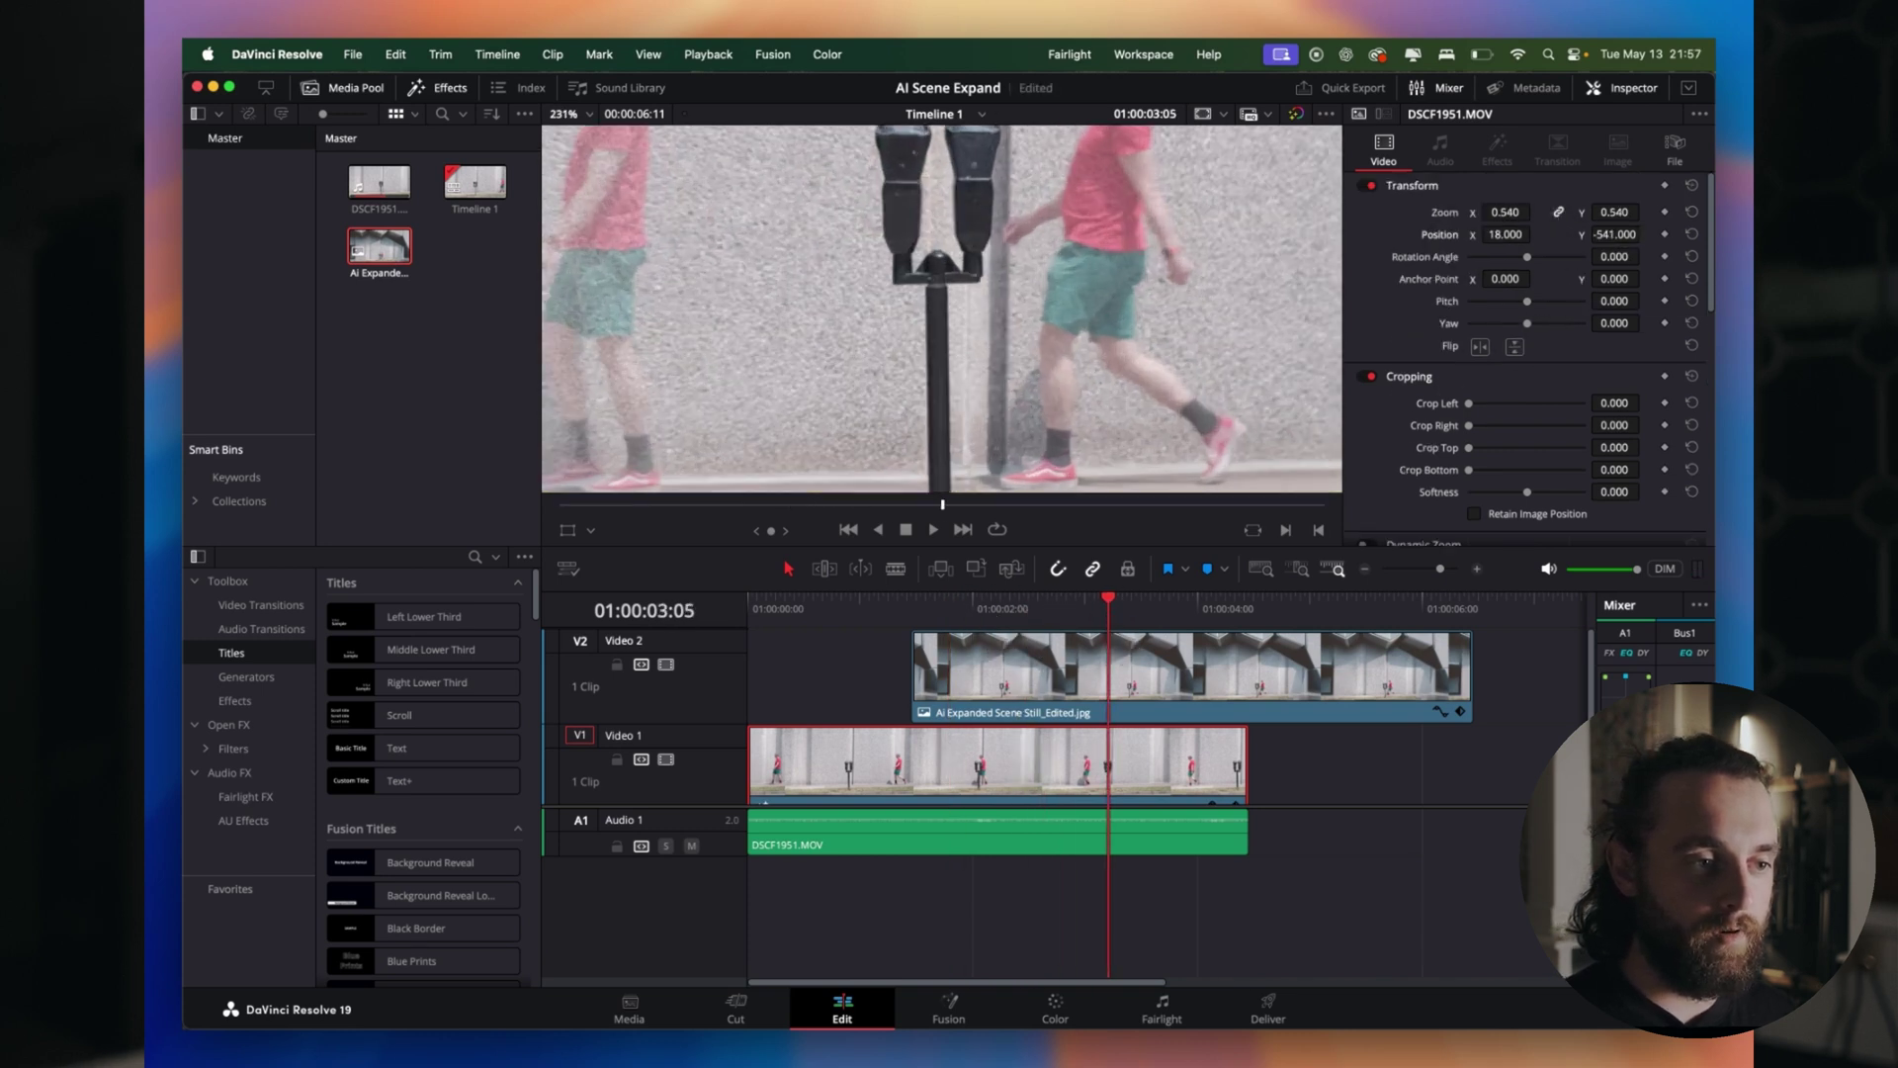
pyautogui.scroll(-4, 1012, 248)
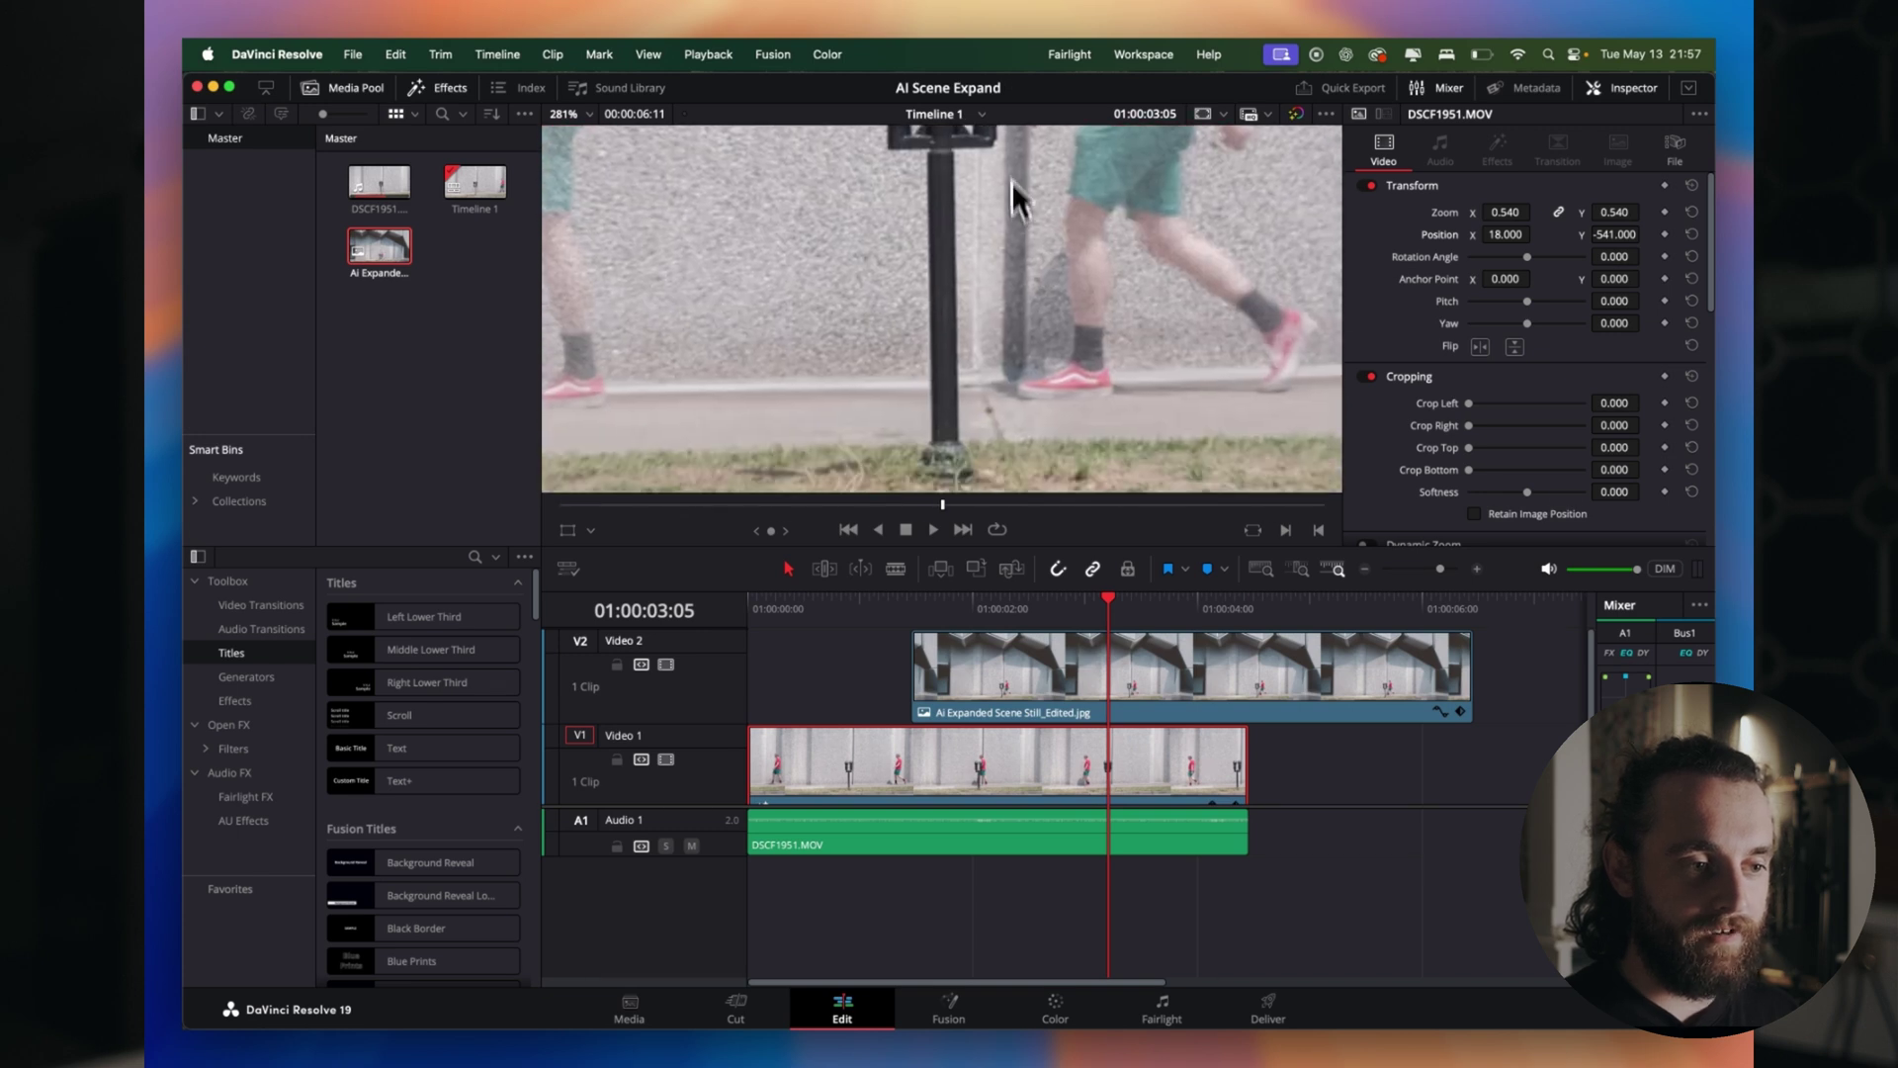
pyautogui.scroll(-4, 1014, 356)
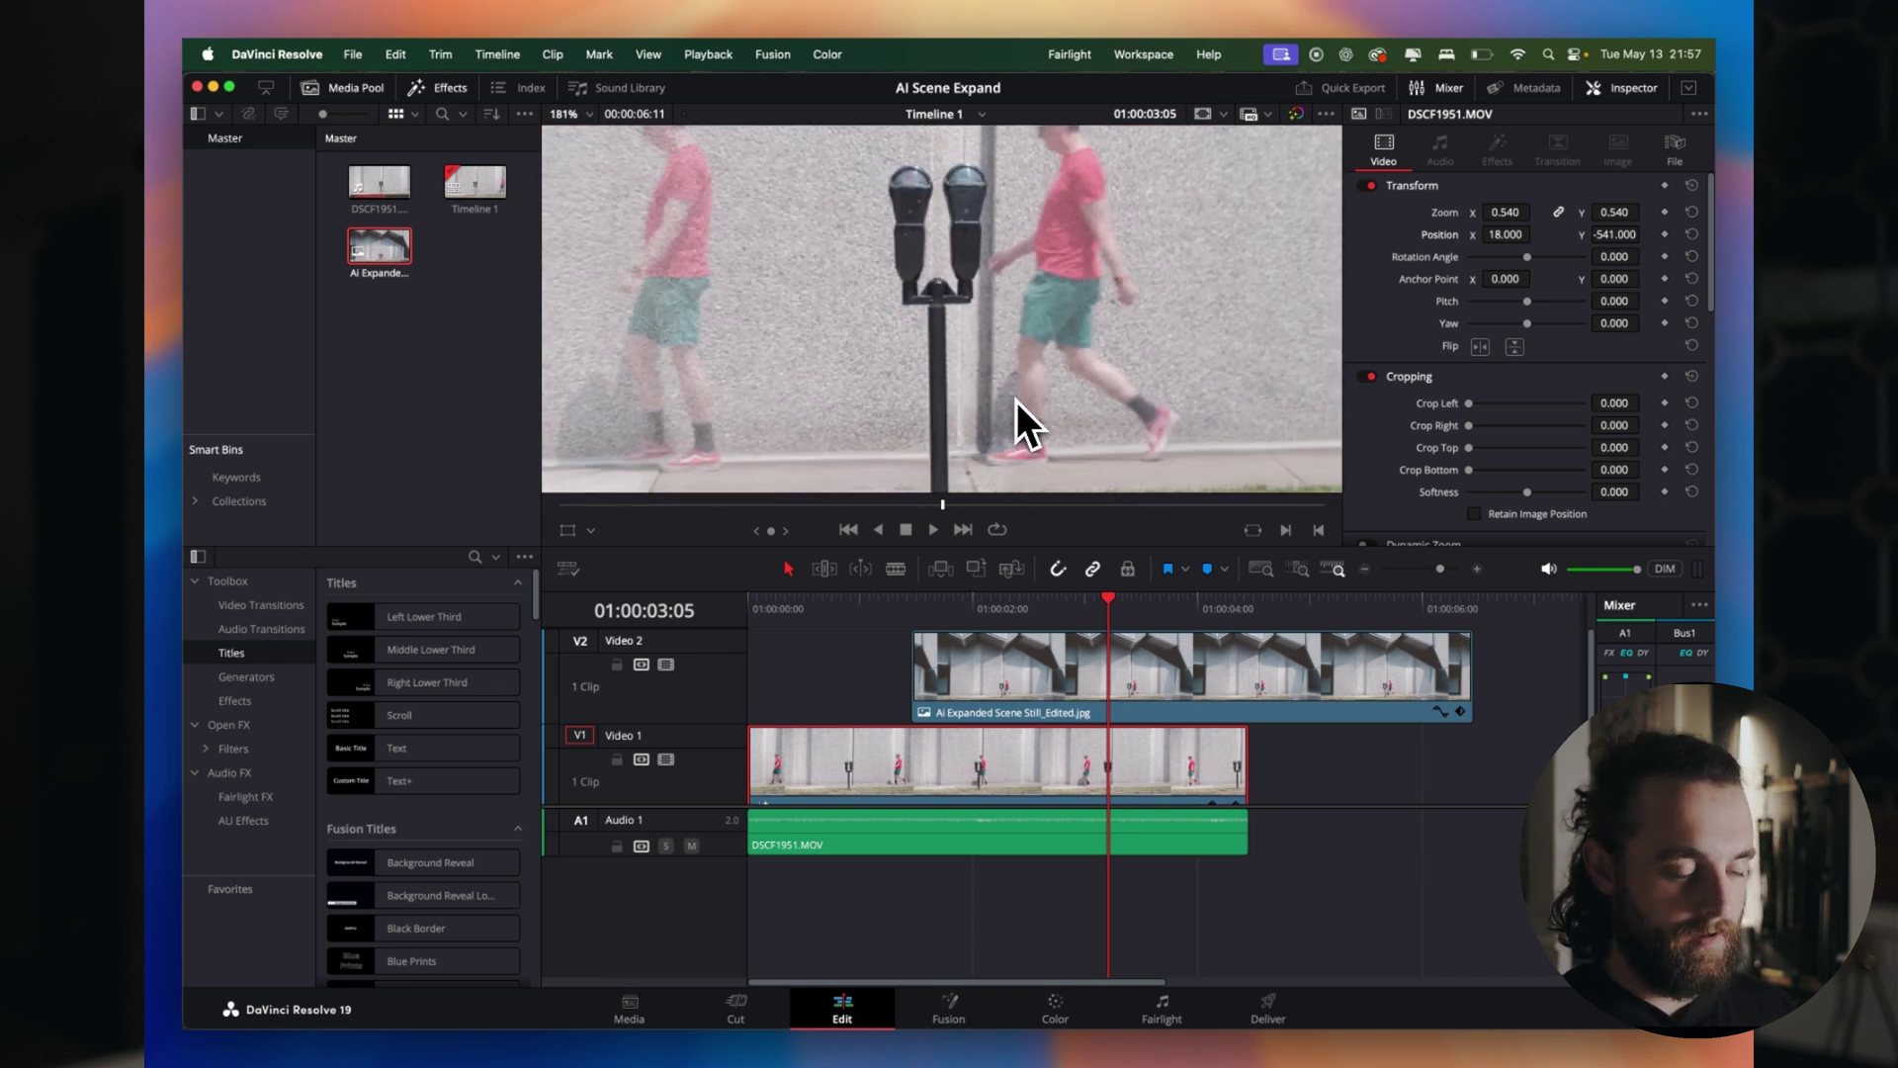
# Restore the opacity of Ai Expanded Scene Still_Edited.jpg on Video 2 to 100.
pyautogui.hotkey('shift', 'z')
pyautogui.moveTo(1060, 609); pyautogui.dragTo(1077, 665)
pyautogui.click(1084, 692)
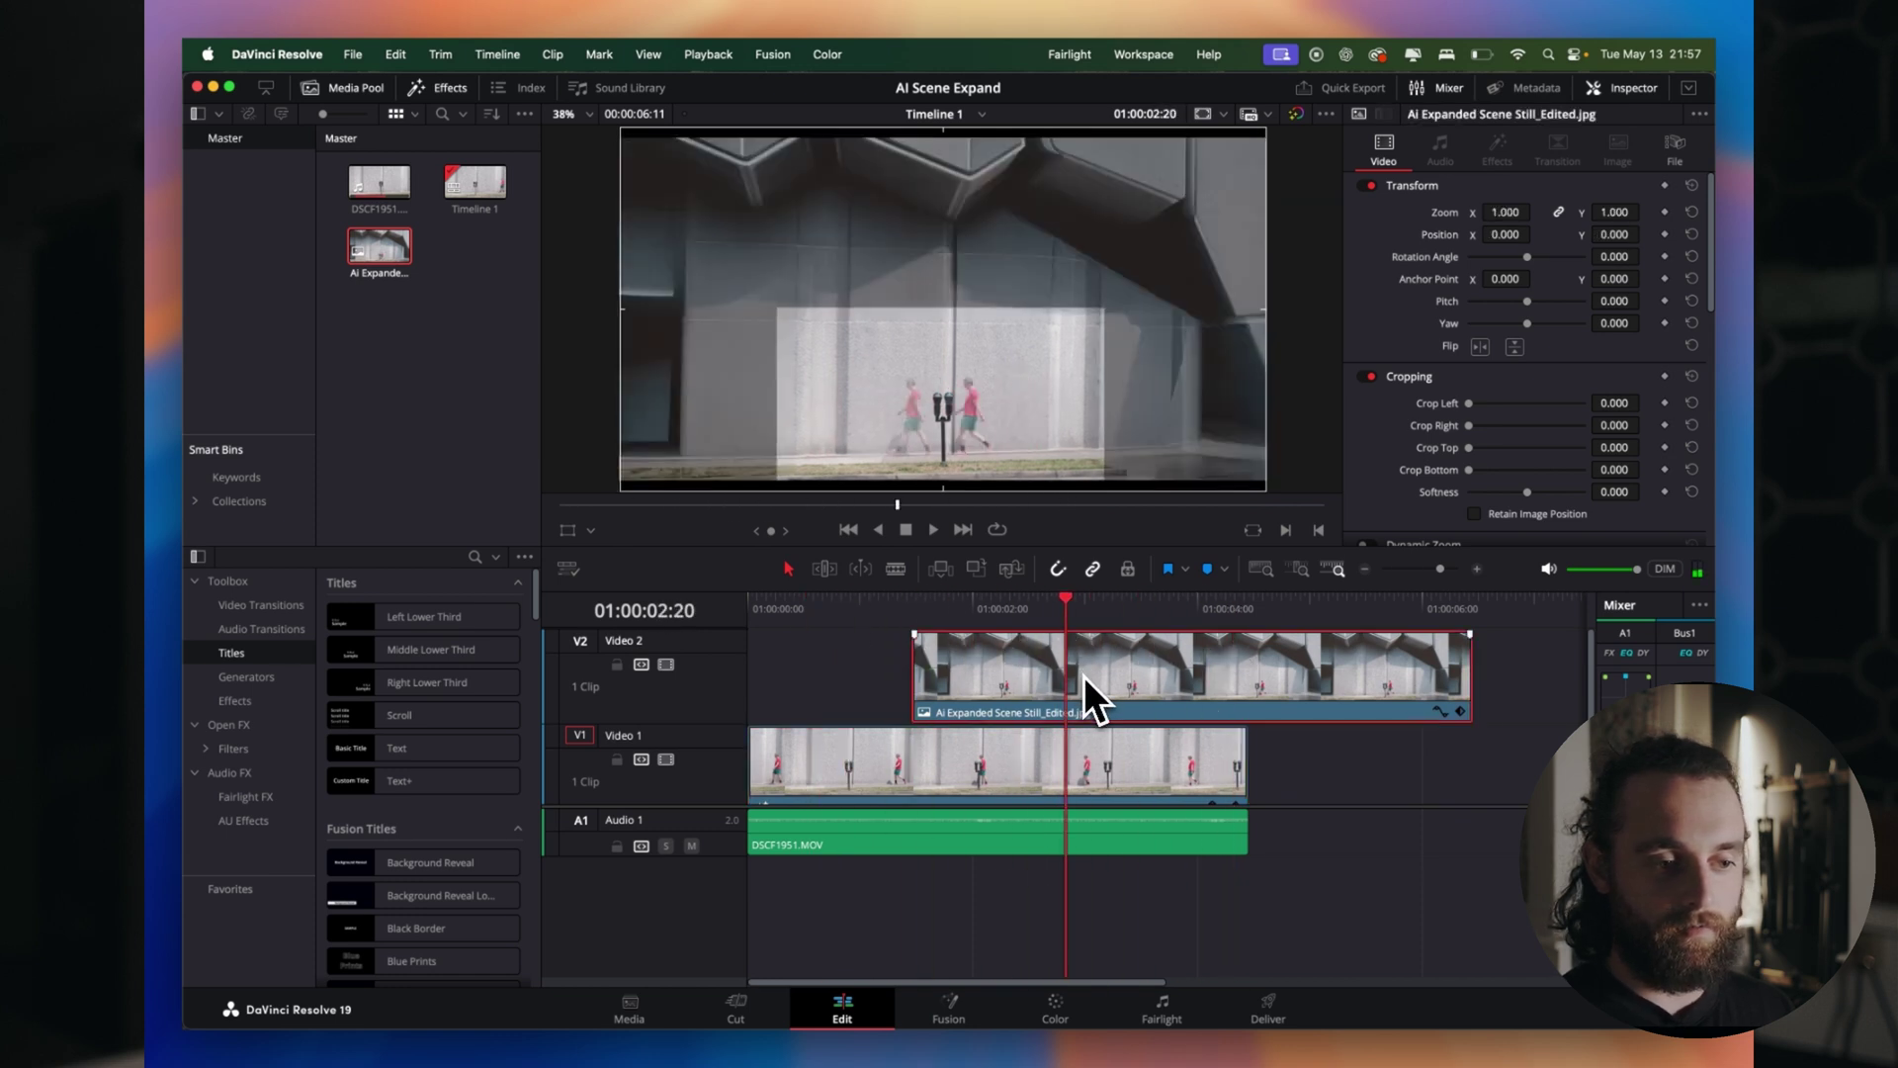
pyautogui.scroll(-10, 1548, 395)
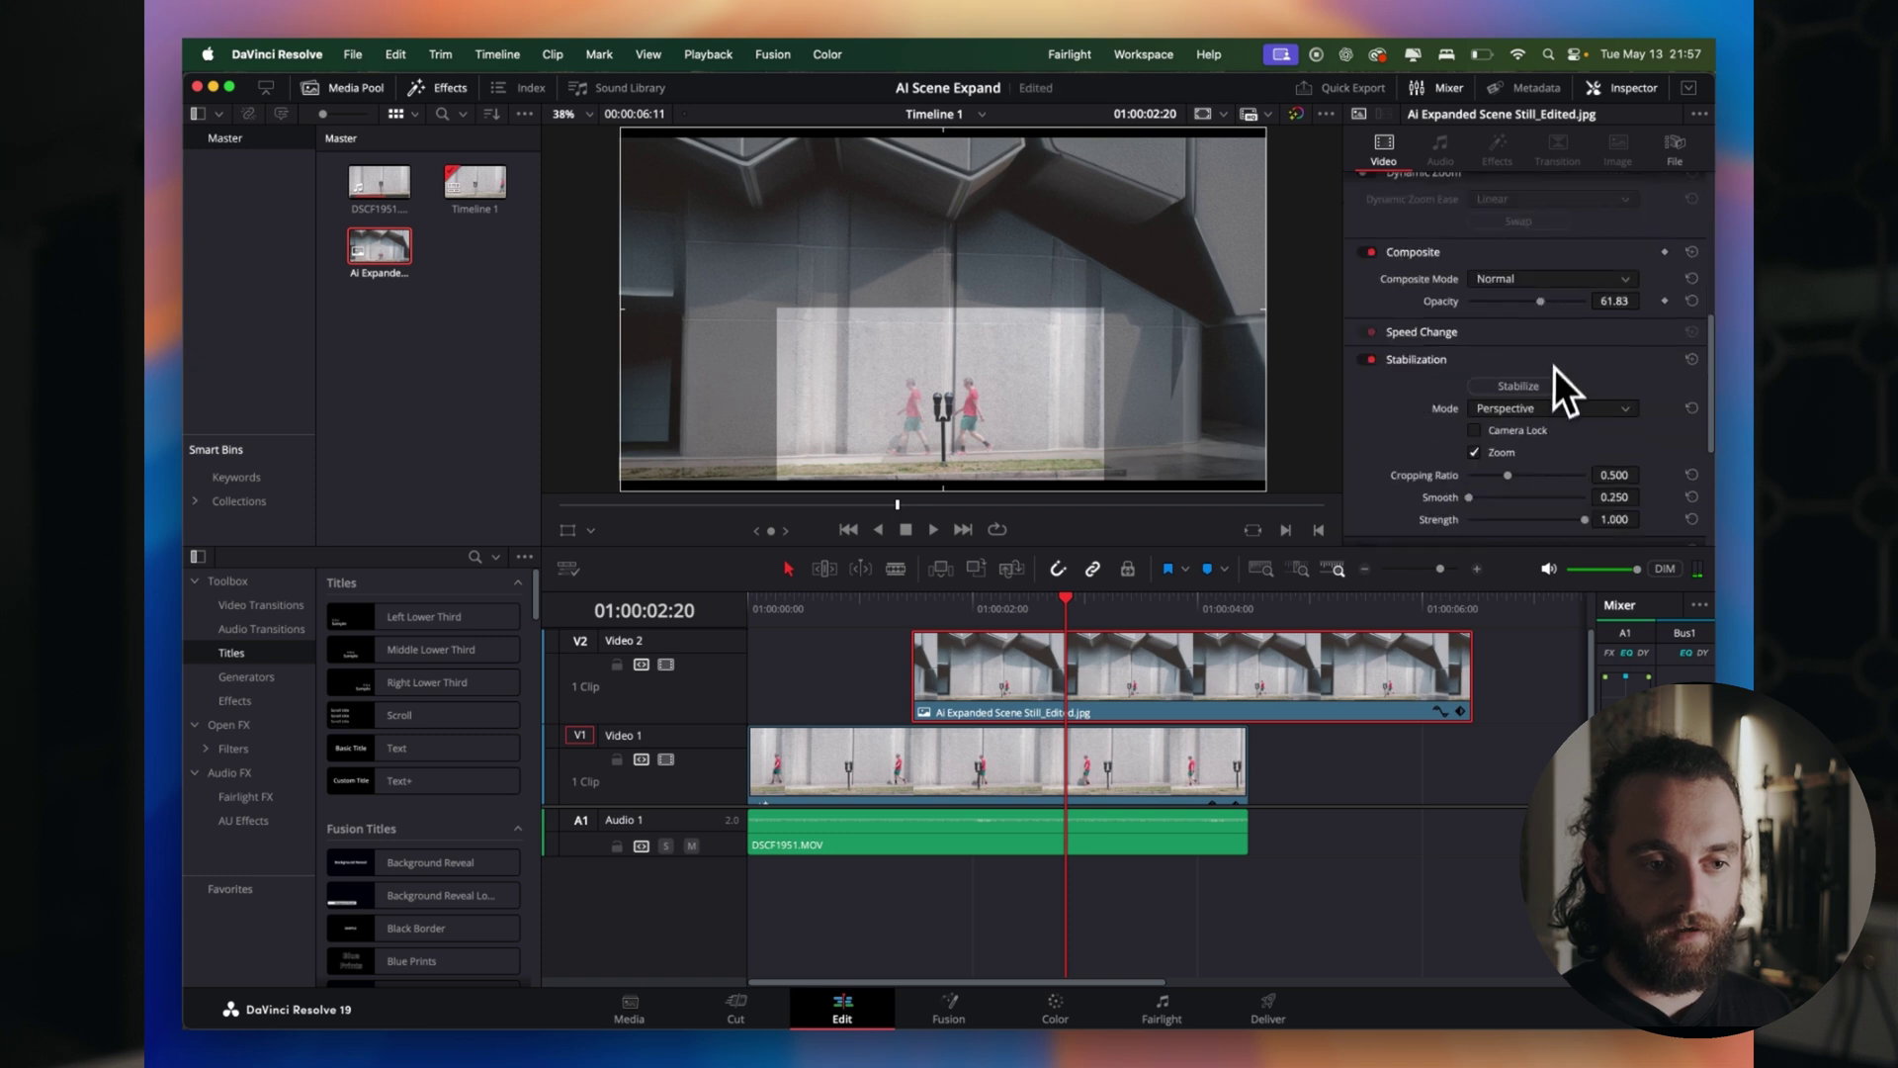
pyautogui.moveTo(1545, 303); pyautogui.dragTo(1617, 313)
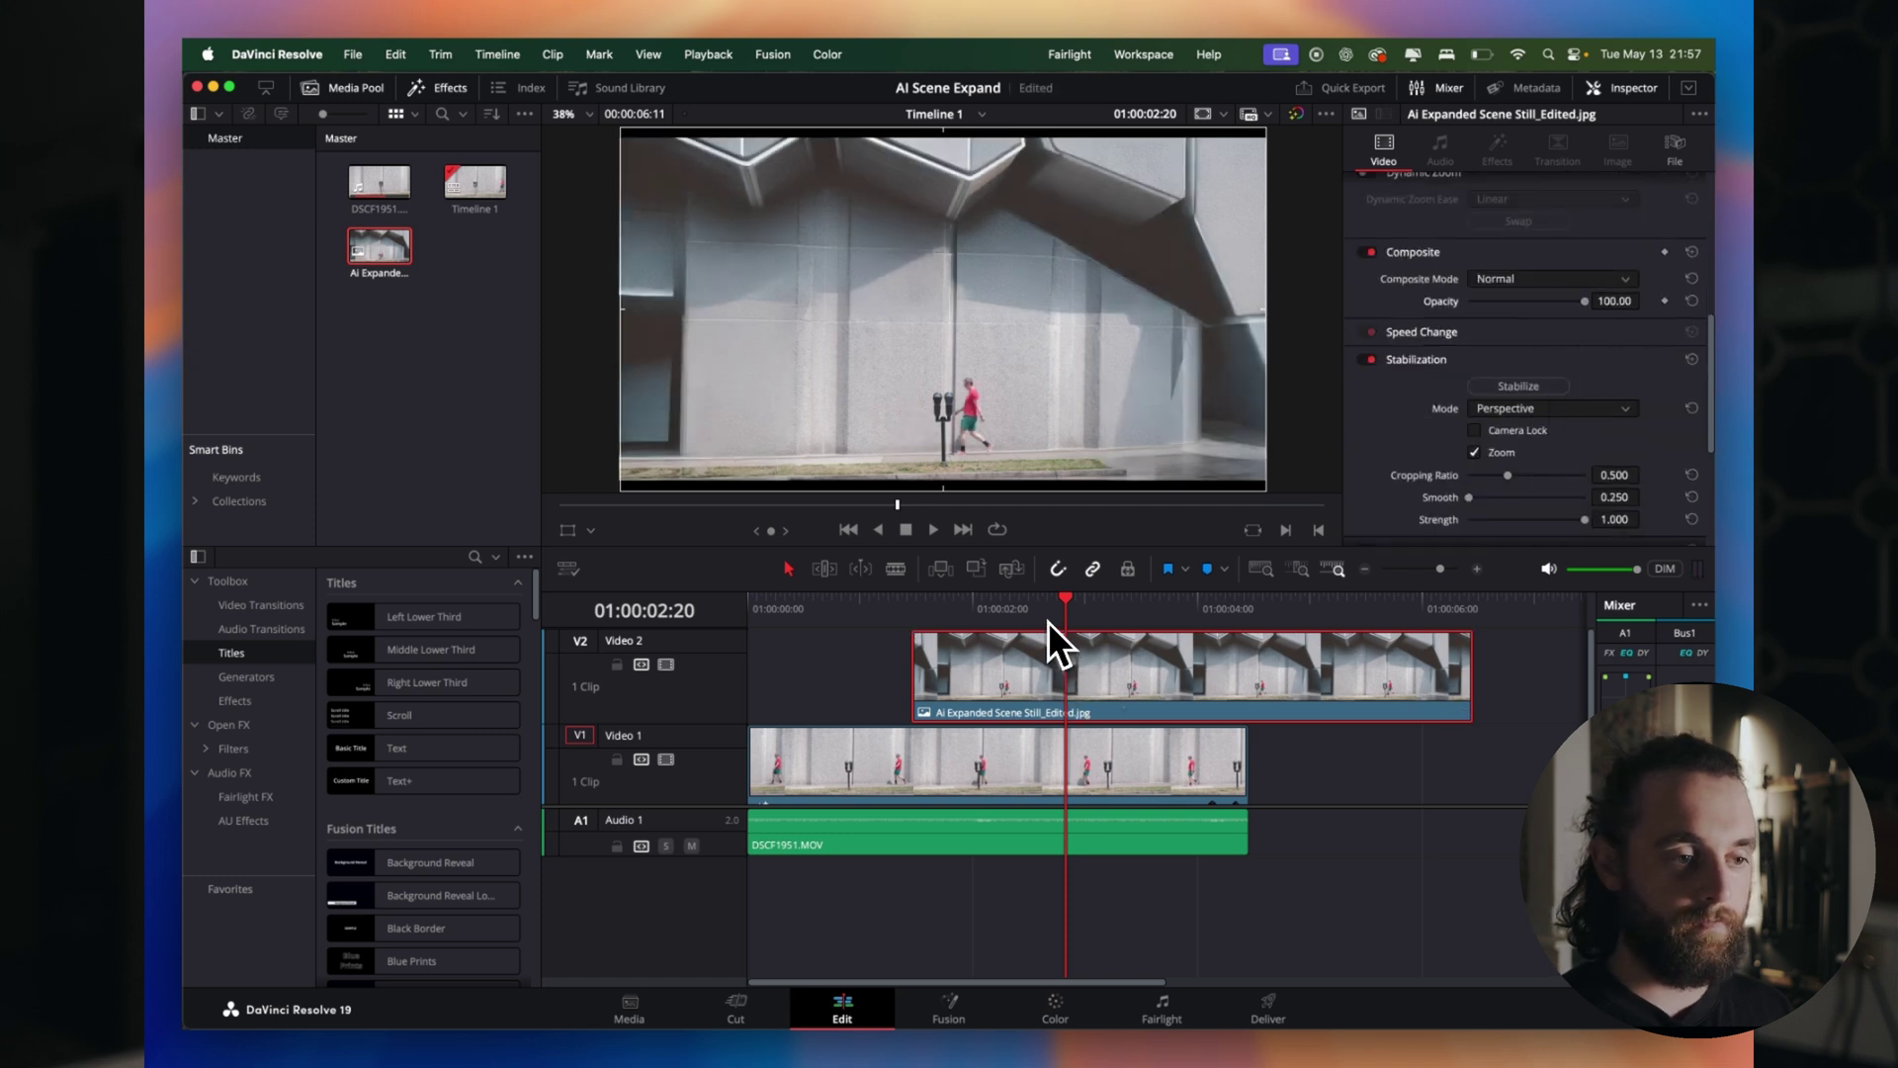
# Inspect the expanded scene full screen at 01:00:02:21.
pyautogui.moveTo(1047, 621)
pyautogui.mouseDown()
pyautogui.moveTo(791, 623)
pyautogui.moveTo(1070, 613)
pyautogui.mouseUp()
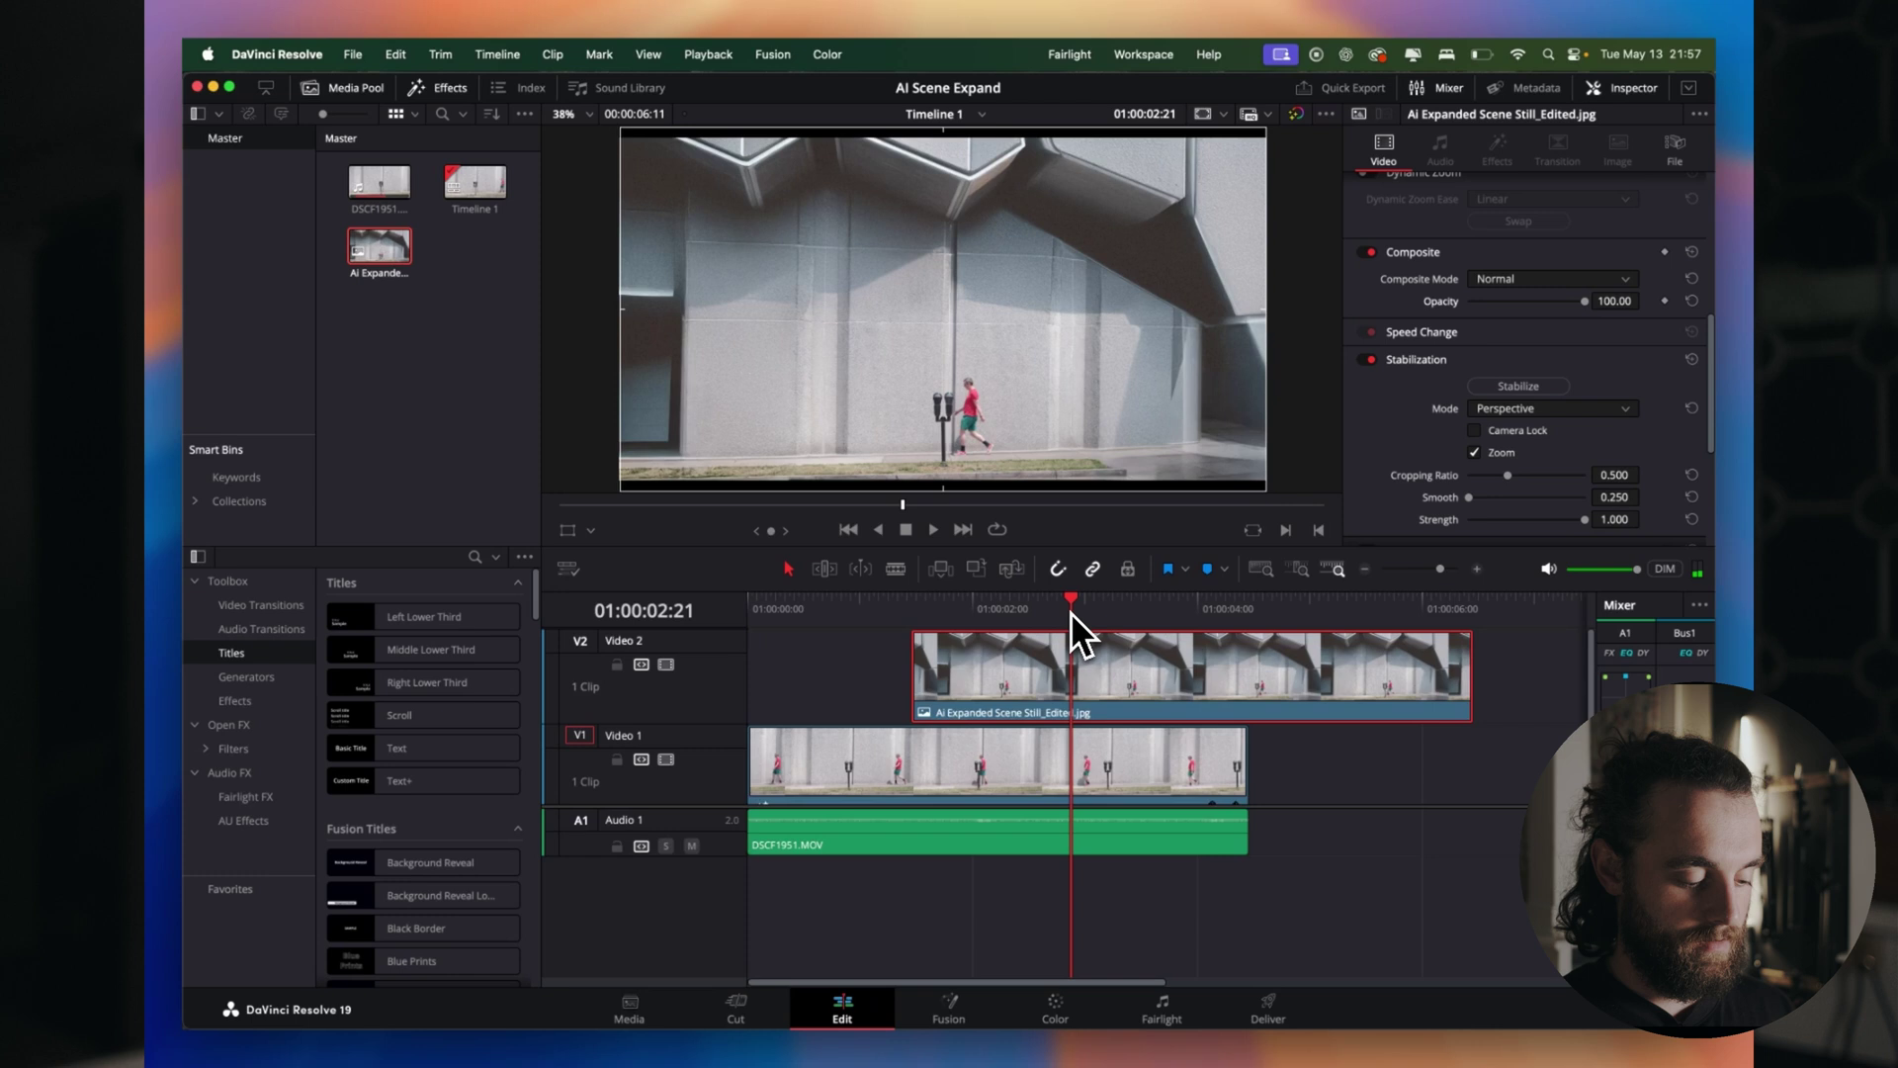
pyautogui.press('super+f')
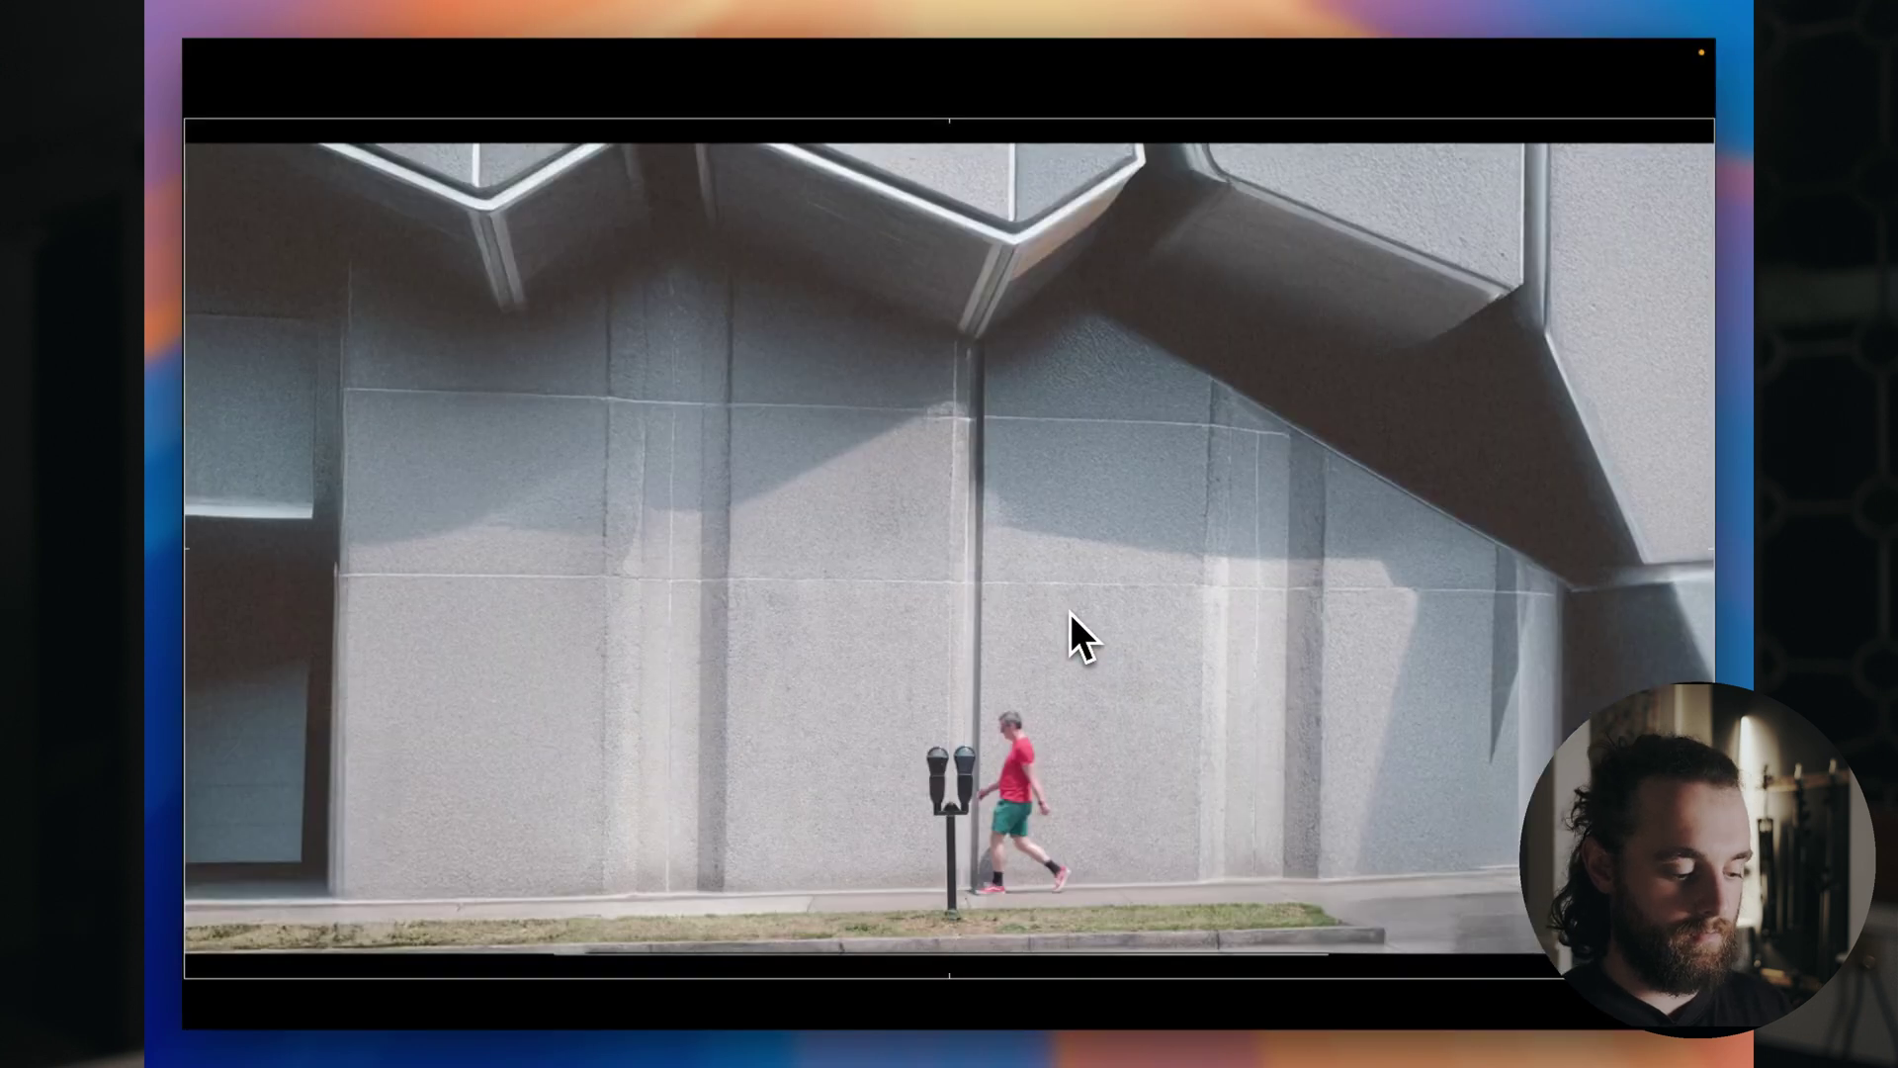
pyautogui.press('super+f')
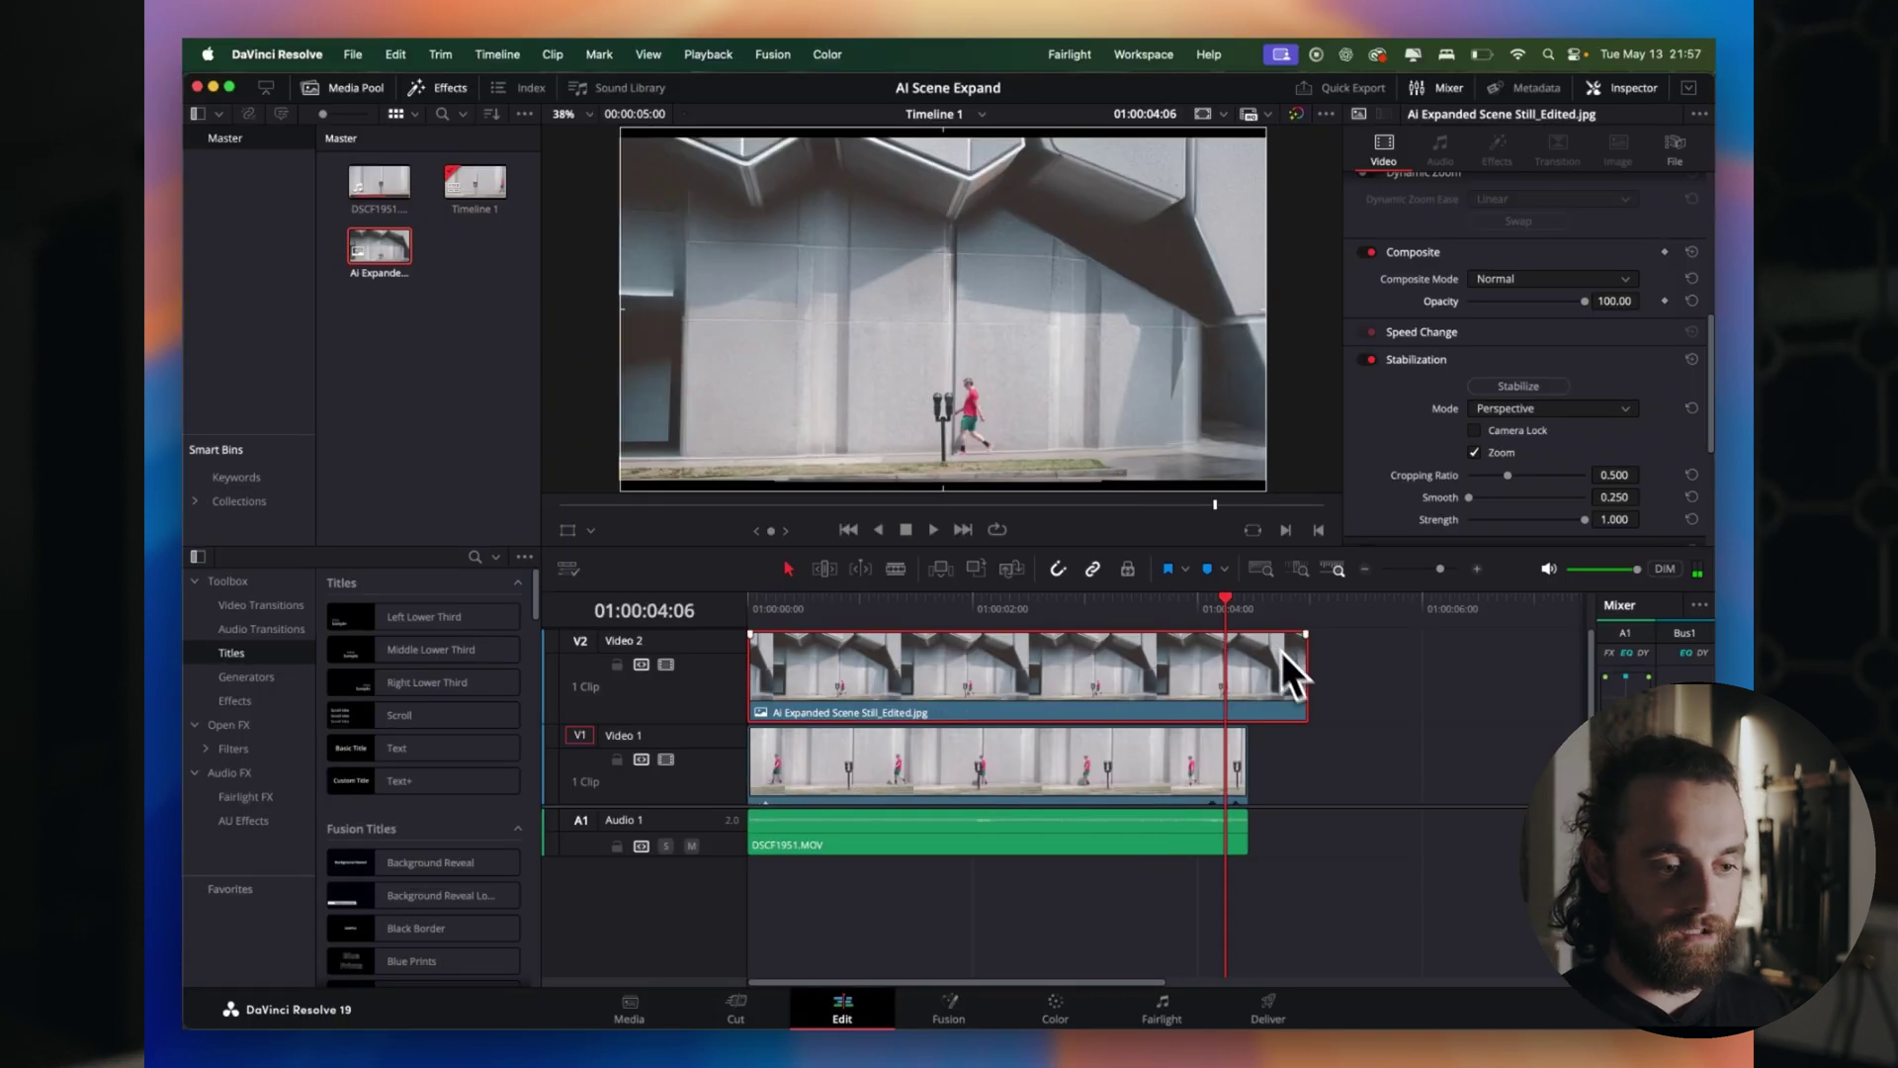
# Align the expanded still with the start of the street clip, trim its end to match the clip's end, and scrub through both.
pyautogui.moveTo(1290, 672); pyautogui.dragTo(1248, 673)
pyautogui.moveTo(870, 673); pyautogui.dragTo(825, 654)
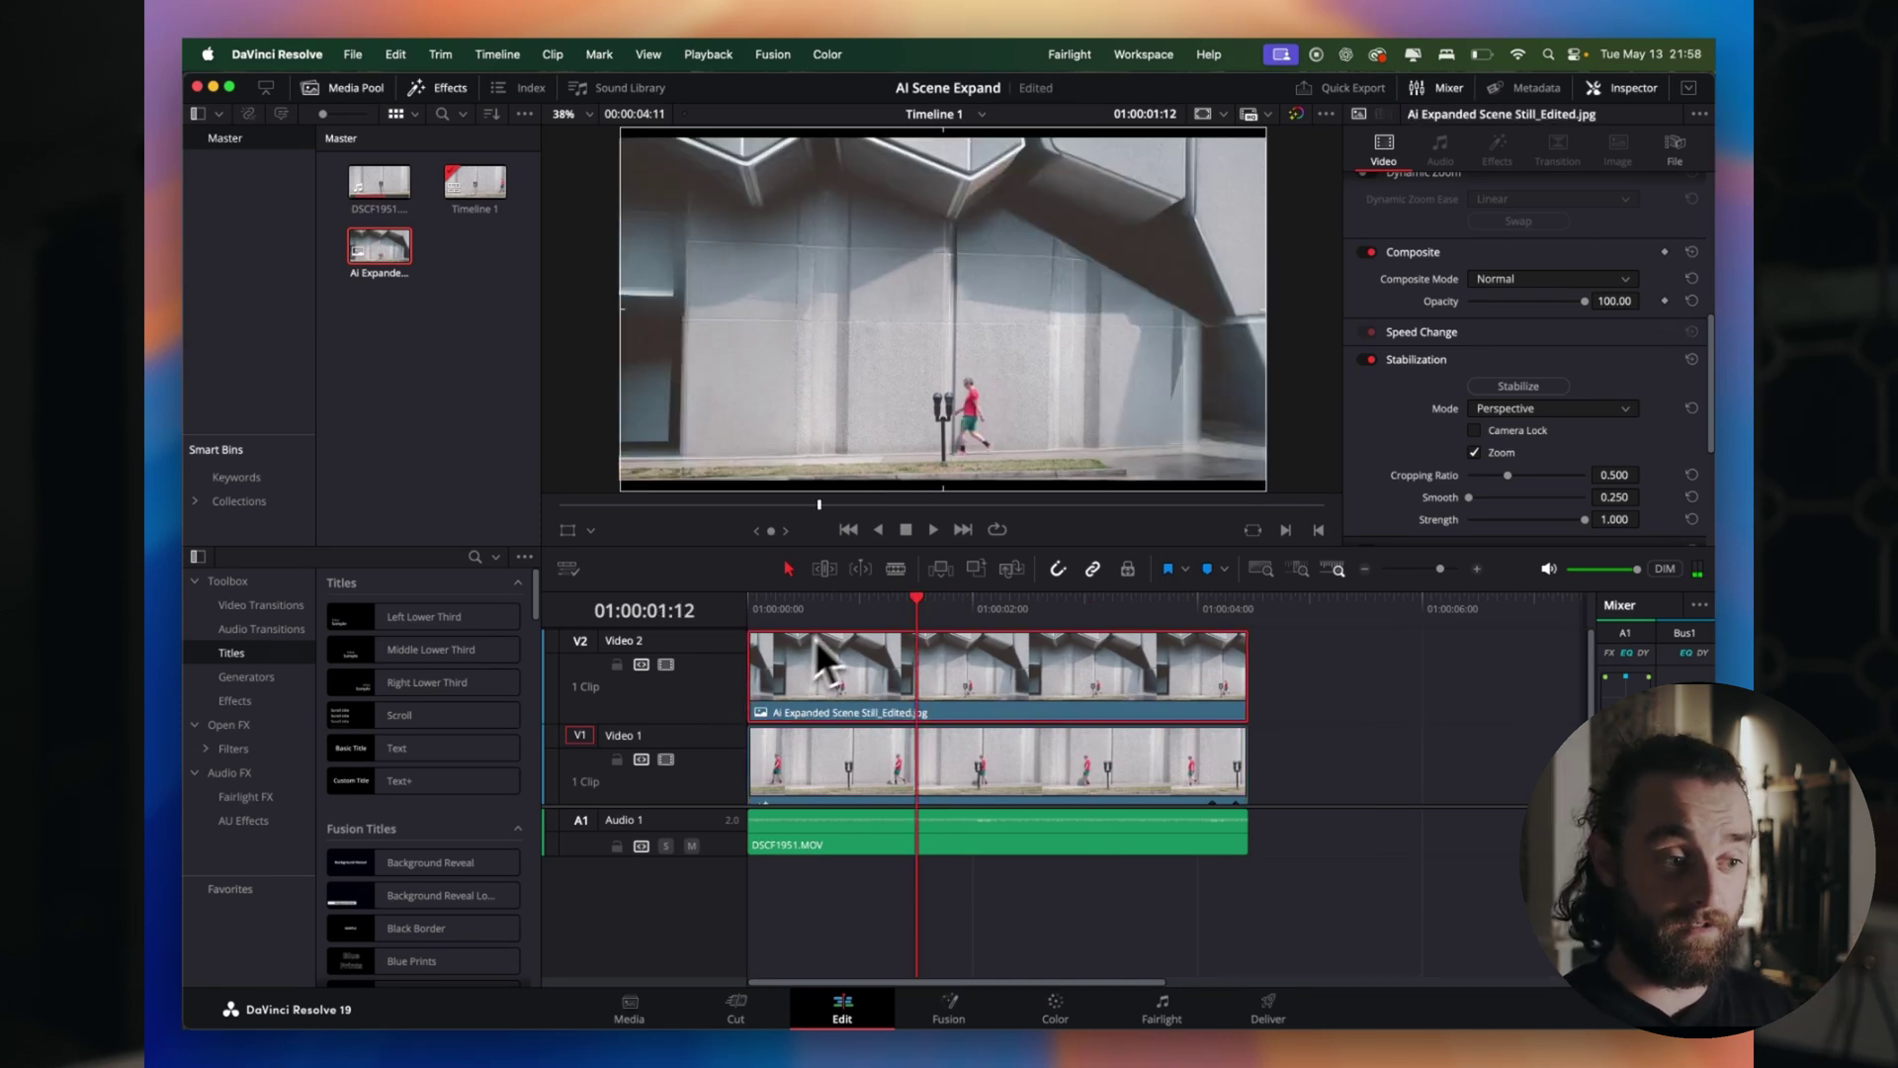
pyautogui.moveTo(1029, 640); pyautogui.dragTo(900, 638)
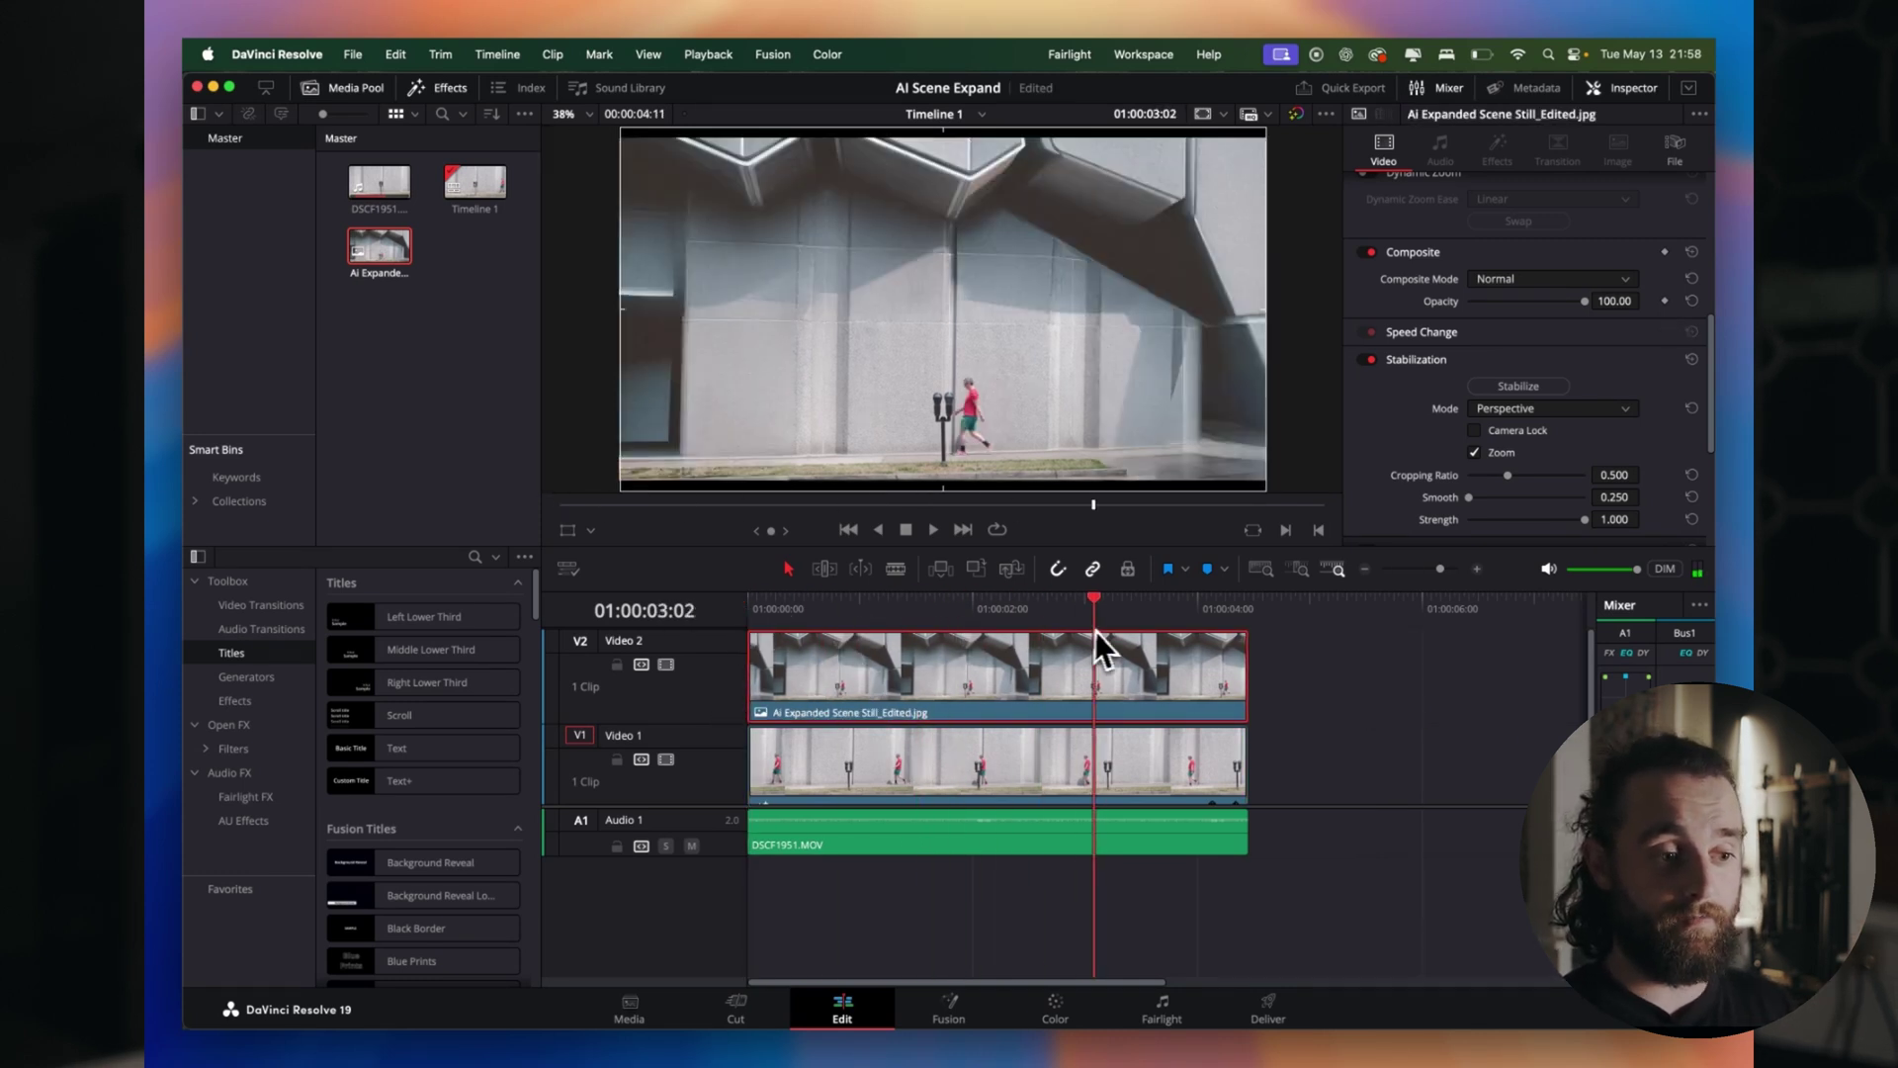
pyautogui.moveTo(1094, 631); pyautogui.dragTo(876, 619)
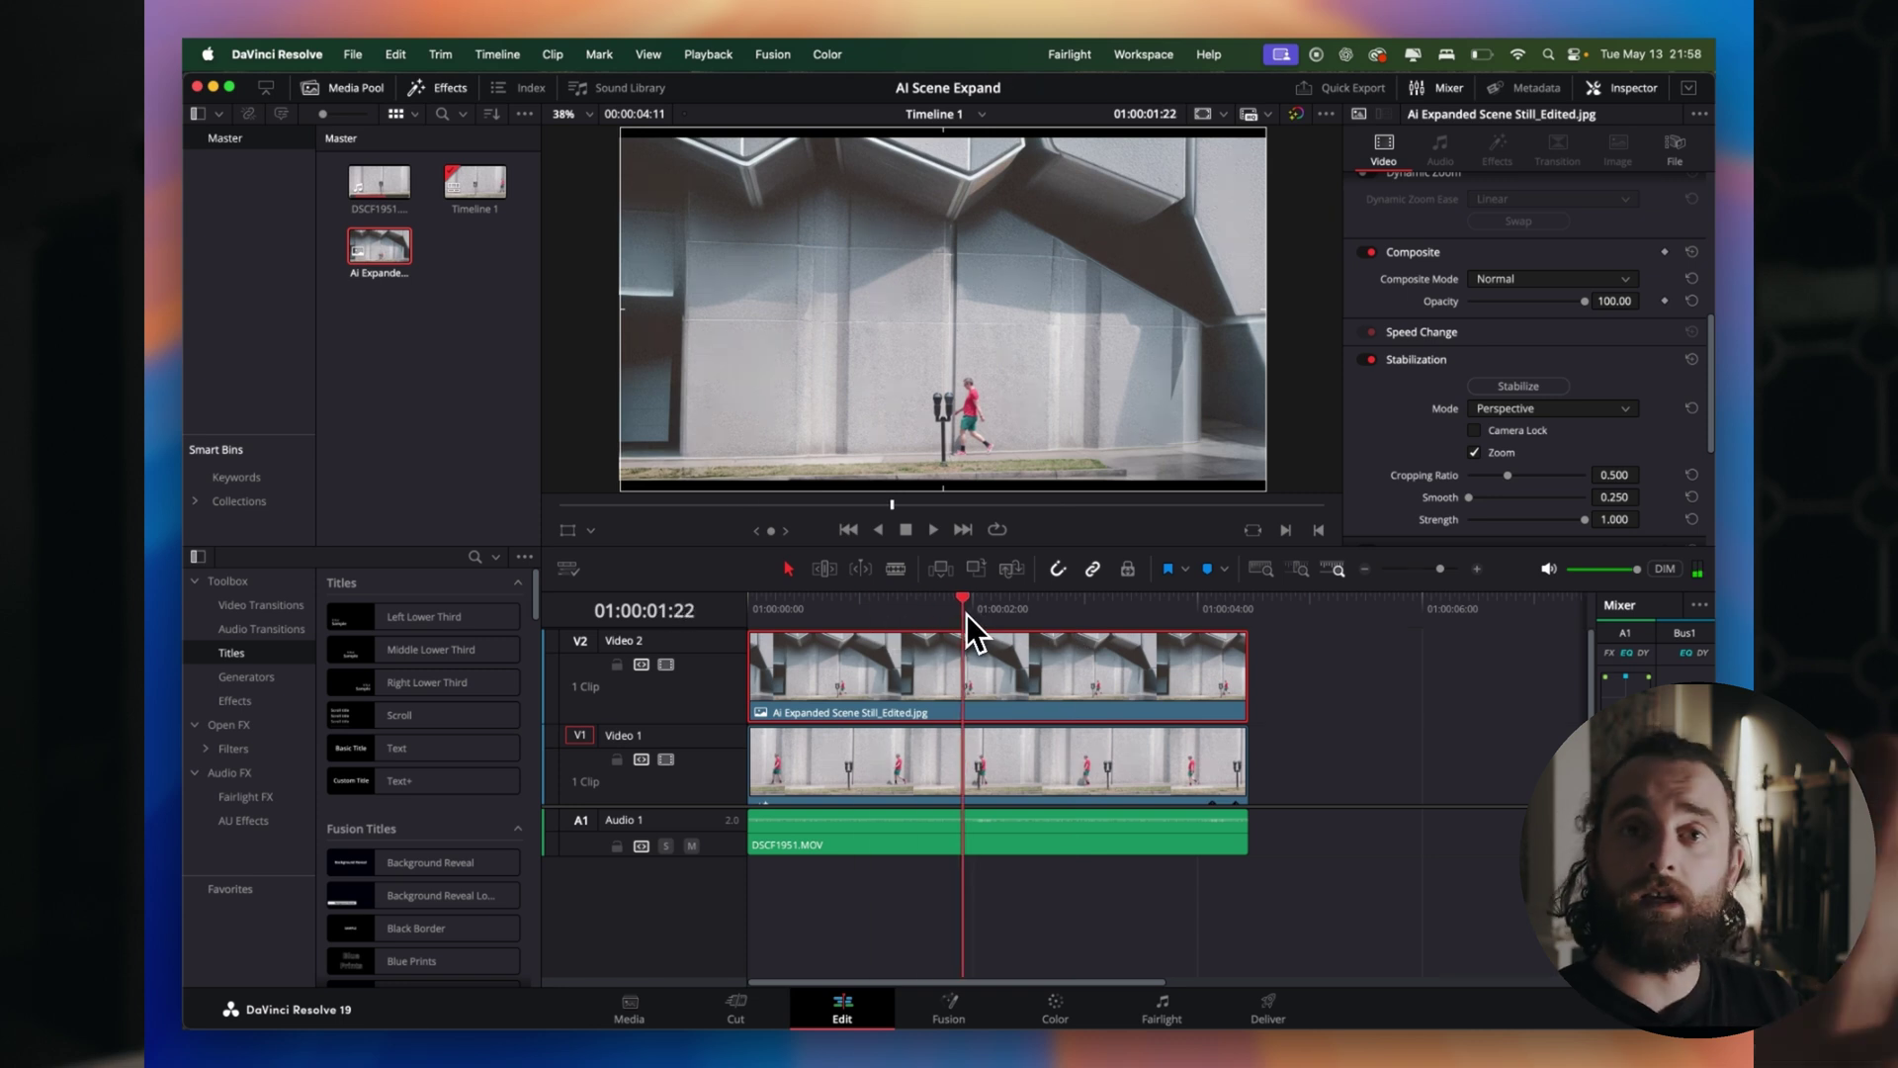
# Offset the expanded still on Video 2 to start at 01:00:01:13 and play the timeline.
pyautogui.press('space')
pyautogui.press('super+z')
pyautogui.moveTo(915, 597)
pyautogui.mouseDown()
pyautogui.moveTo(839, 631)
pyautogui.moveTo(939, 622)
pyautogui.mouseUp()
pyautogui.press('space')
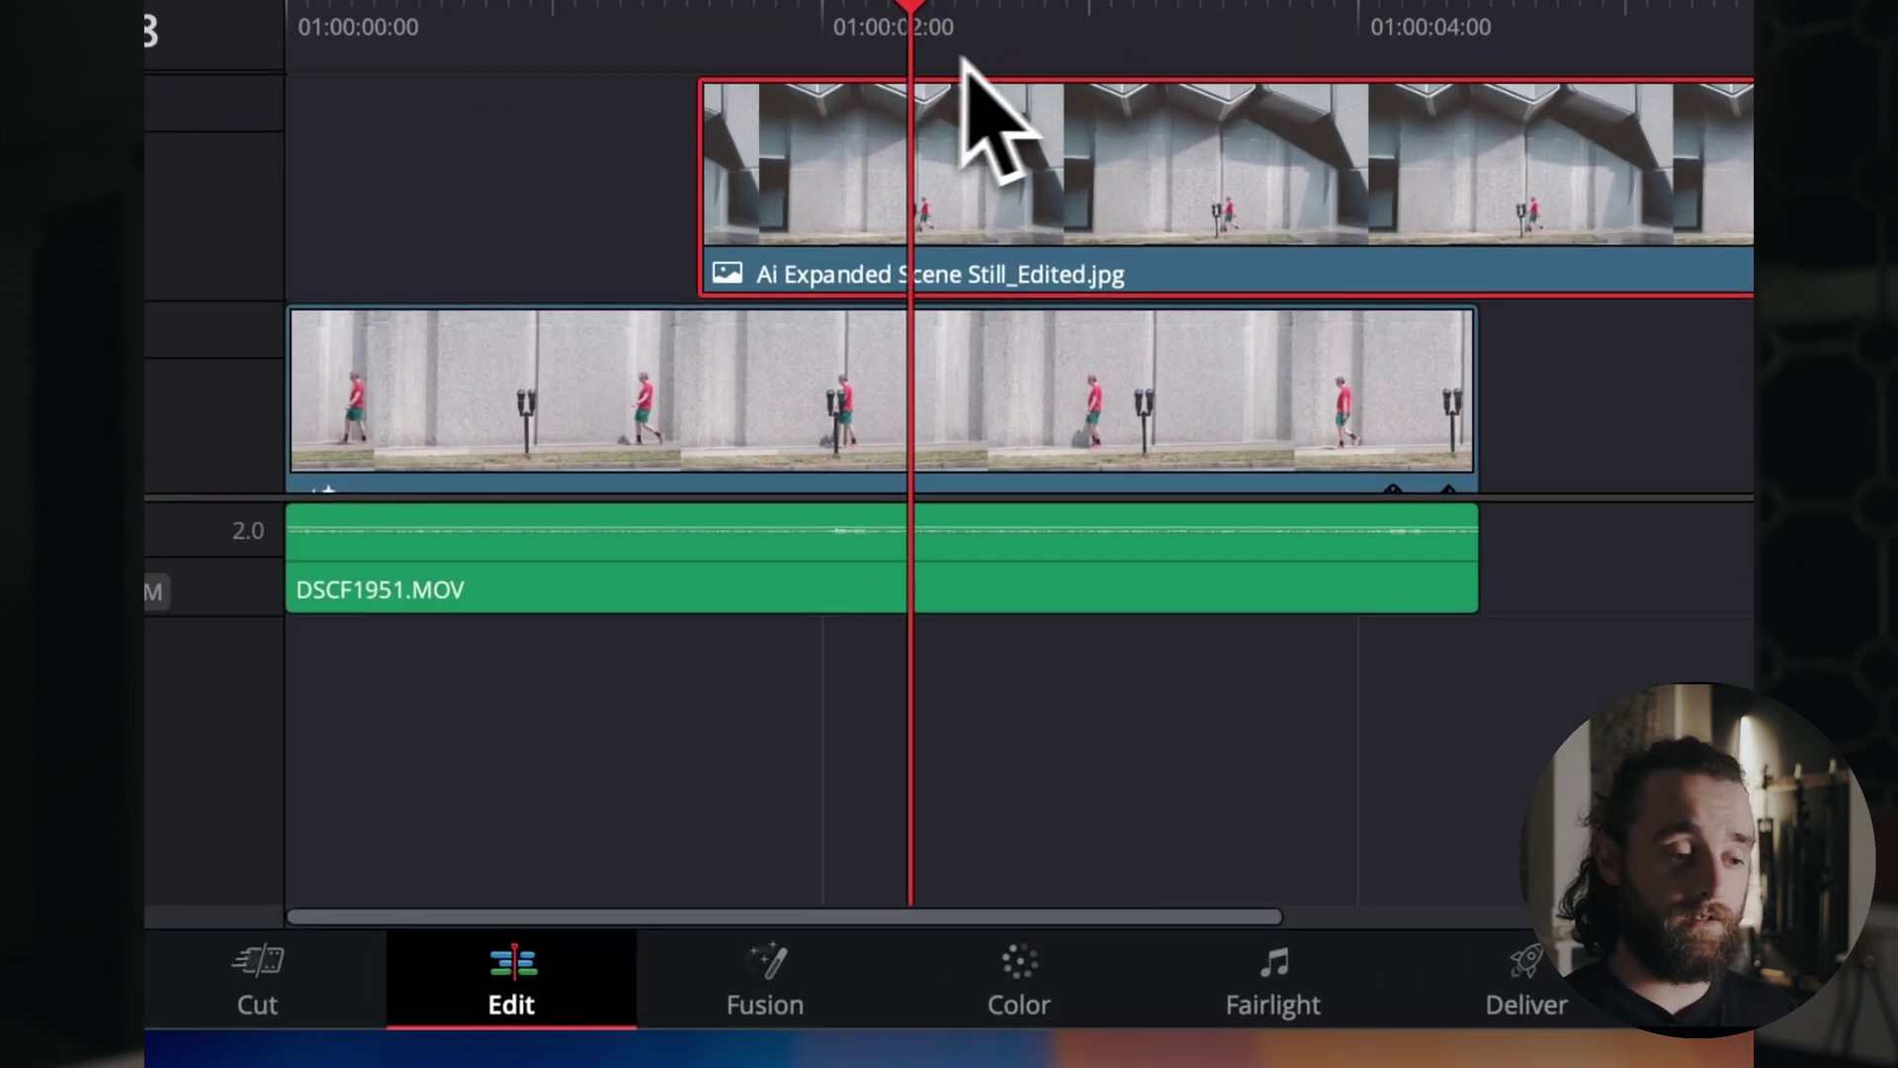
# On the Color page, add a linear window to the expanded still and place it over the parking meters and walking man.
pyautogui.click(1018, 974)
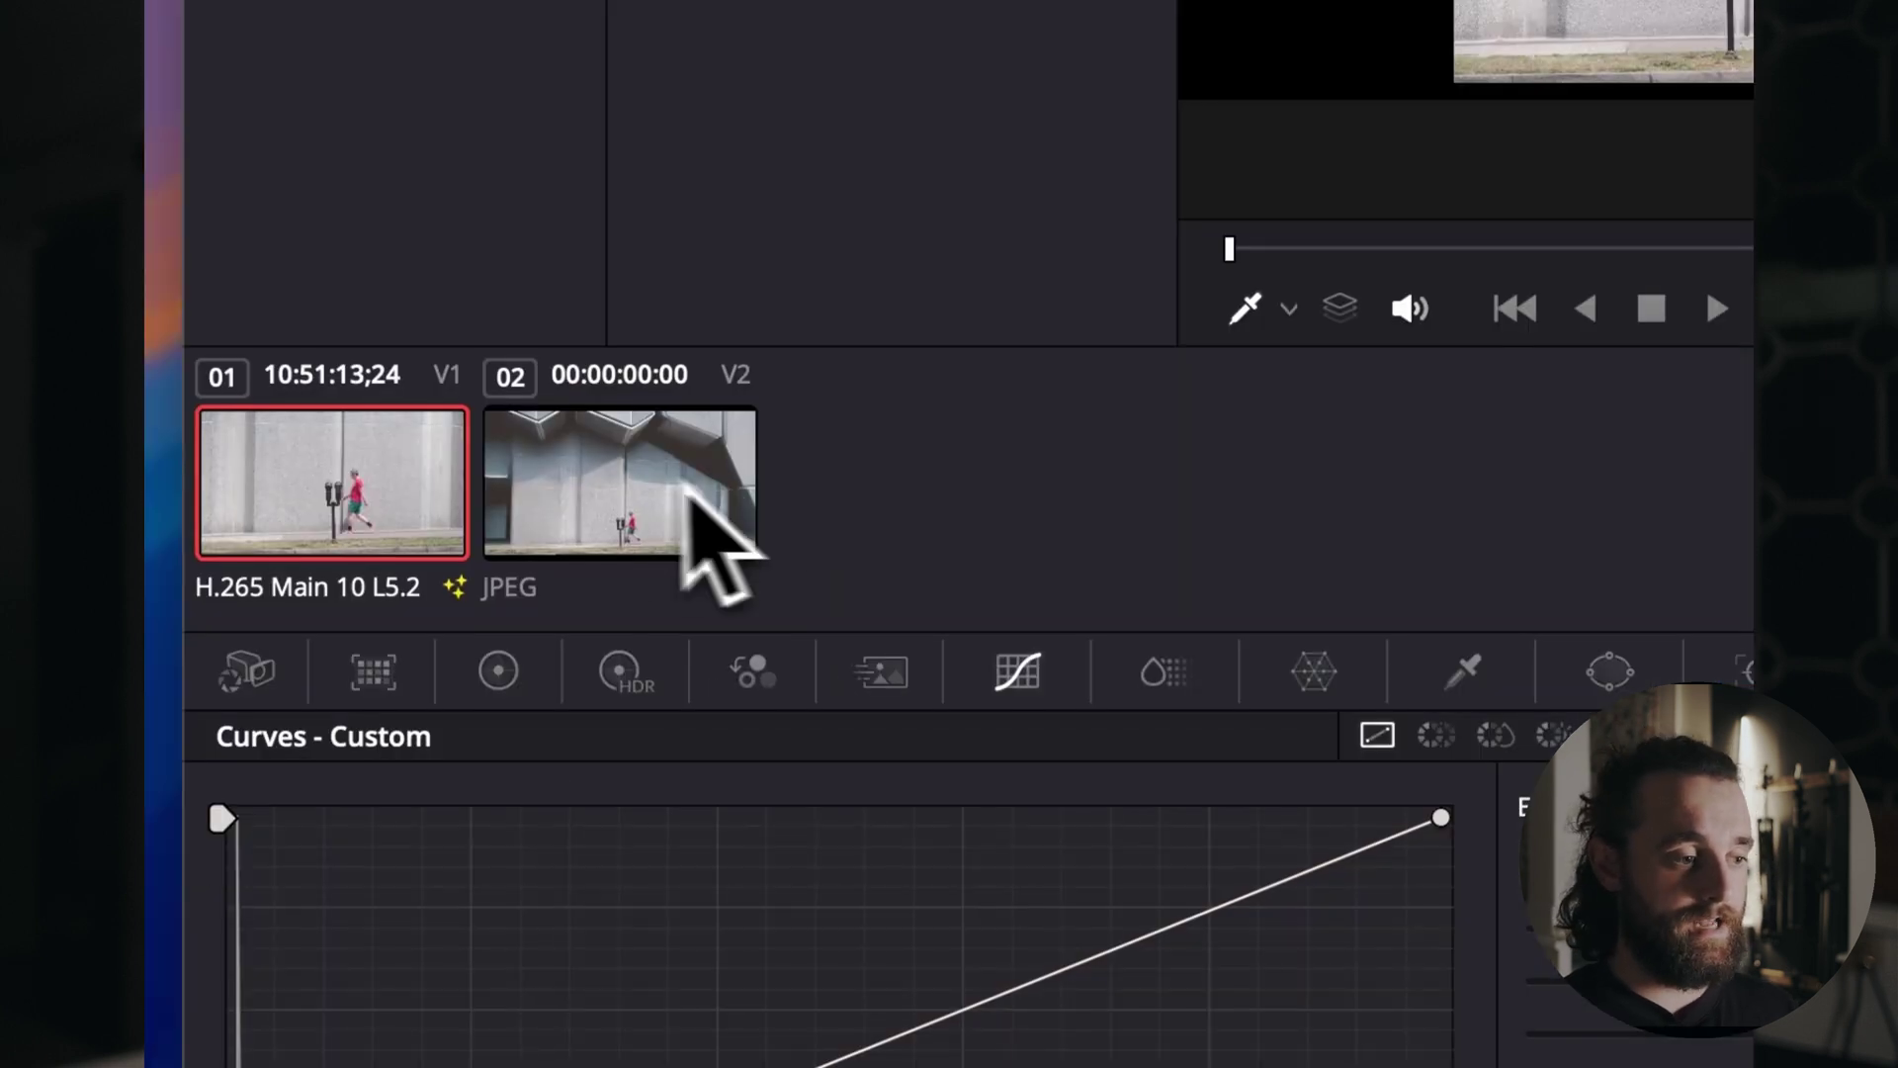
pyautogui.click(628, 480)
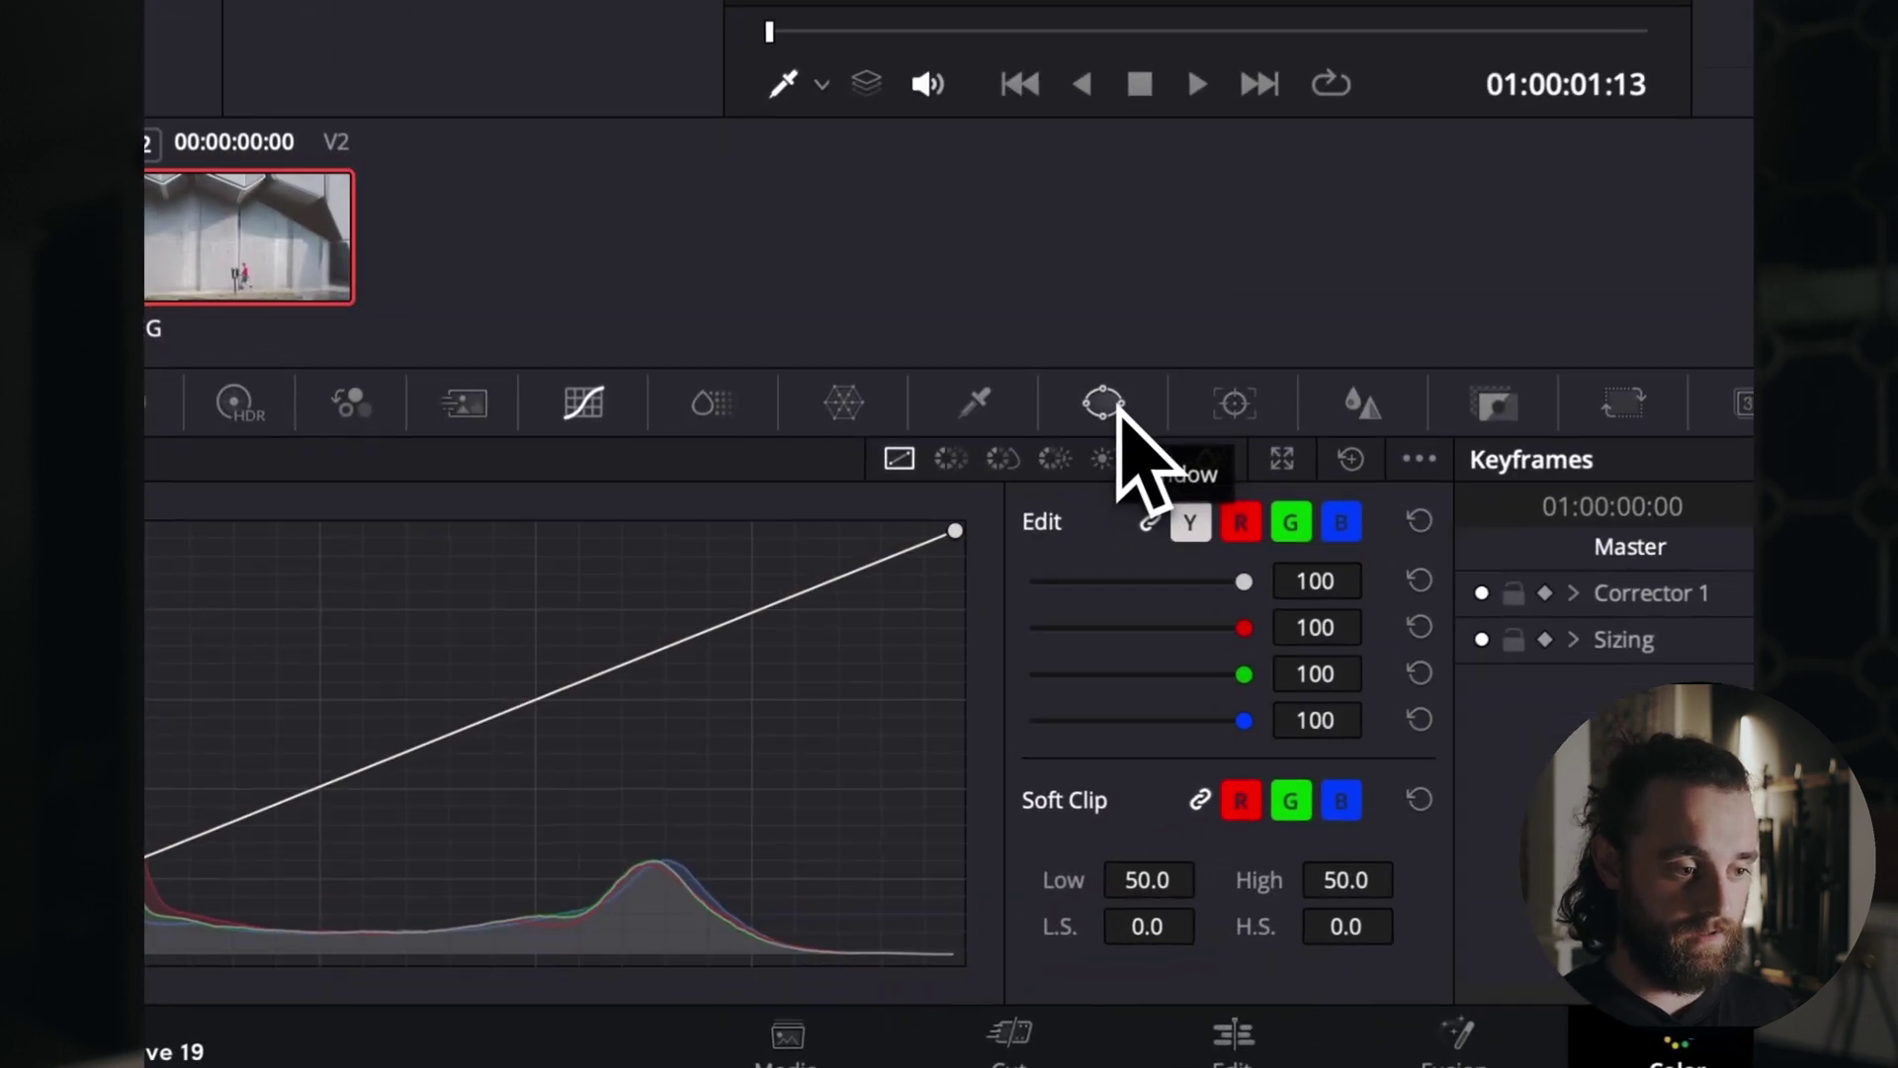
pyautogui.click(781, 699)
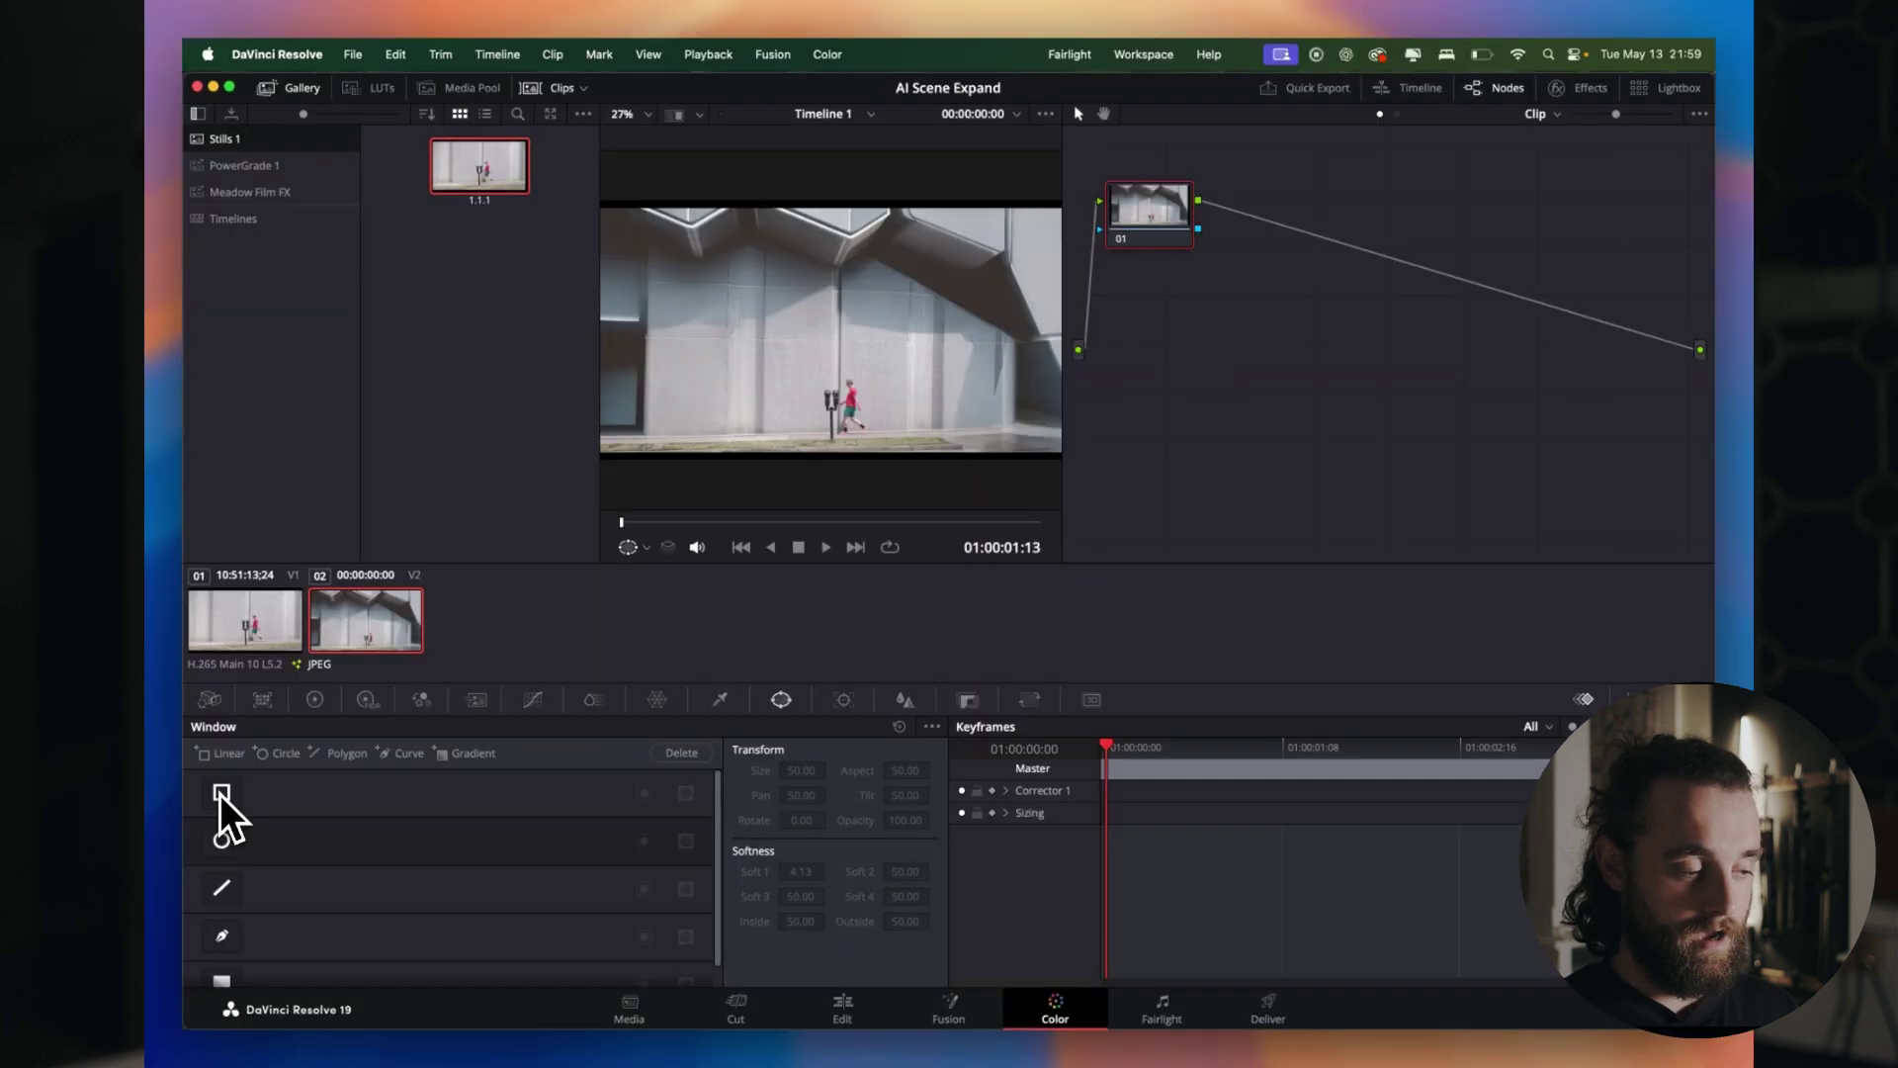
pyautogui.click(222, 793)
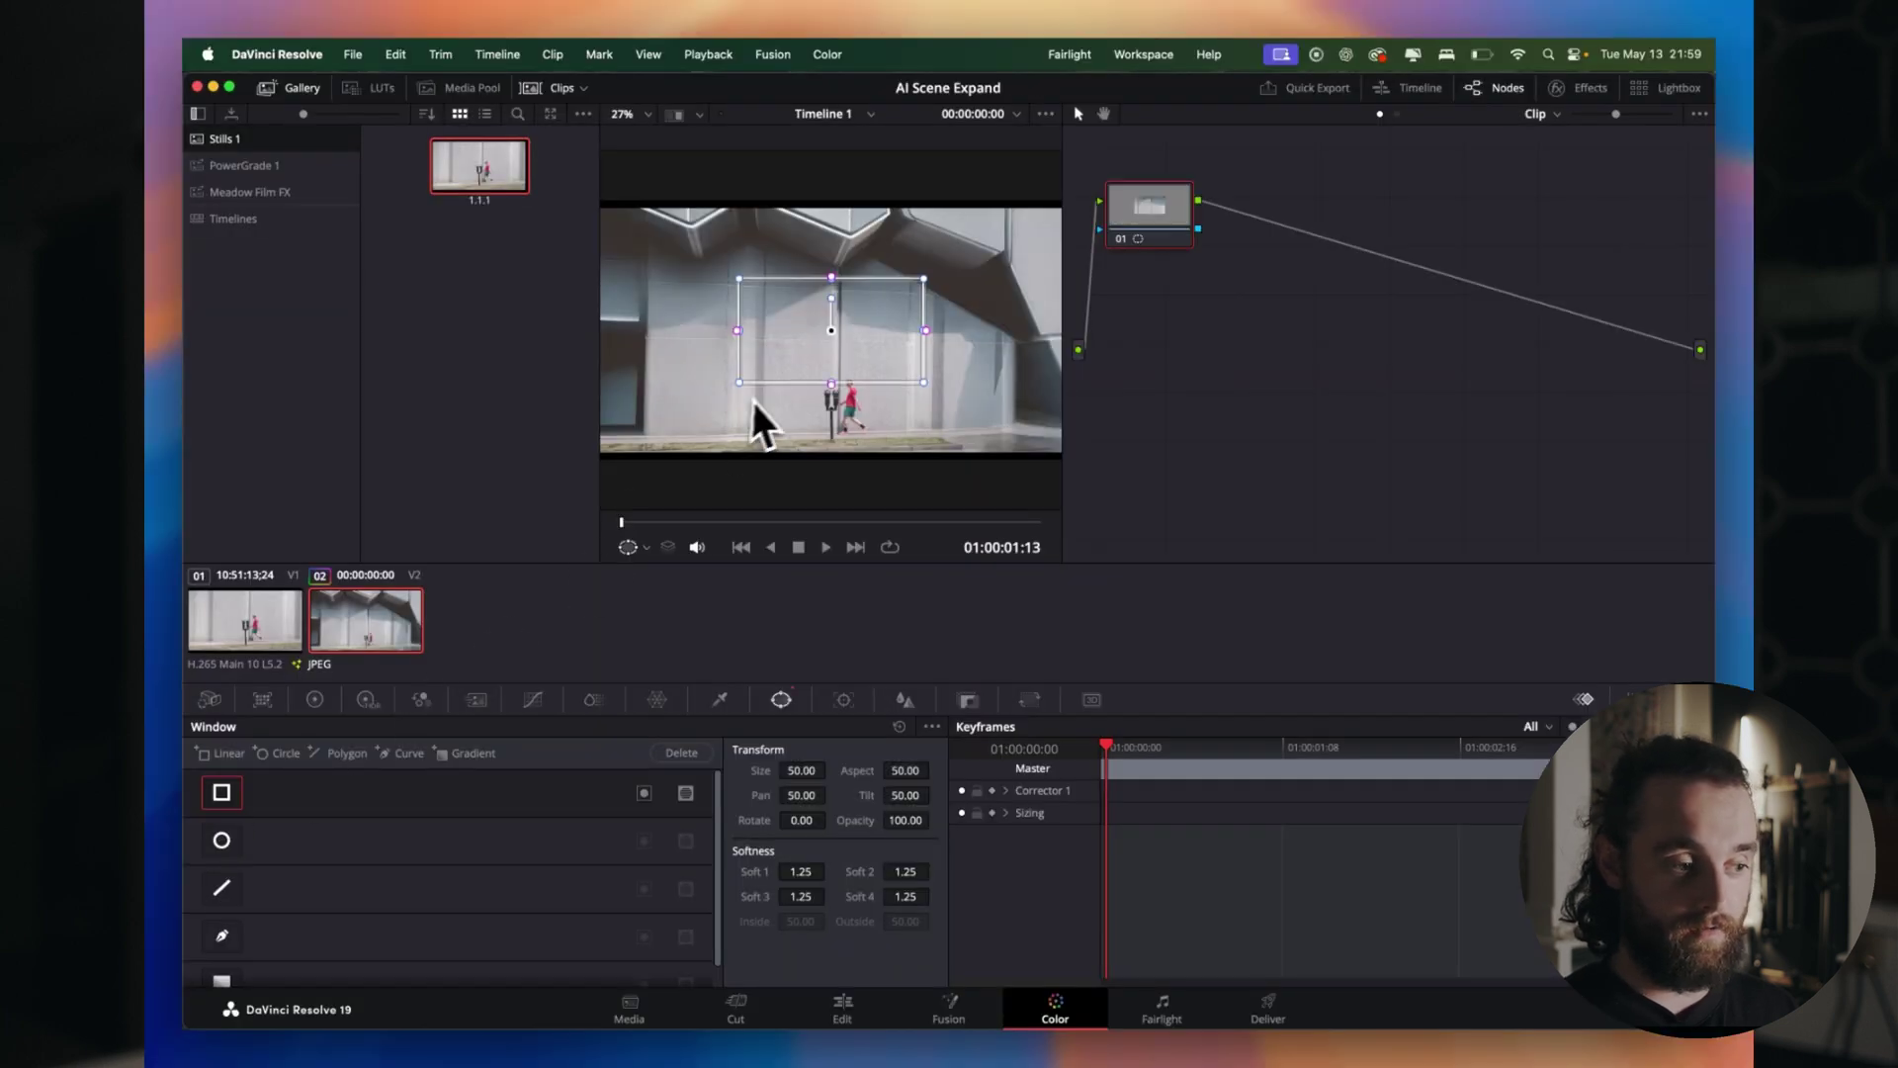
pyautogui.moveTo(831, 330); pyautogui.dragTo(832, 399)
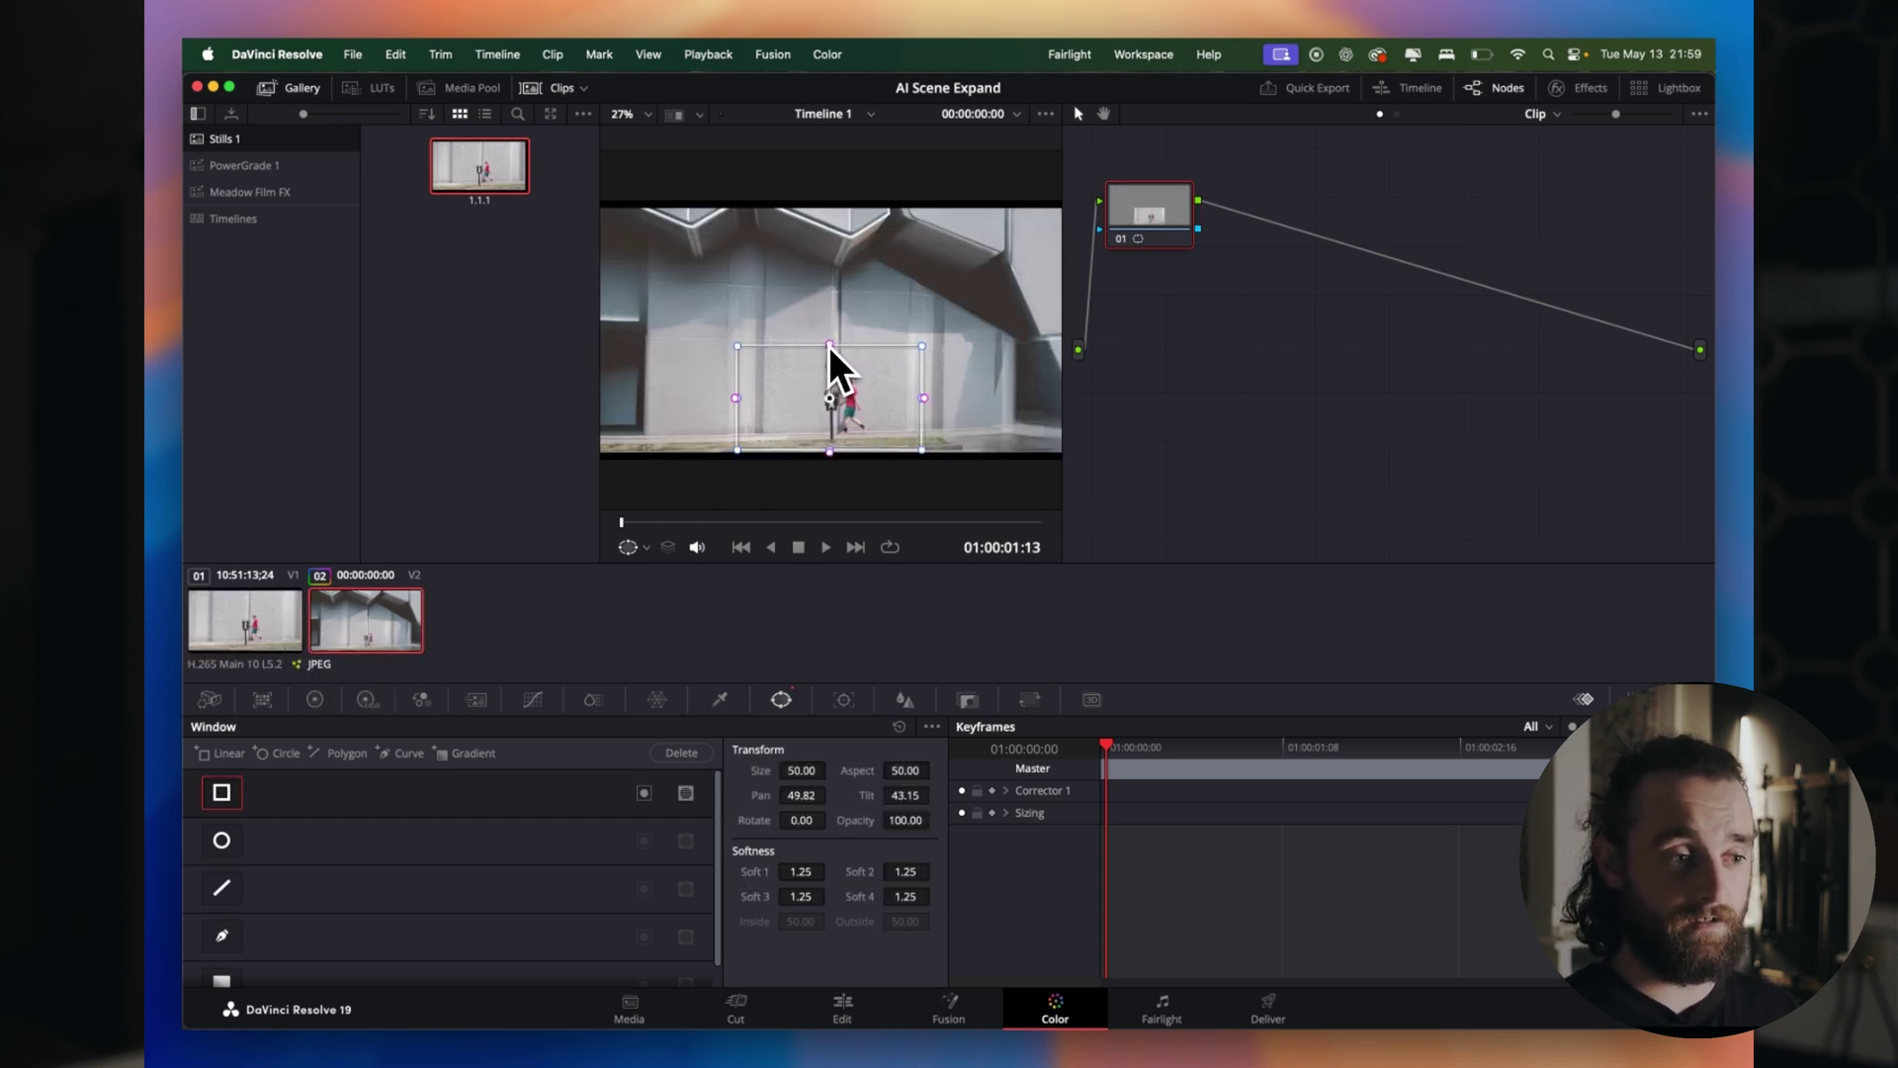
# Soften the linear window's upper and side edges to Soft 1 4.91, Soft 2 3.86 and Soft 3 6.76.
pyautogui.scroll(4, 828, 346)
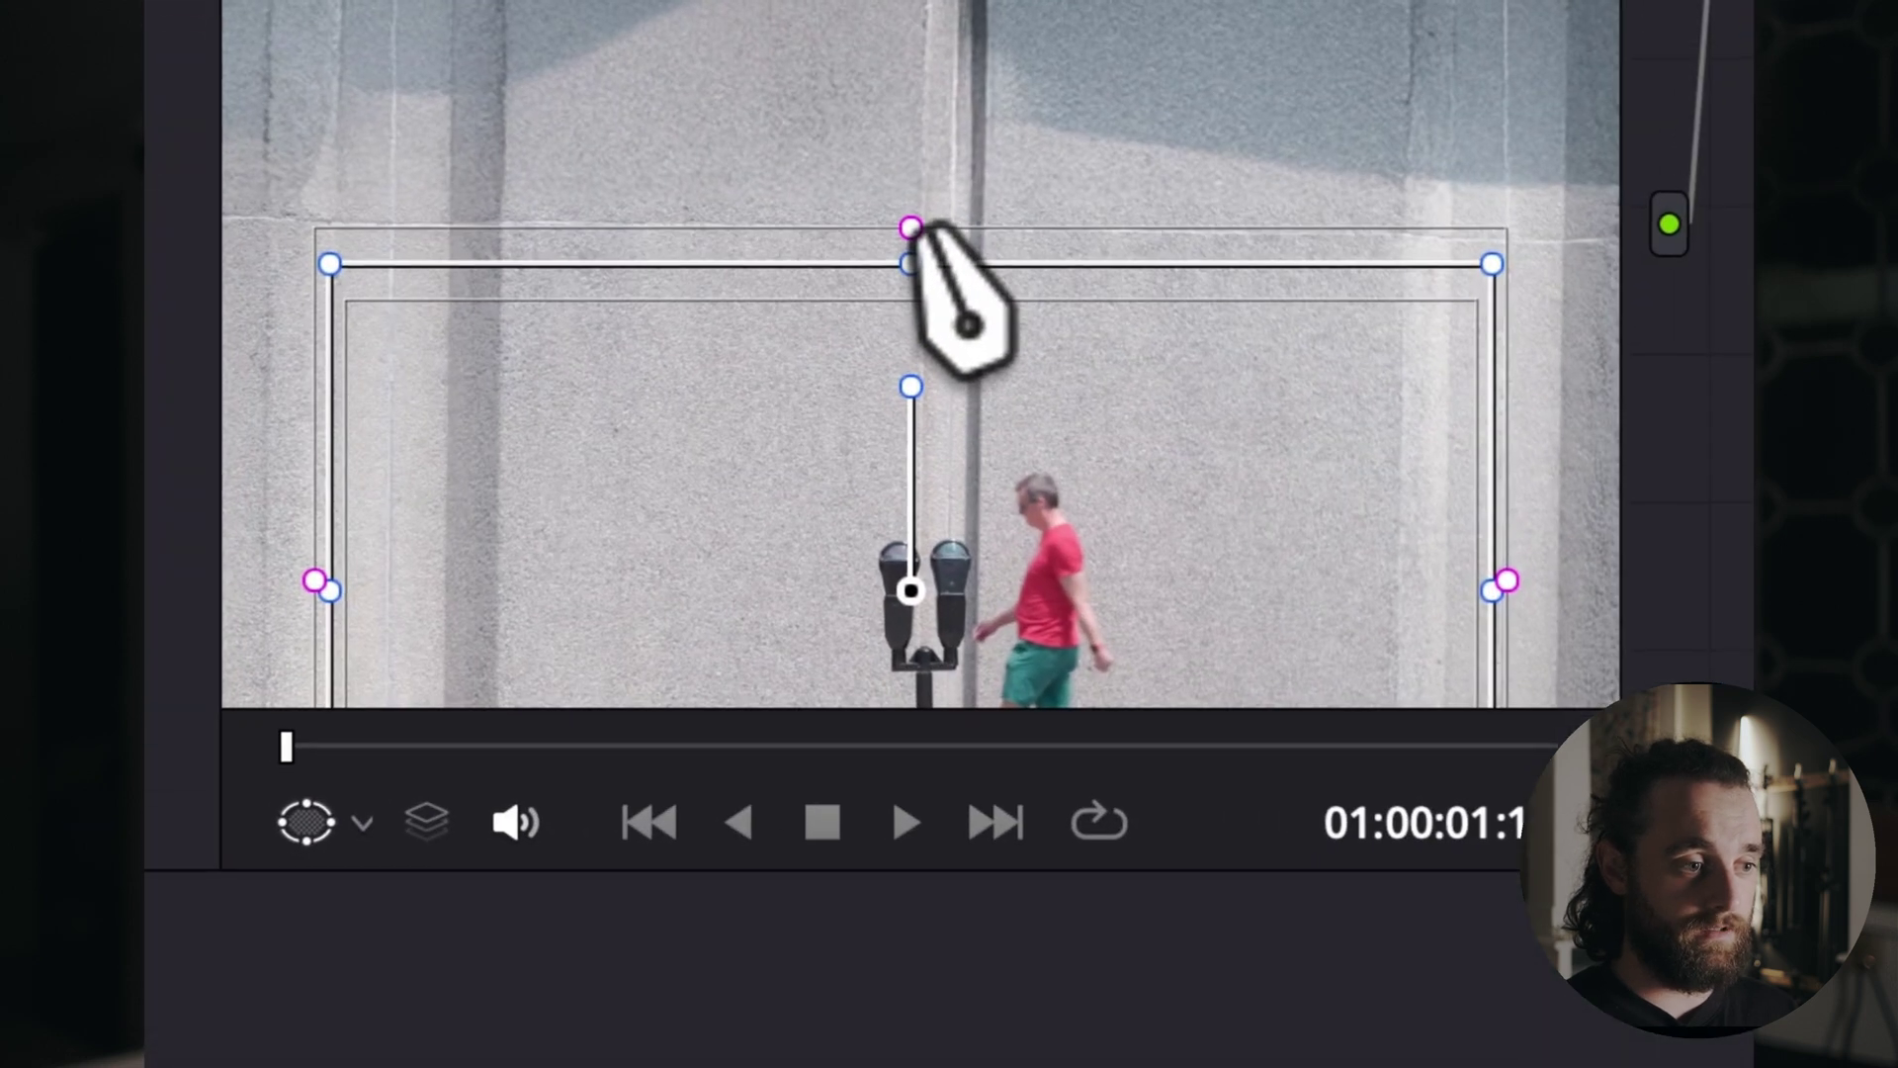
pyautogui.moveTo(829, 353); pyautogui.dragTo(830, 343)
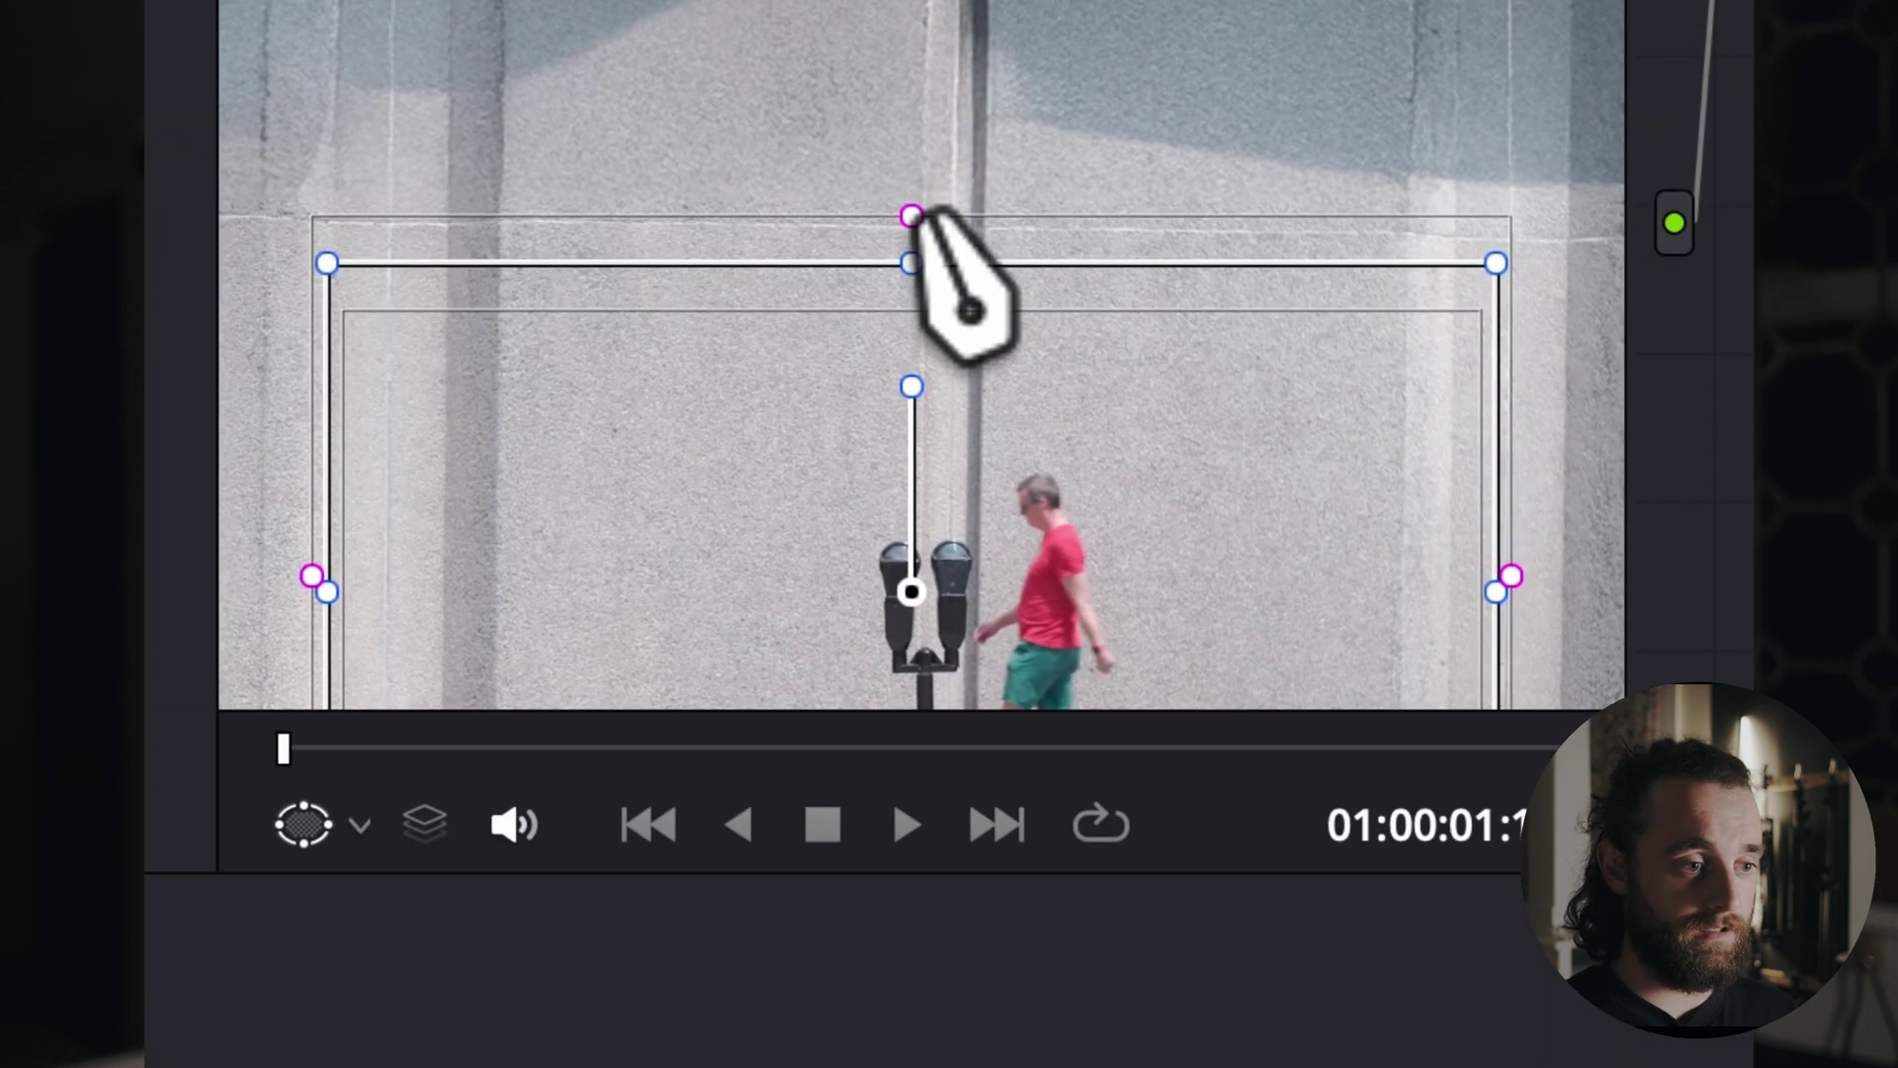
pyautogui.scroll(-3, 692, 326)
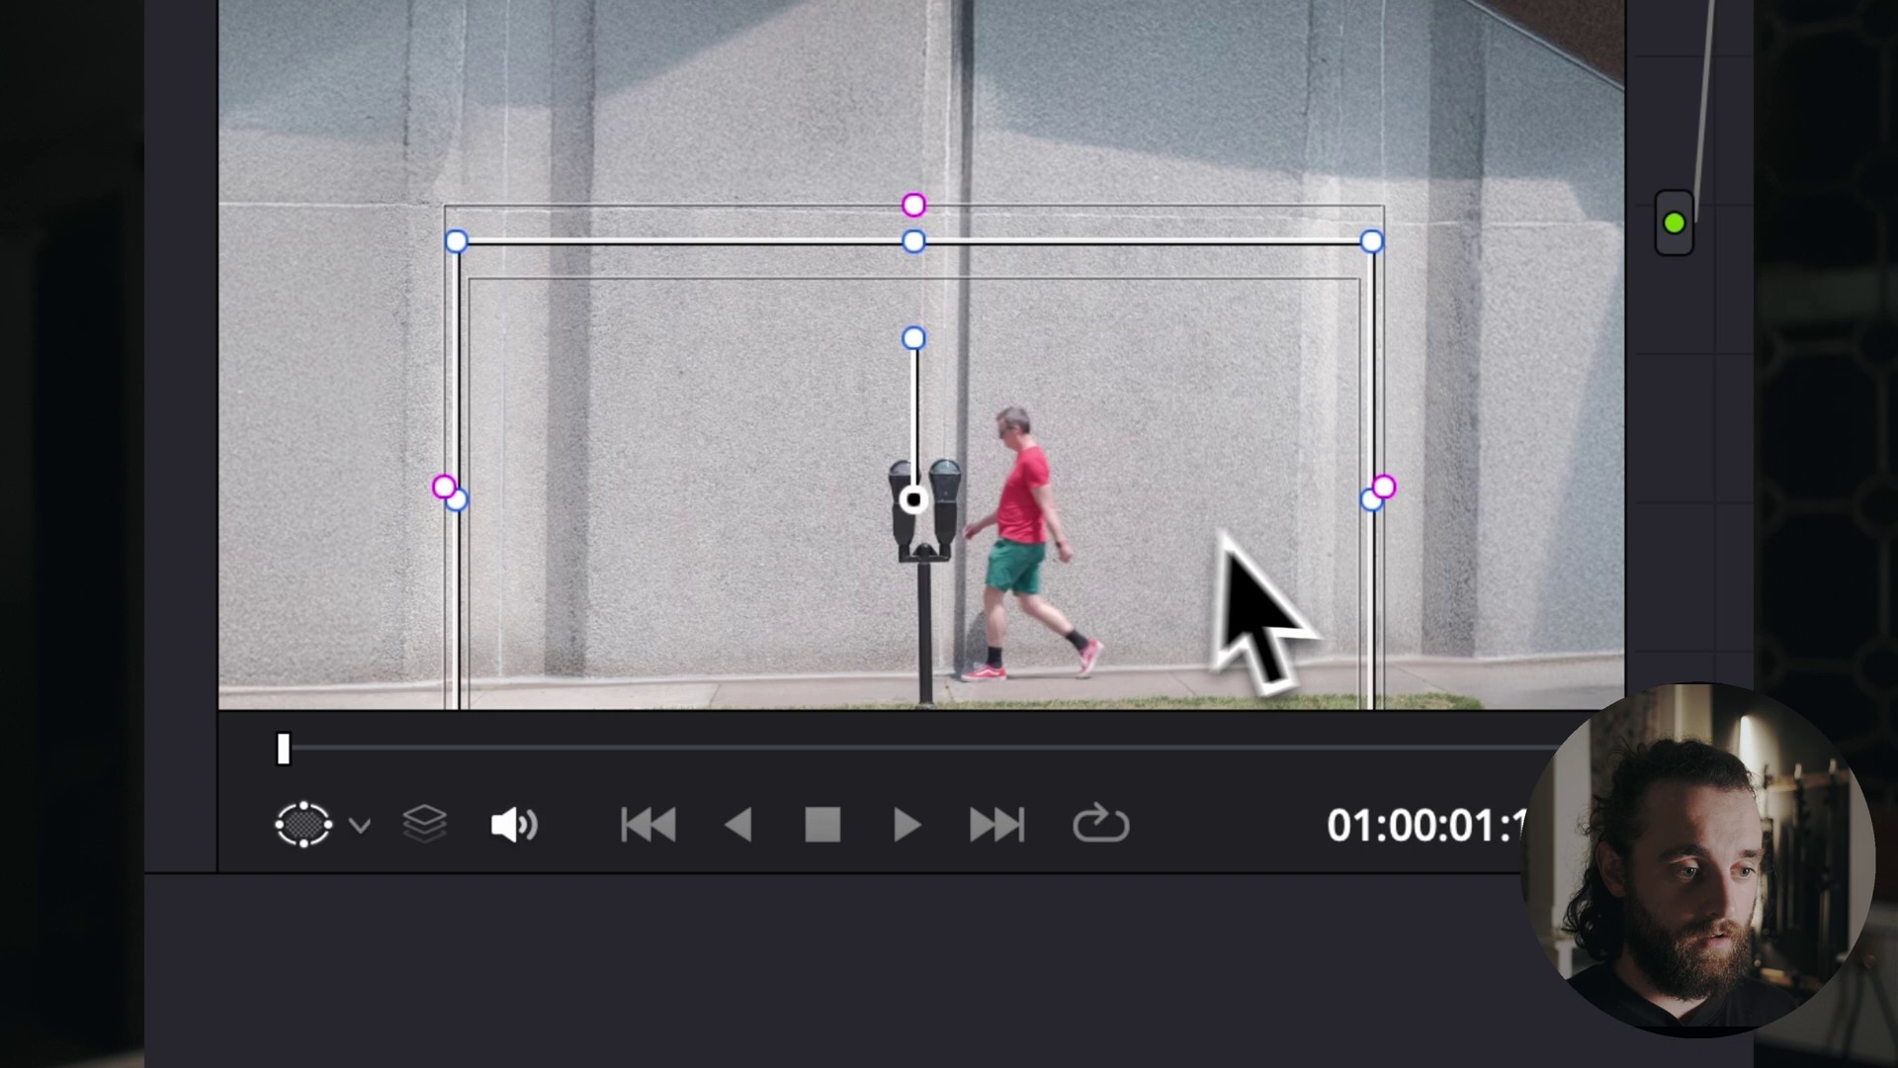
pyautogui.moveTo(1383, 485); pyautogui.dragTo(1430, 486)
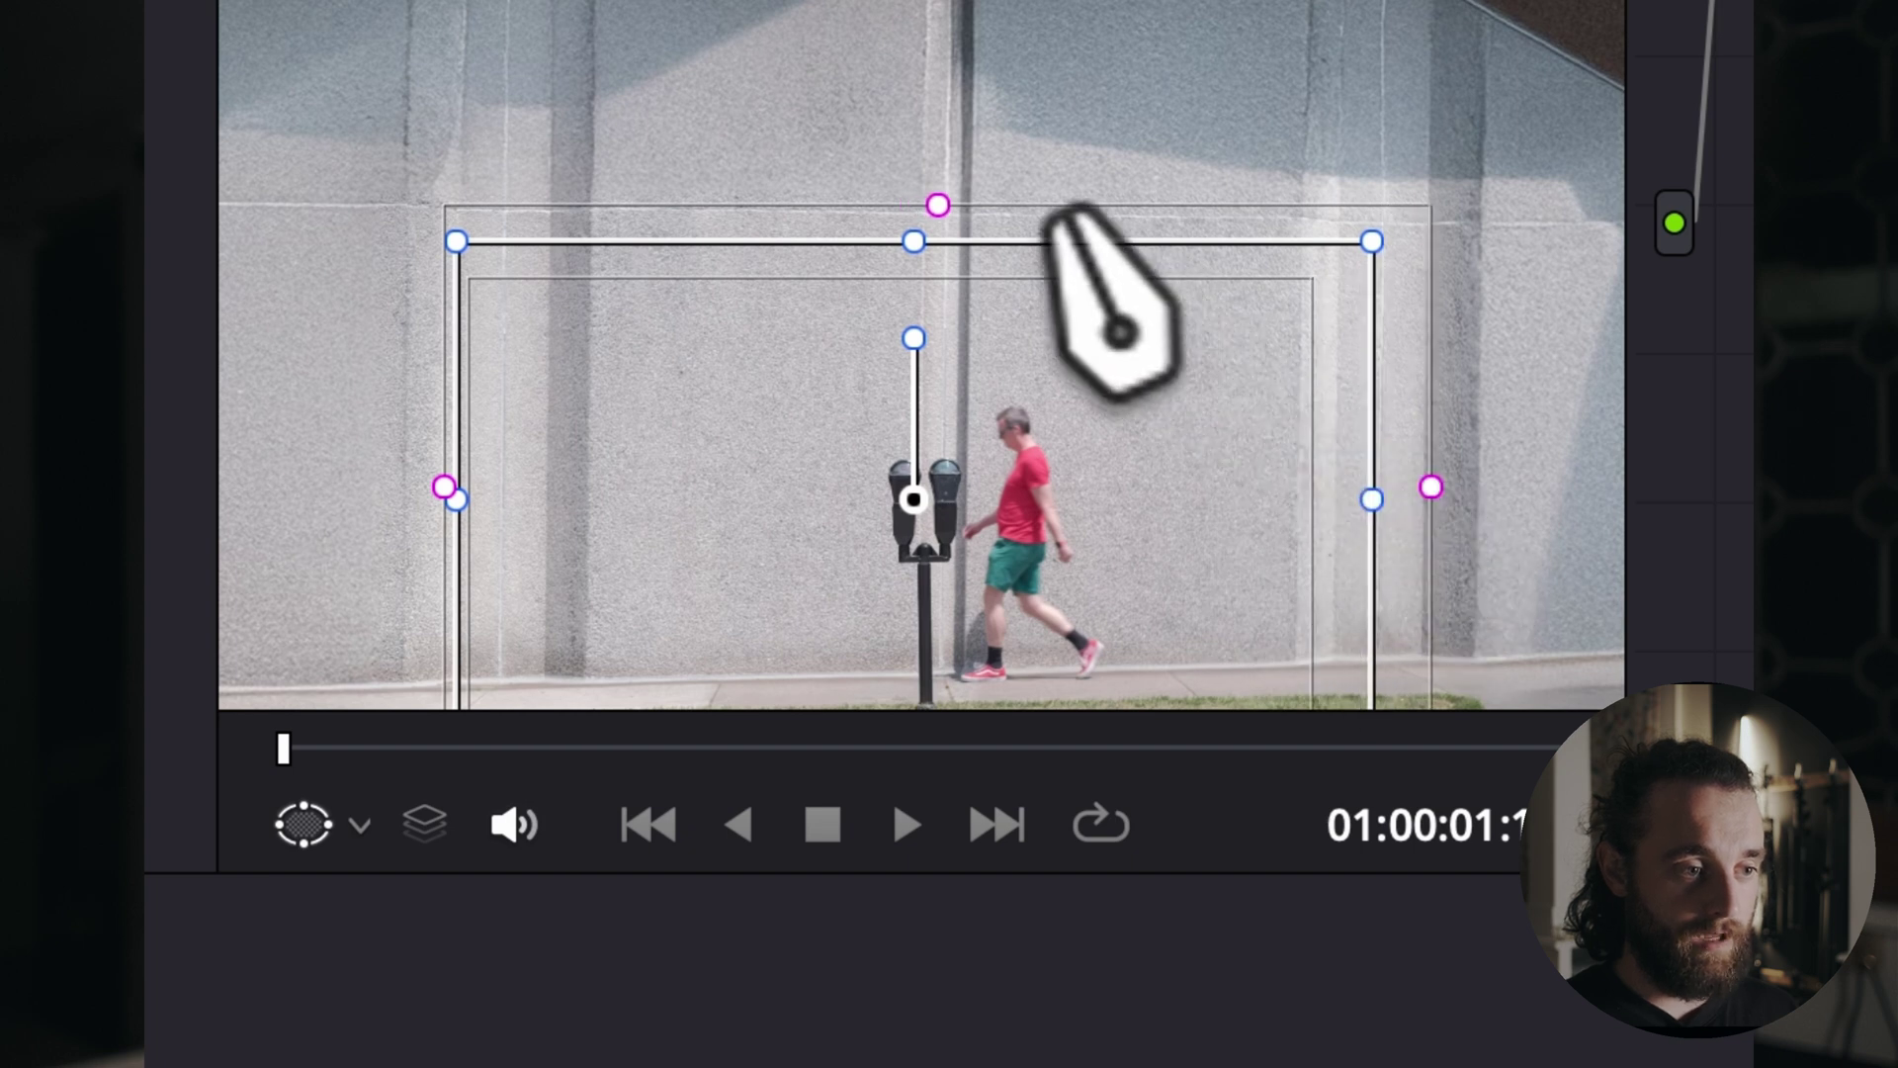
pyautogui.moveTo(444, 485); pyautogui.dragTo(409, 486)
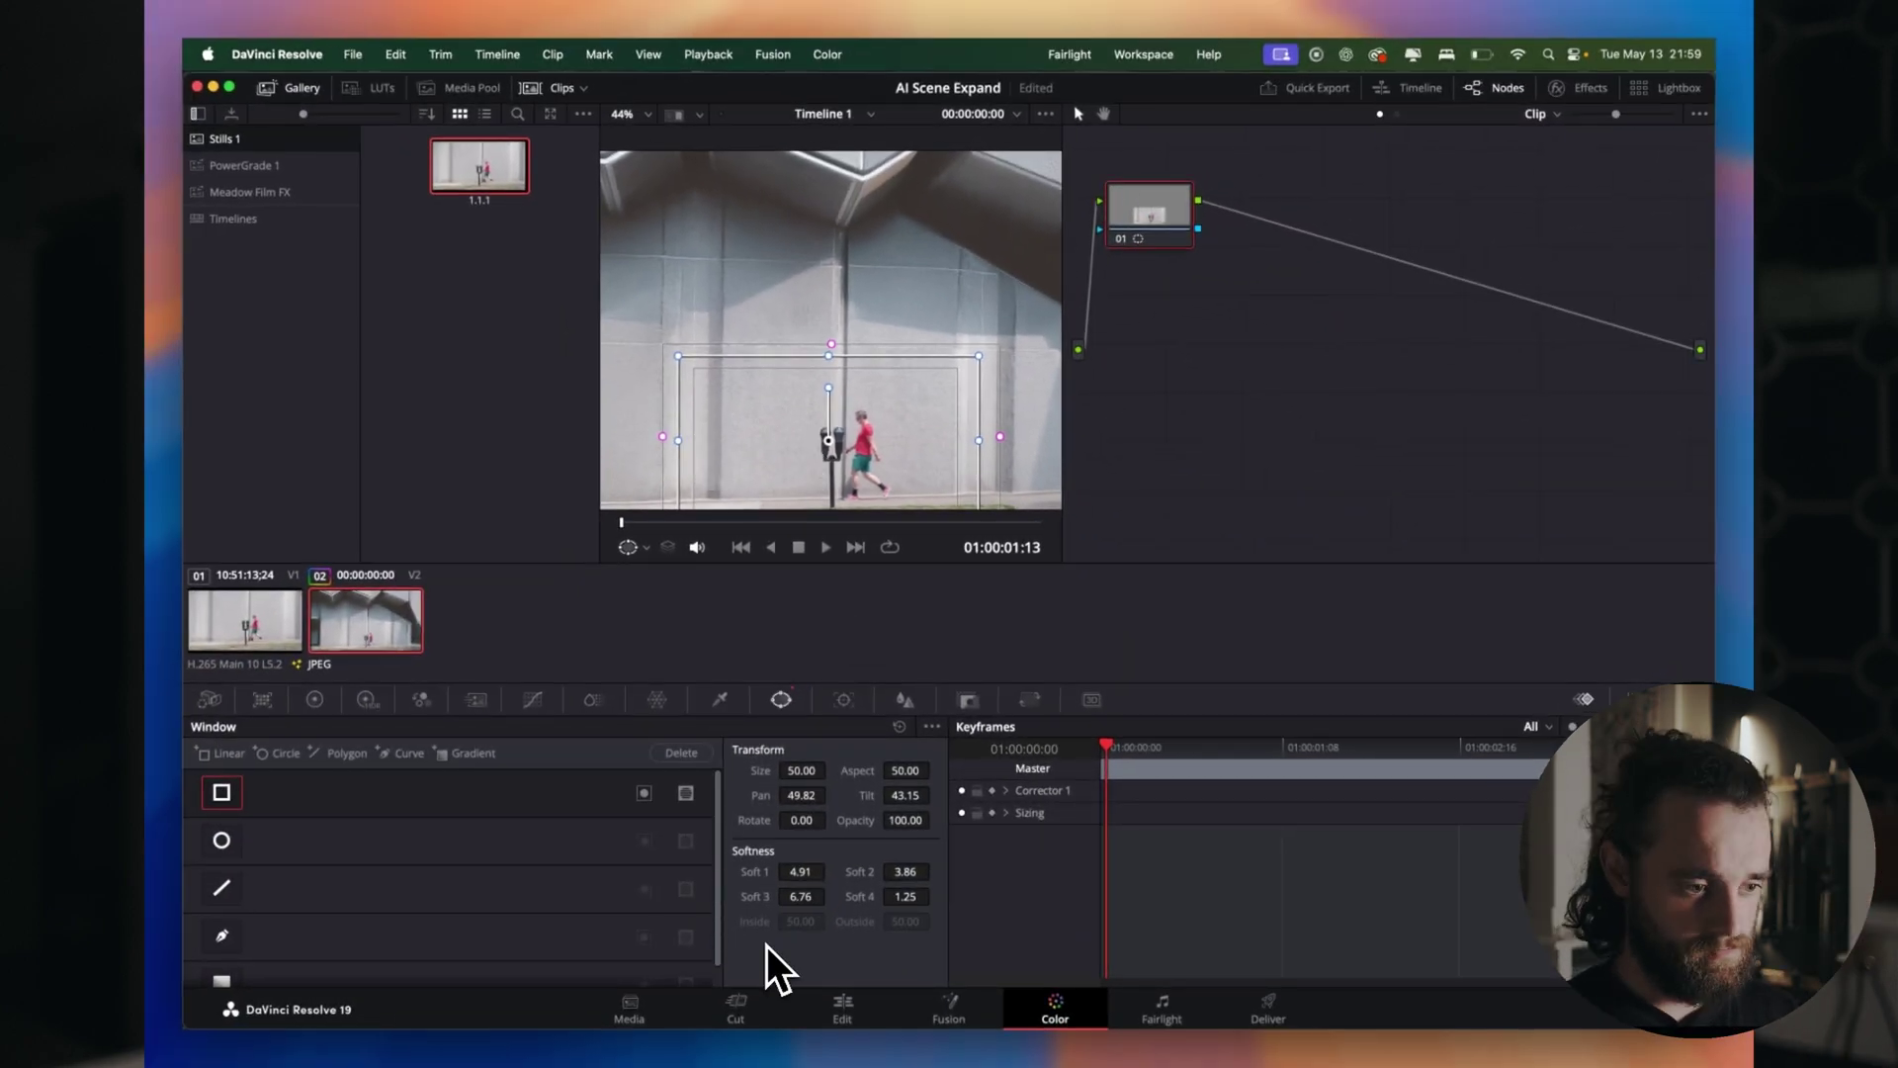
# Invert the linear window so its area is cut out of the still, and reposition node 01 in the node graph.
pyautogui.click(644, 793)
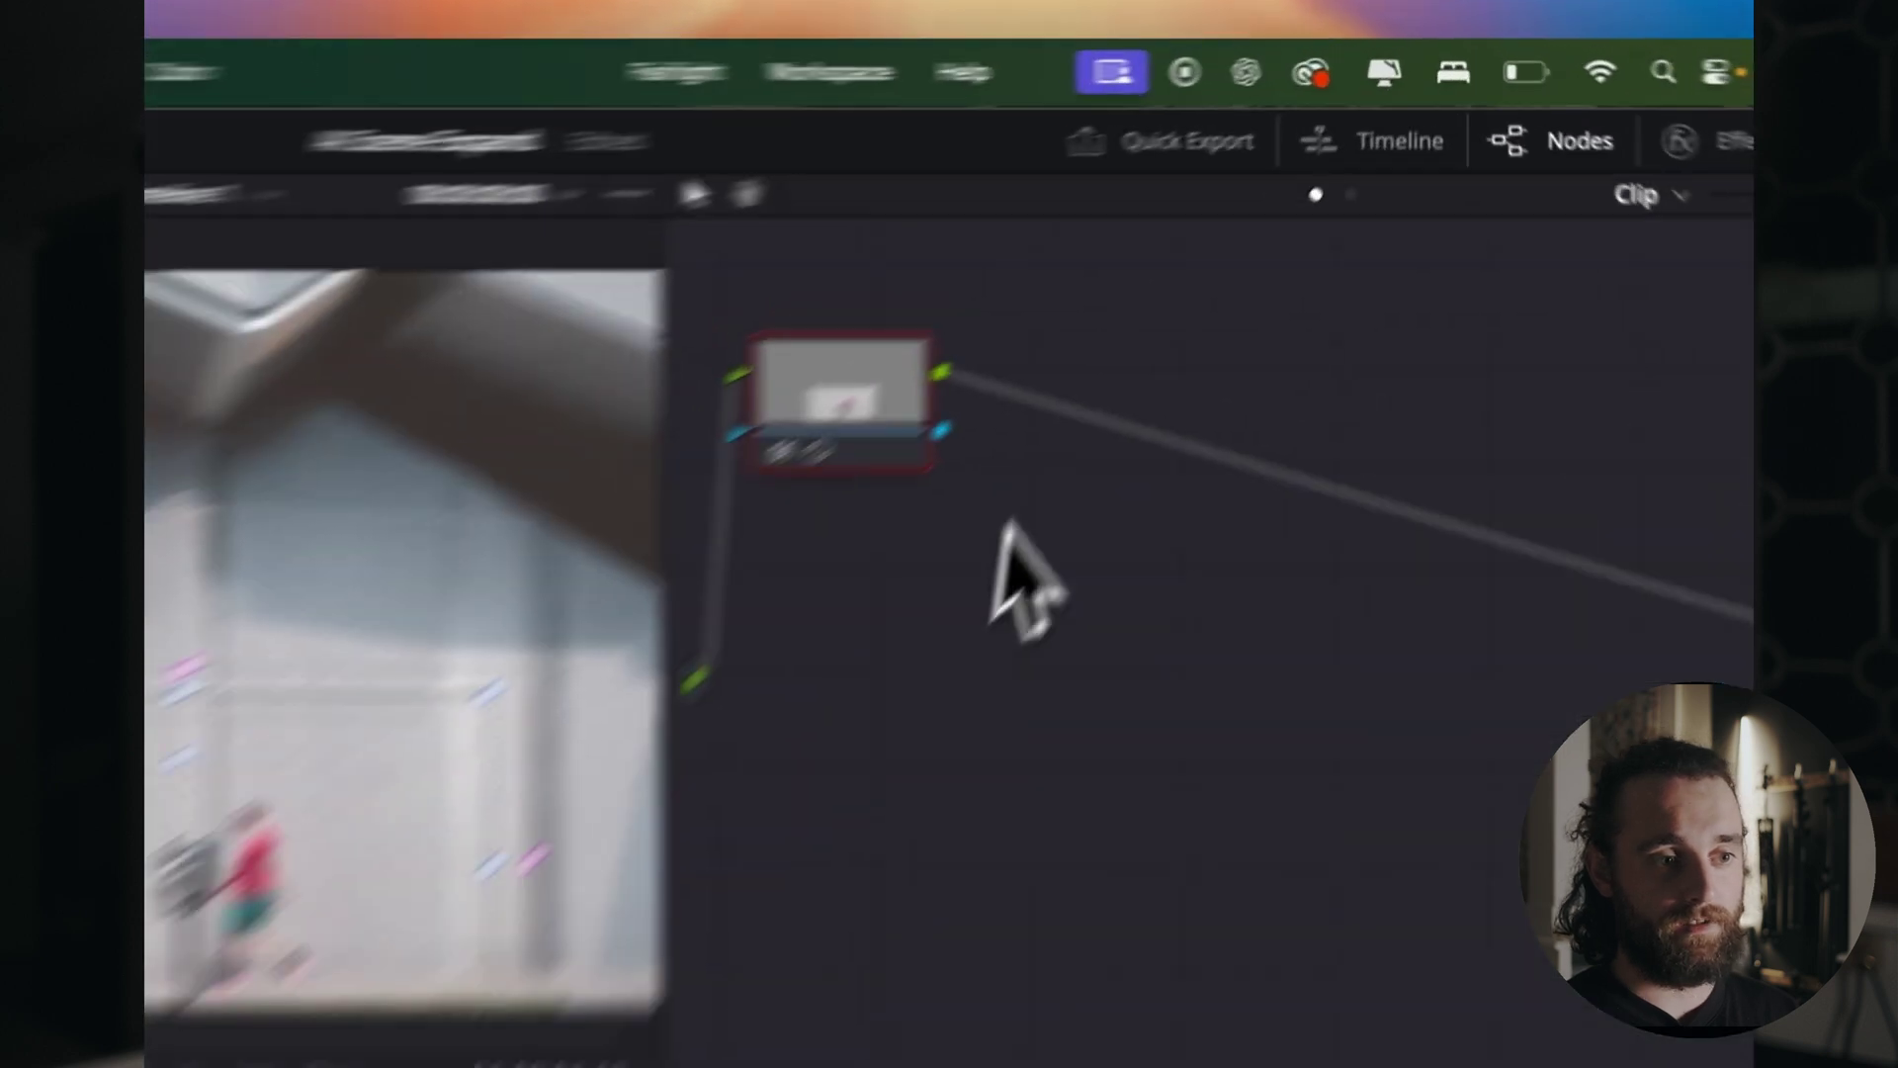
pyautogui.moveTo(727, 597); pyautogui.dragTo(754, 643)
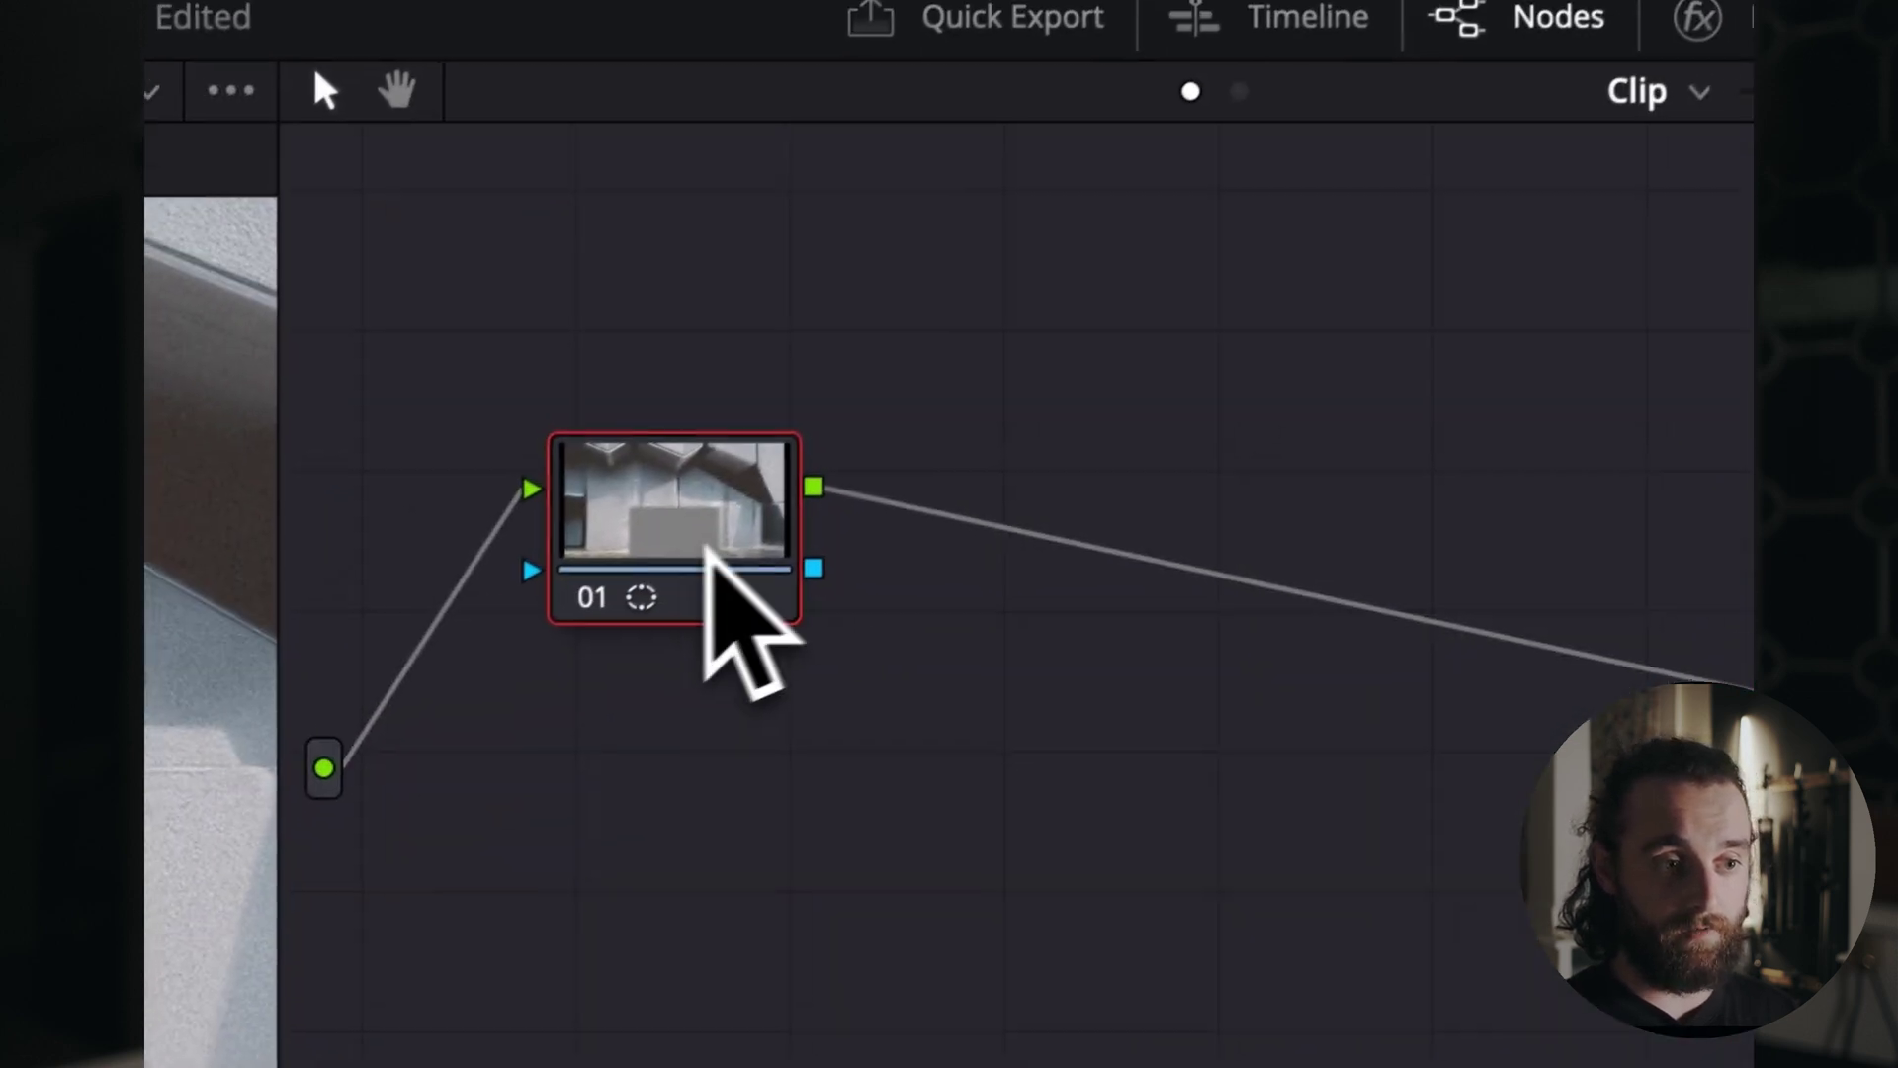
pyautogui.moveTo(708, 538); pyautogui.dragTo(695, 614)
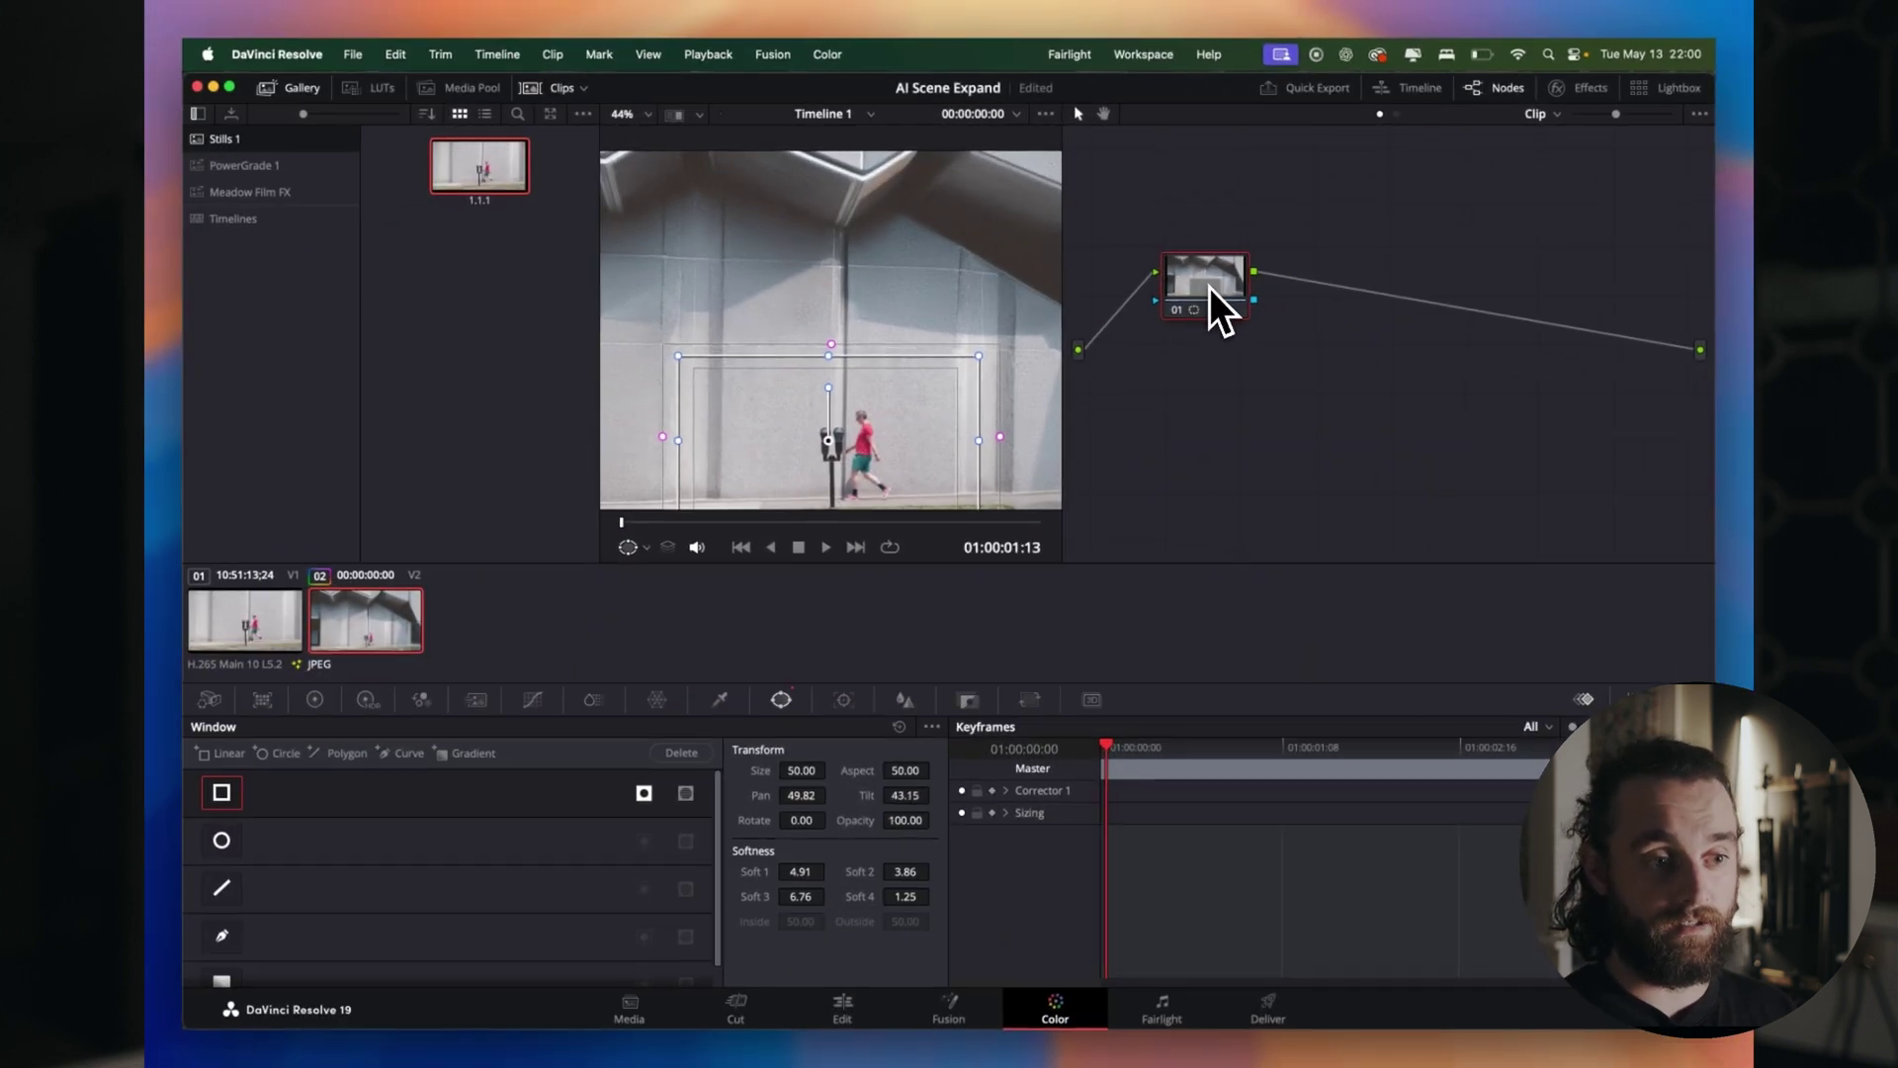
pyautogui.moveTo(1204, 275); pyautogui.dragTo(1230, 300)
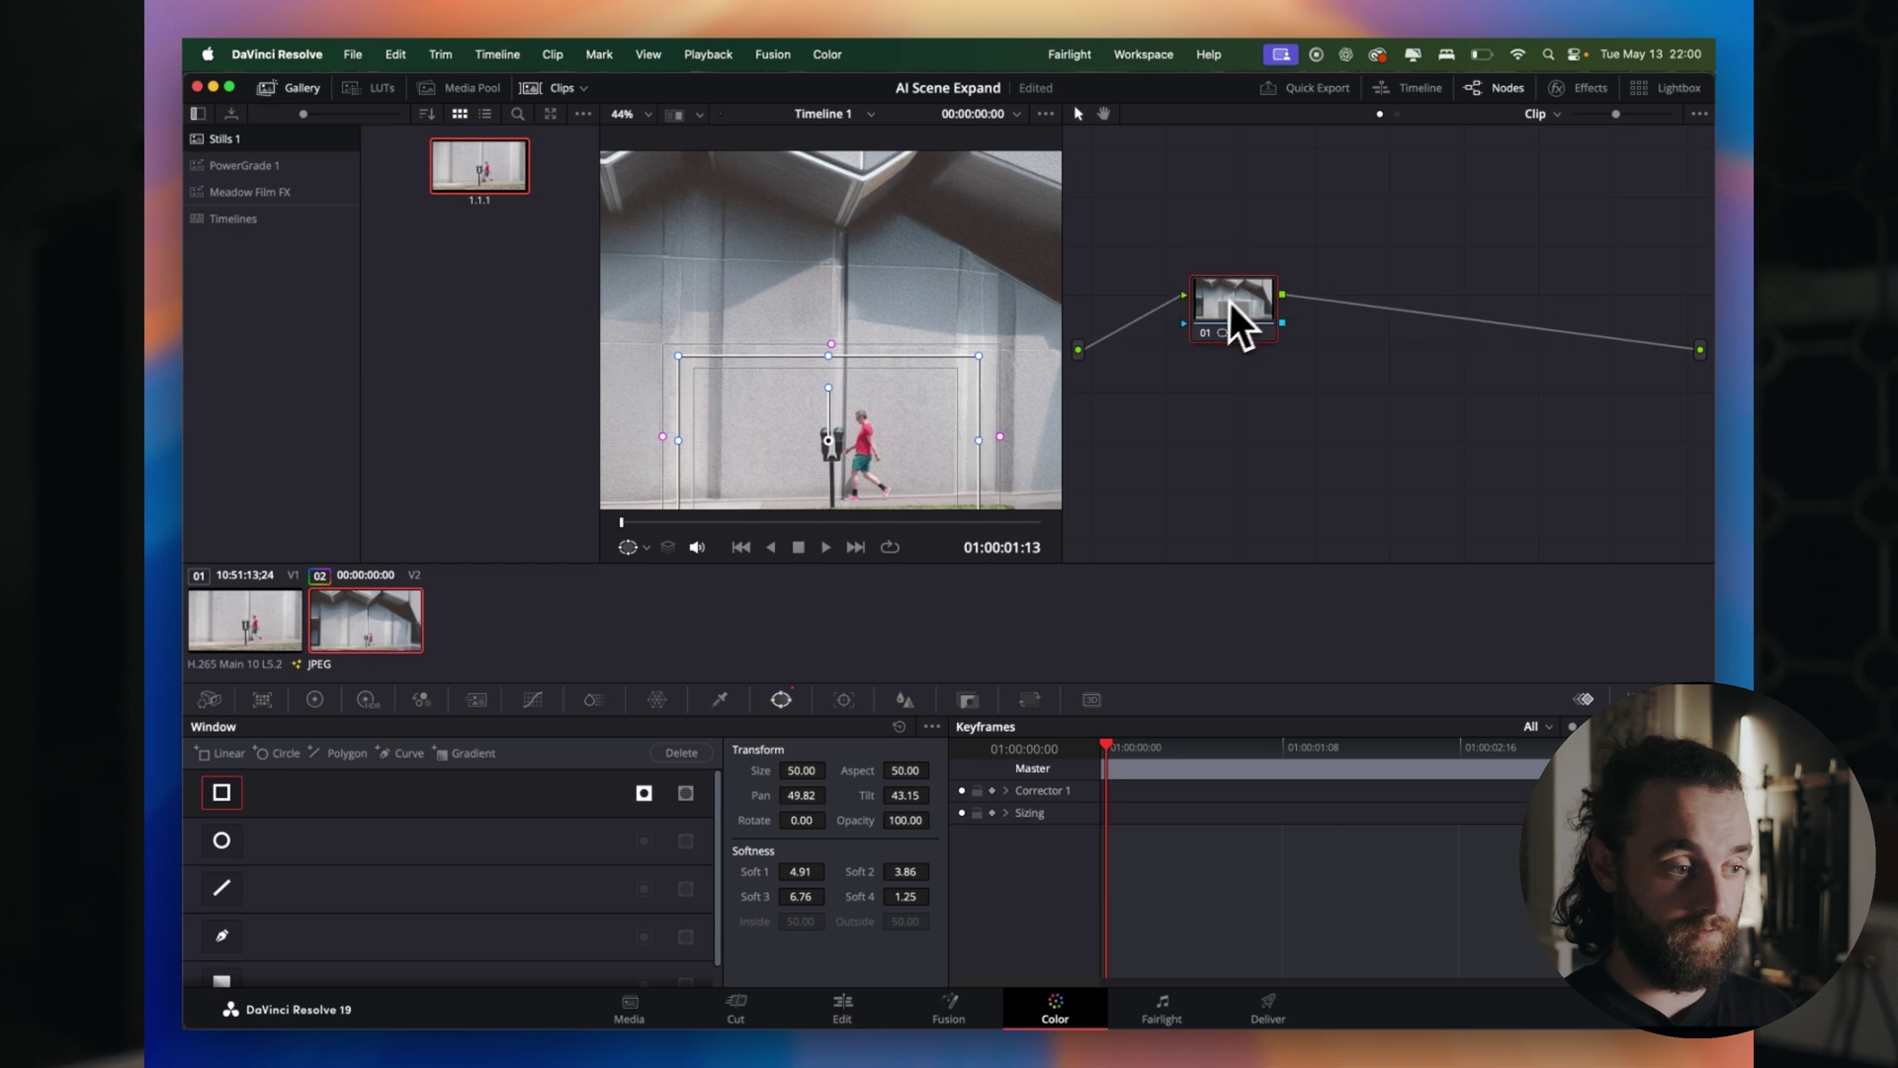
# Return to the Edit page and move the expanded still to the timeline start, directly above the street clip.
pyautogui.click(265, 648)
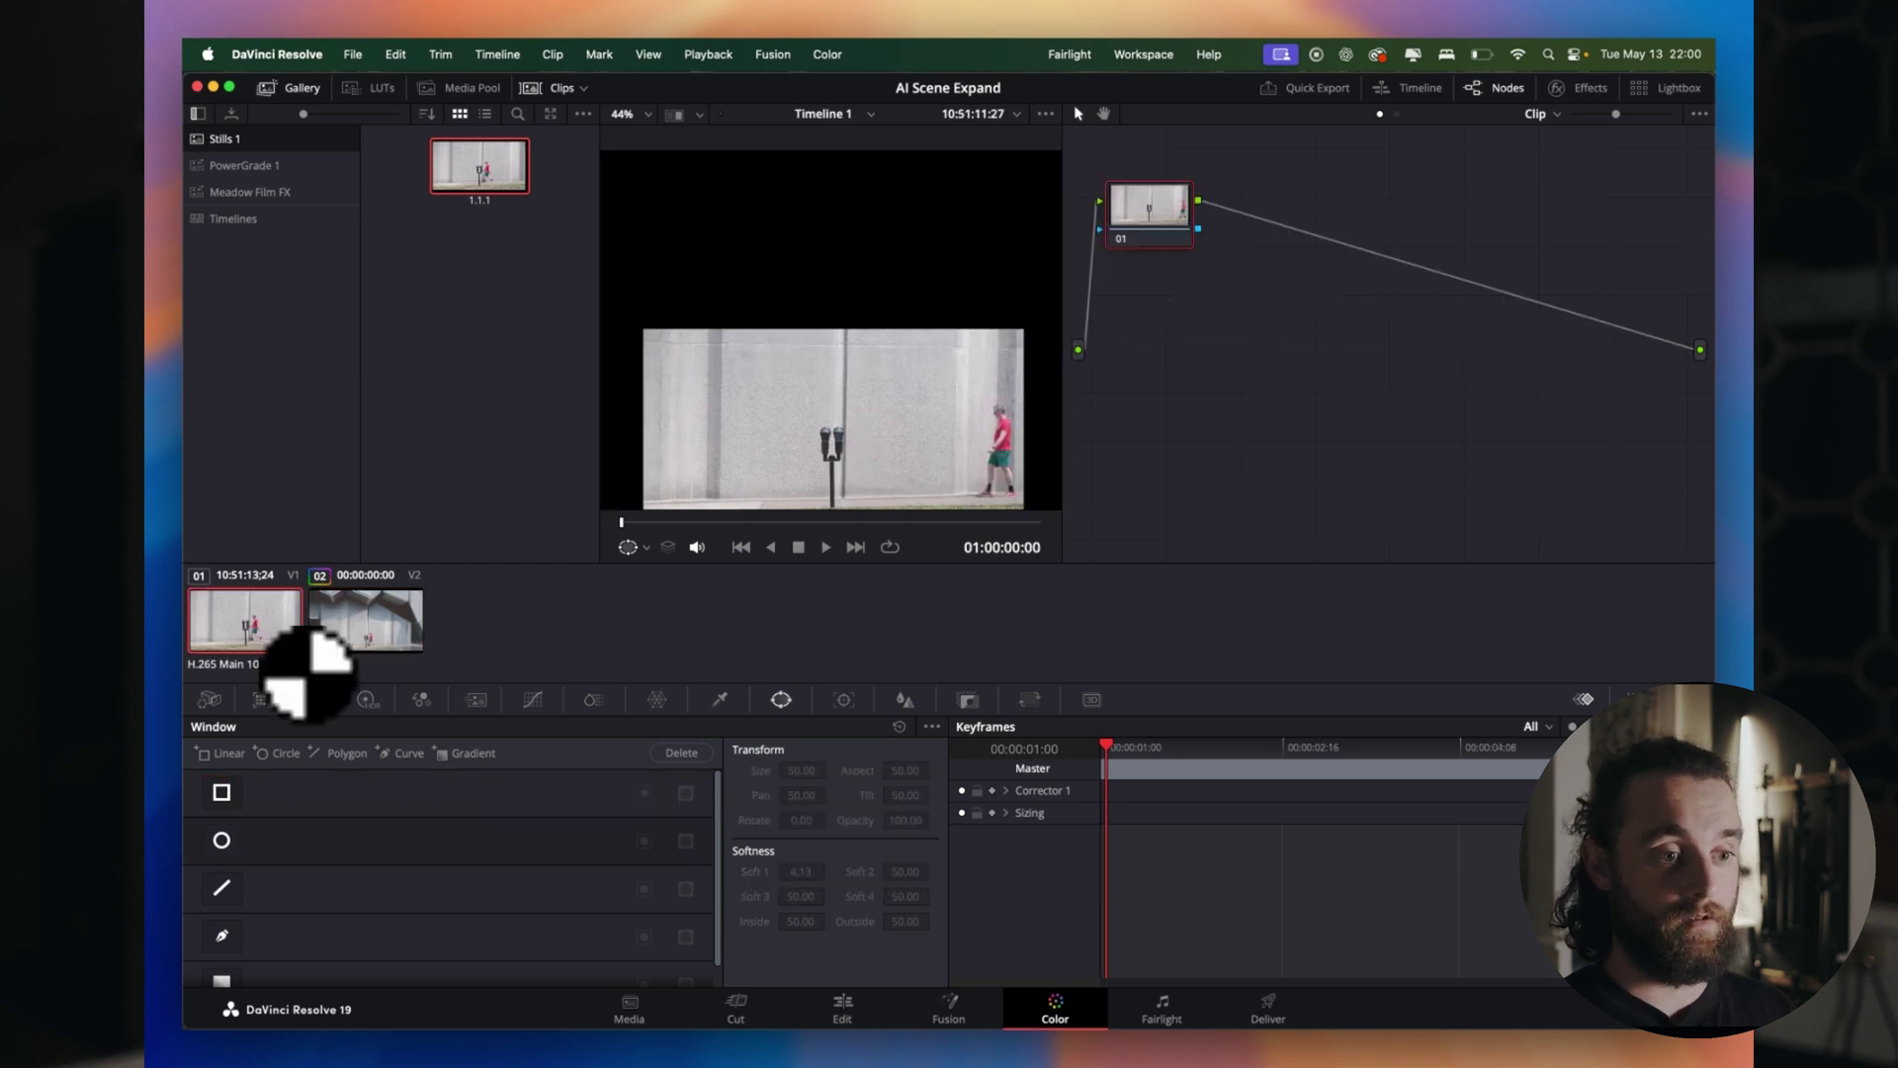
pyautogui.click(401, 647)
pyautogui.click(840, 1008)
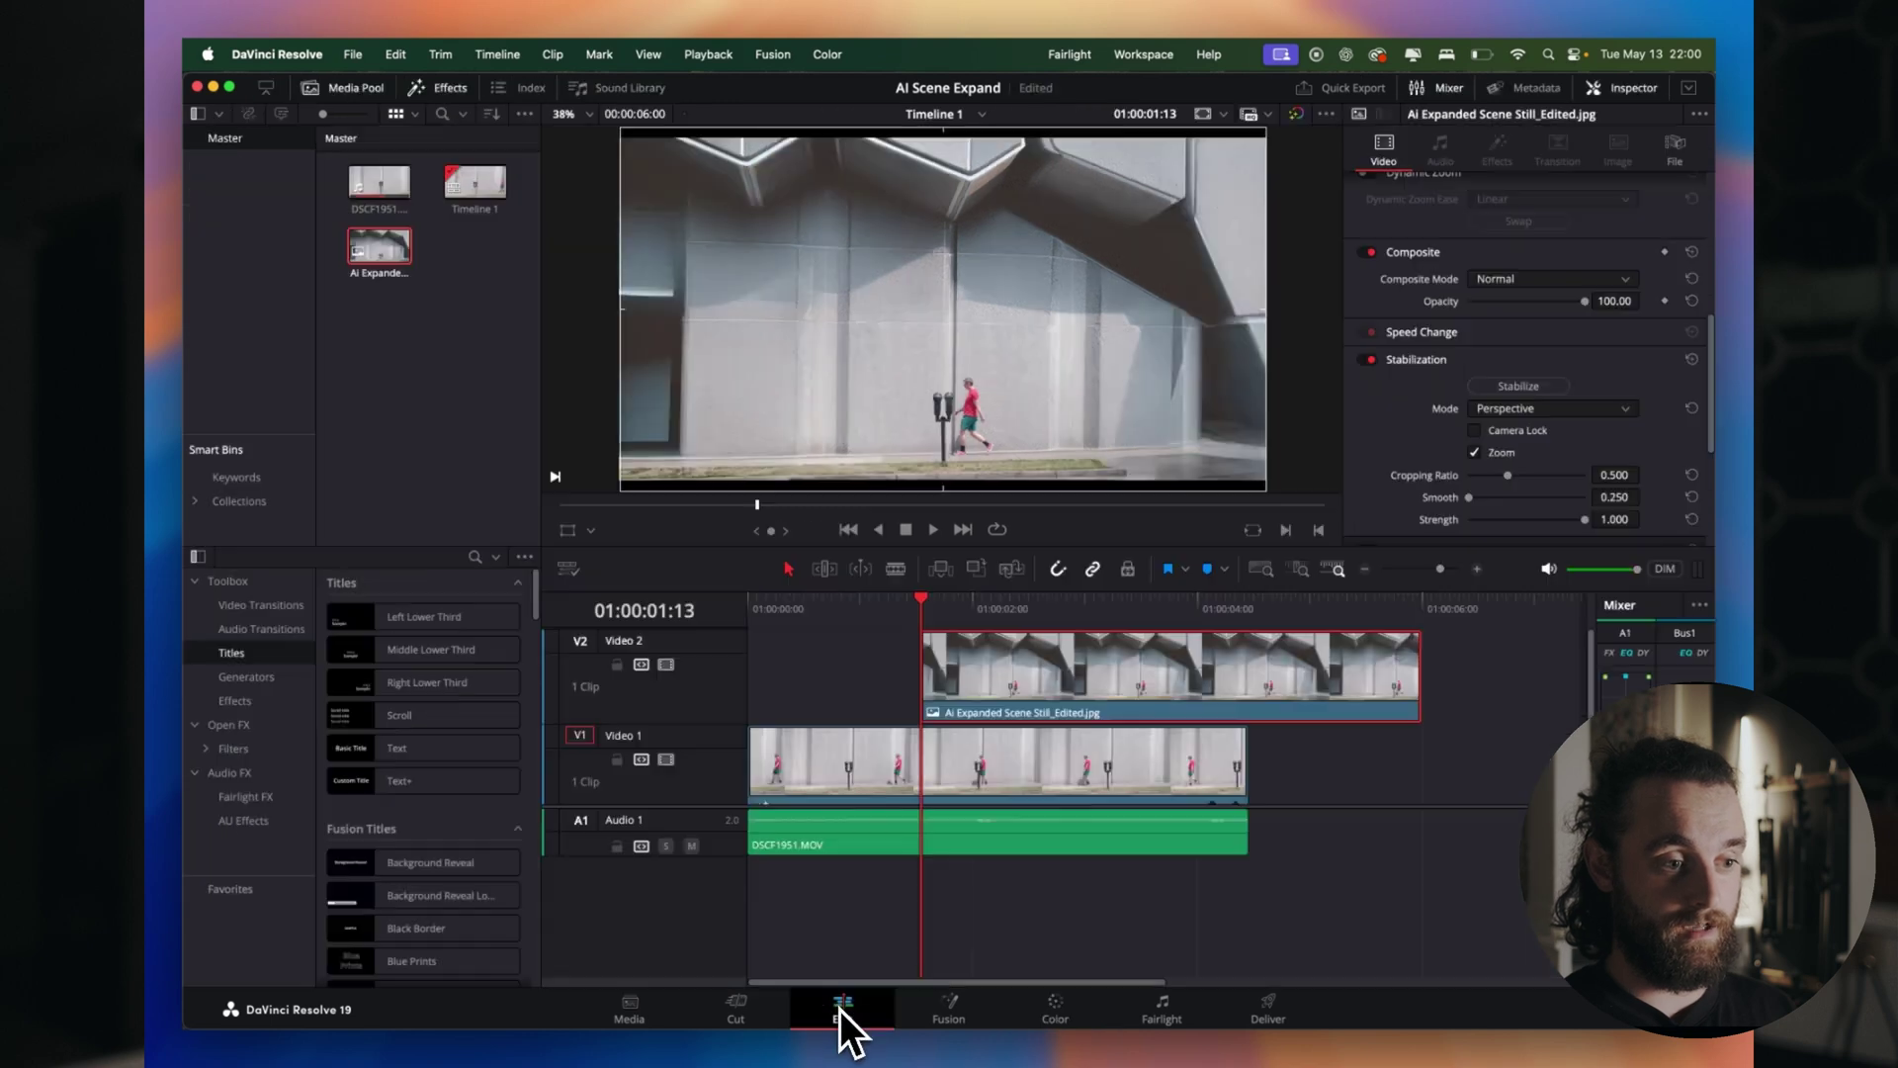
pyautogui.moveTo(922, 620); pyautogui.dragTo(1034, 625)
pyautogui.moveTo(987, 709); pyautogui.dragTo(789, 698)
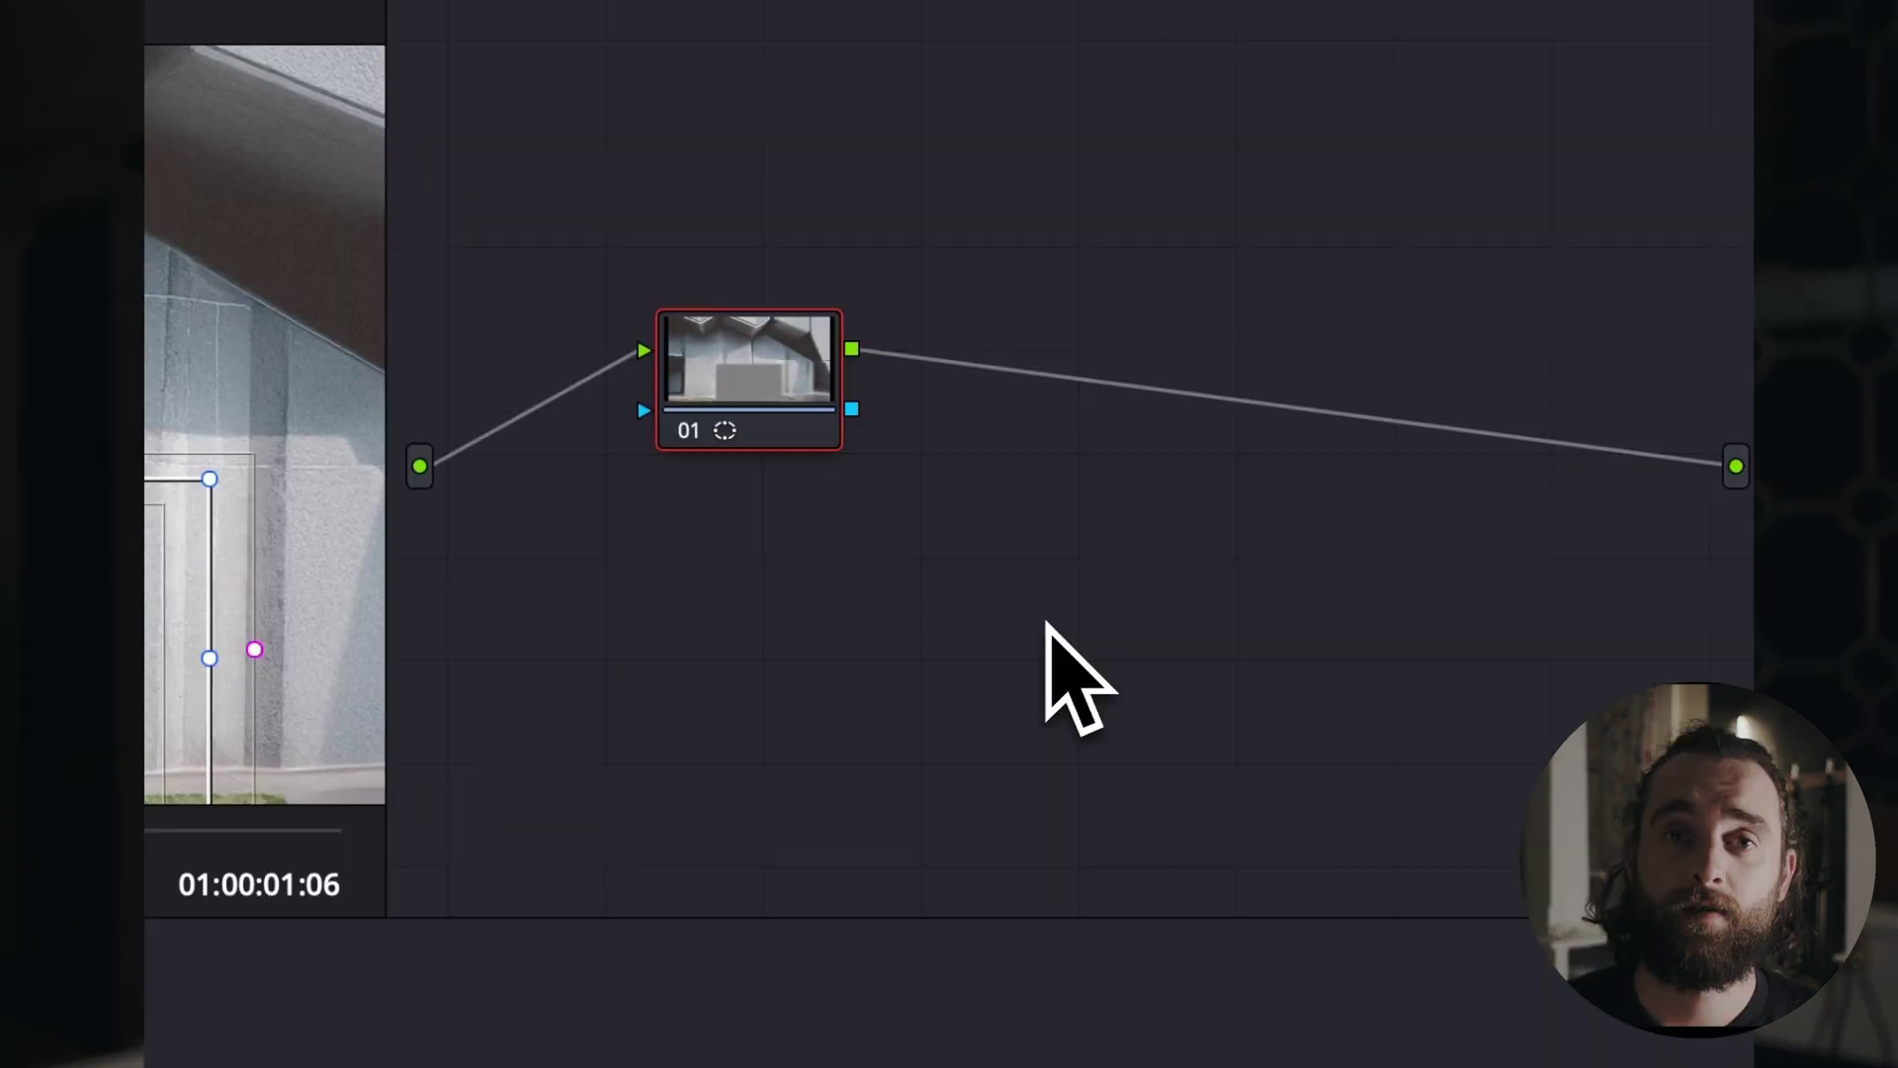
# Add an alpha output to the still's node graph, connect node 01's alpha to it, and return to the Edit page.
pyautogui.rightClick(946, 497)
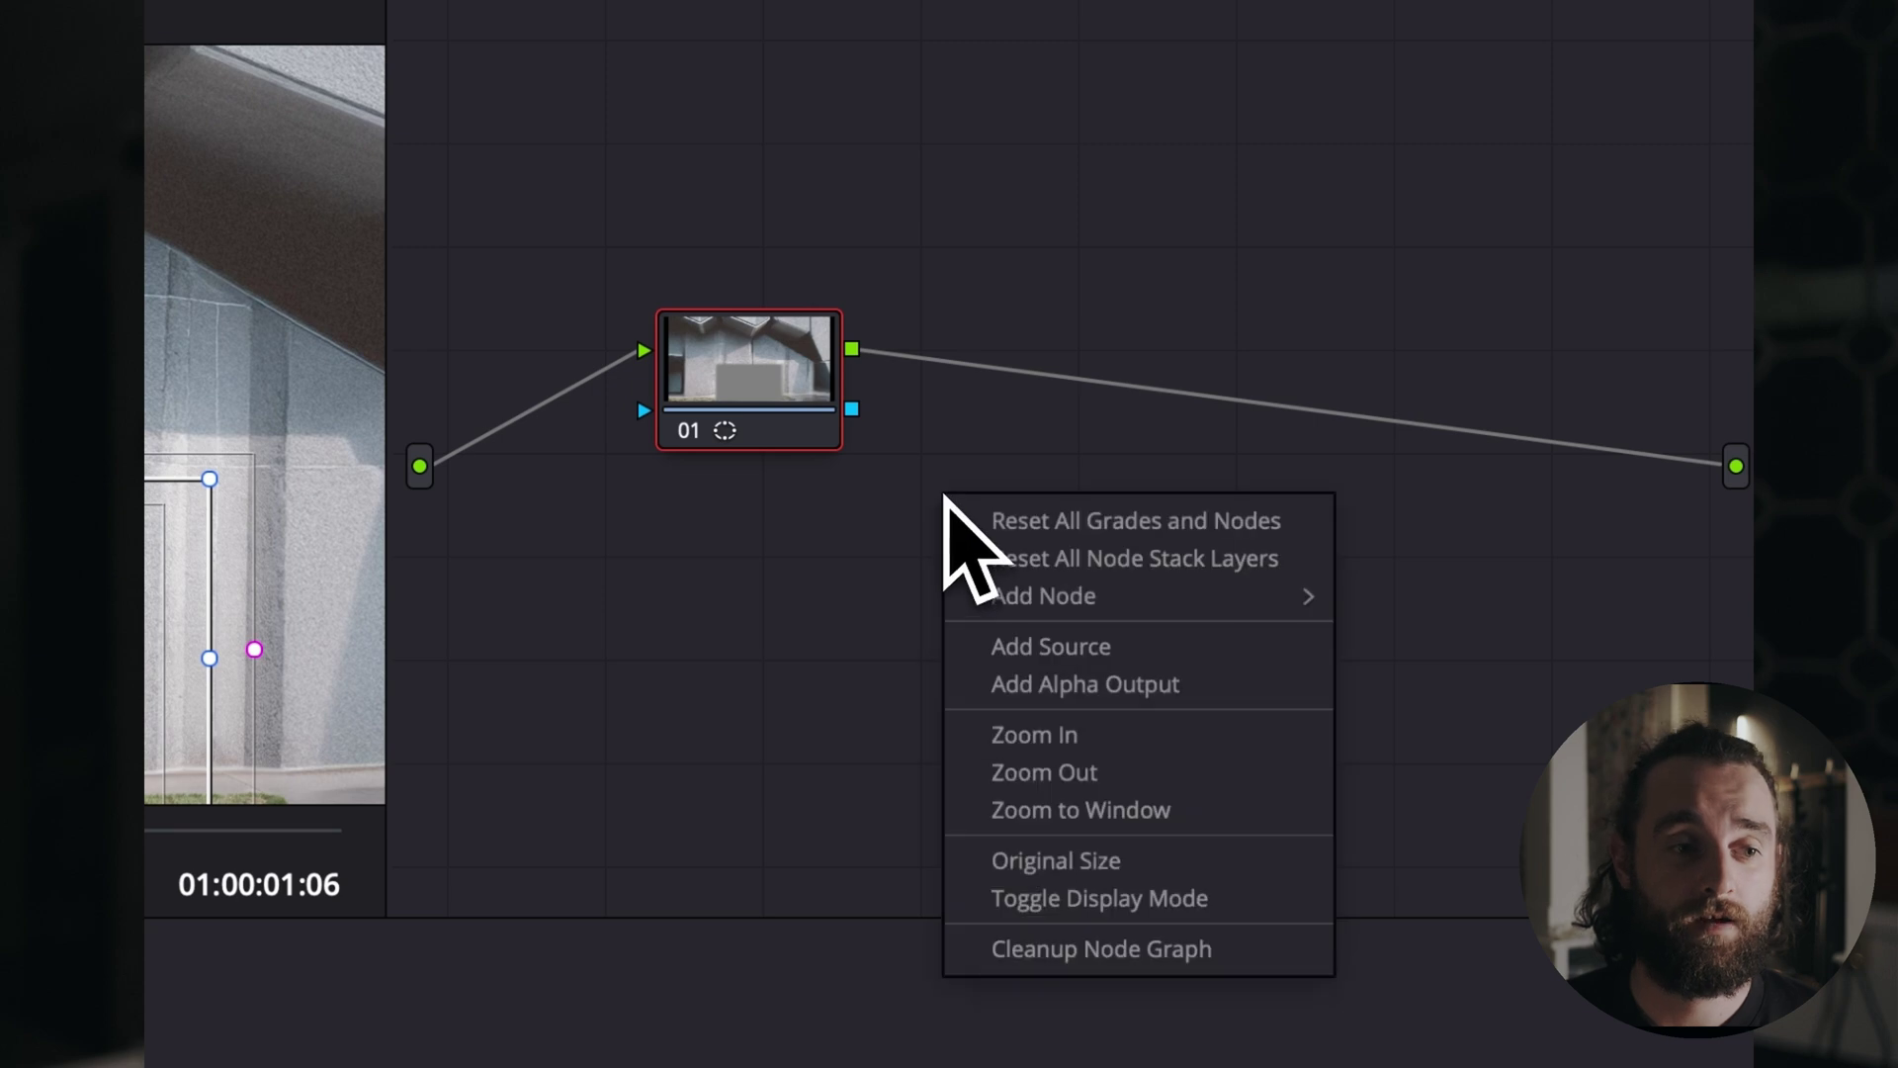
pyautogui.click(1061, 694)
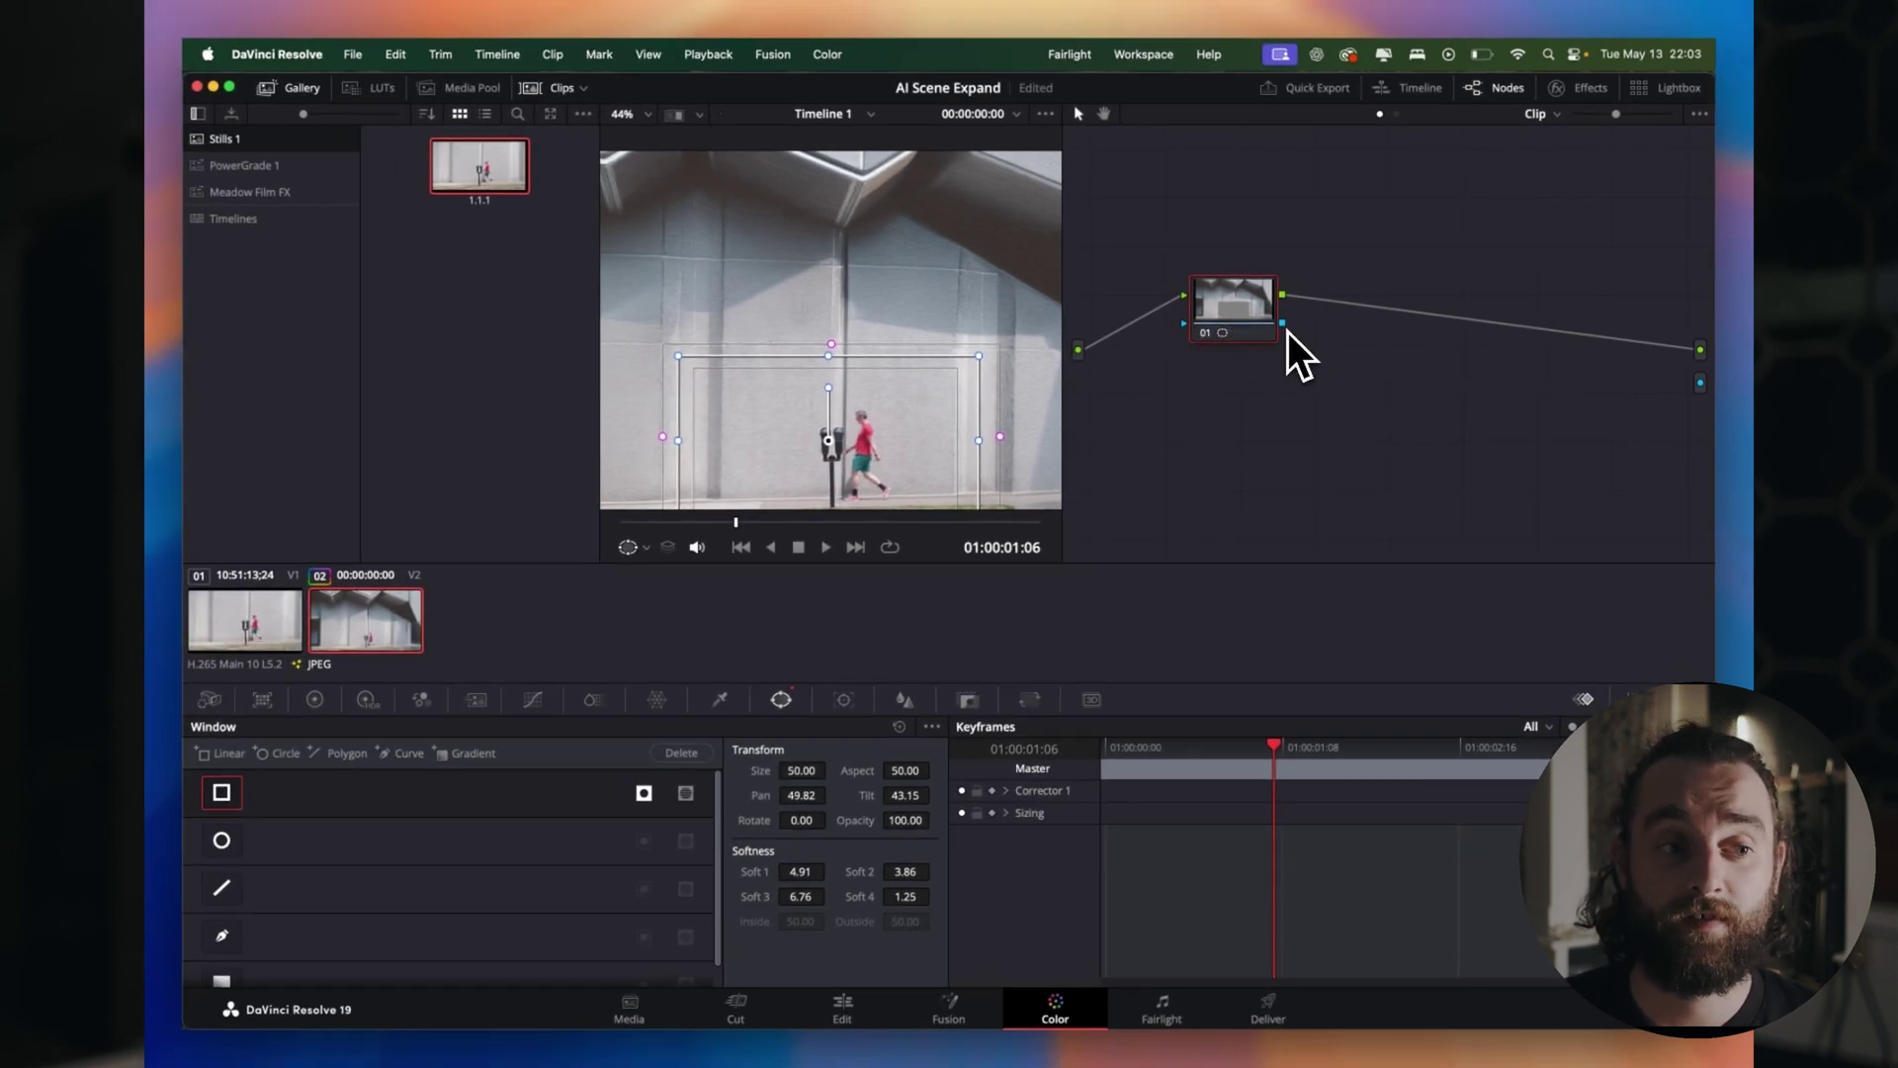
pyautogui.moveTo(1600, 376); pyautogui.dragTo(1700, 383)
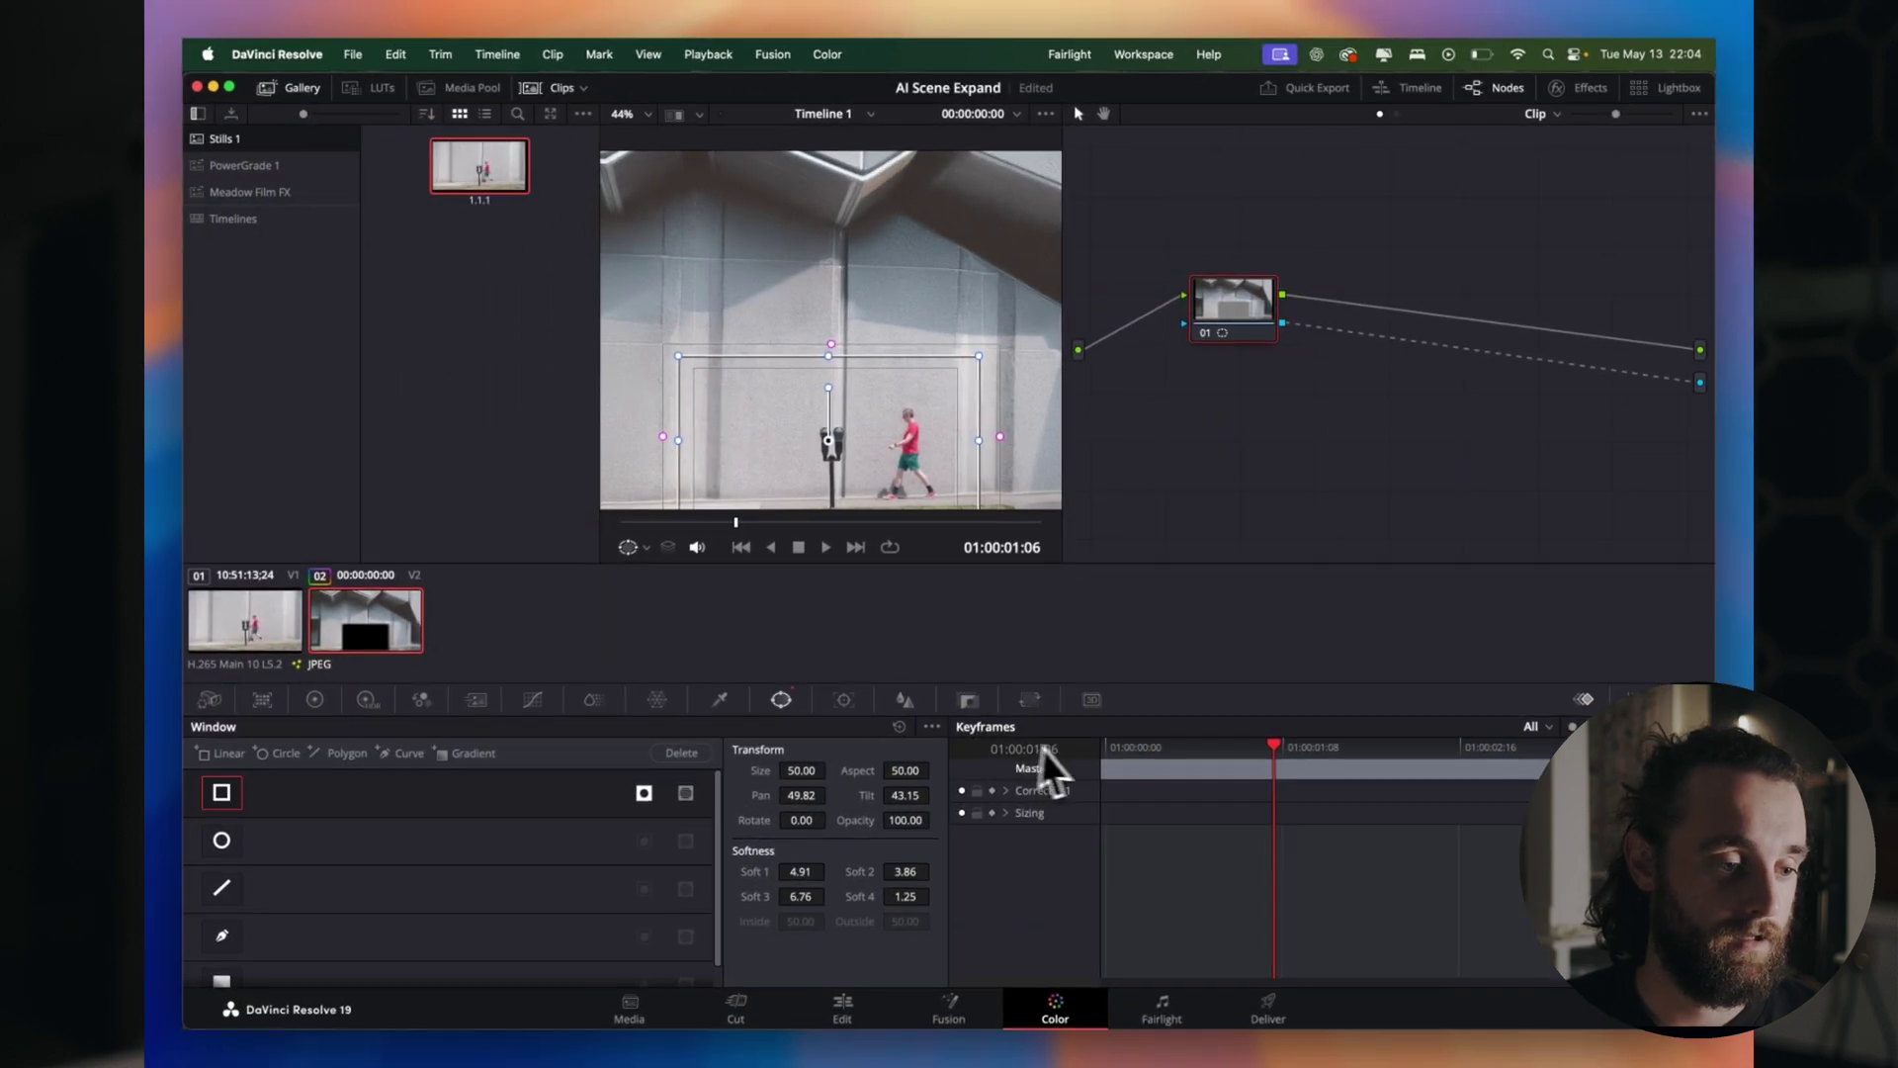
pyautogui.click(856, 996)
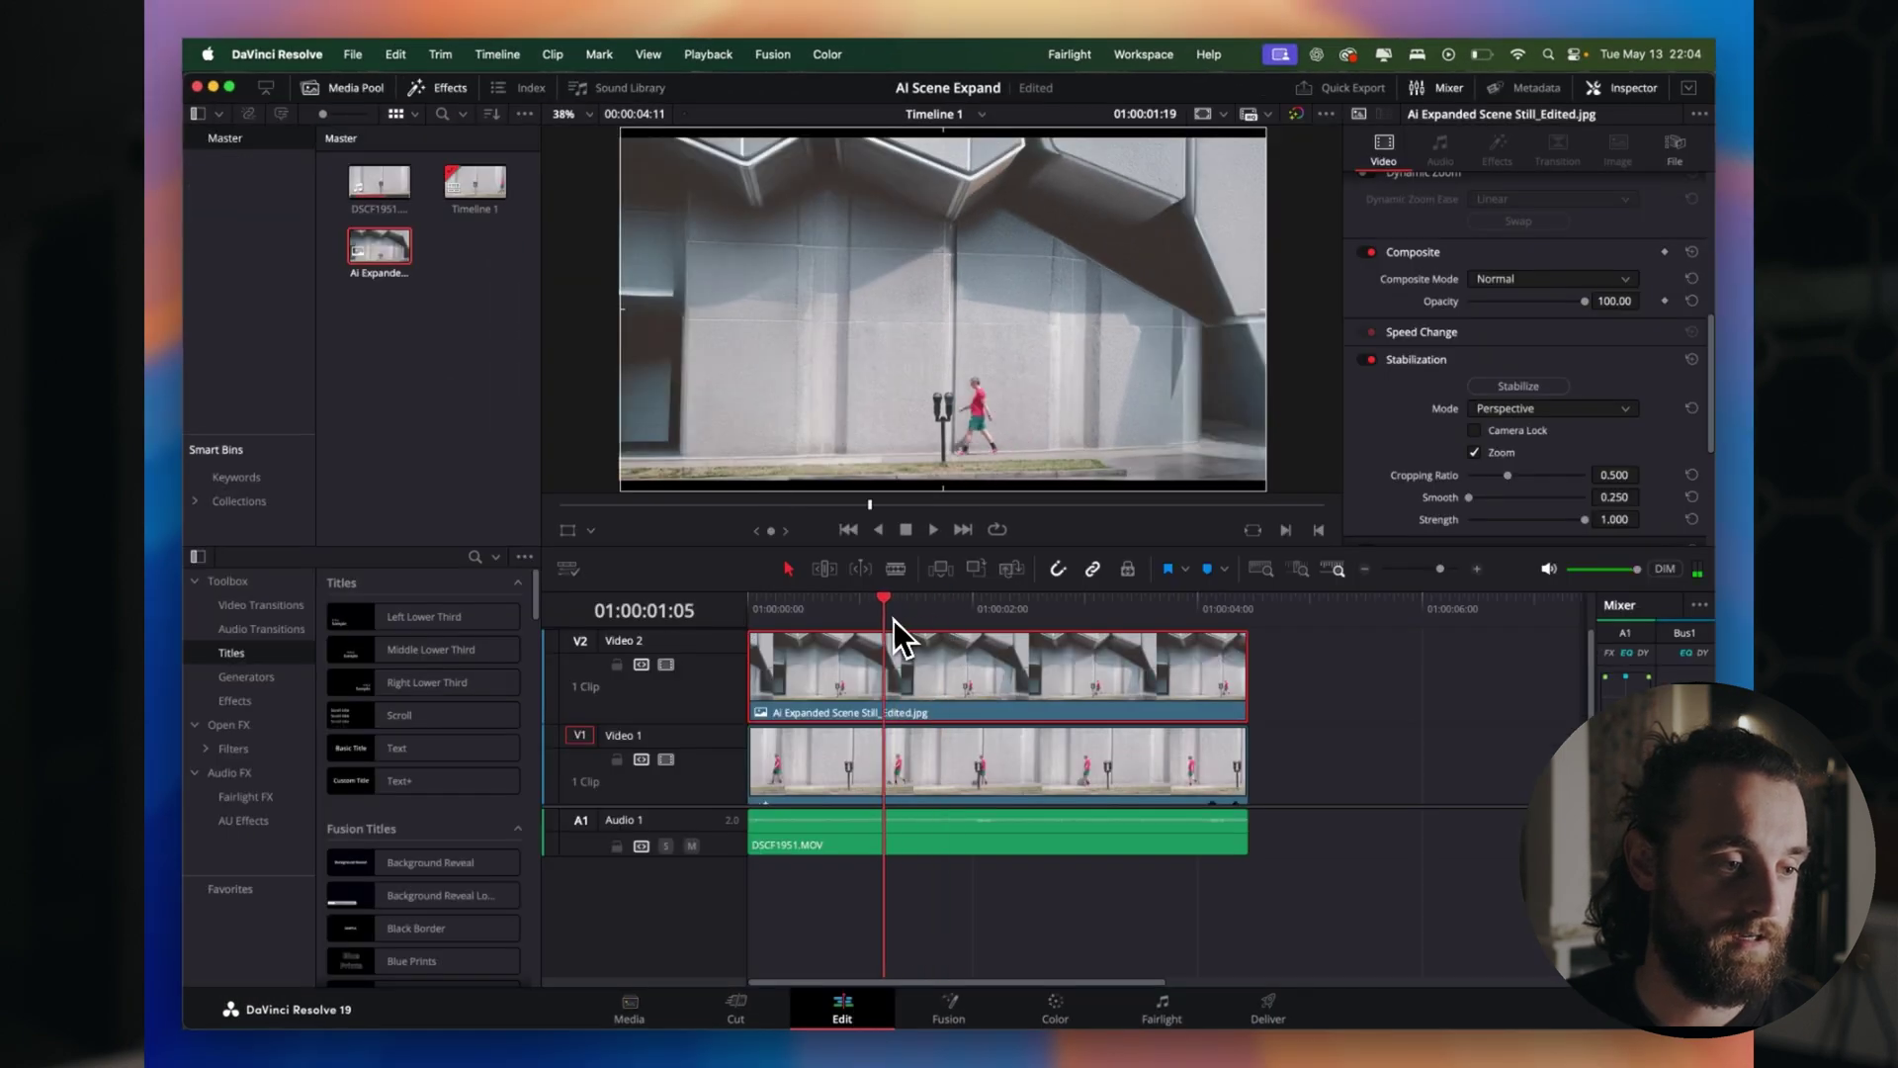
# Trim the first 12 frames off the expanded still, street clip and audio, and move all three back to the timeline start.
pyautogui.moveTo(786, 619)
pyautogui.mouseDown()
pyautogui.moveTo(1152, 619)
pyautogui.moveTo(771, 615)
pyautogui.mouseUp()
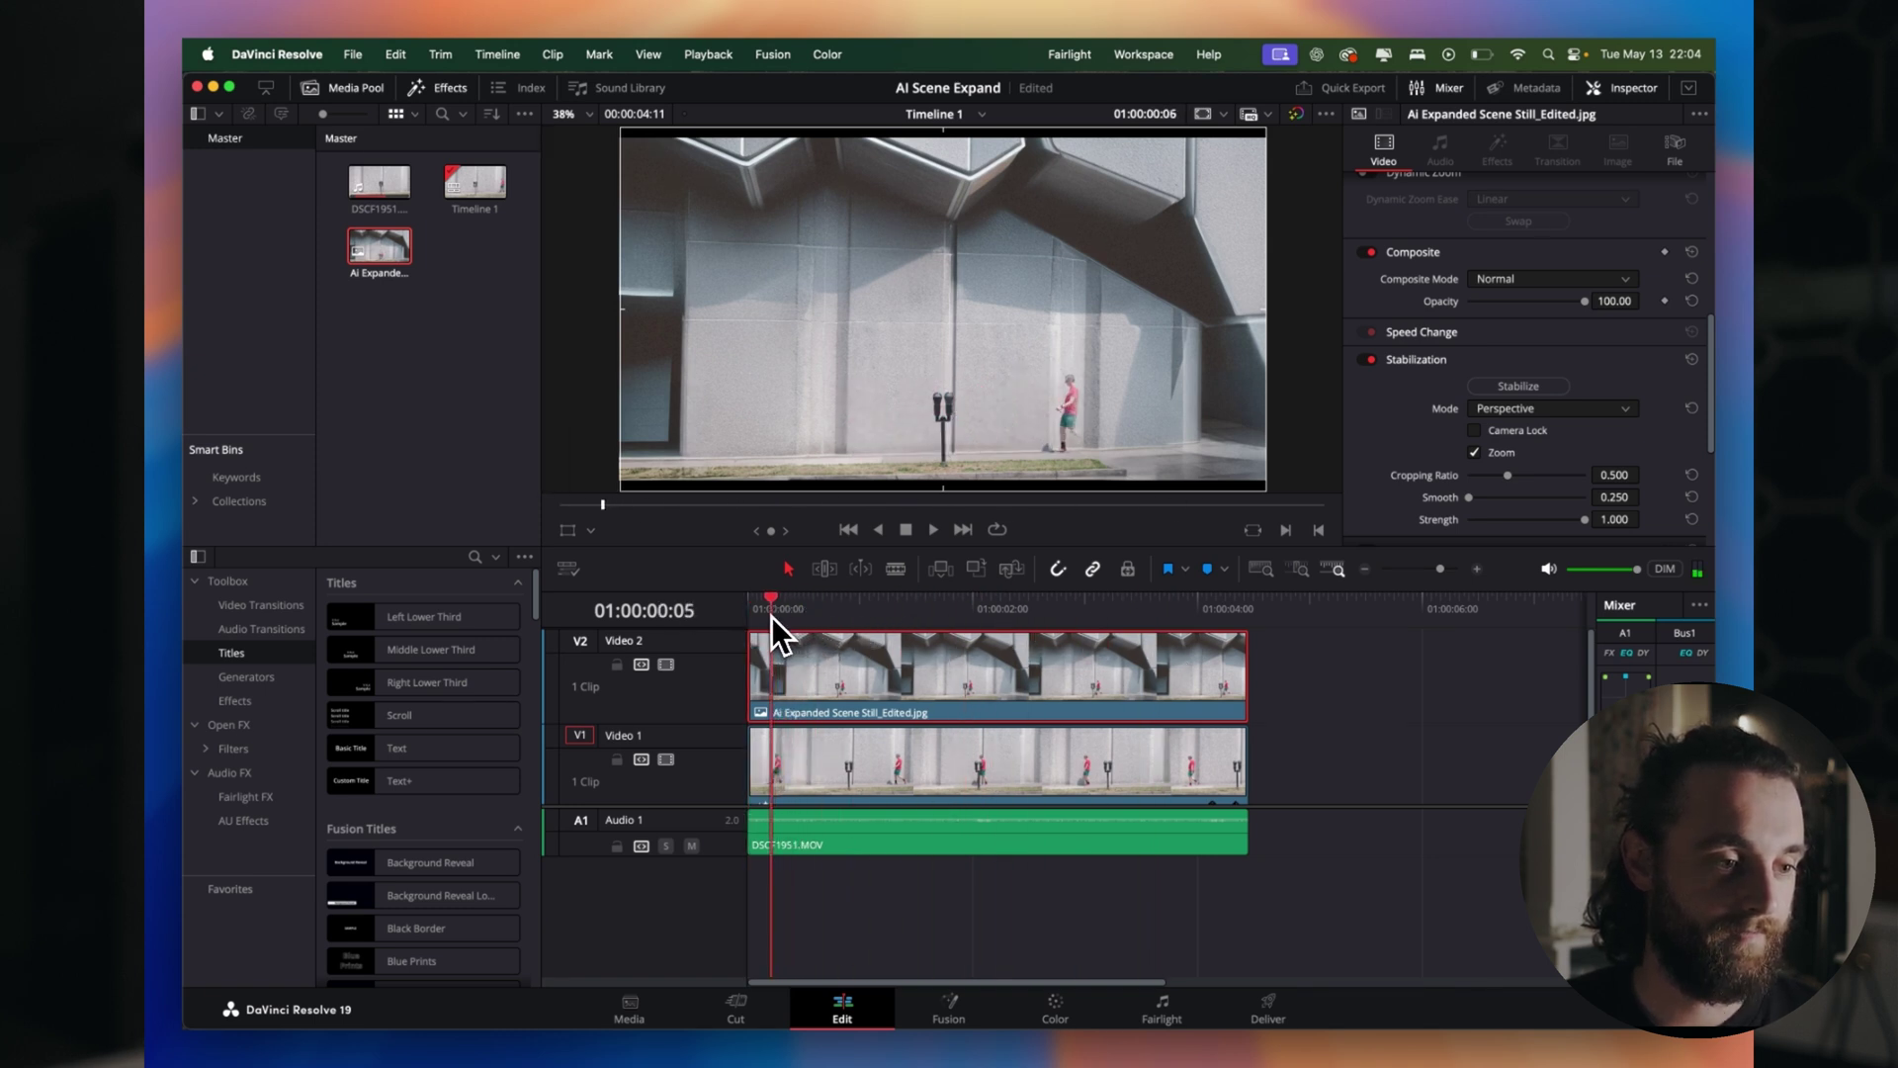
pyautogui.scroll(5, 1088, 432)
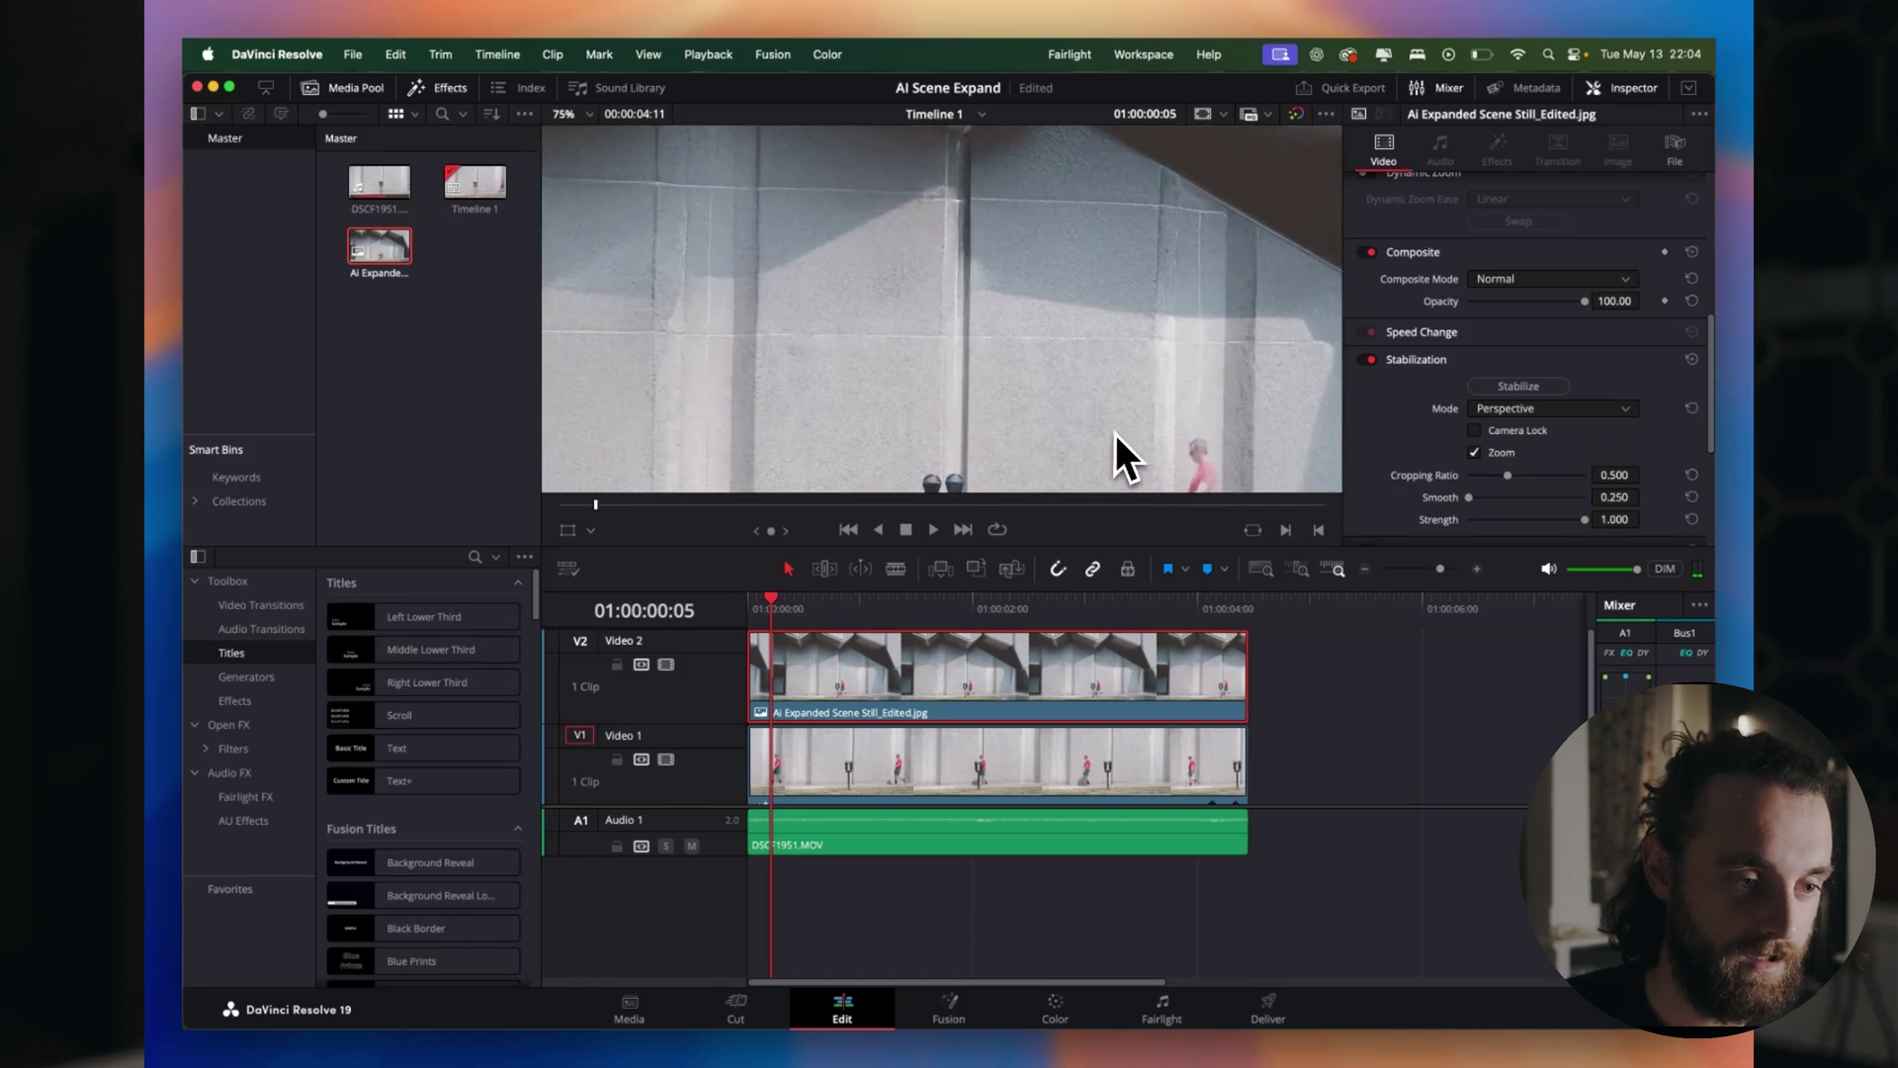
pyautogui.press('Home')
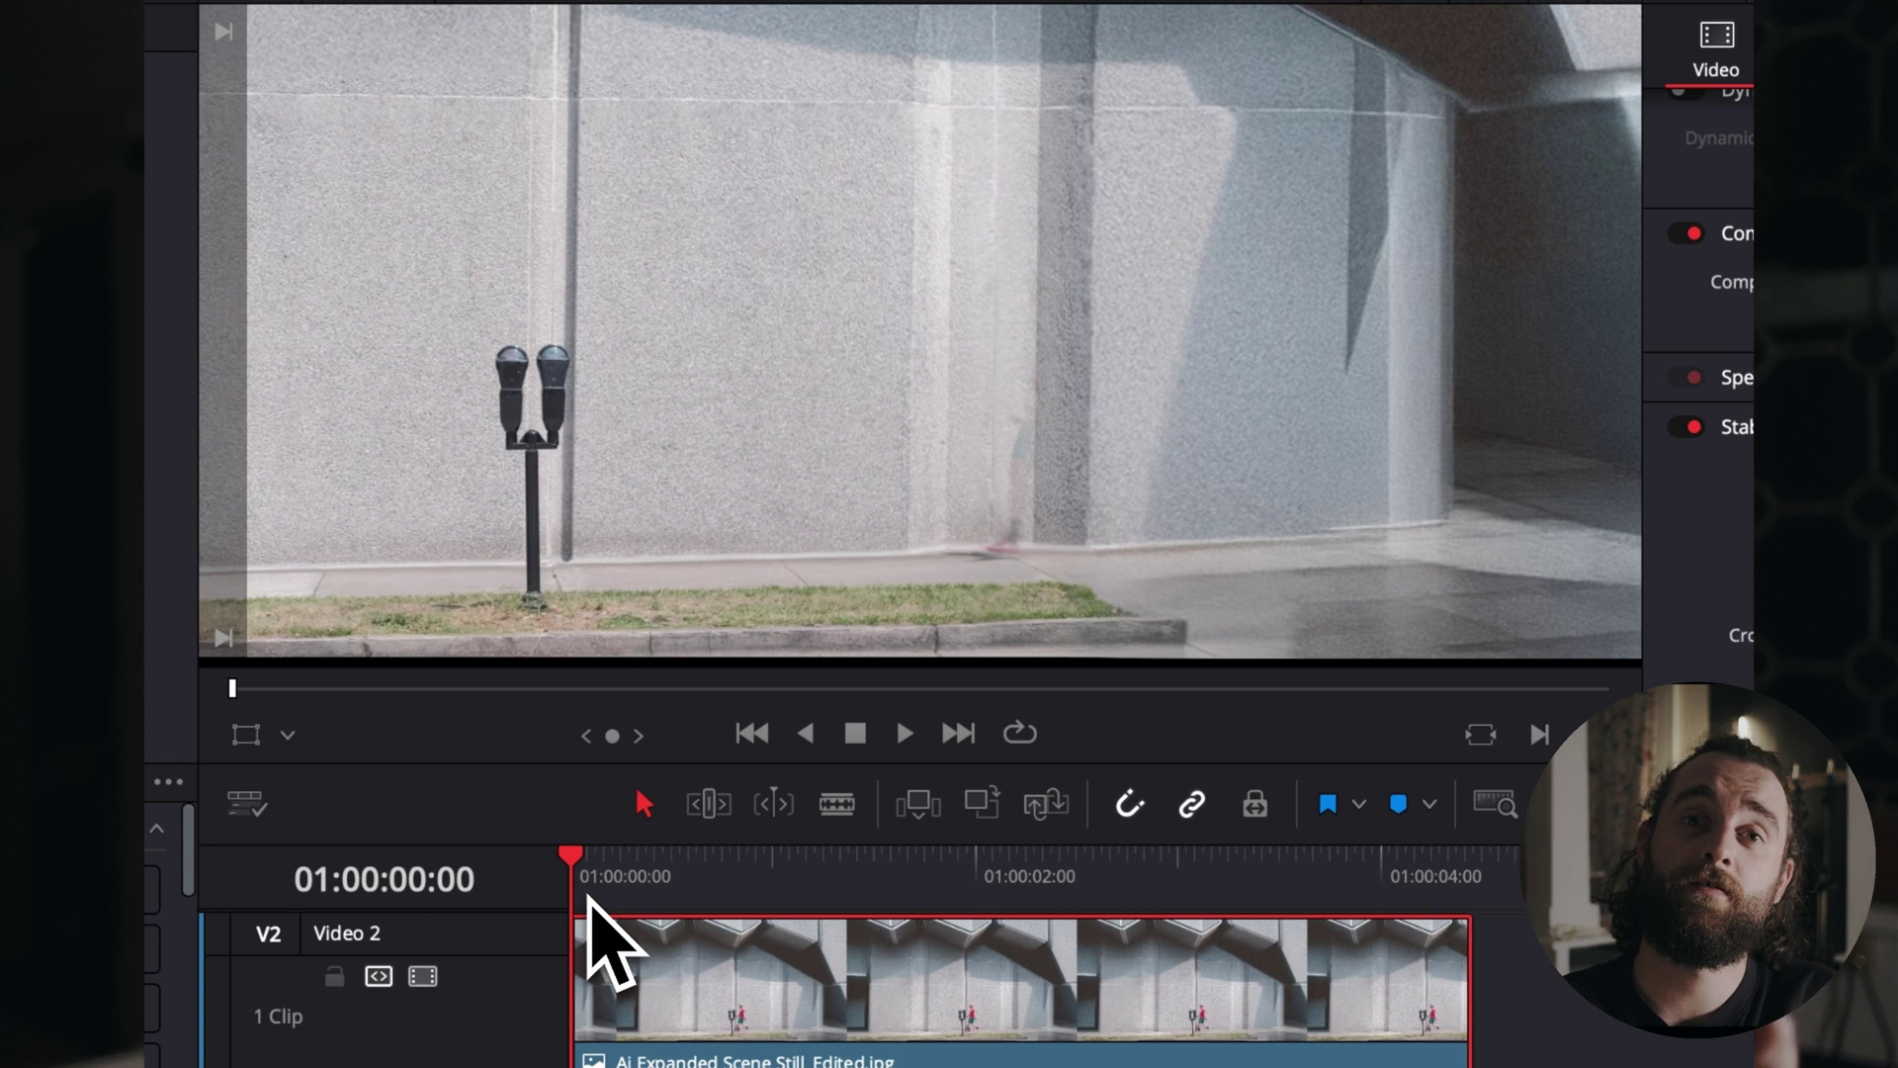
pyautogui.moveTo(584, 895); pyautogui.dragTo(676, 1013)
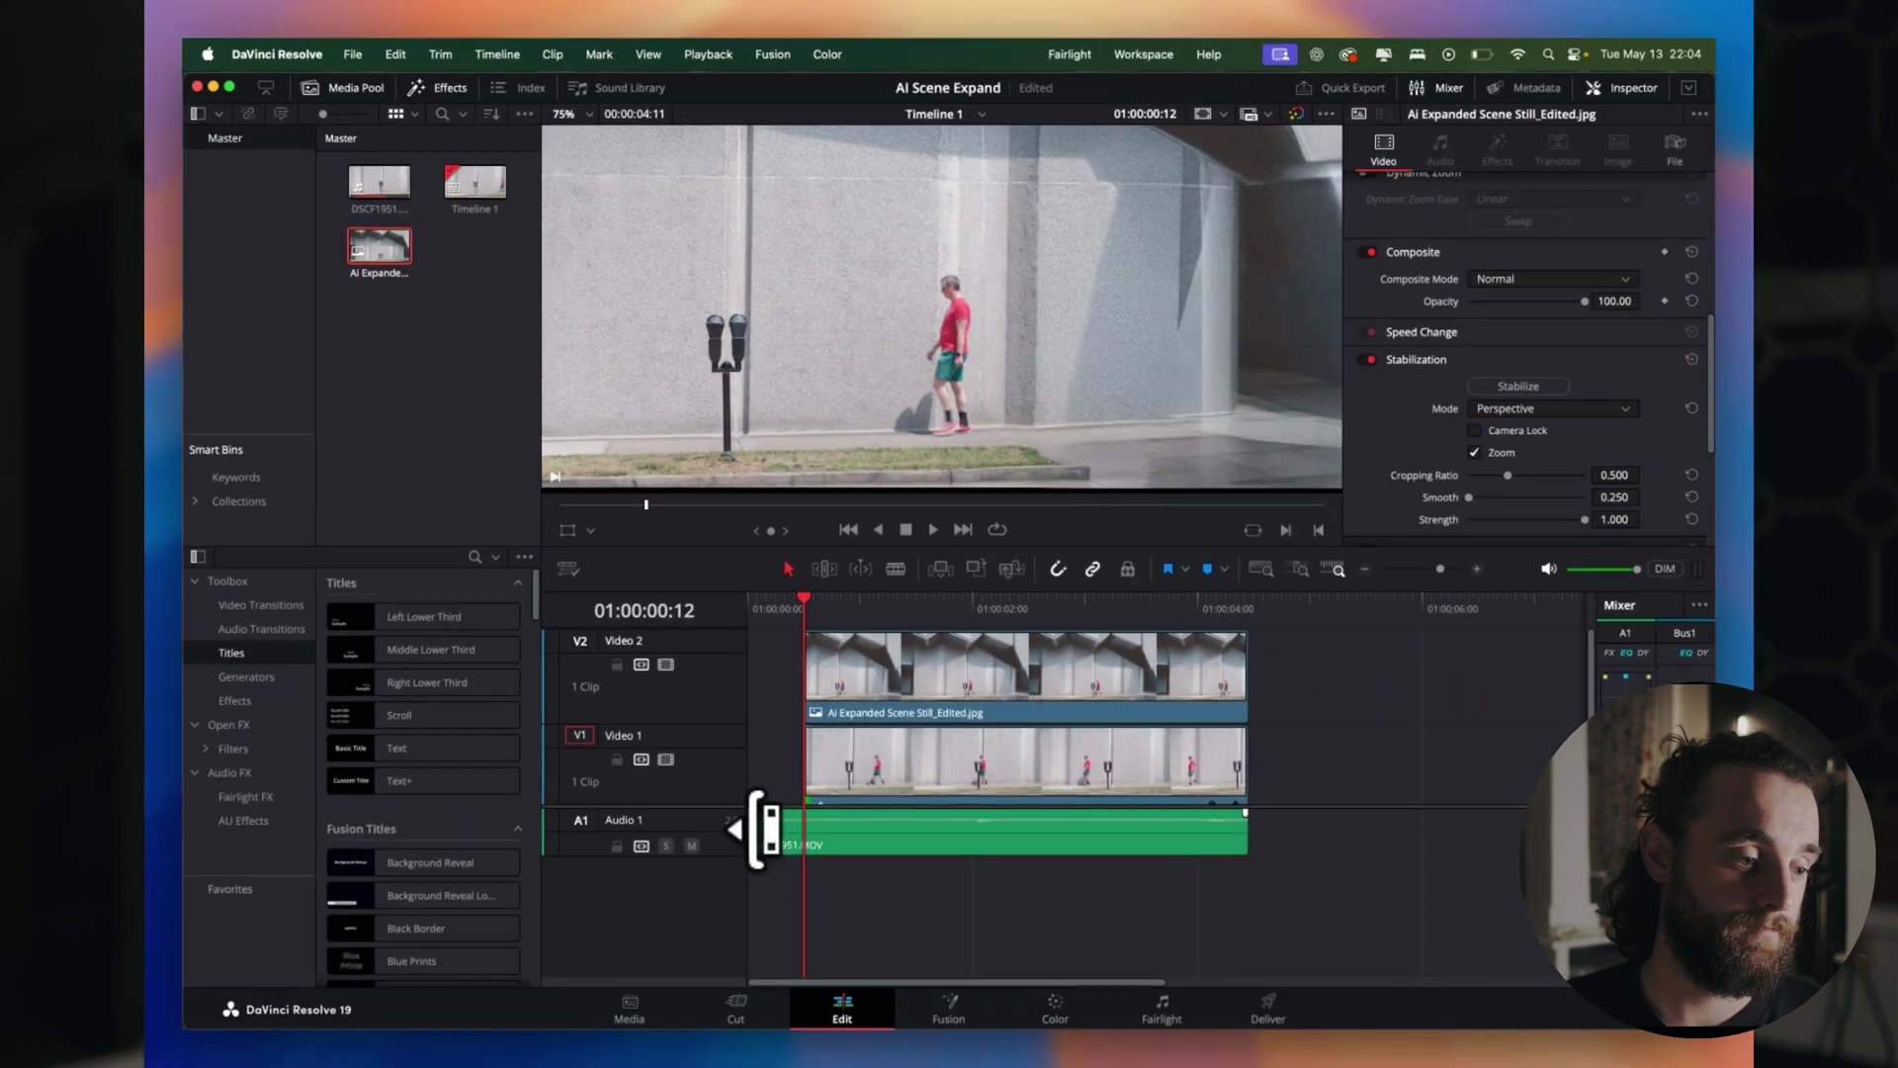
pyautogui.moveTo(767, 828); pyautogui.dragTo(806, 828)
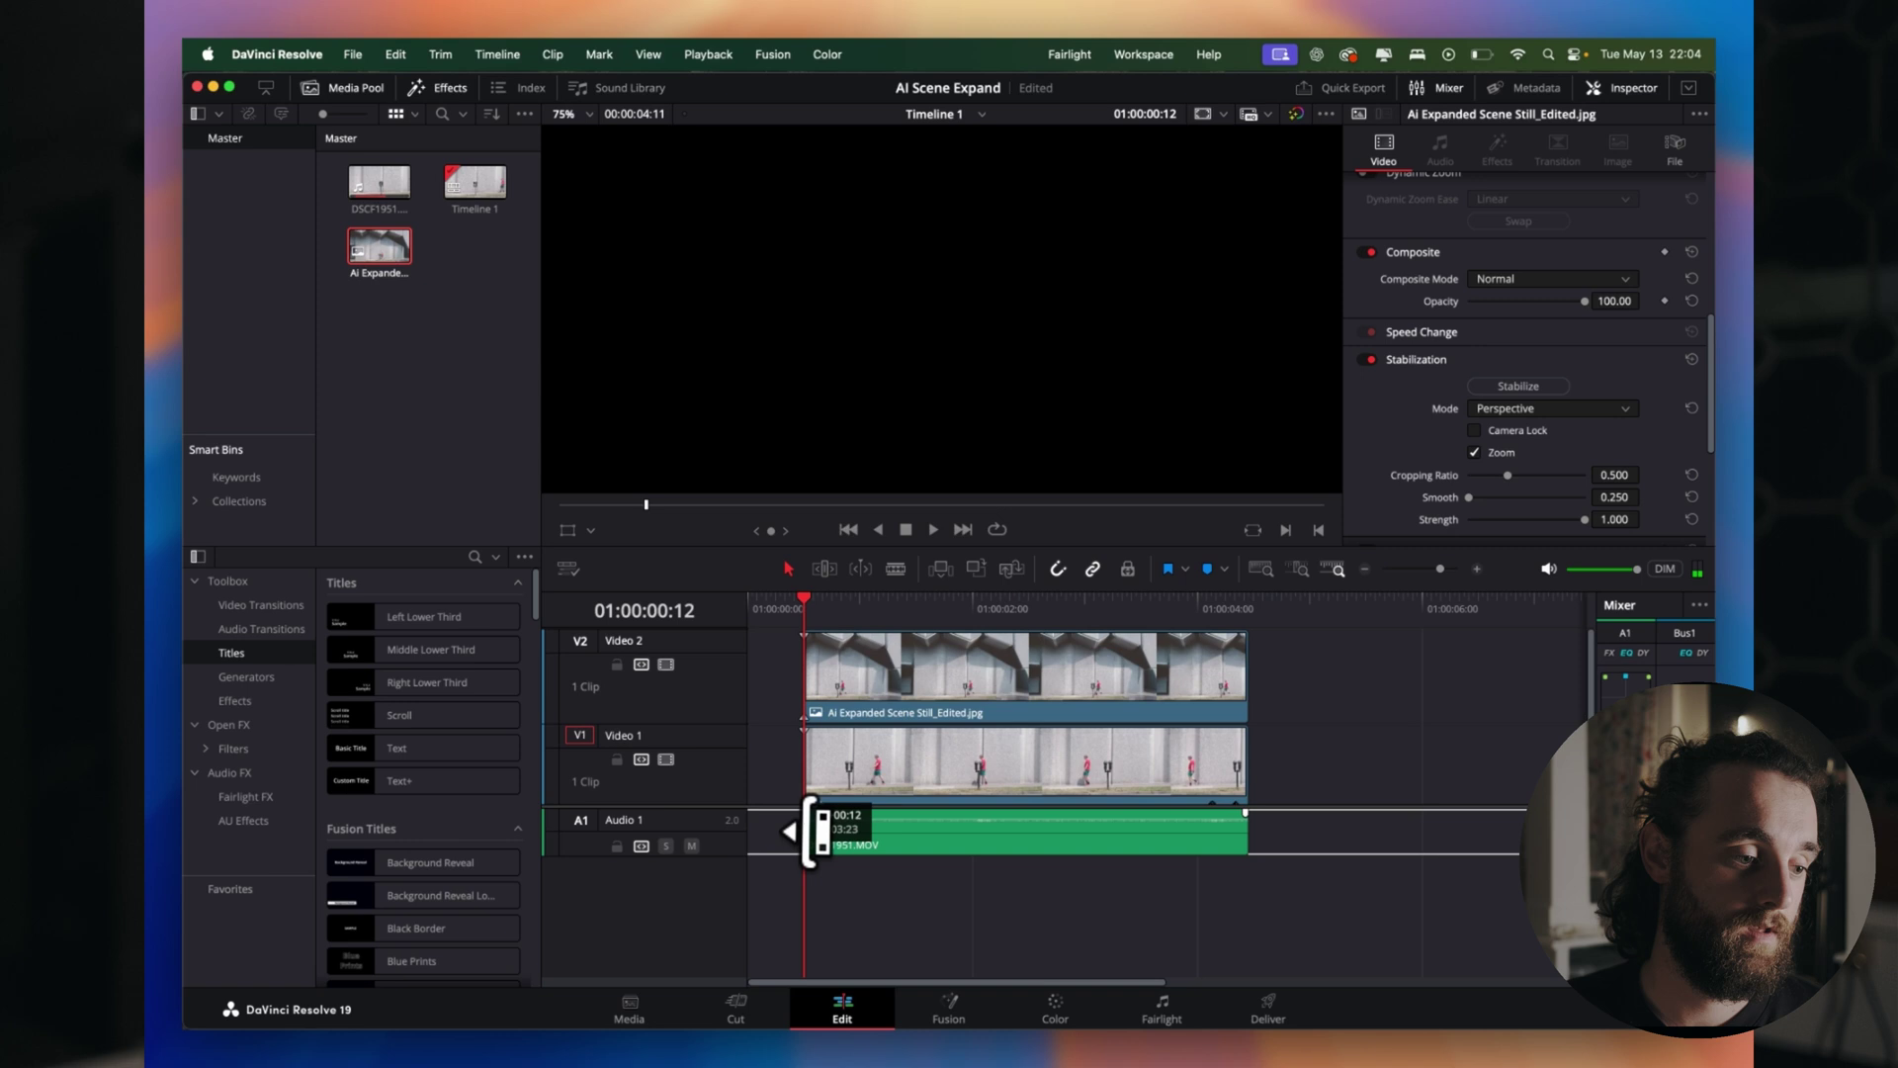
pyautogui.moveTo(1133, 901); pyautogui.dragTo(1051, 653)
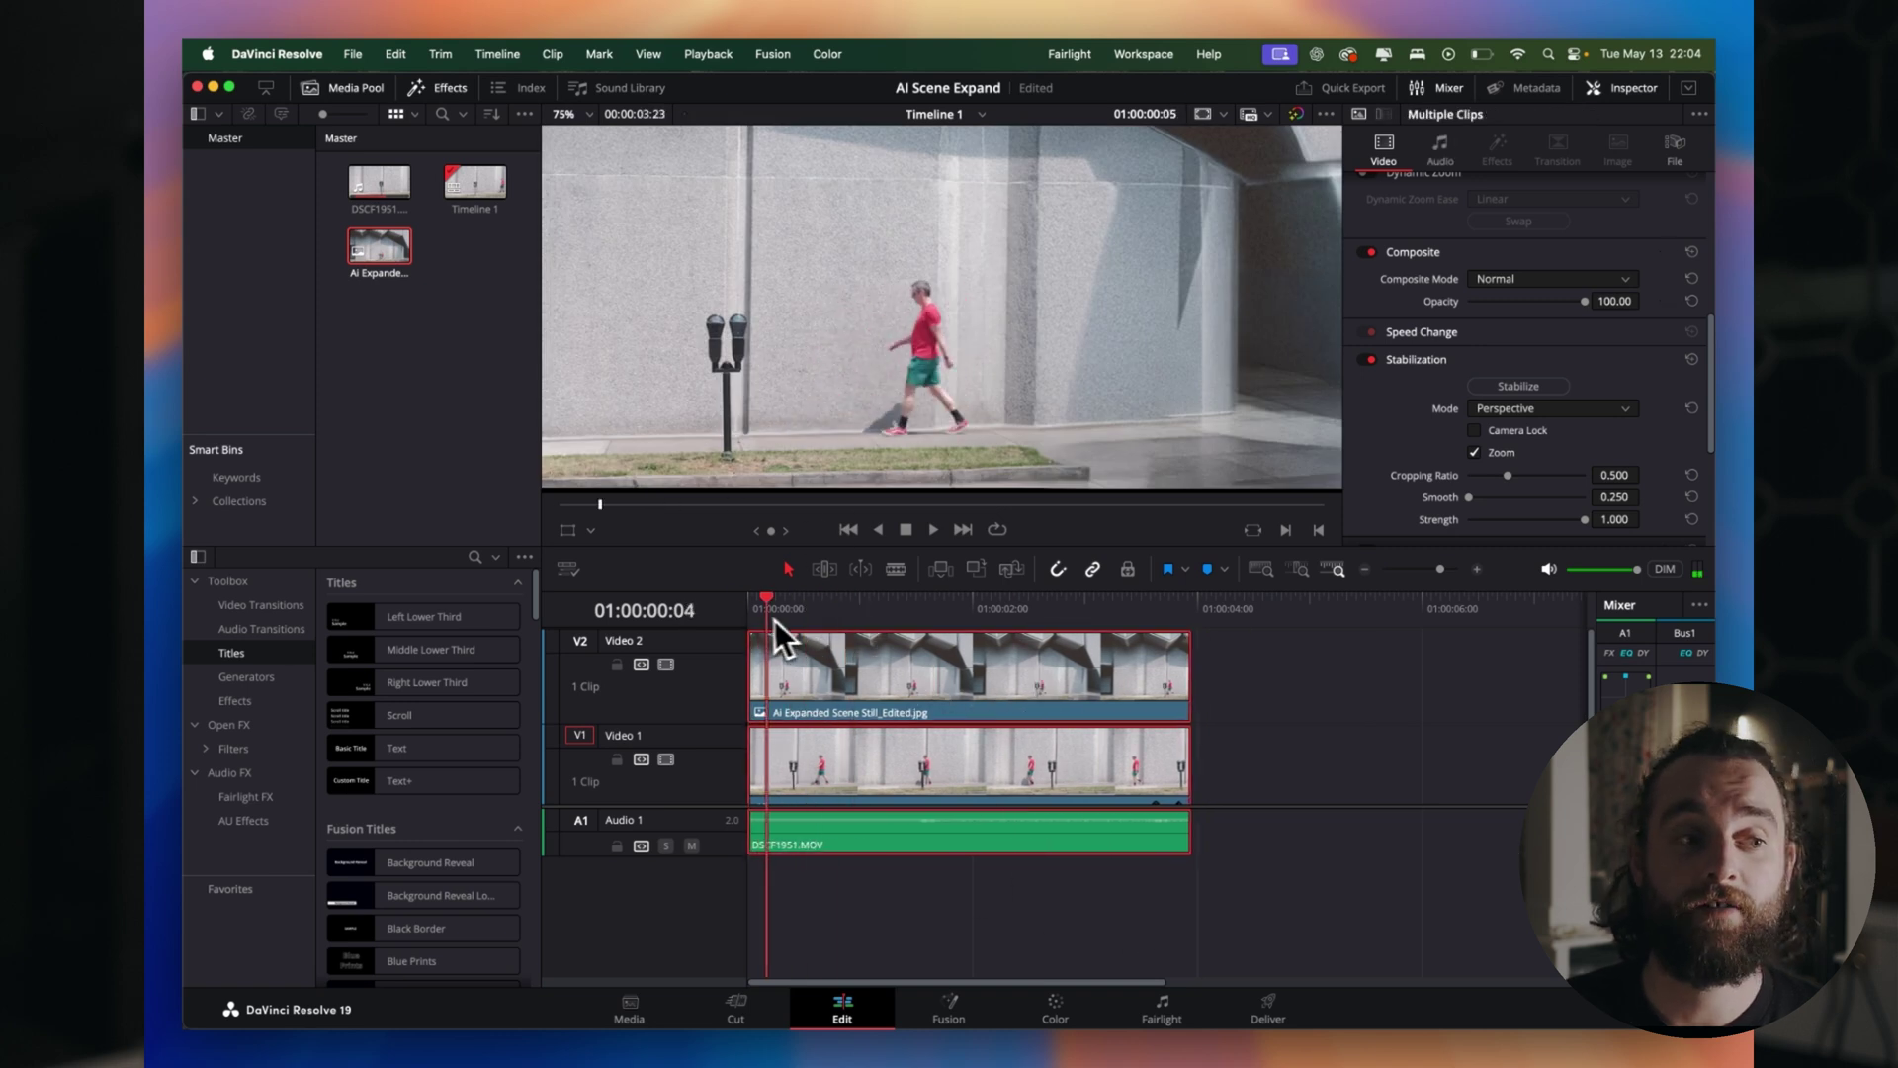
pyautogui.moveTo(775, 620); pyautogui.dragTo(845, 631)
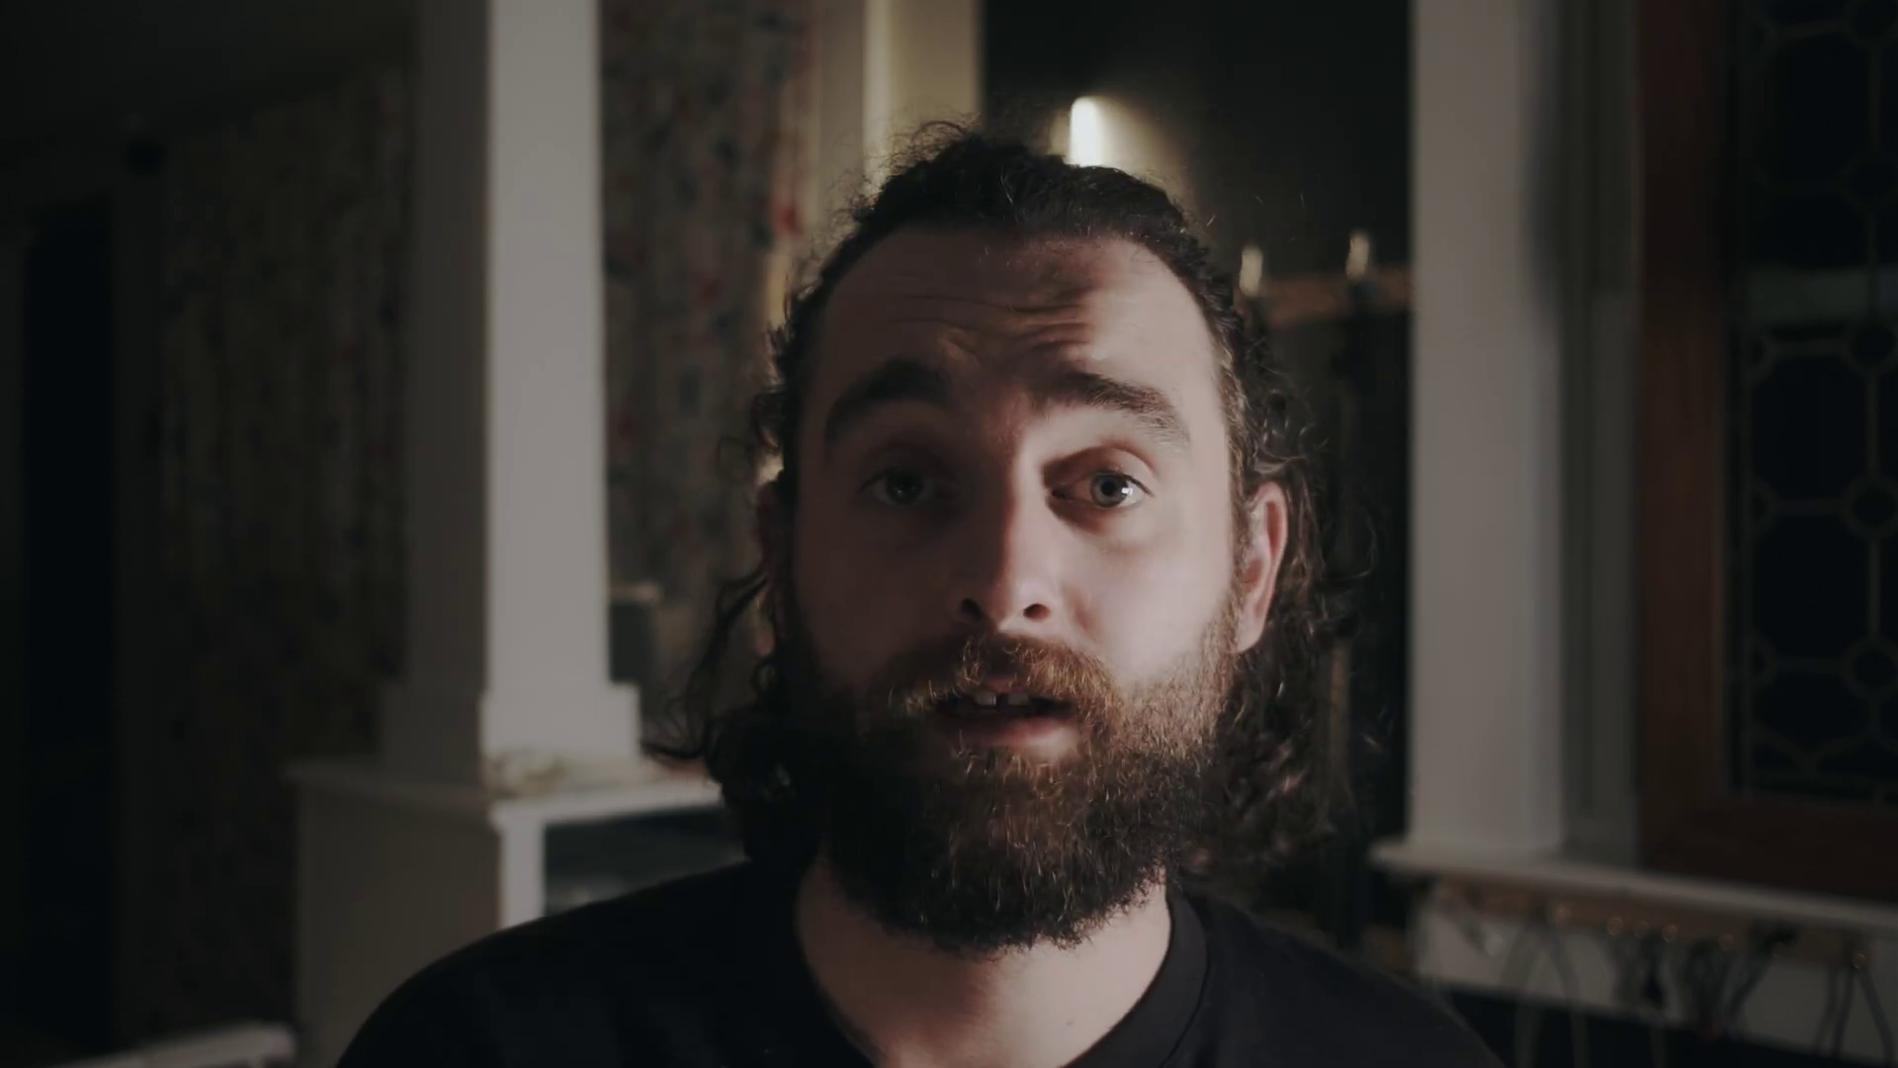